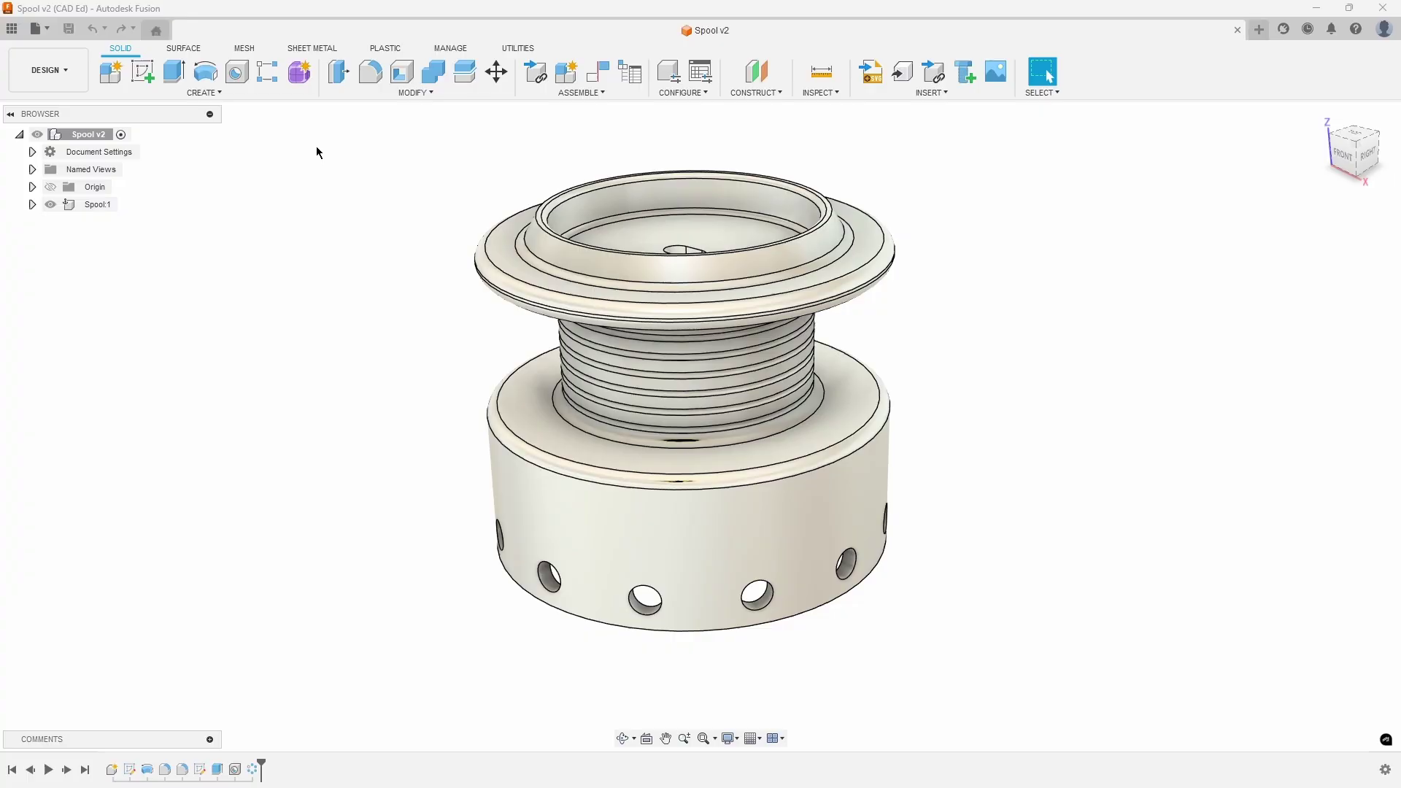
# Step: Create a new design and add an internal, activated component named Bail
pyautogui.click(51, 29)
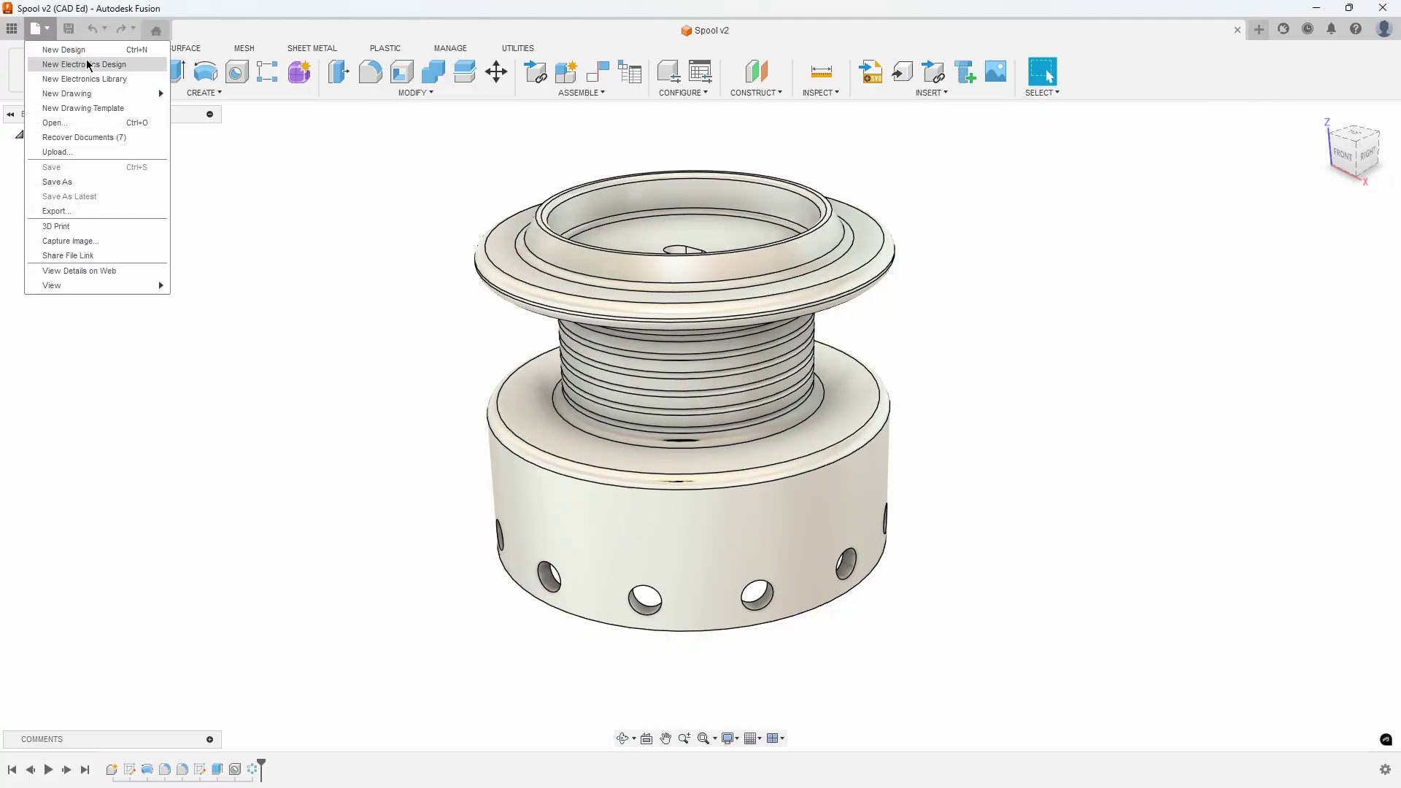
pyautogui.click(1262, 33)
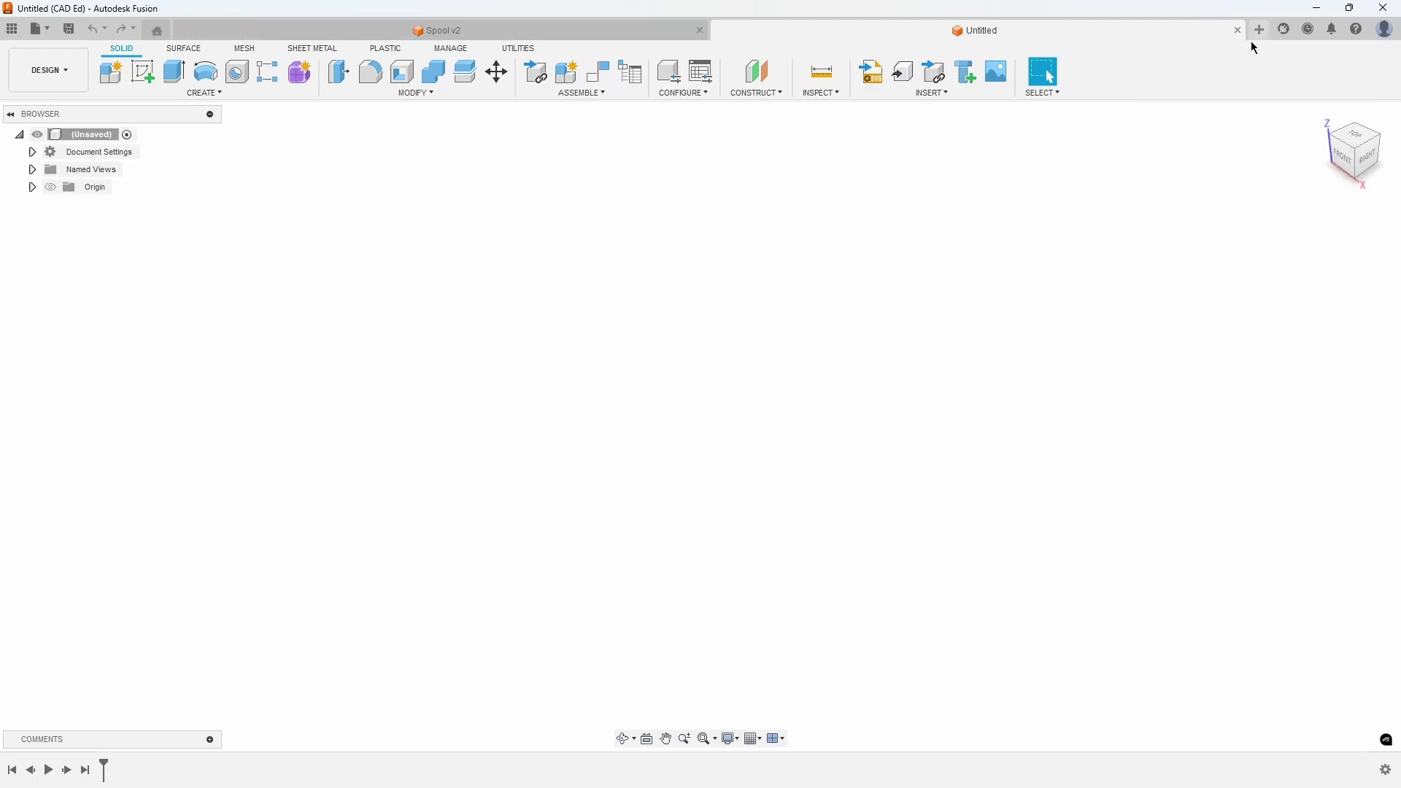
pyautogui.click(117, 74)
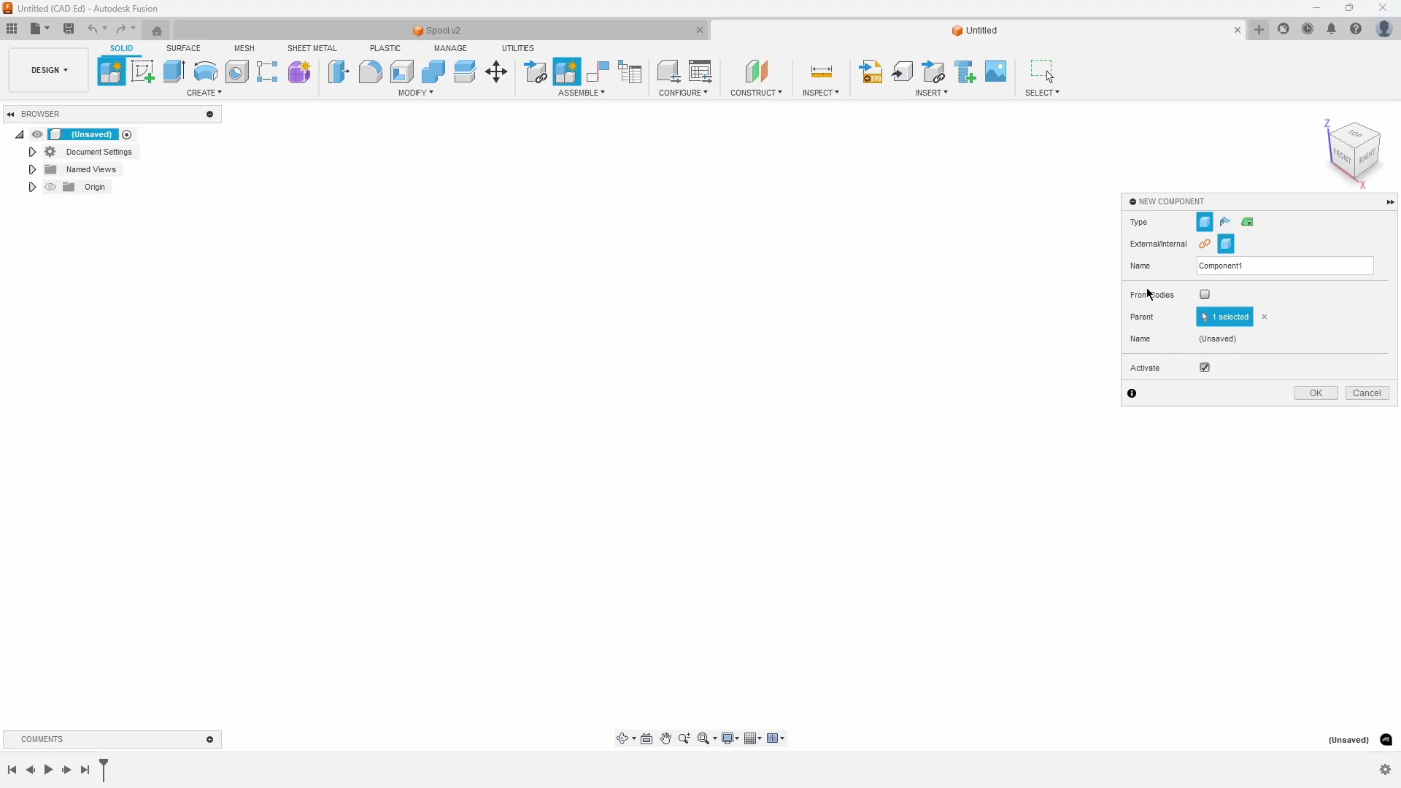
pyautogui.doubleClick(1262, 266)
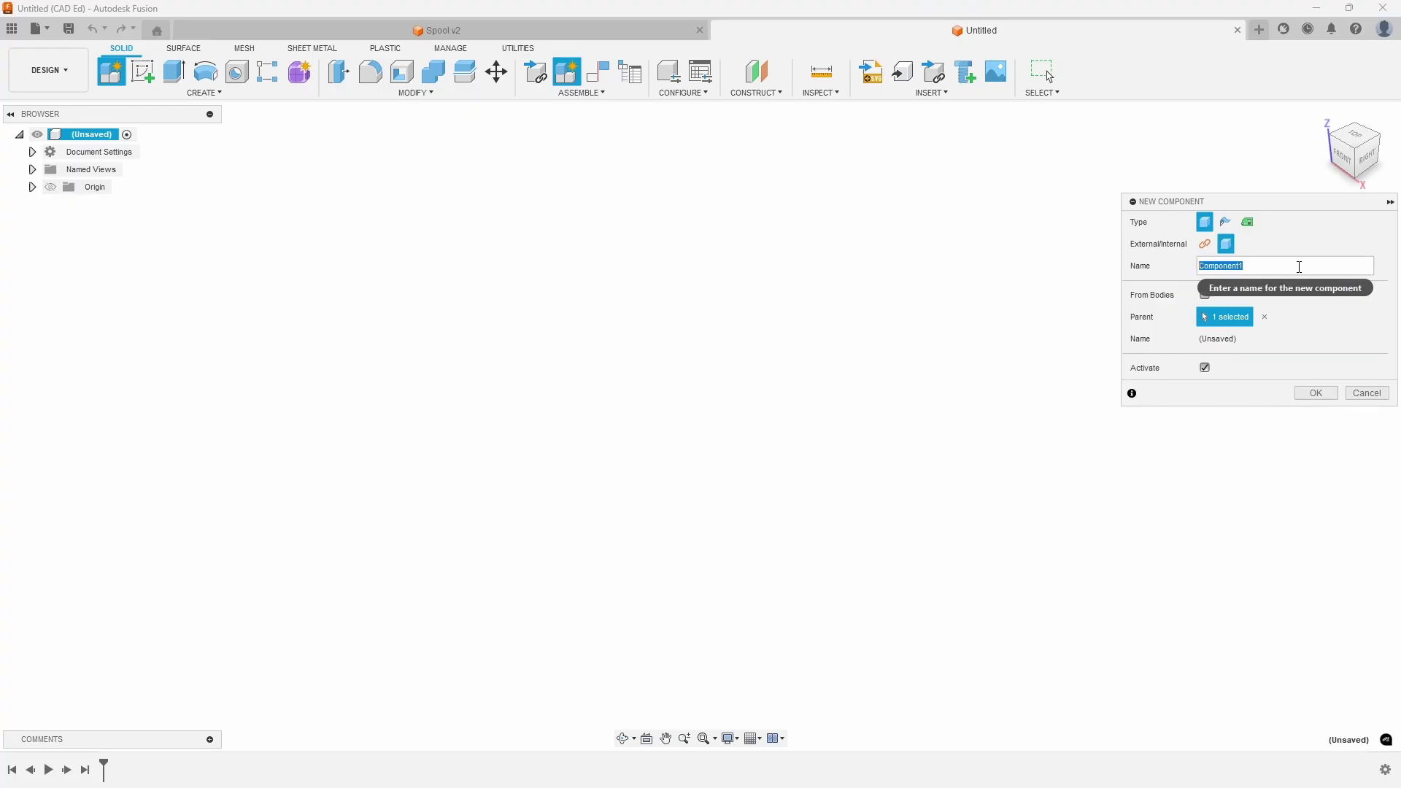
pyautogui.write('Bail')
pyautogui.click(1316, 395)
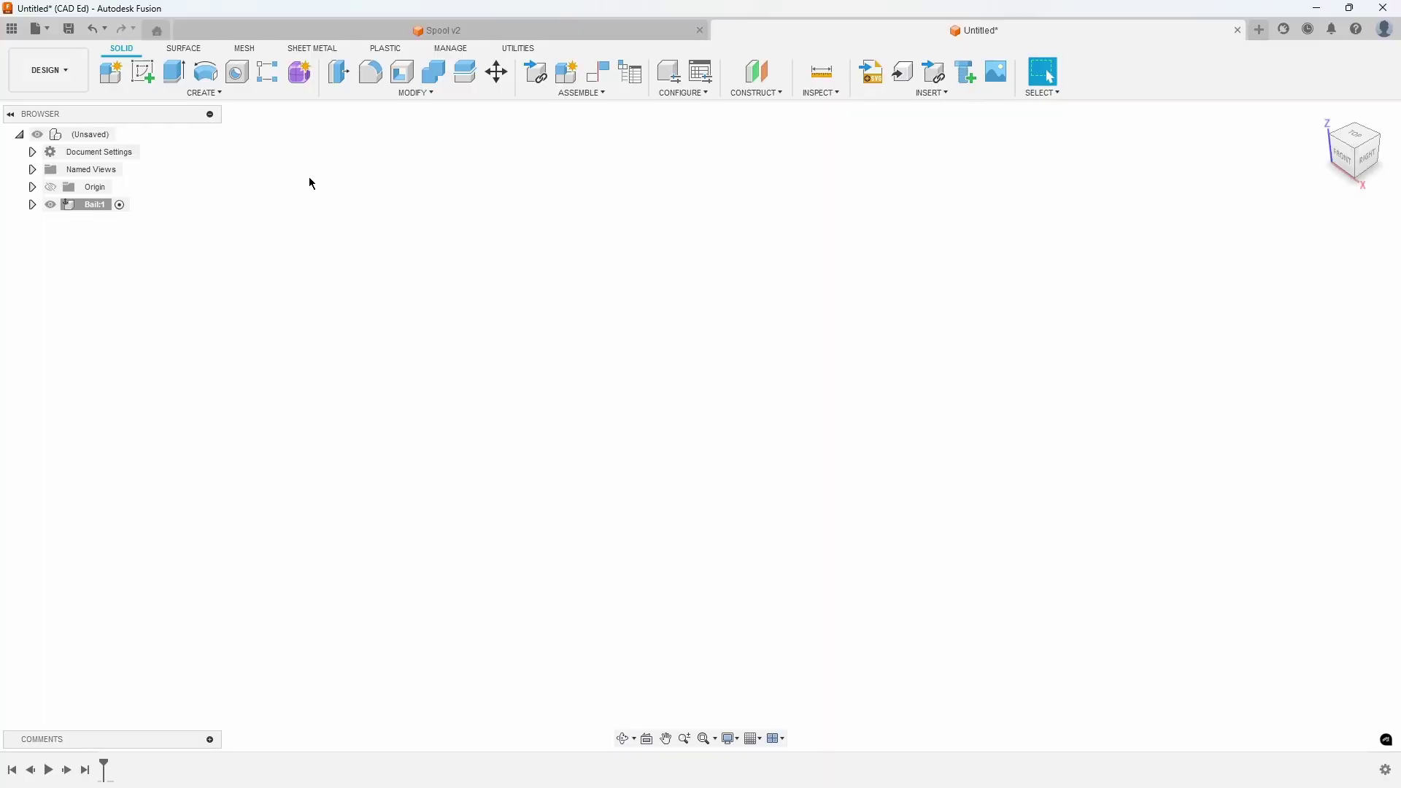
# Step: Sketch an ellipse on the horizontal origin plane, centred on the origin, with a 60 mm horizontal axis and a 44 mm vertical axis
pyautogui.click(142, 72)
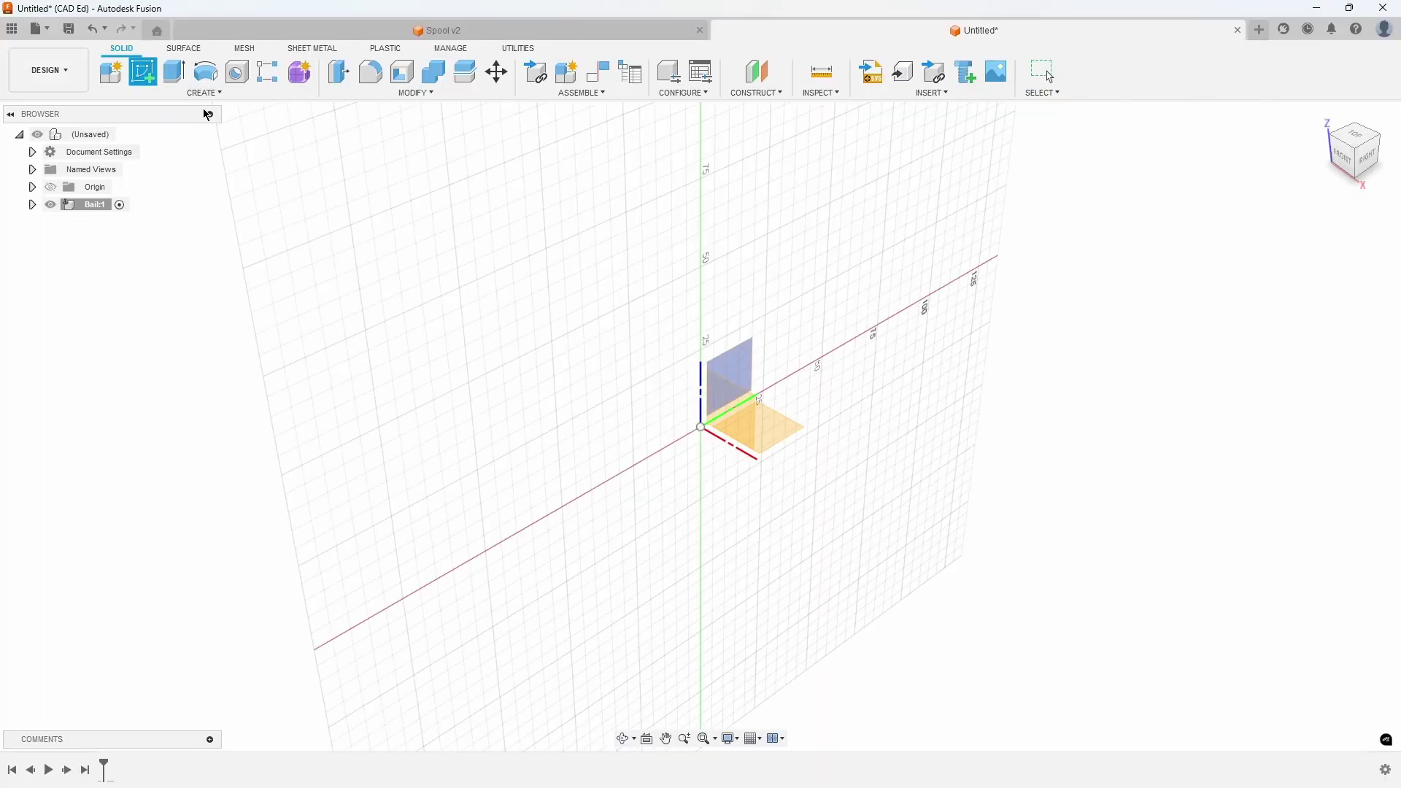
pyautogui.click(784, 435)
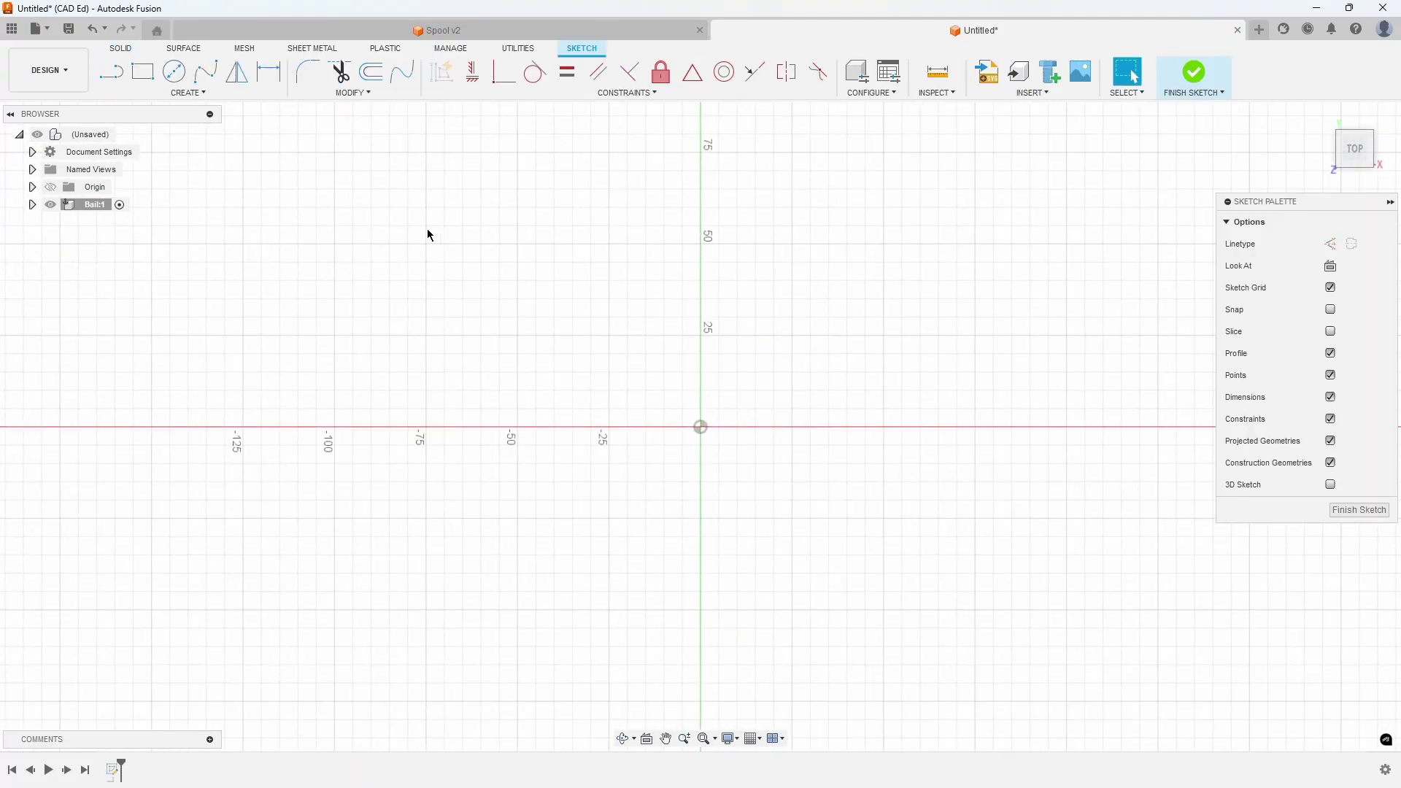
pyautogui.click(204, 93)
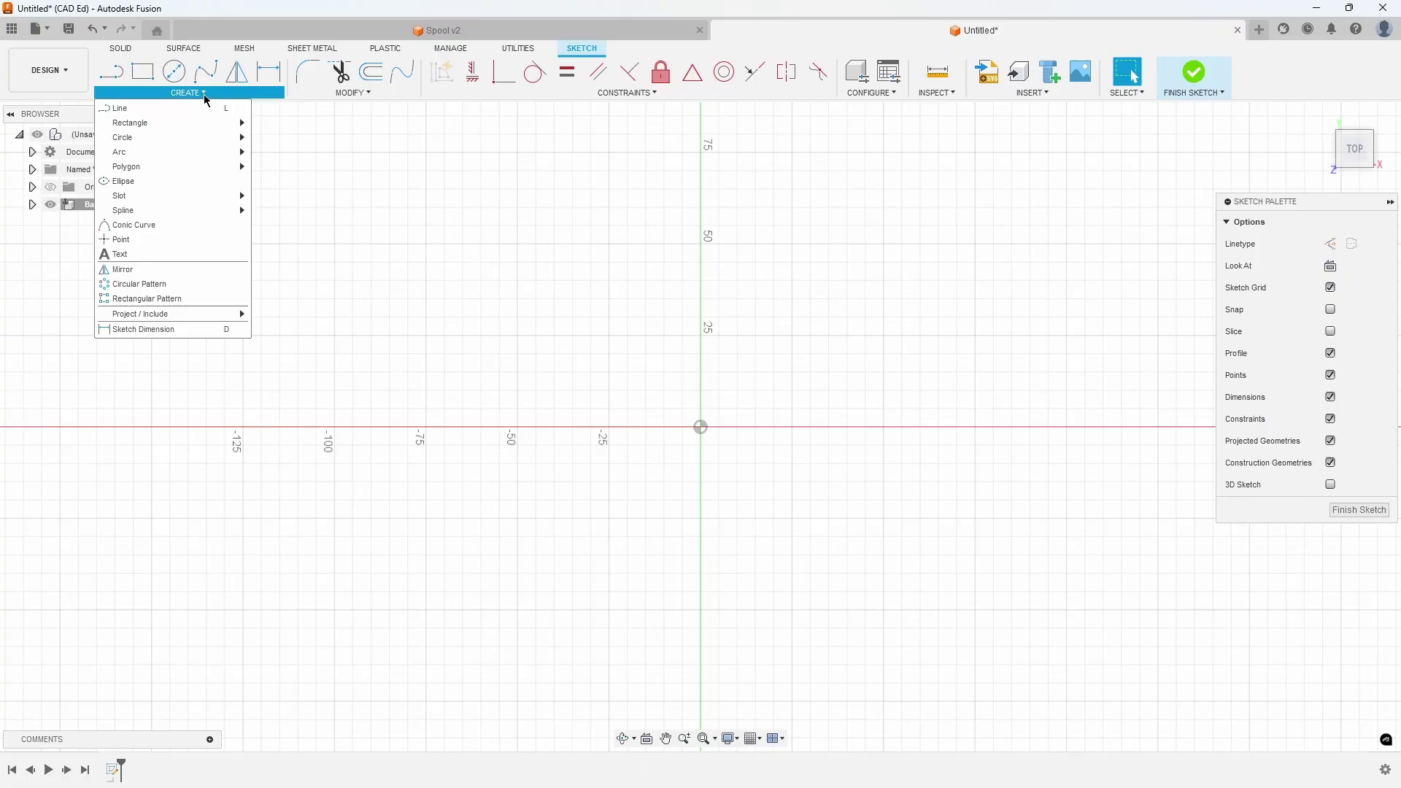
pyautogui.click(182, 182)
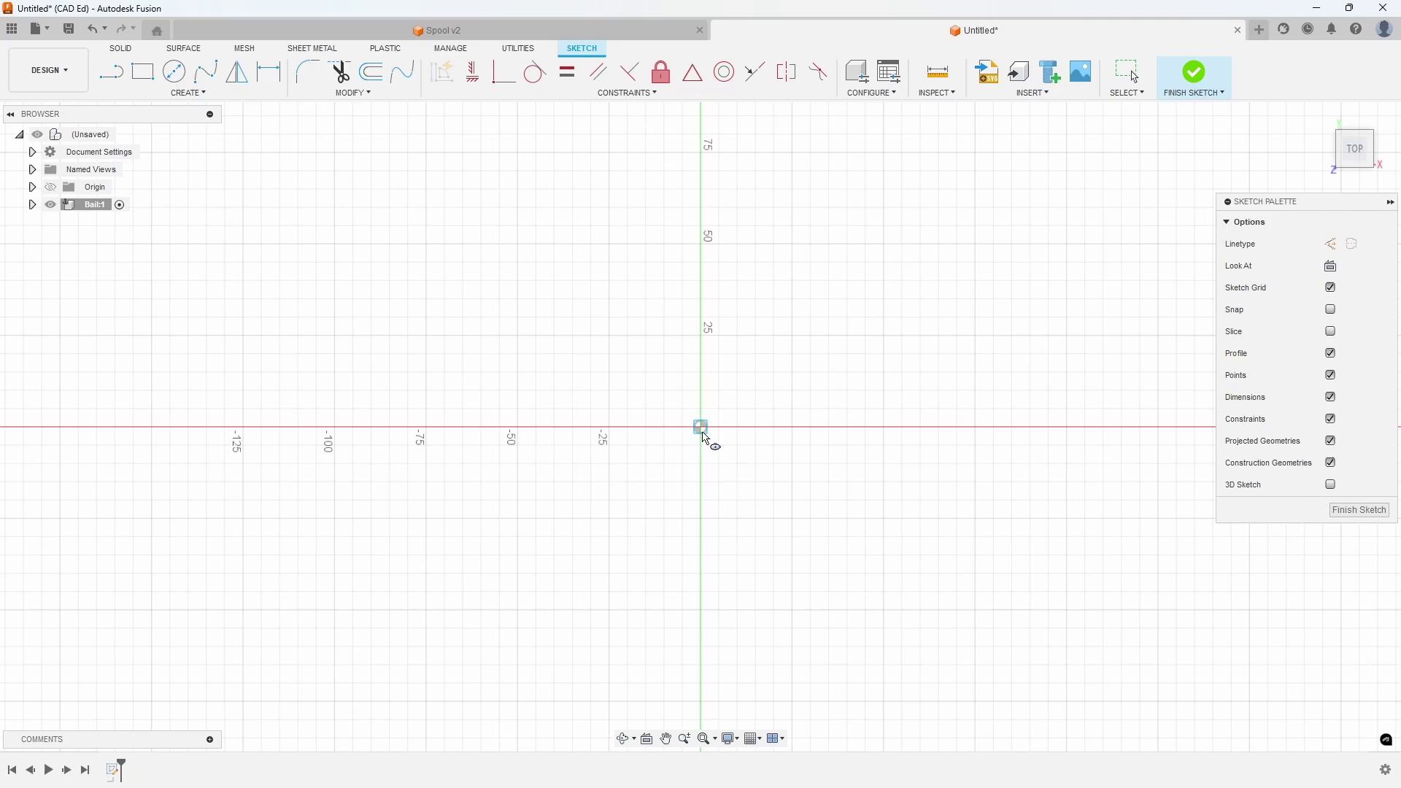
pyautogui.click(701, 427)
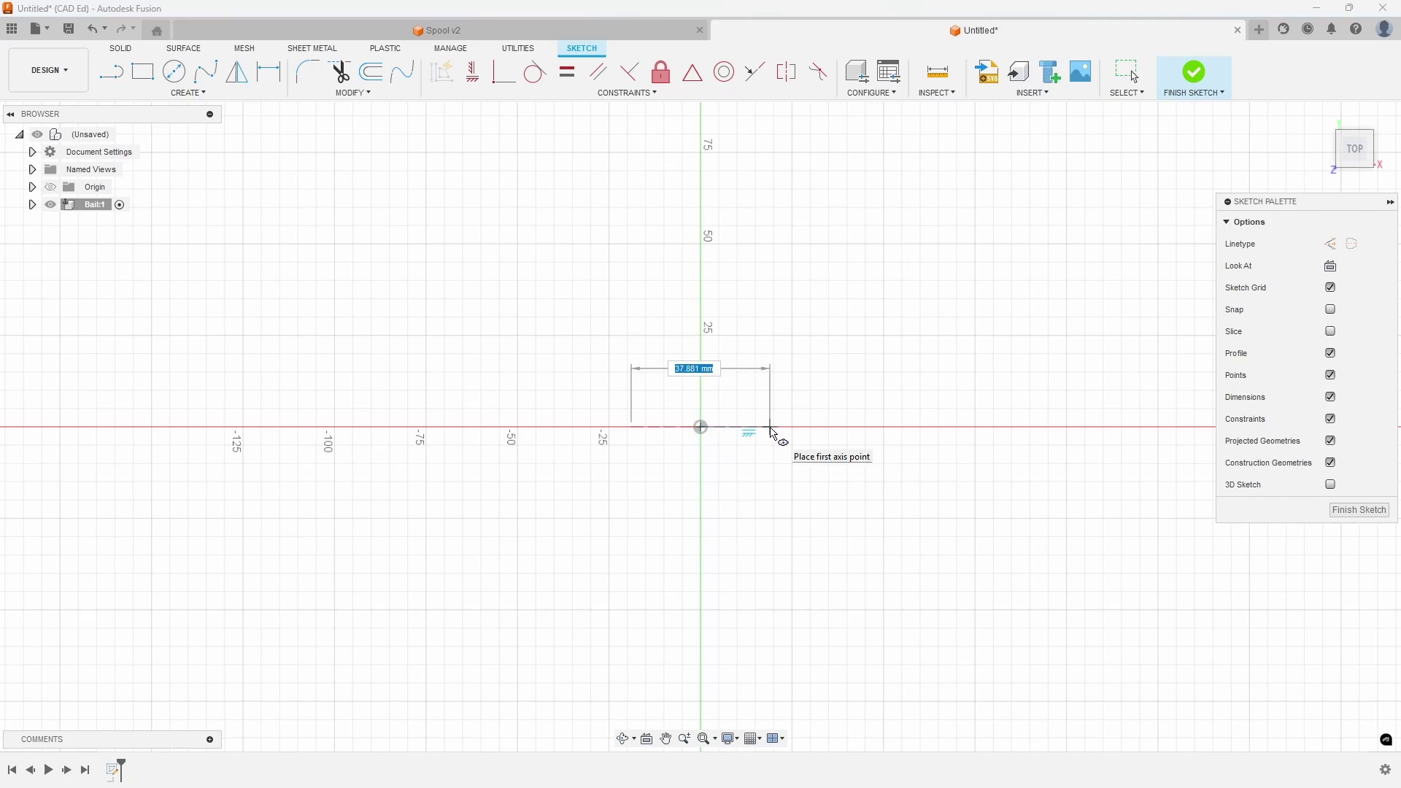
pyautogui.write('60')
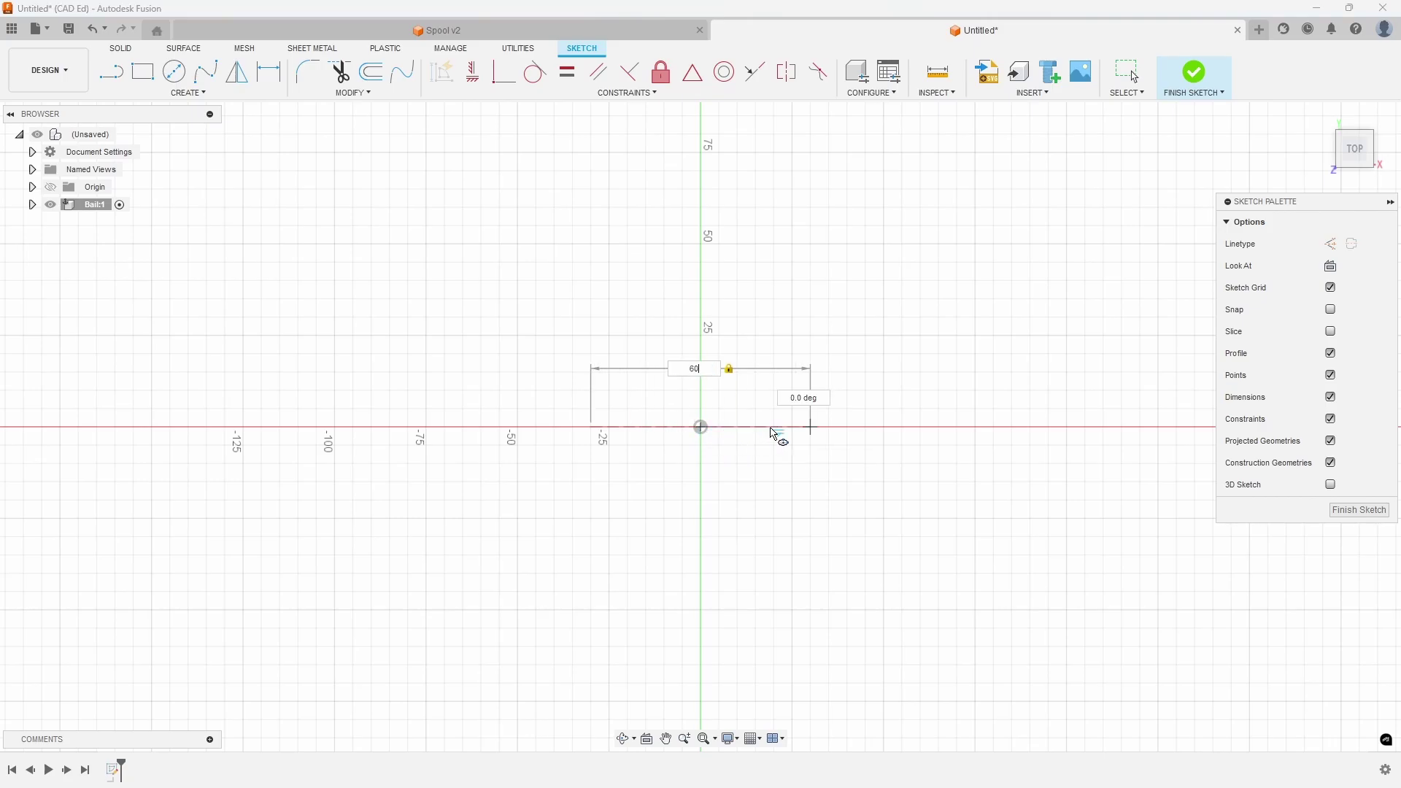
pyautogui.press('Tab')
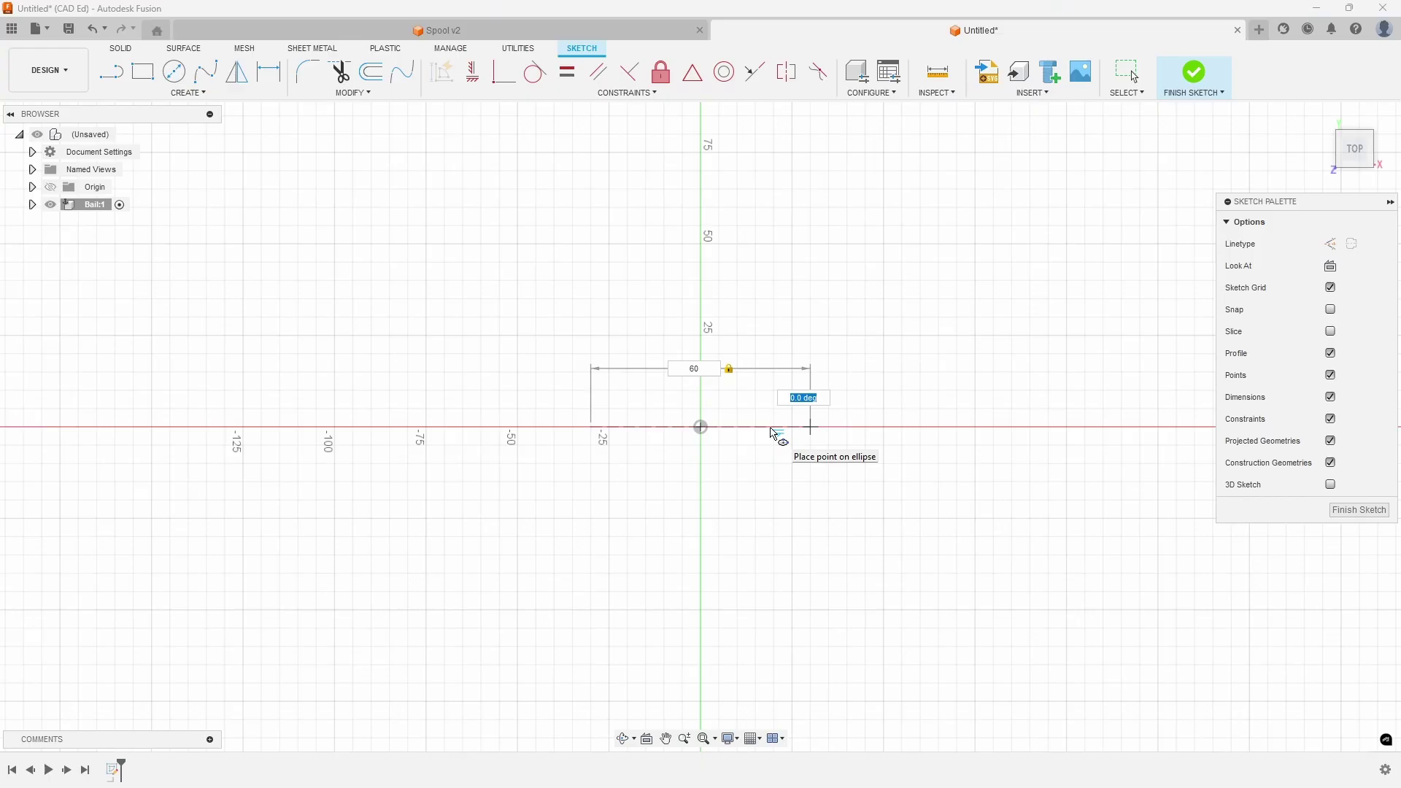
pyautogui.press('Return')
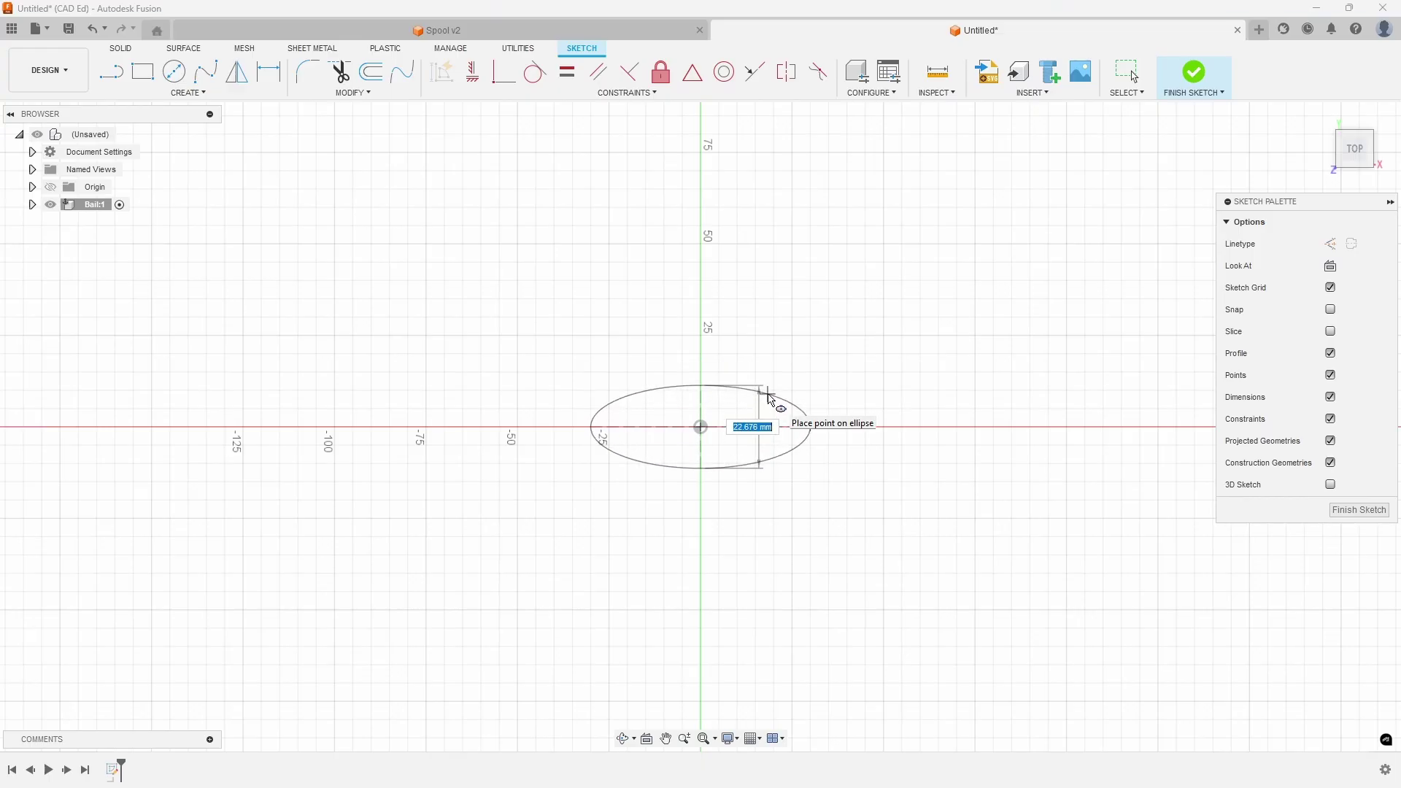
pyautogui.write('44')
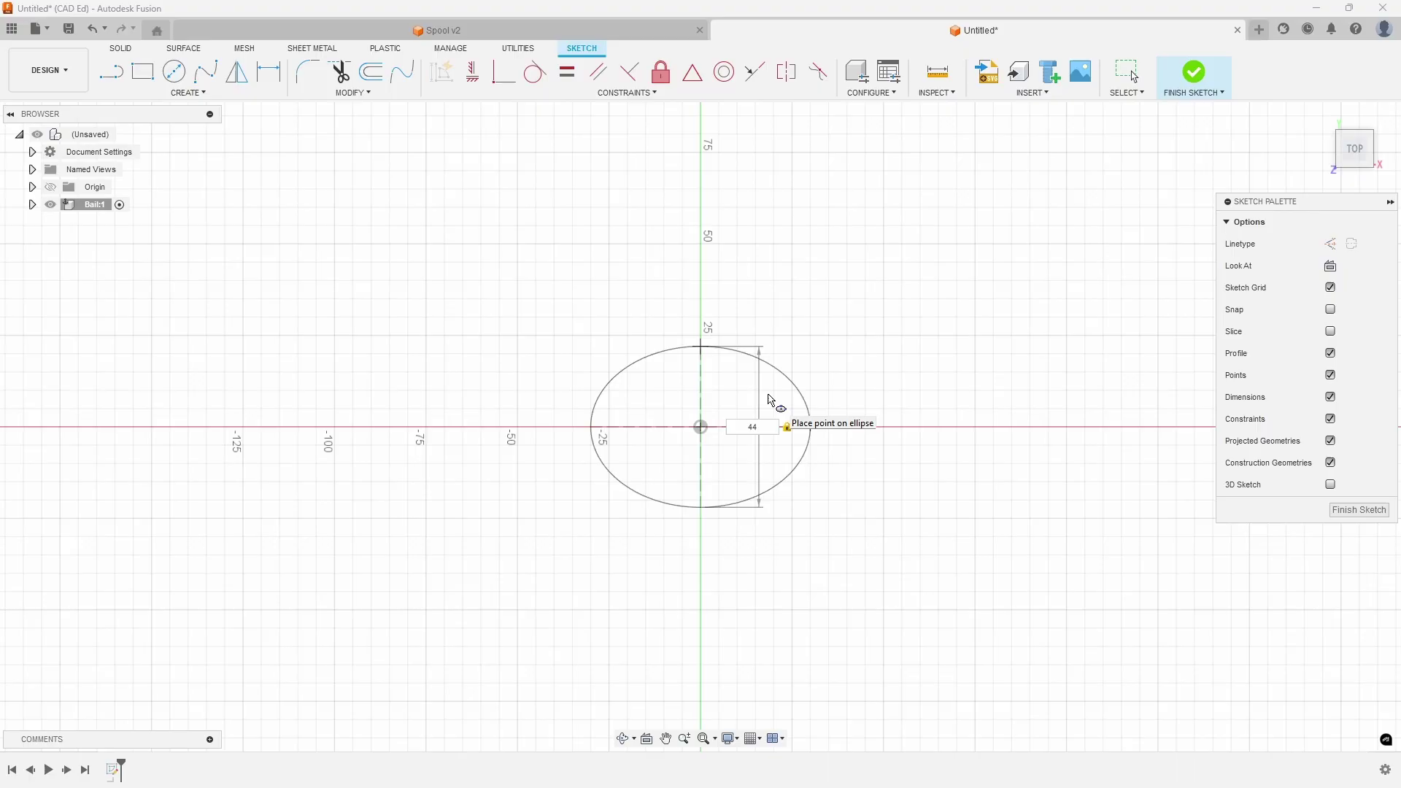
pyautogui.press('Return')
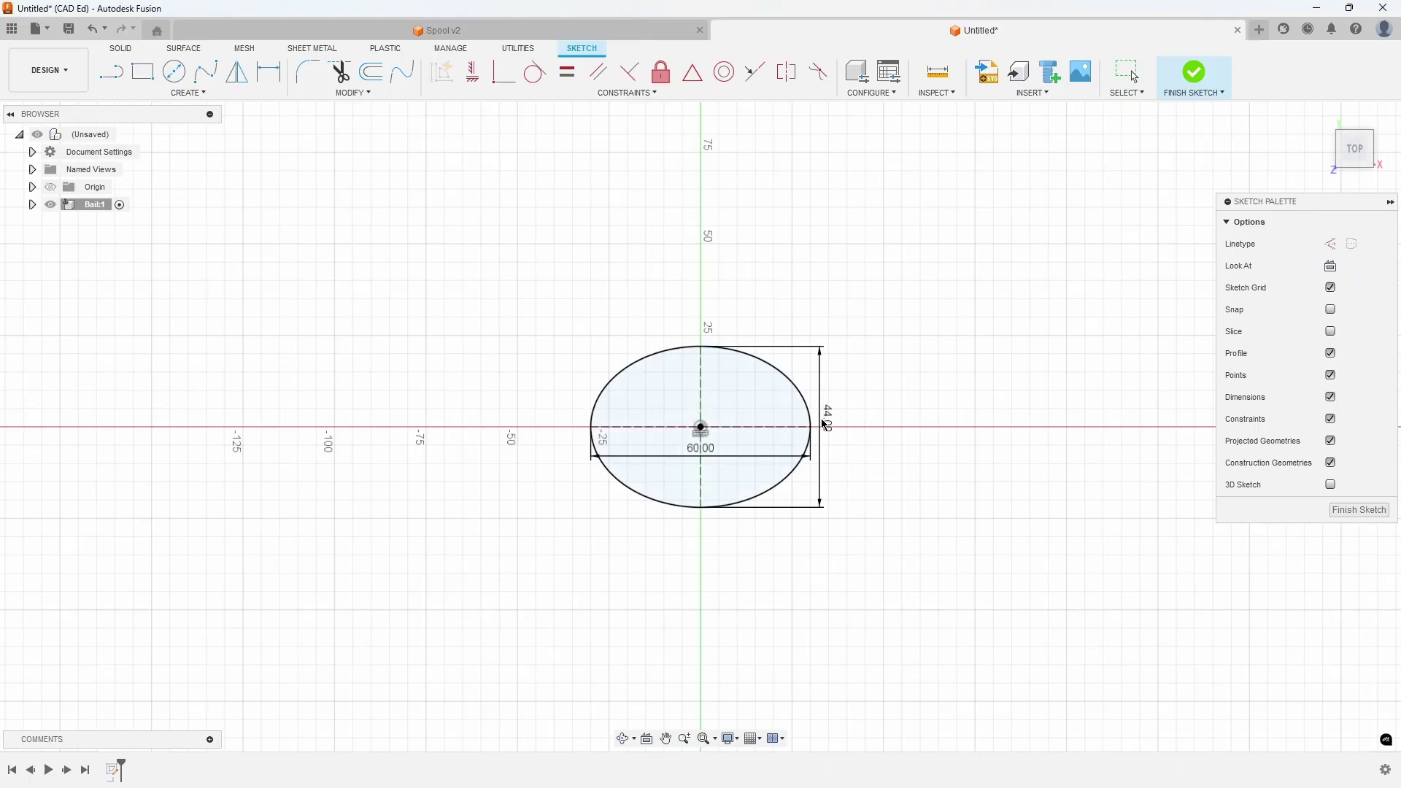
# Step: Move the ellipse's two axis dimensions clear of its outline
pyautogui.moveTo(823, 423); pyautogui.dragTo(856, 423)
pyautogui.moveTo(711, 449); pyautogui.dragTo(719, 564)
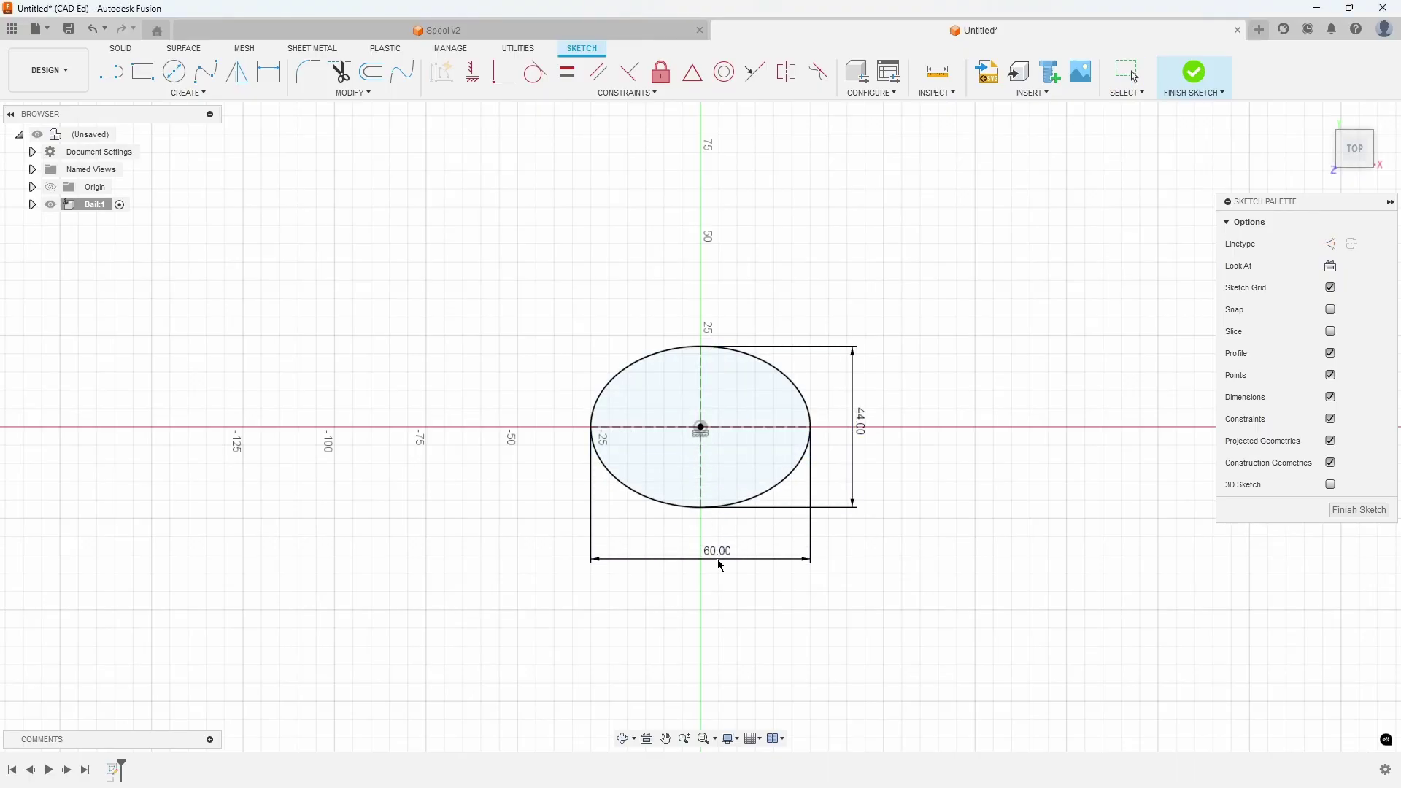
pyautogui.press('Escape')
# Step: Draw two vertical lines across the ellipse, one near each end, with the left one about 22 mm from the centre
pyautogui.click(111, 71)
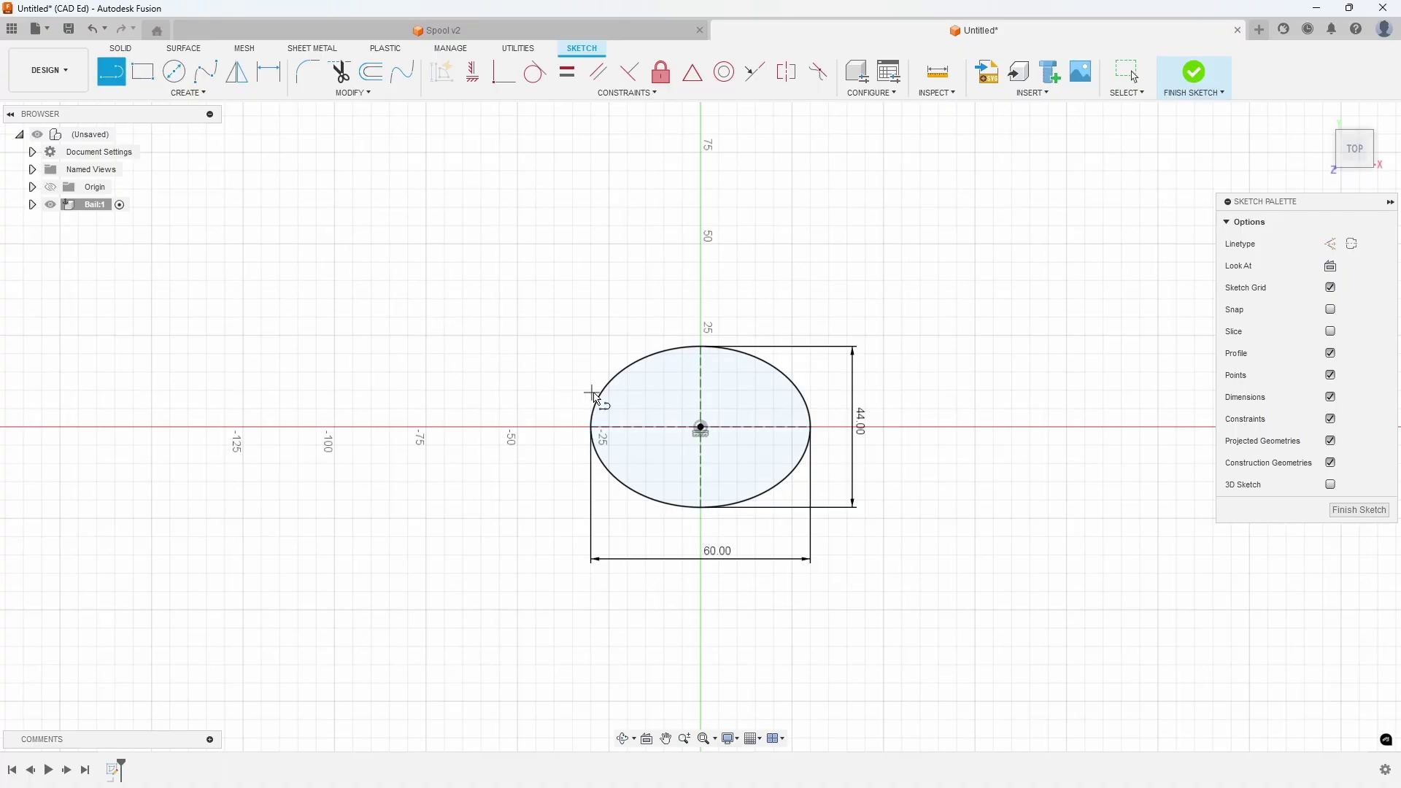
pyautogui.click(620, 372)
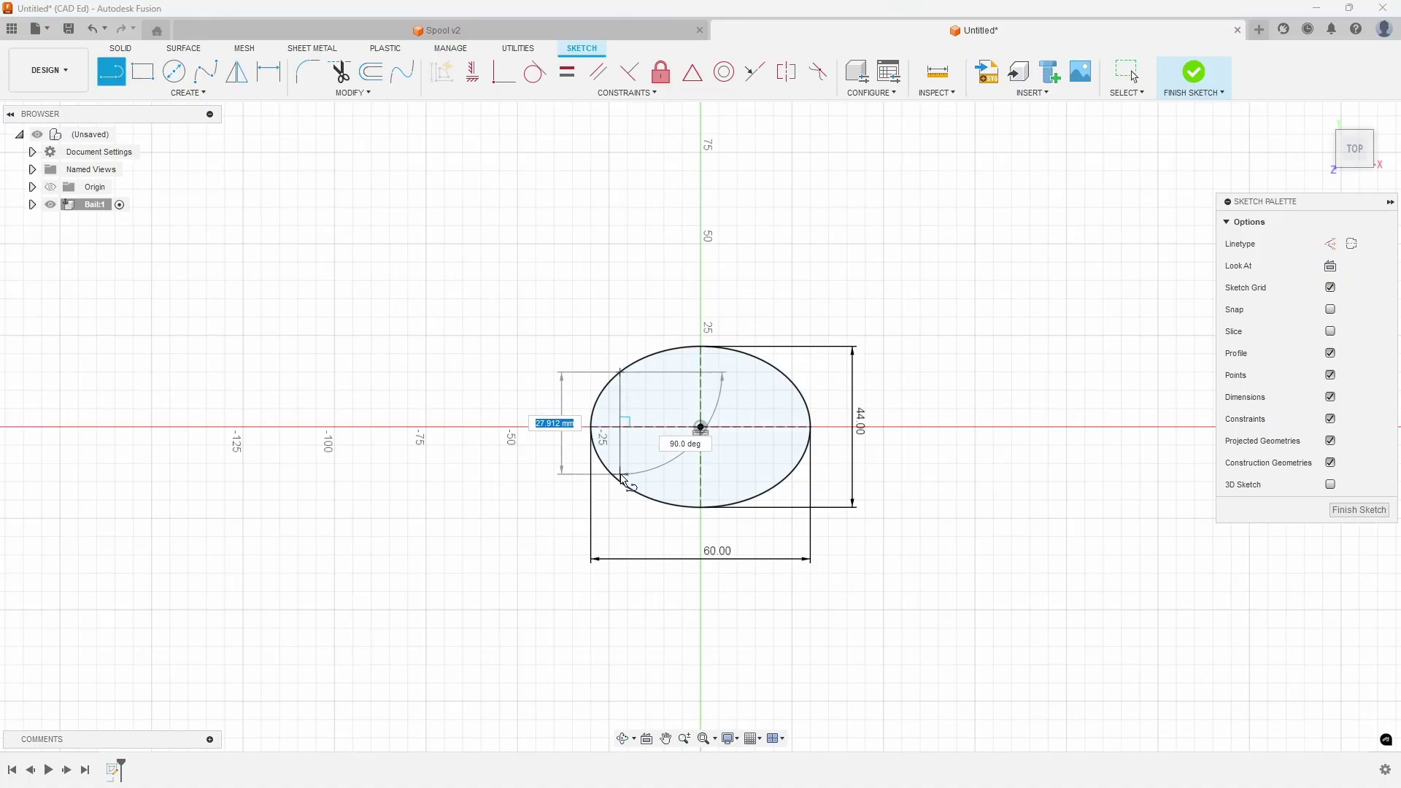
pyautogui.doubleClick(620, 478)
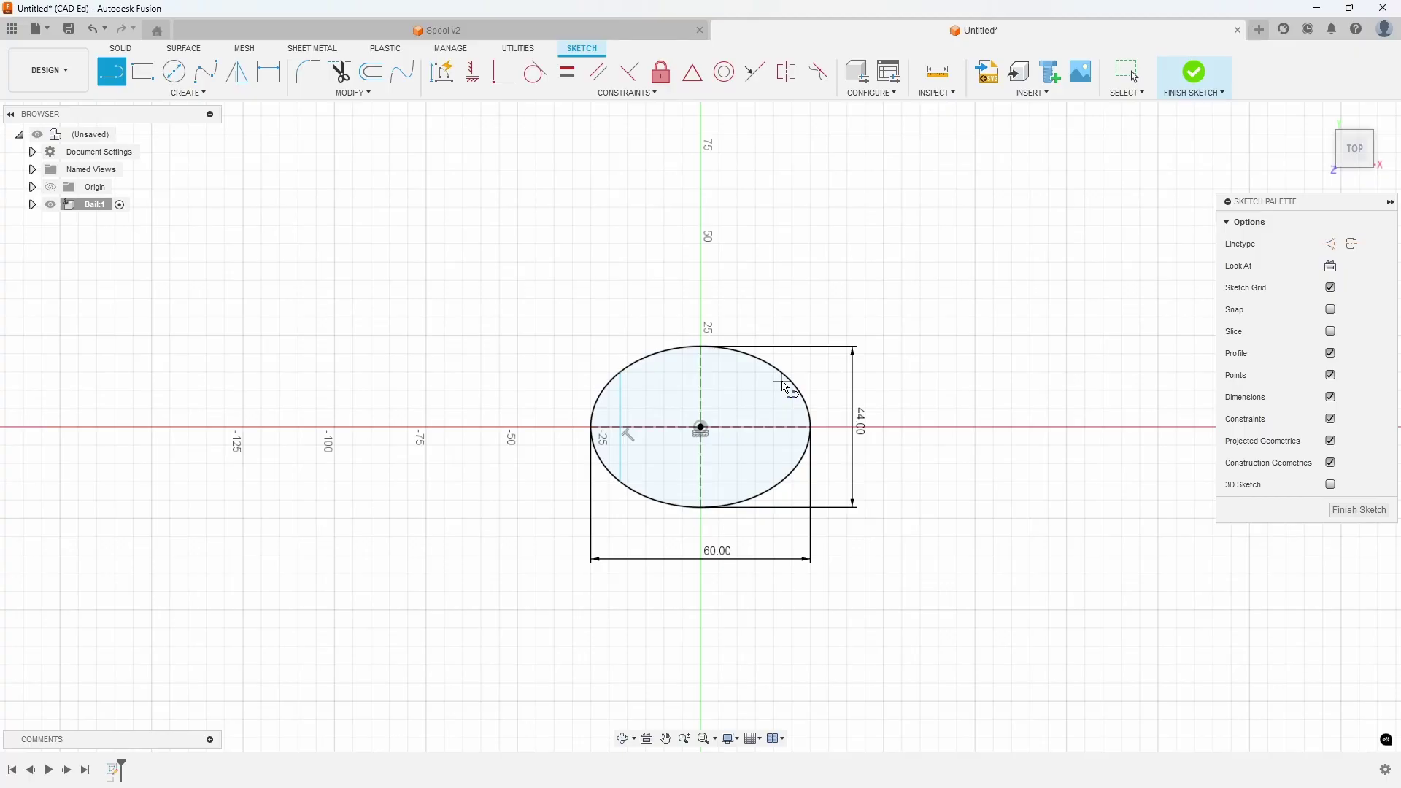
pyautogui.moveTo(788, 378); pyautogui.dragTo(788, 481)
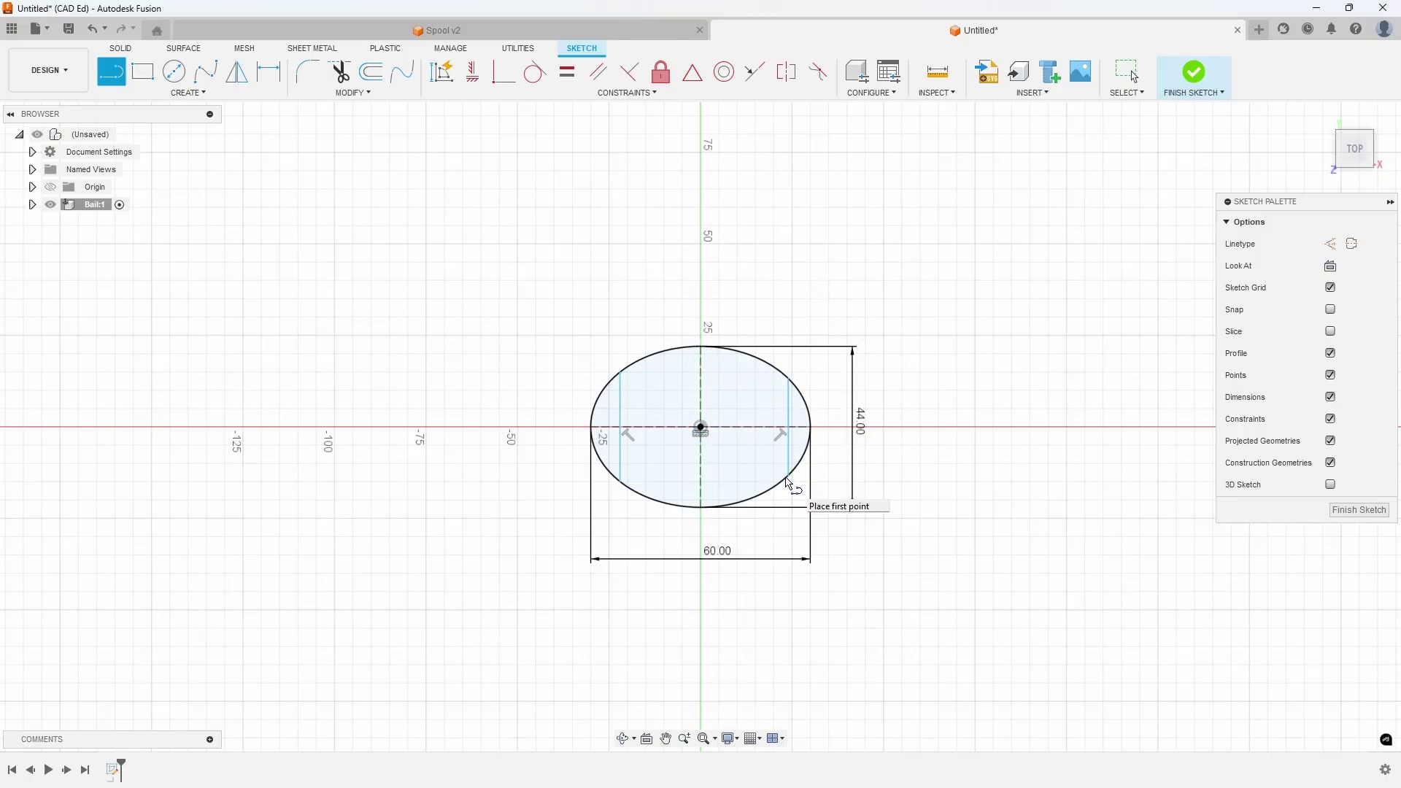
pyautogui.press('Escape')
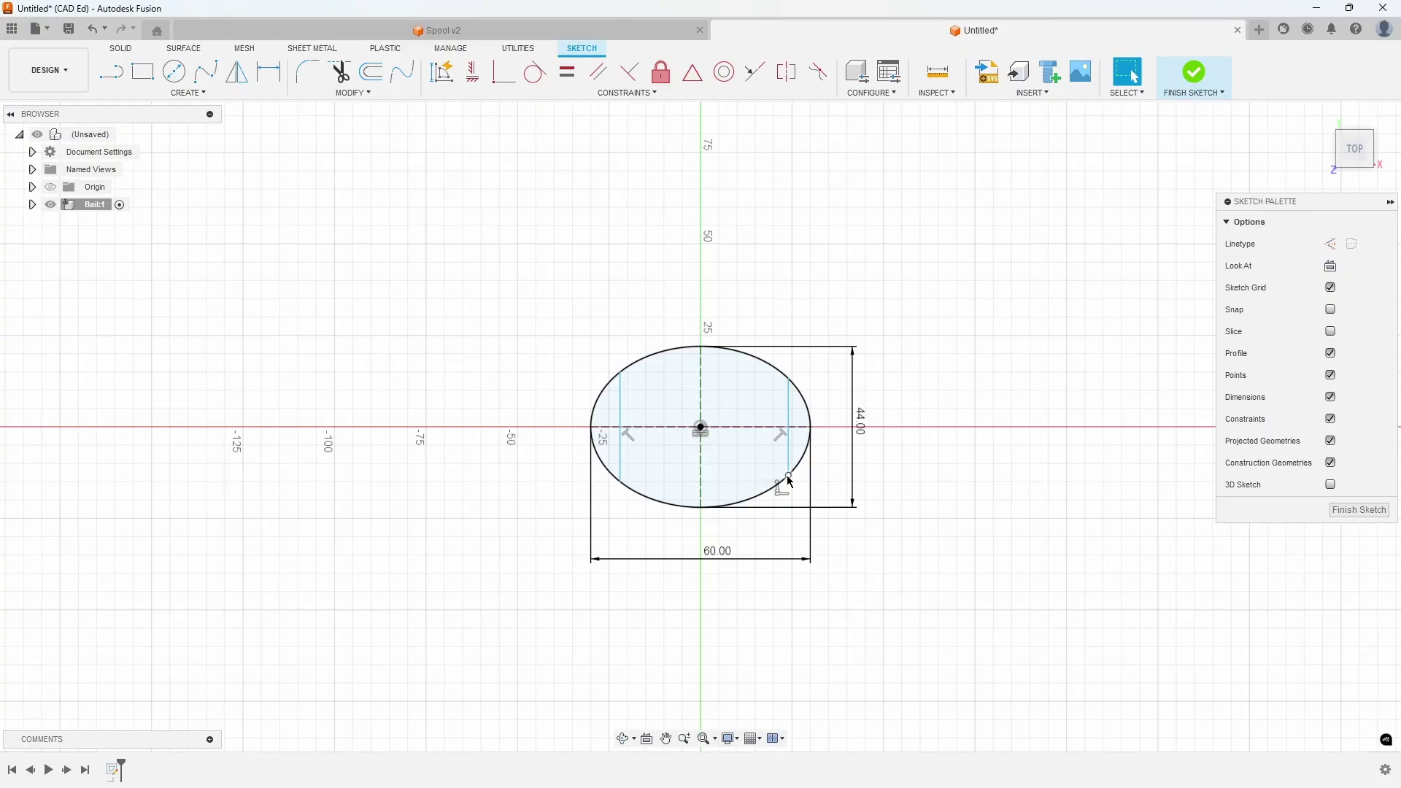
# Step: Dimension the left vertical line 25.5 mm from the ellipse's centre
pyautogui.click(268, 71)
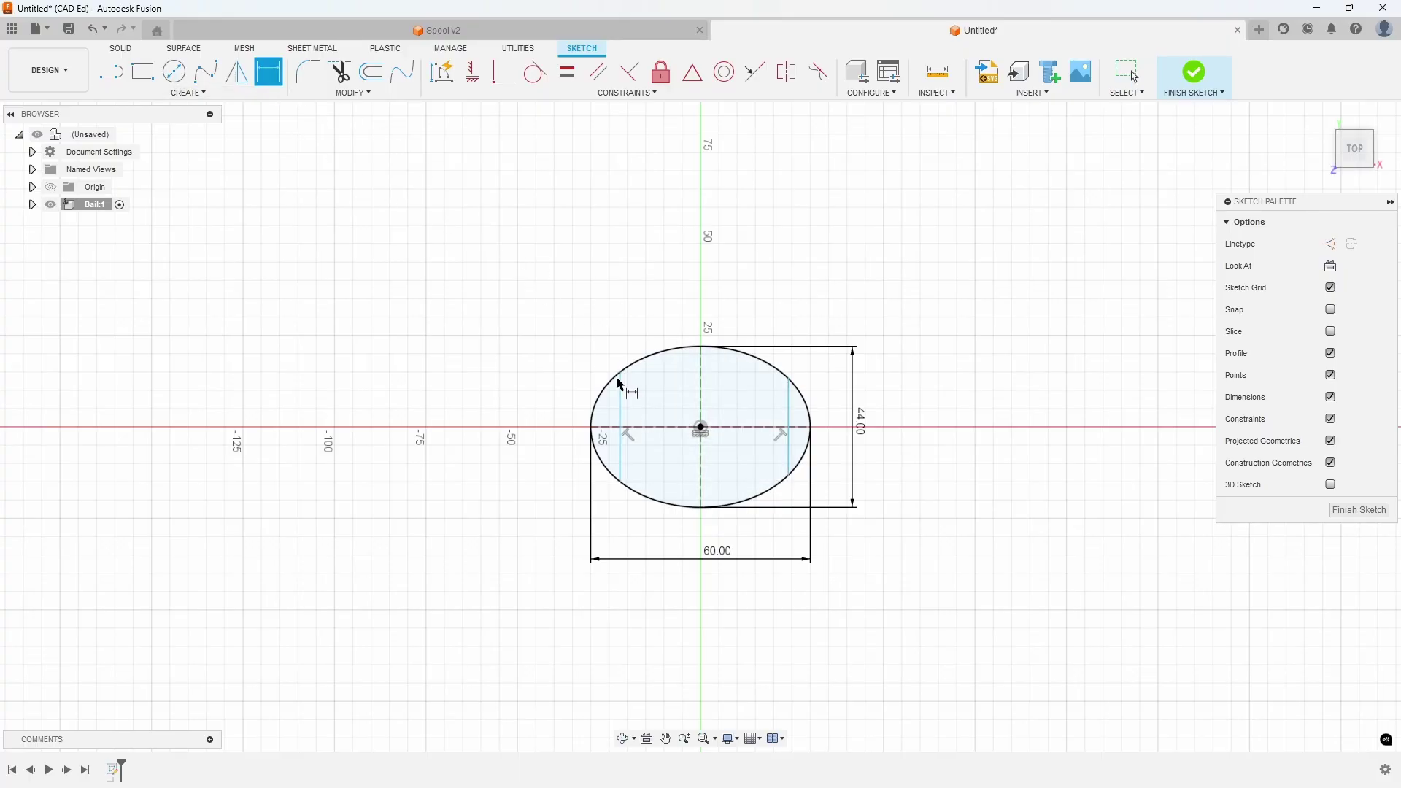
pyautogui.click(700, 428)
pyautogui.click(621, 406)
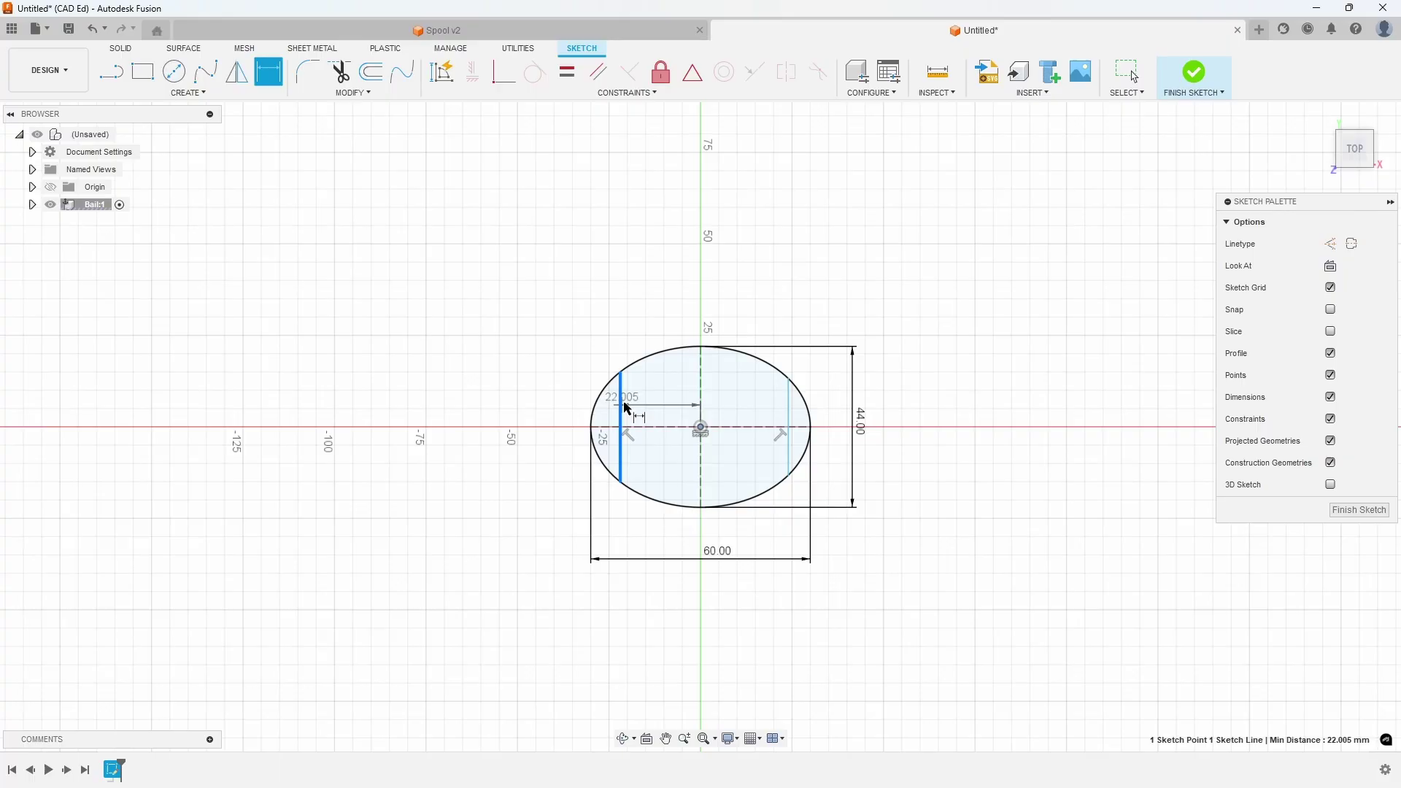
pyautogui.click(657, 313)
pyautogui.write('2')
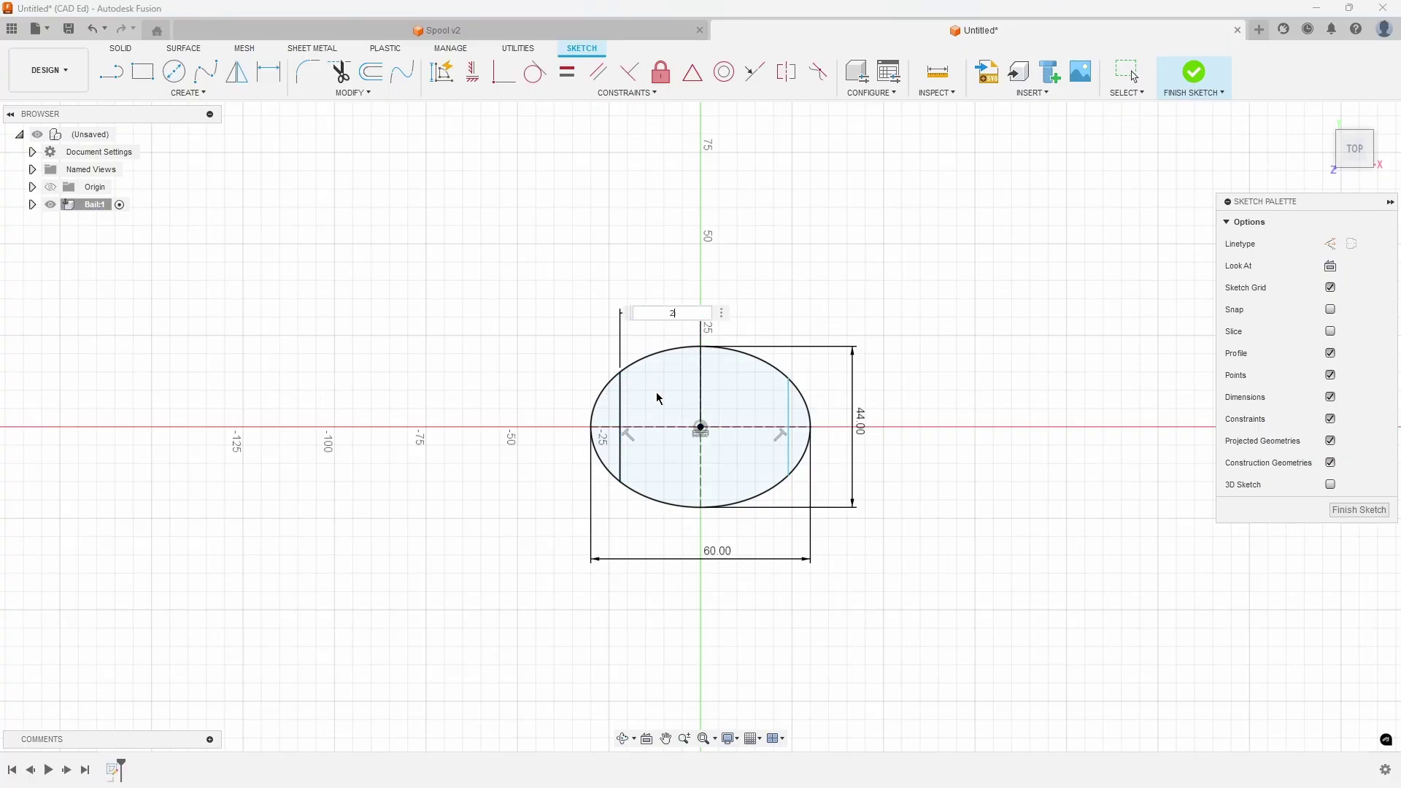
pyautogui.write('5.5')
pyautogui.press('Return')
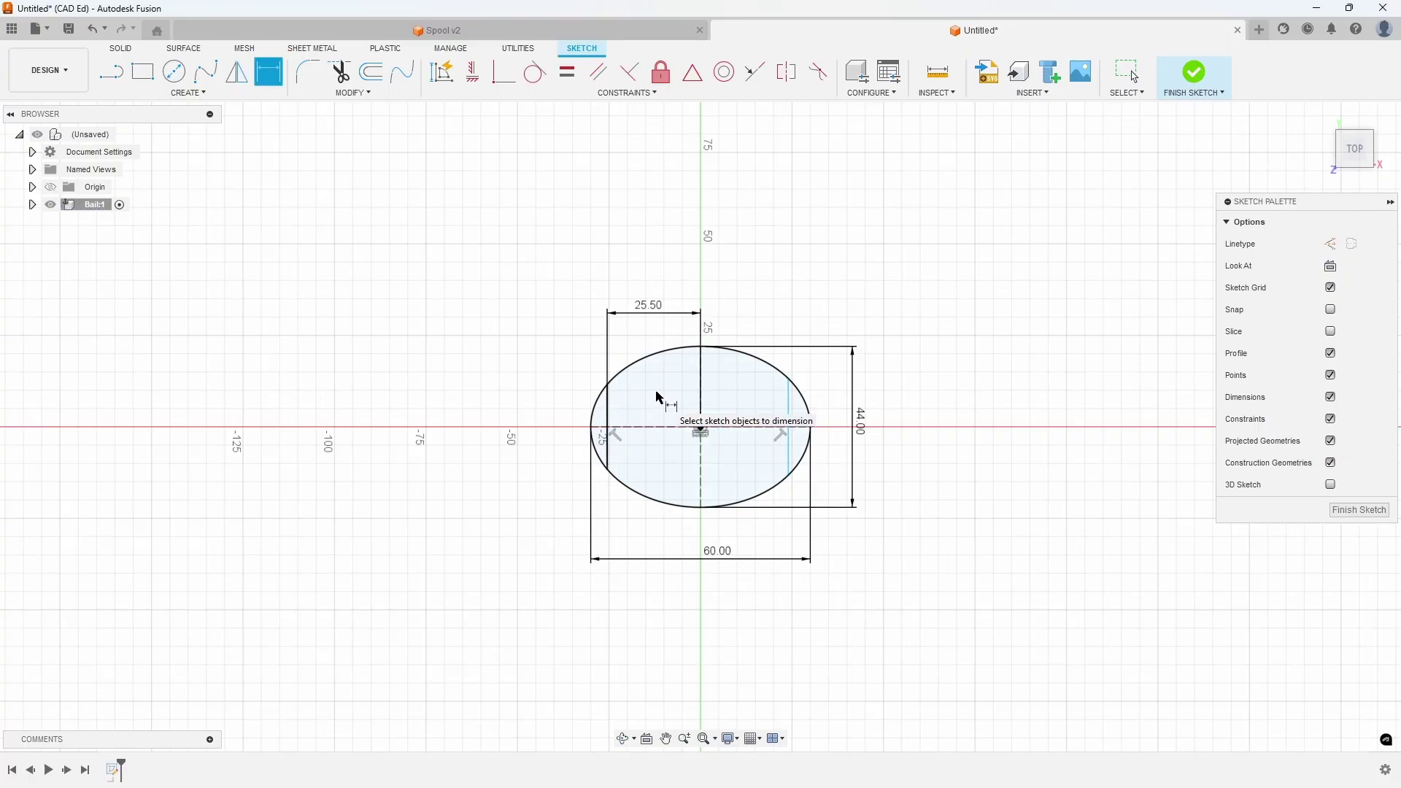
# Step: Apply an Equal constraint to the two vertical lines and finish the sketch
pyautogui.click(565, 76)
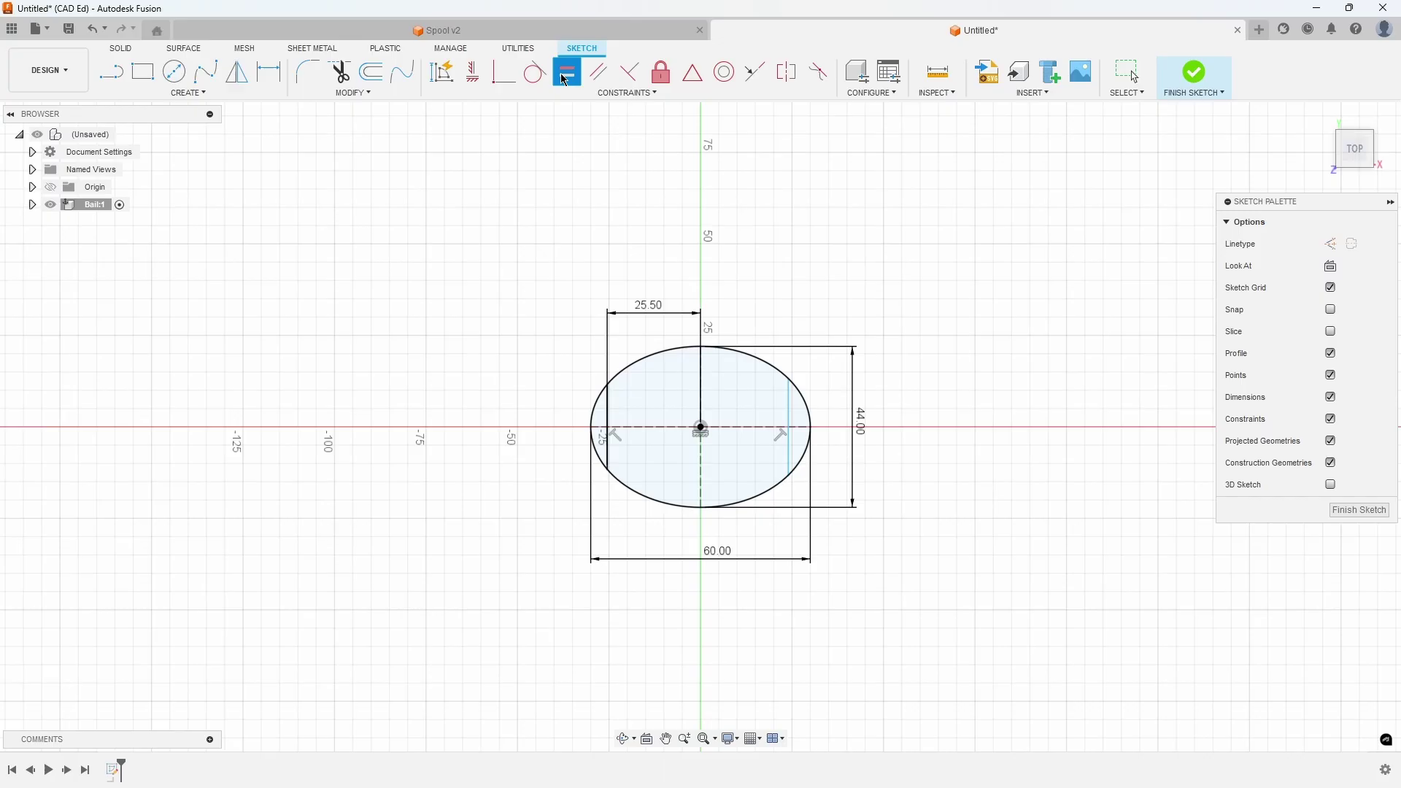
pyautogui.click(609, 409)
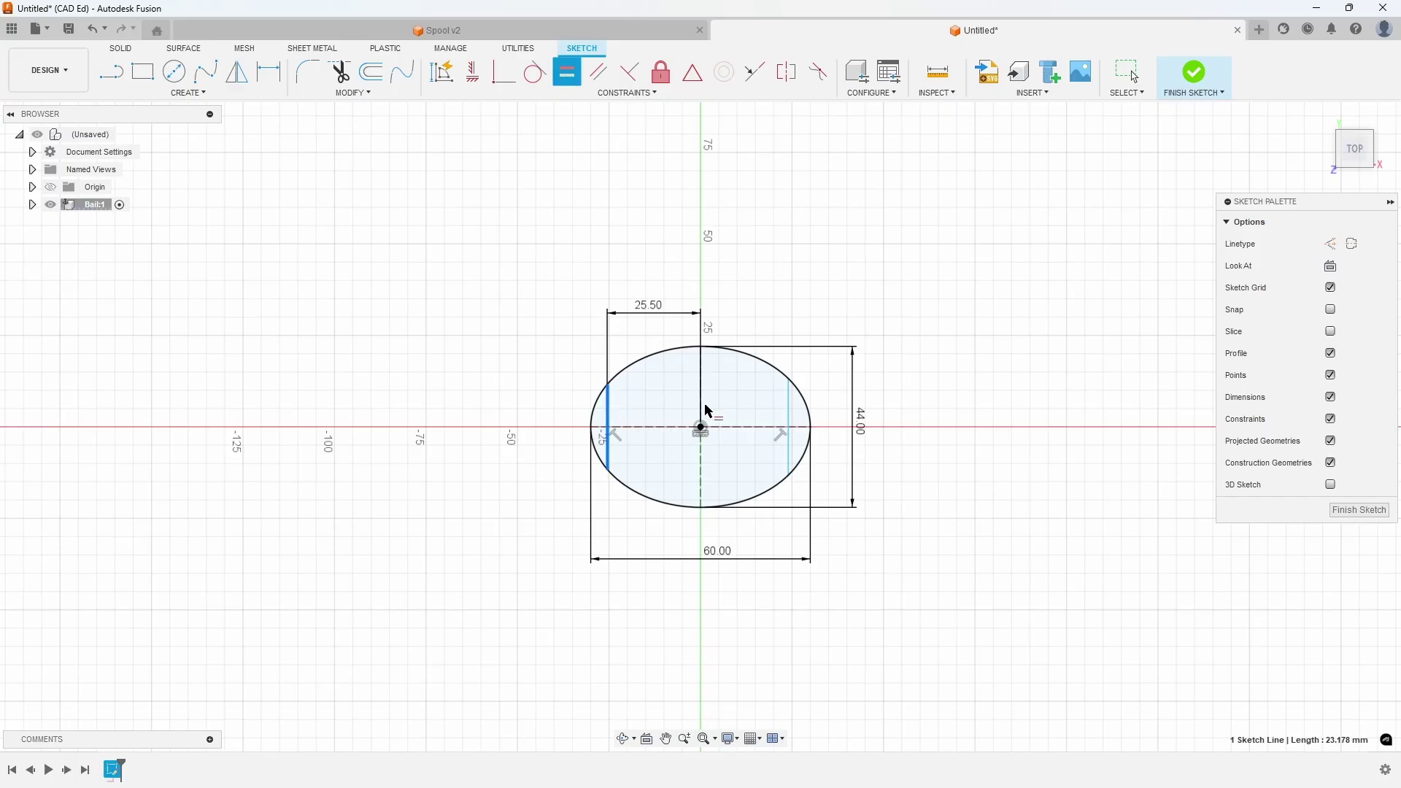
pyautogui.click(788, 413)
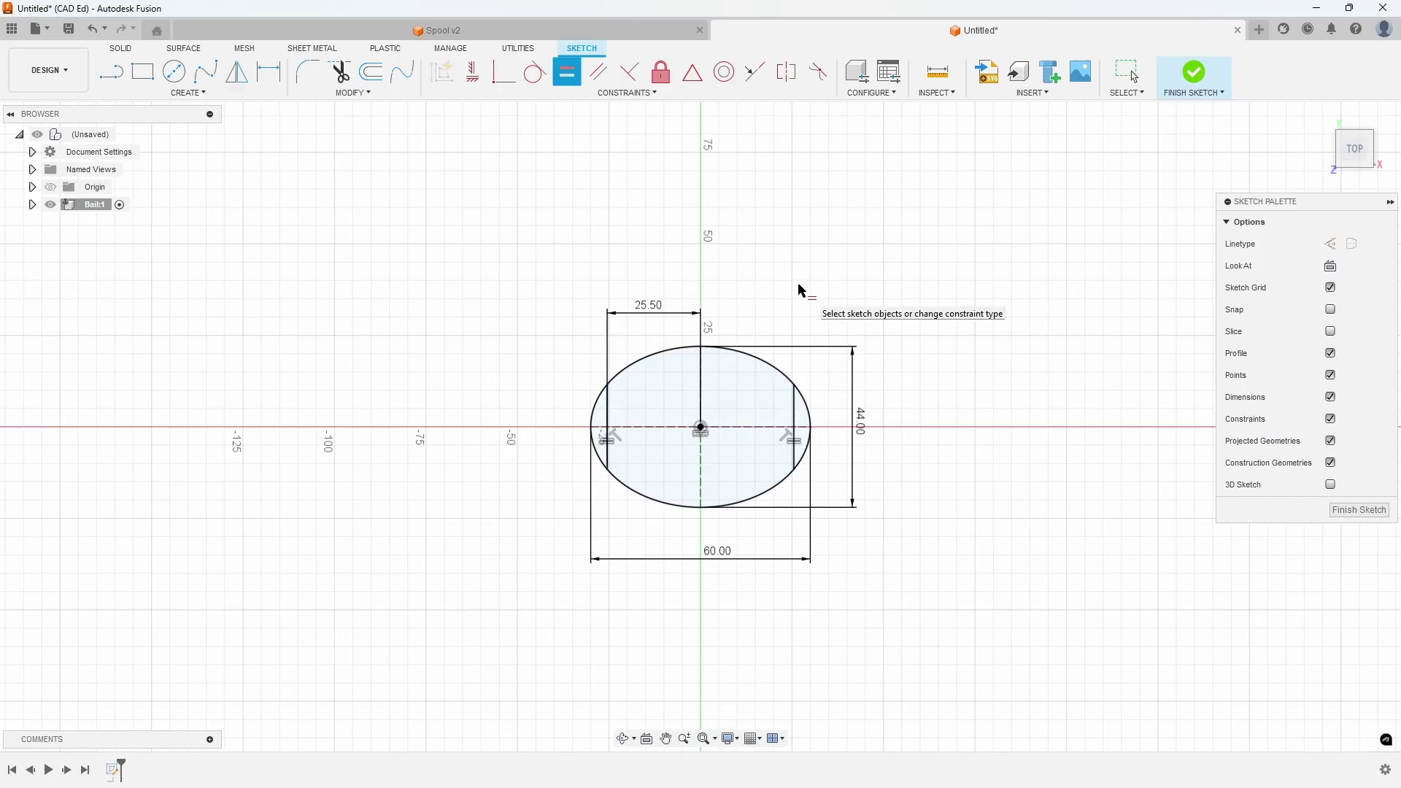
pyautogui.press('Escape')
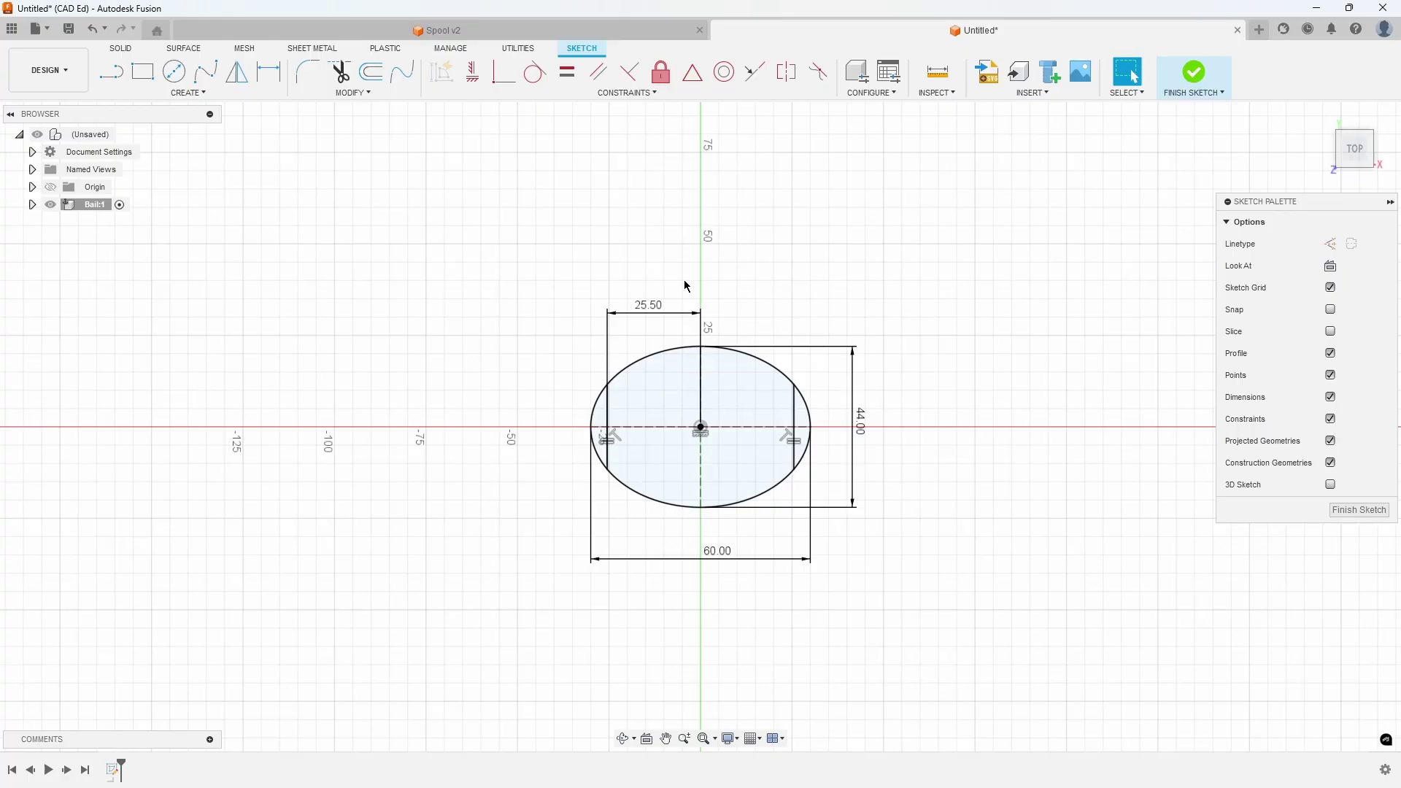
pyautogui.click(1193, 71)
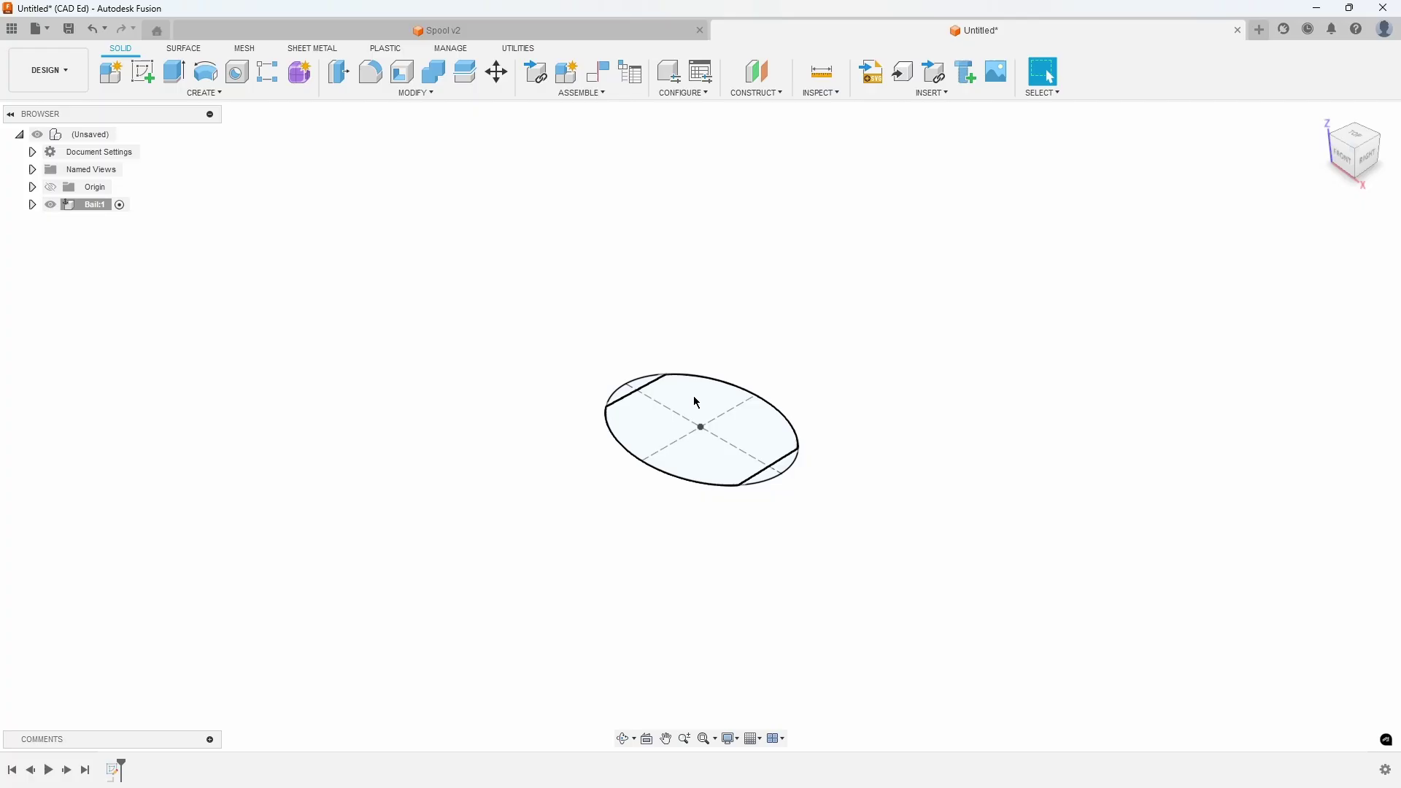
# Step: Extrude the ellipse's middle profile between the two cross lines 7 mm as a new body
pyautogui.click(694, 396)
pyautogui.rightClick(694, 398)
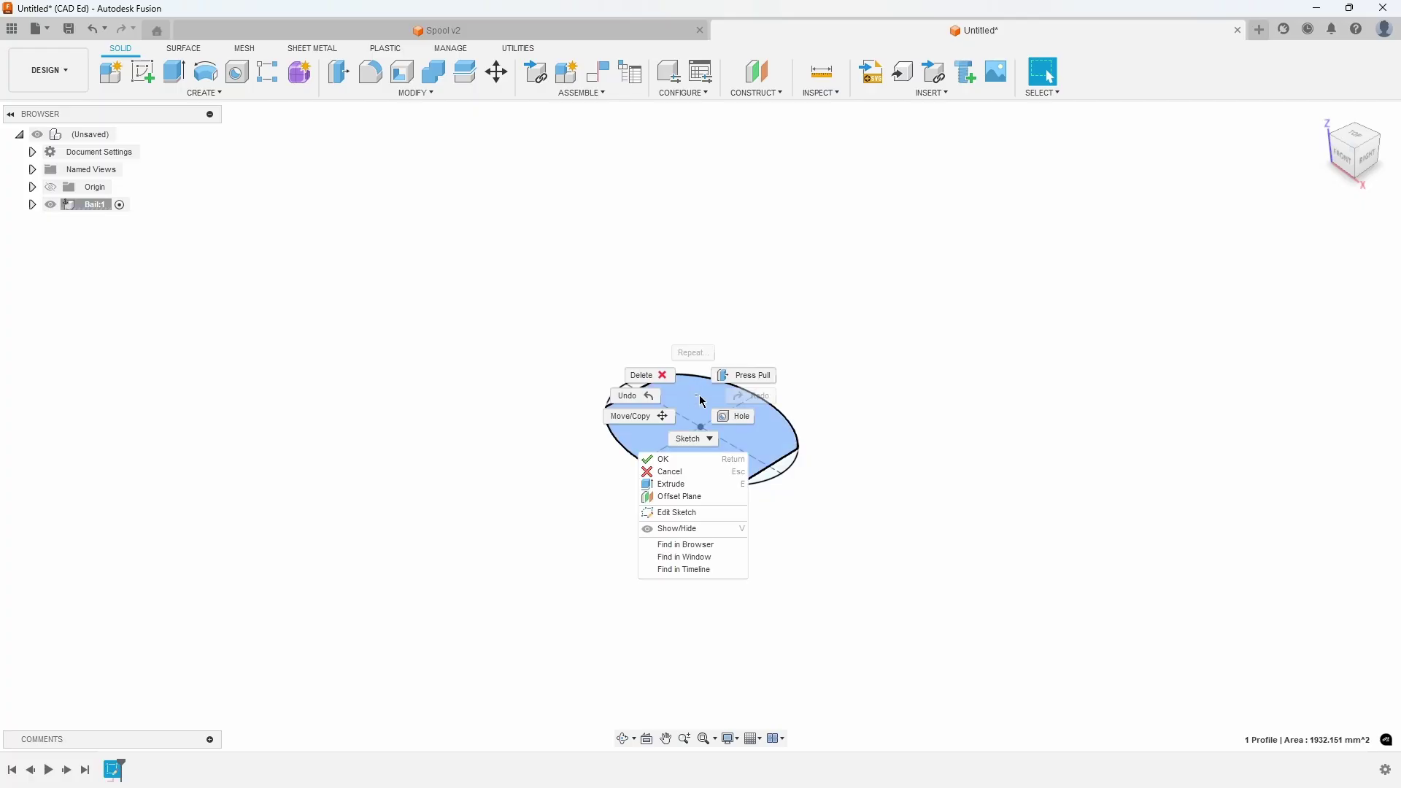
pyautogui.click(672, 489)
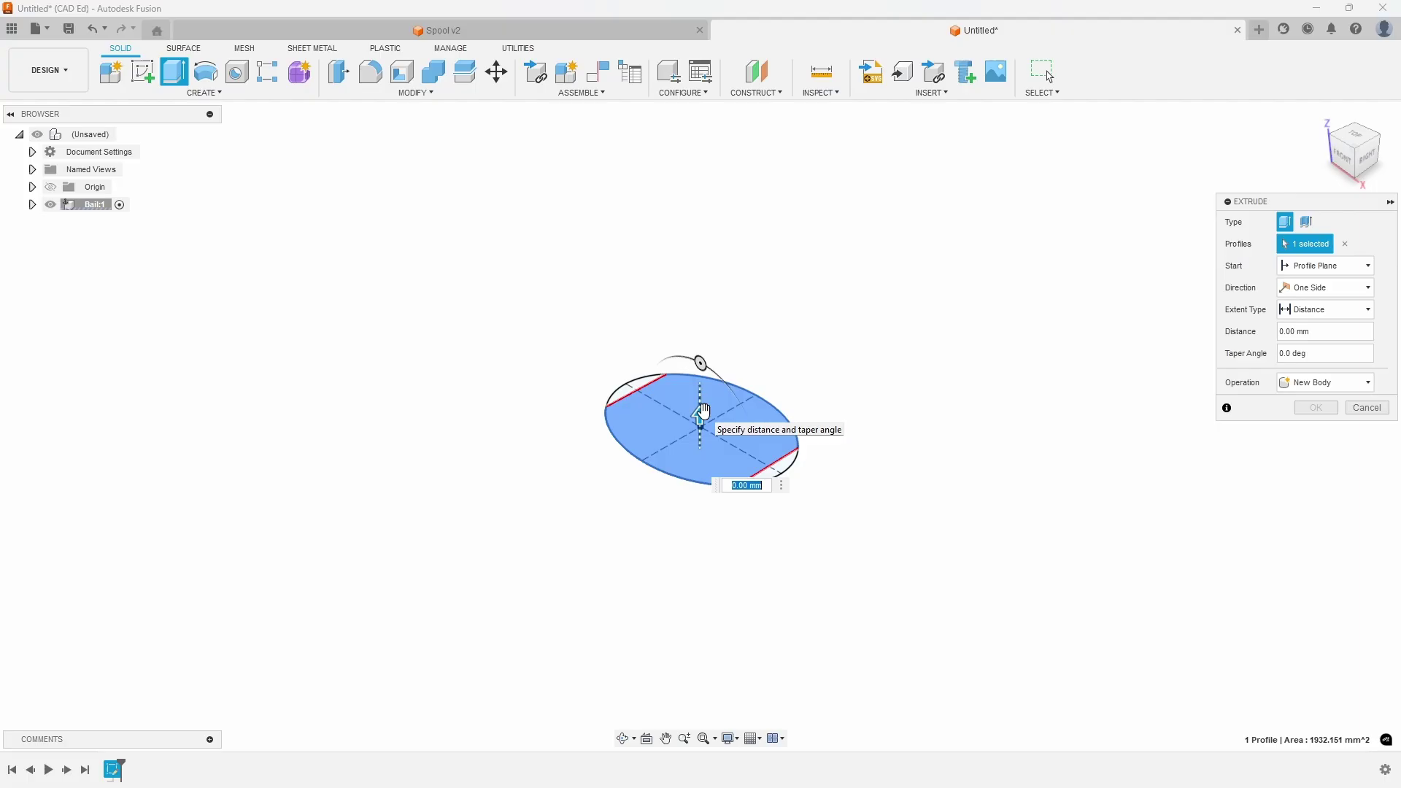
pyautogui.write('7')
pyautogui.press('Return')
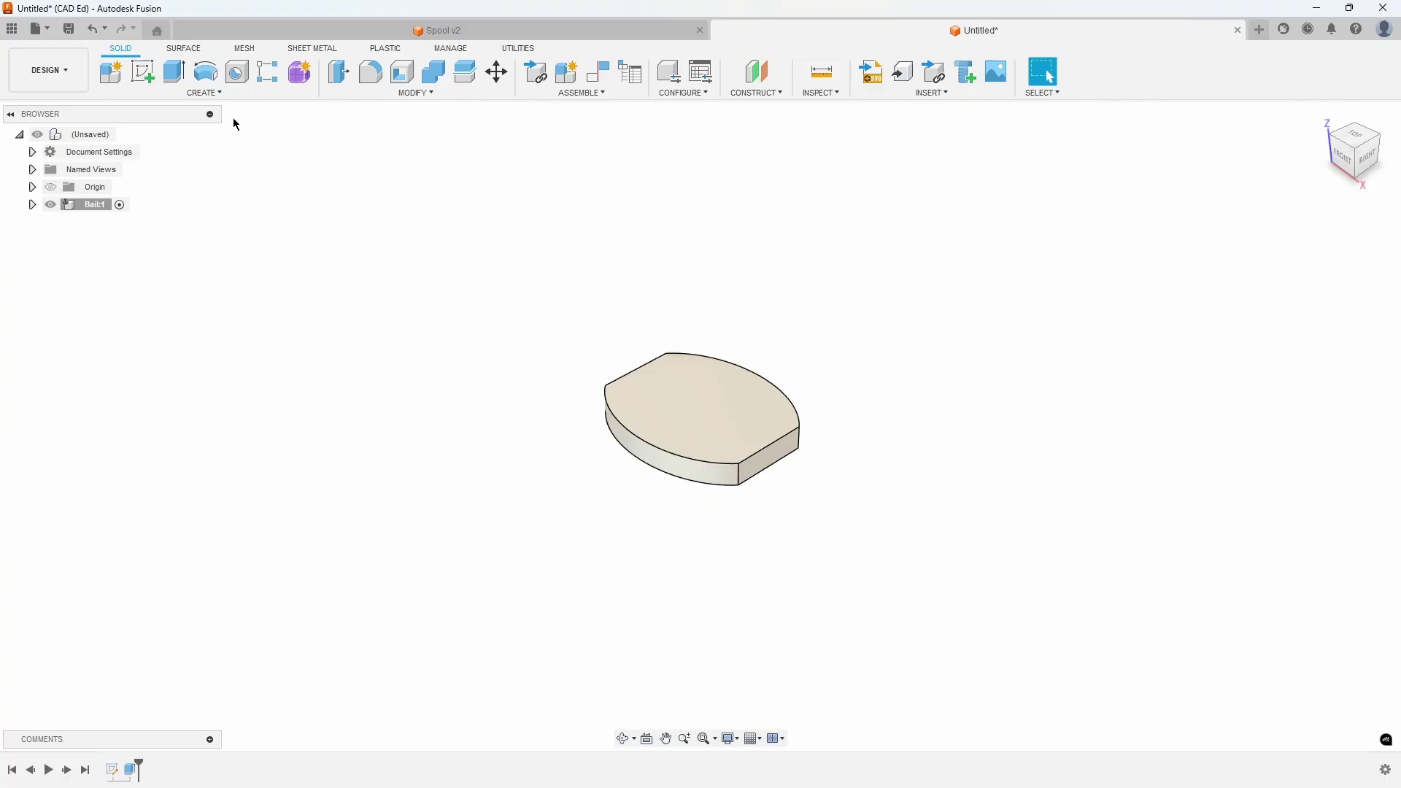
# Step: Add a joined cylinder 32.8 mm in diameter and 14 mm high, centred on the base body's top face
pyautogui.click(216, 93)
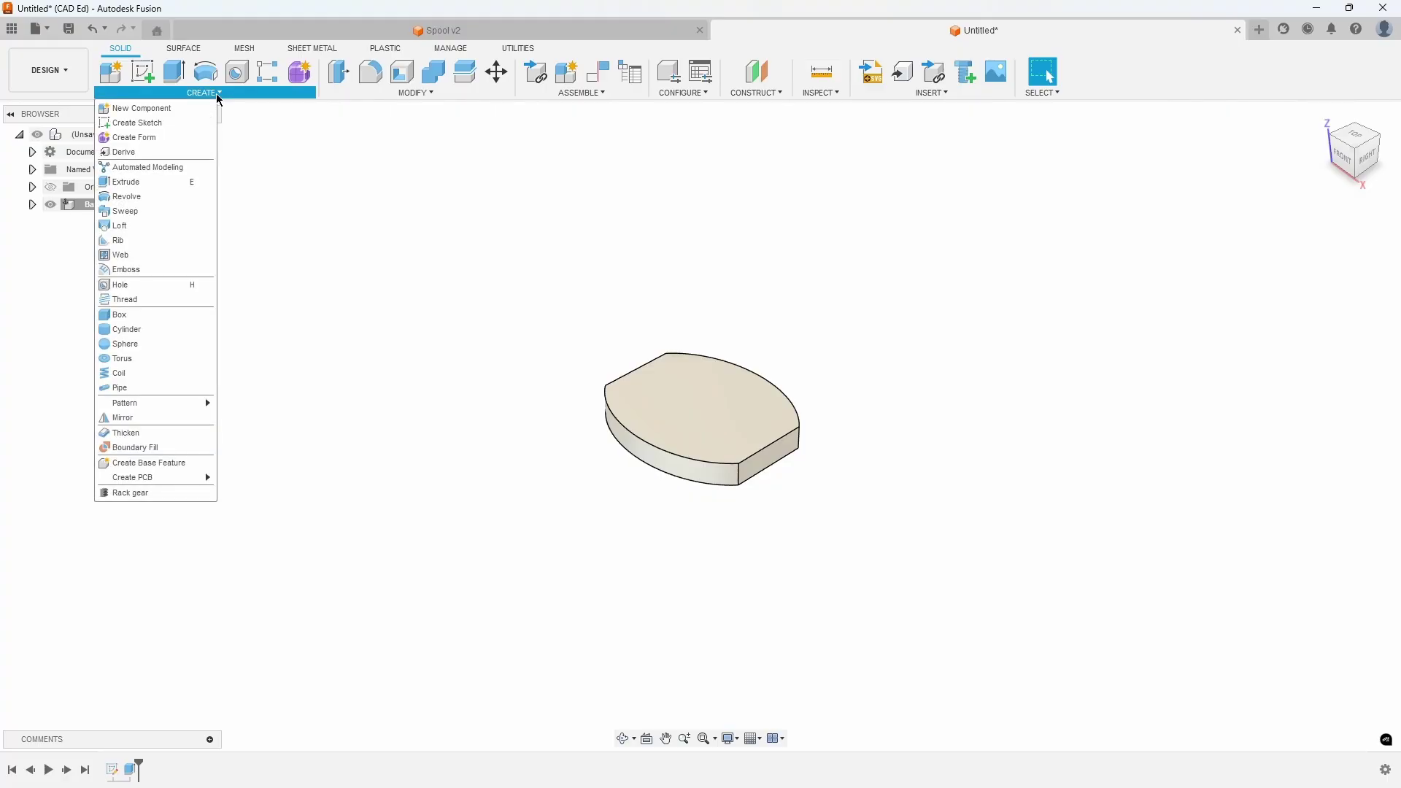
pyautogui.click(164, 330)
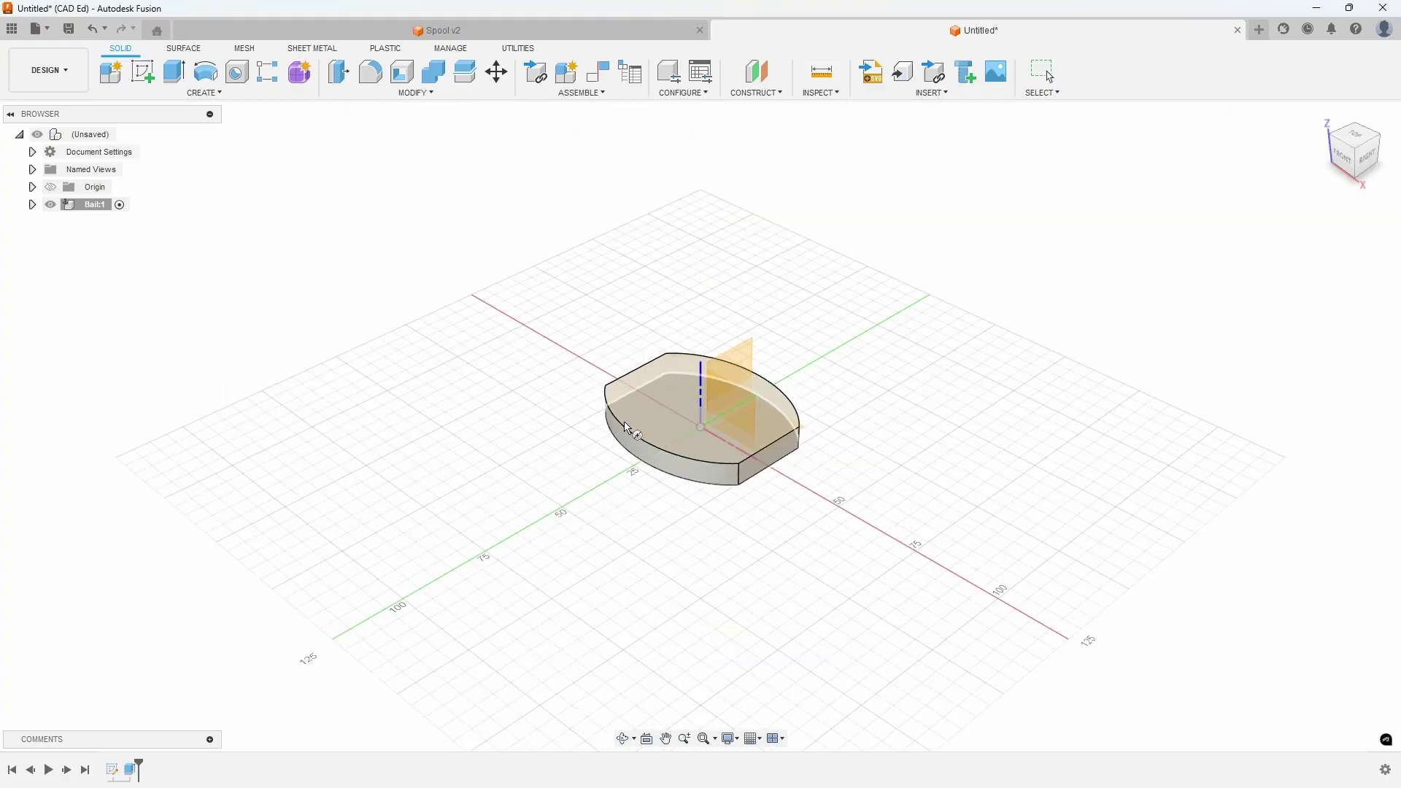
pyautogui.click(670, 411)
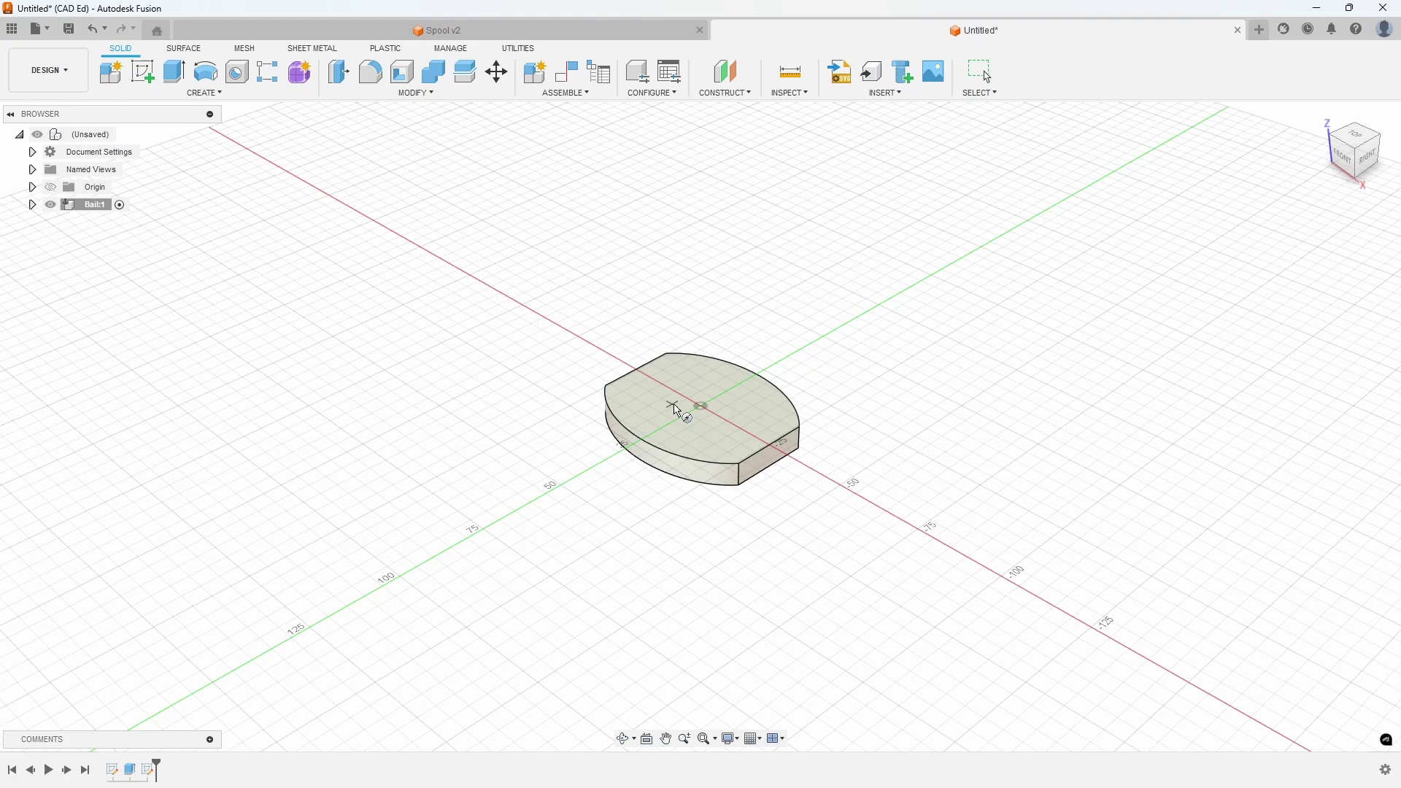
pyautogui.click(701, 407)
pyautogui.write('32.8')
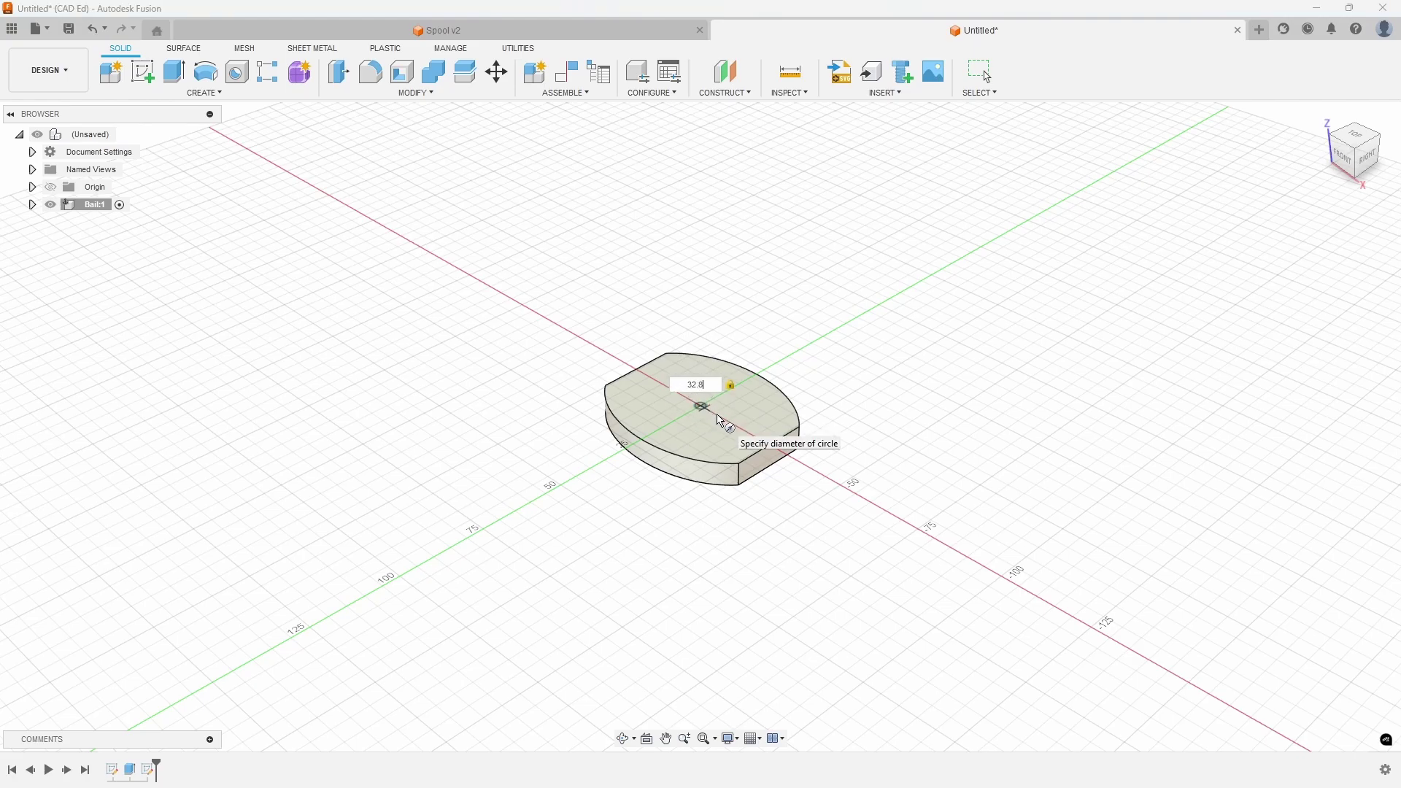
pyautogui.press('Return')
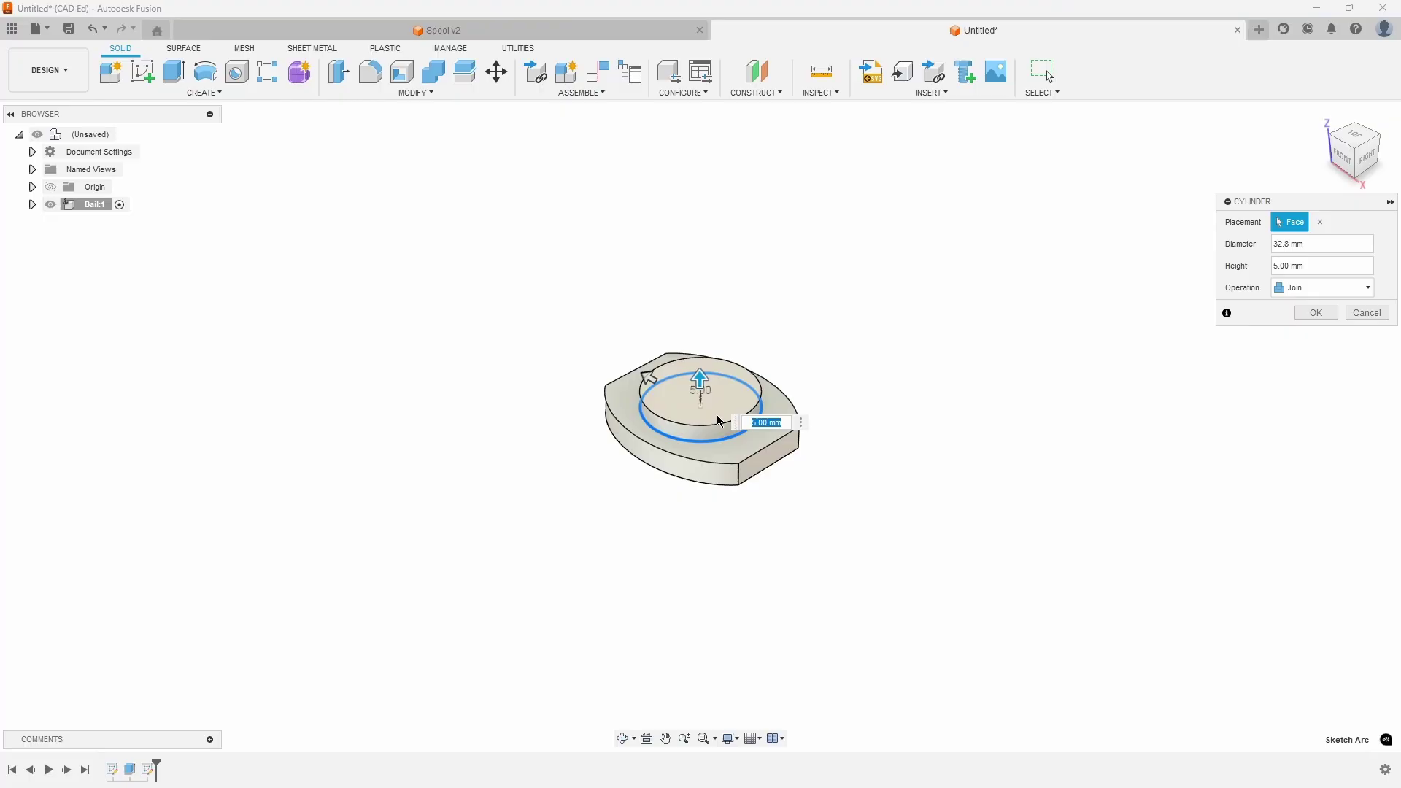
pyautogui.write('14')
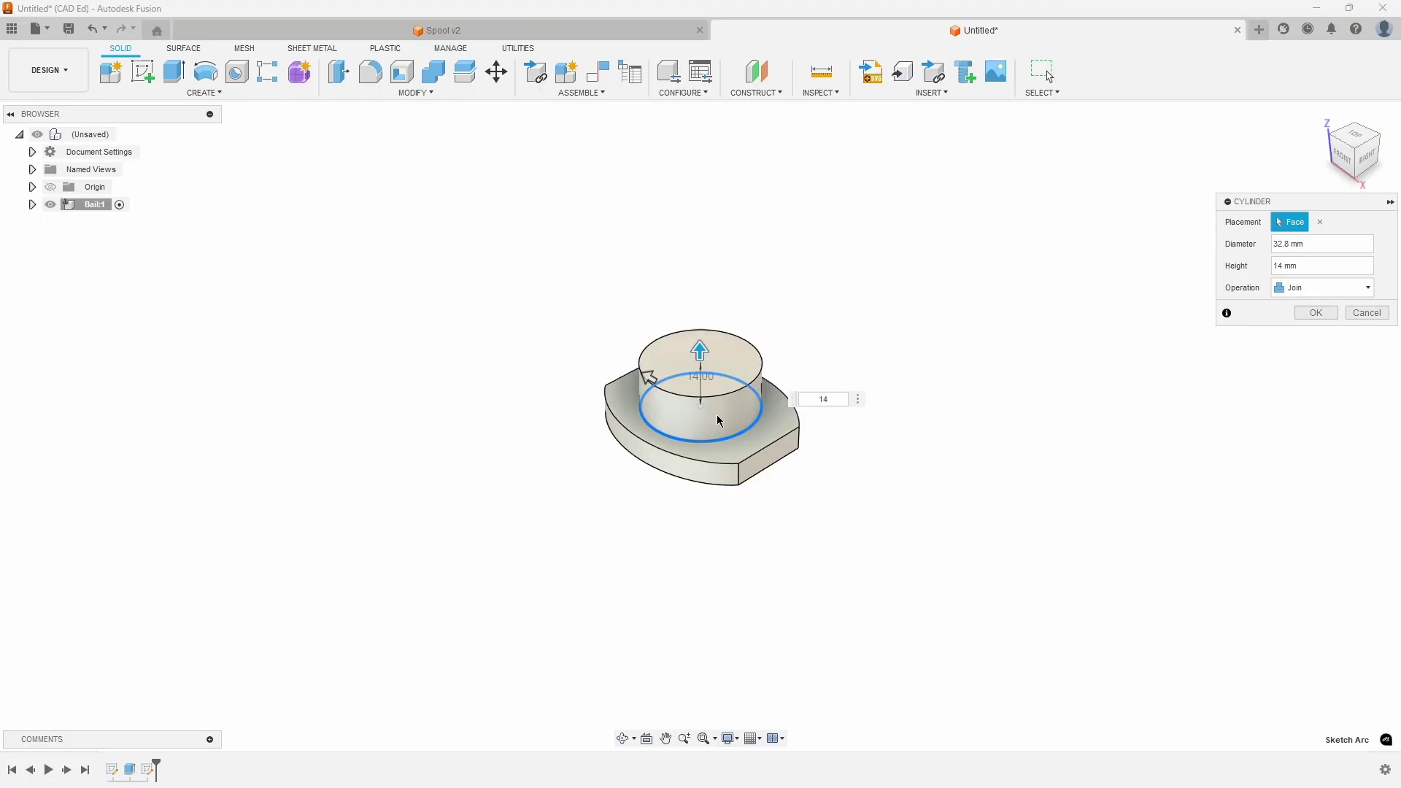
pyautogui.press('Return')
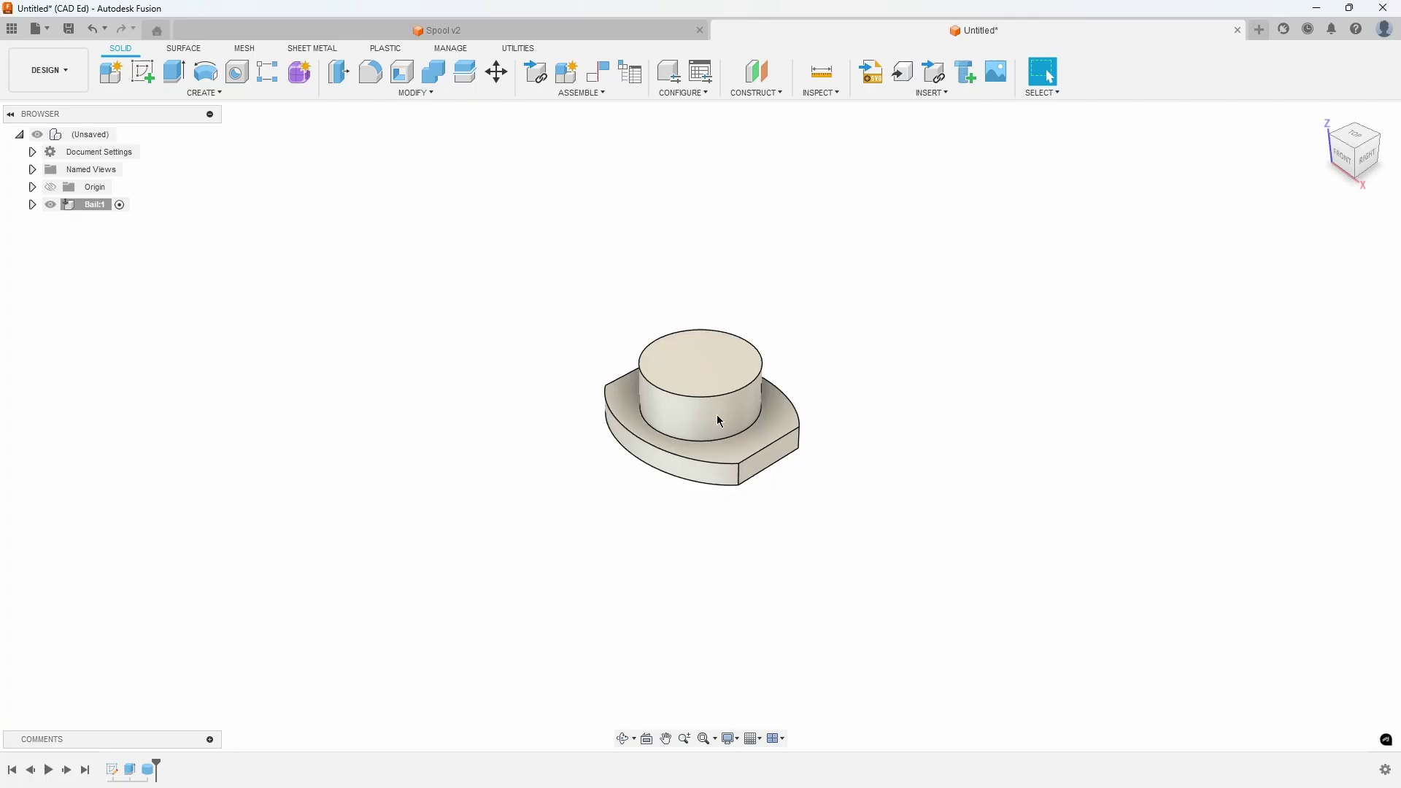
# Step: Create a sketch on the cylinder's top face and project that face's outline into it
pyautogui.scroll(5, 719, 421)
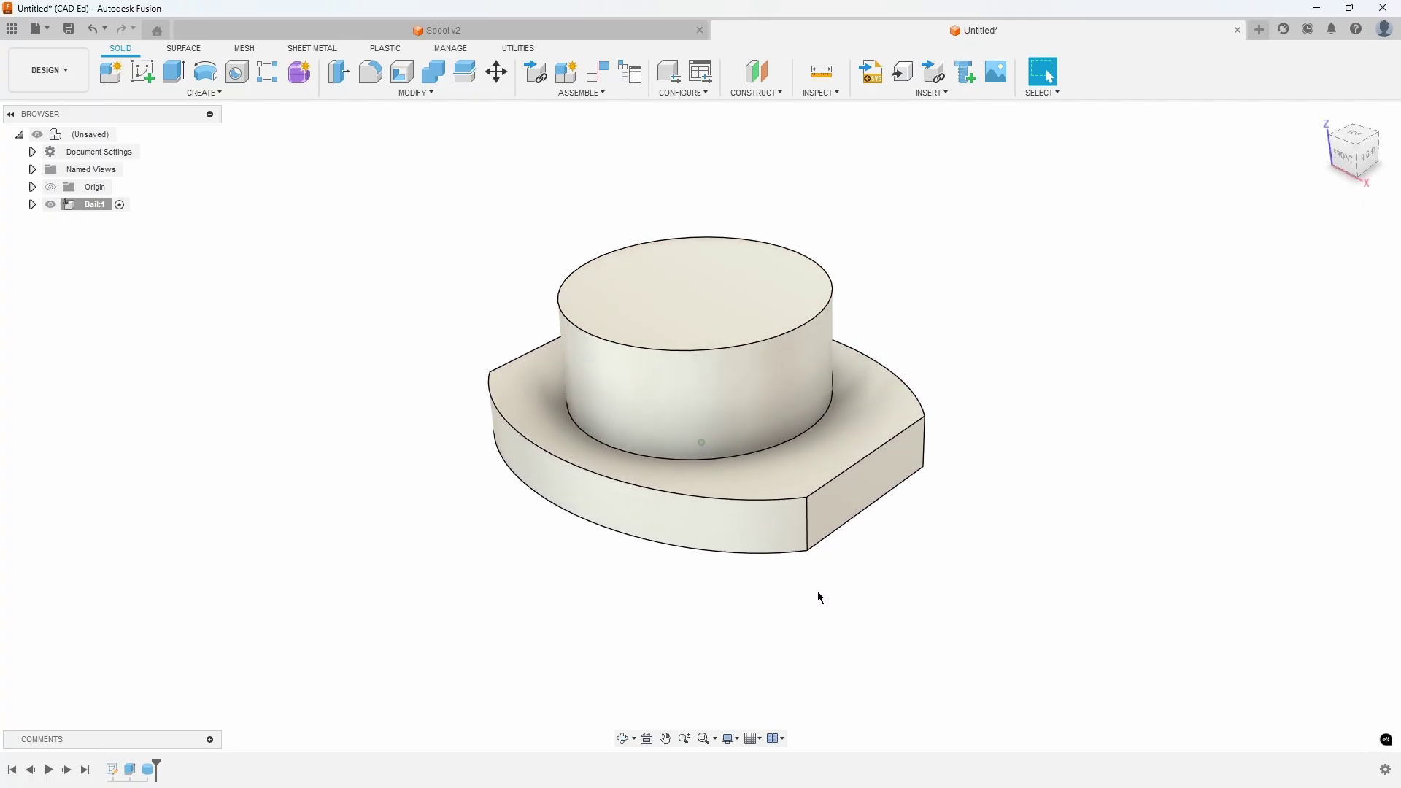
pyautogui.click(694, 291)
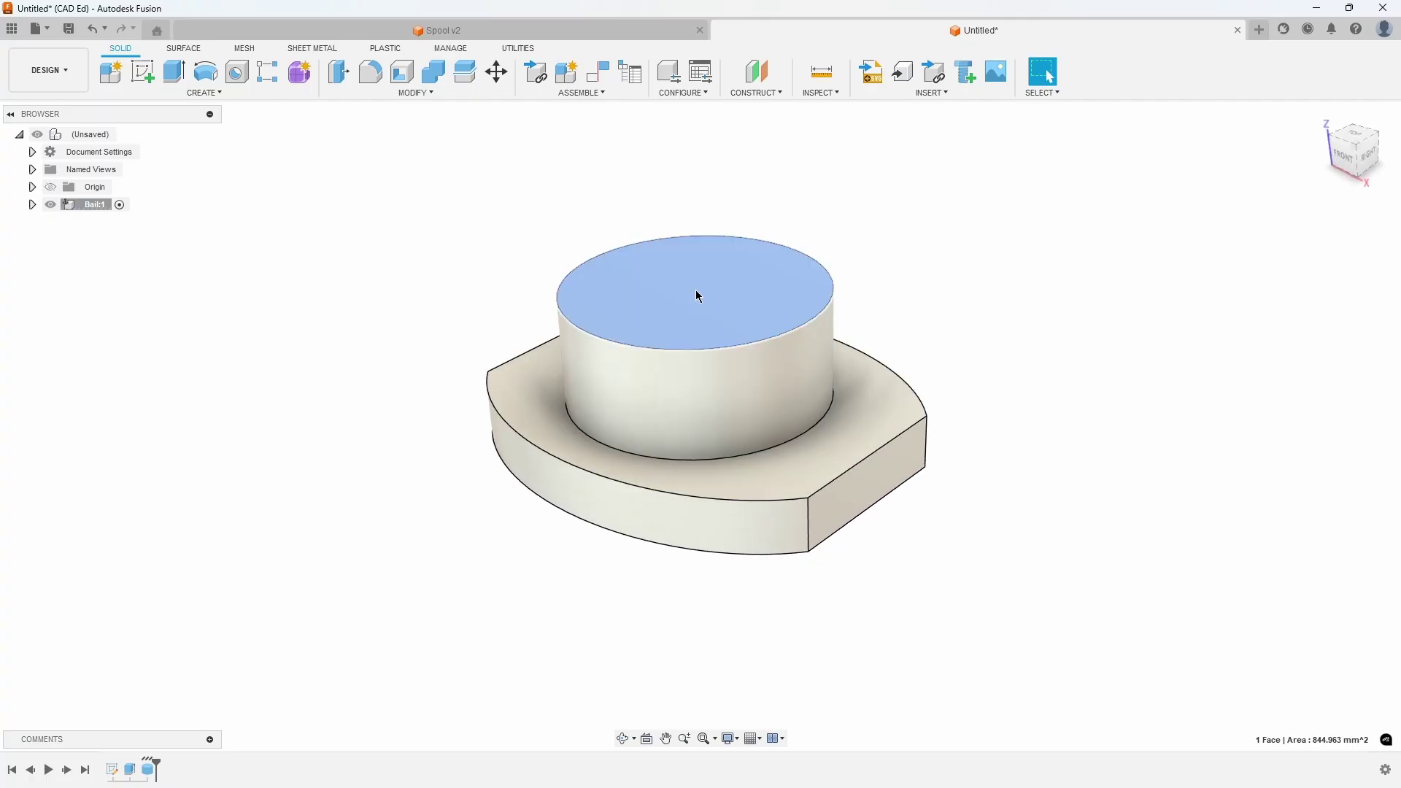
pyautogui.rightClick(694, 291)
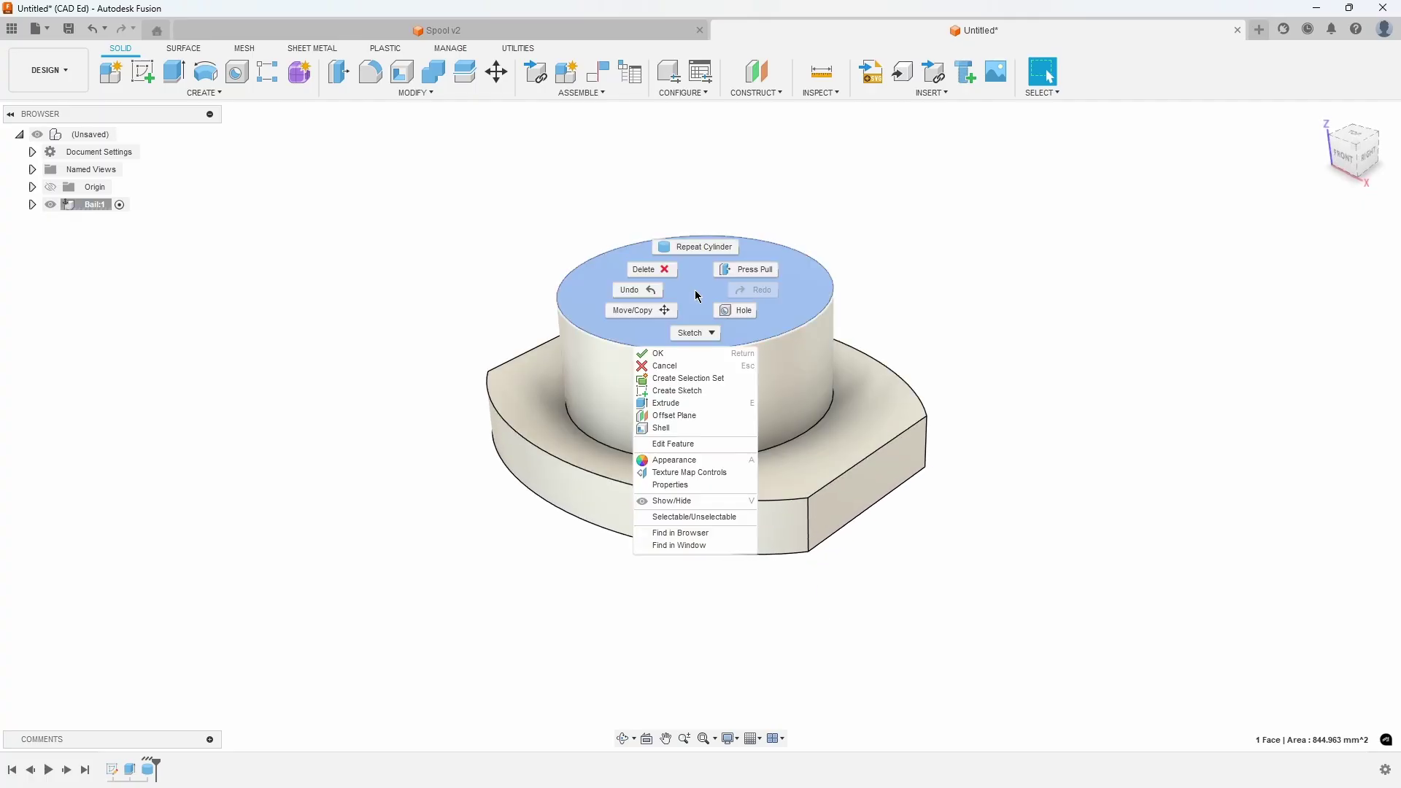
pyautogui.click(712, 393)
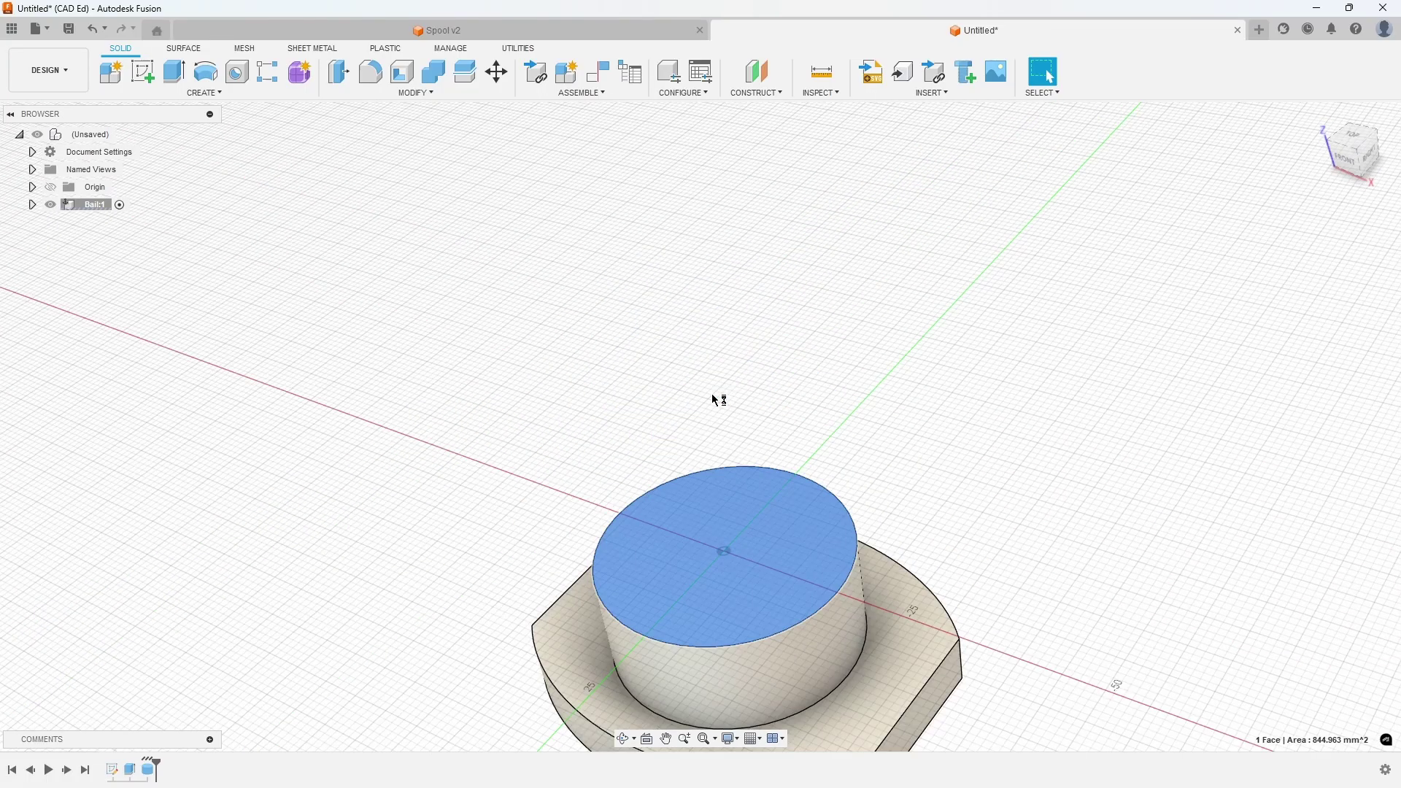
pyautogui.scroll(5, 704, 456)
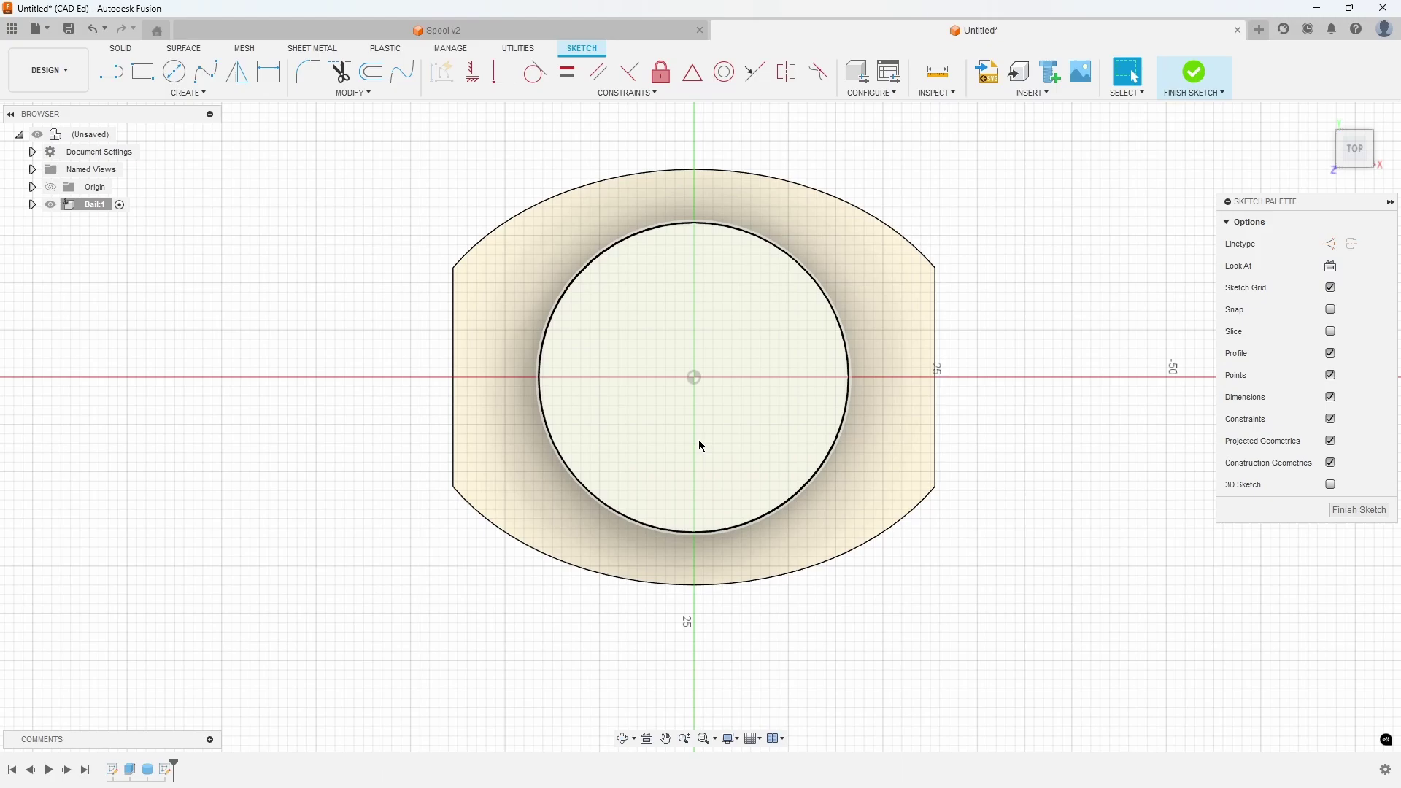
pyautogui.click(188, 93)
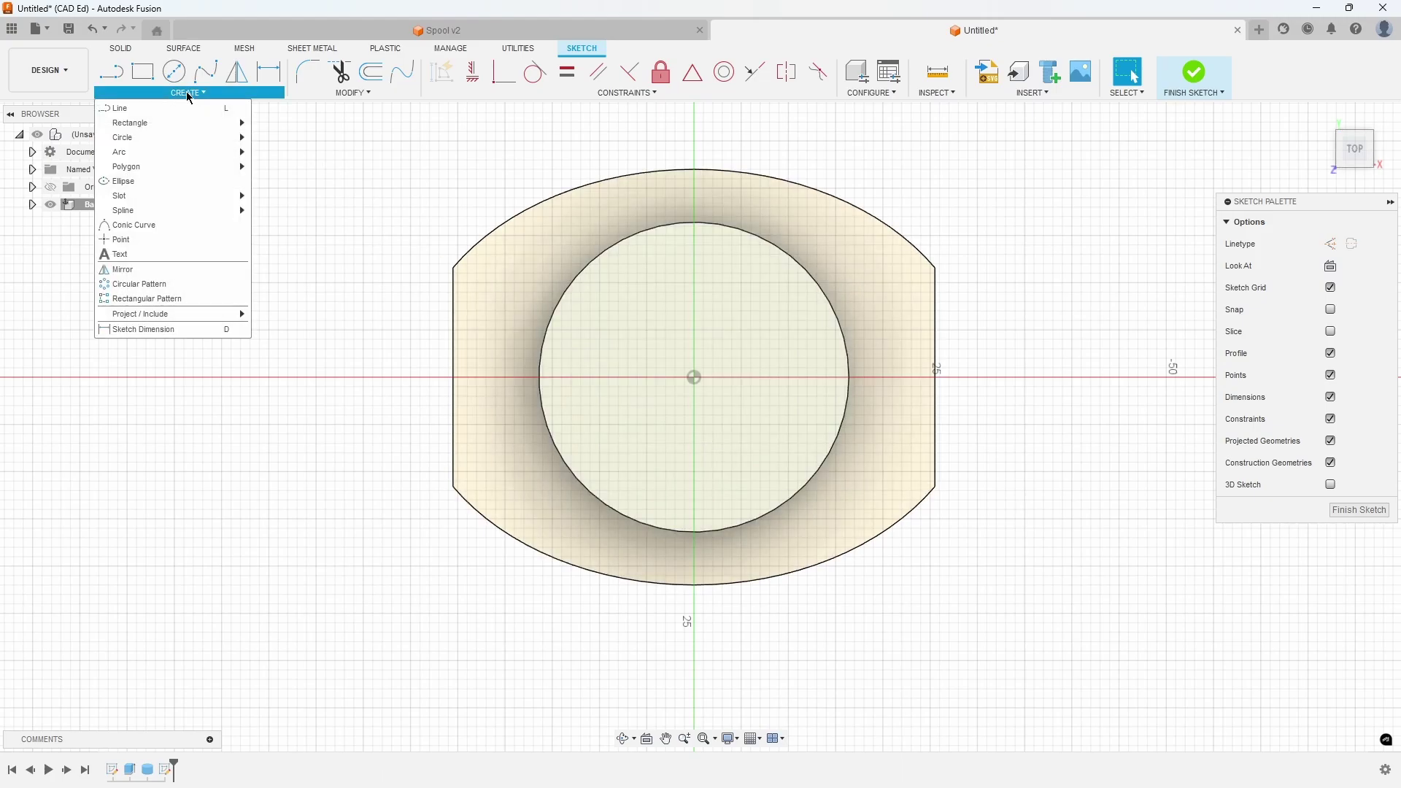
pyautogui.moveTo(197, 313)
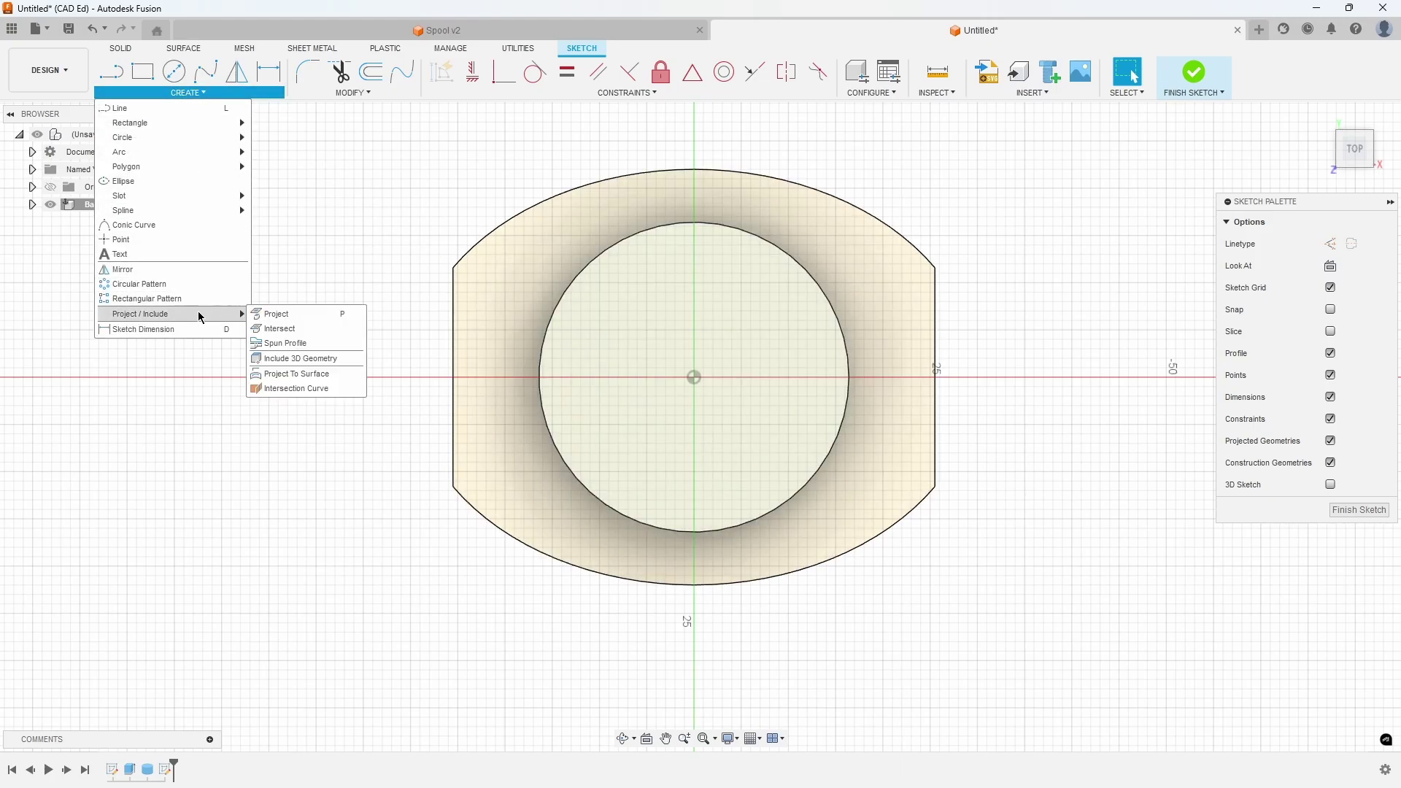
pyautogui.click(300, 316)
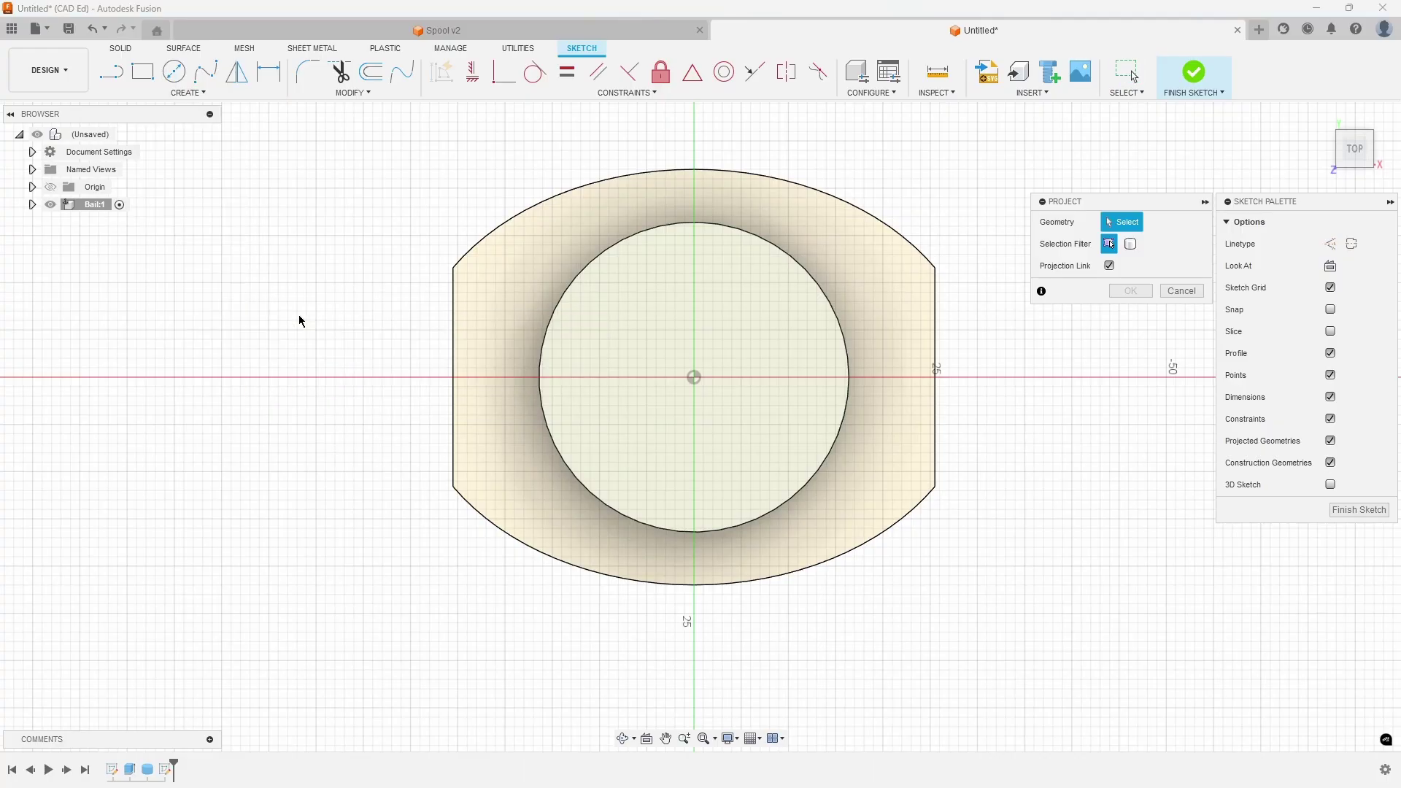
pyautogui.click(626, 299)
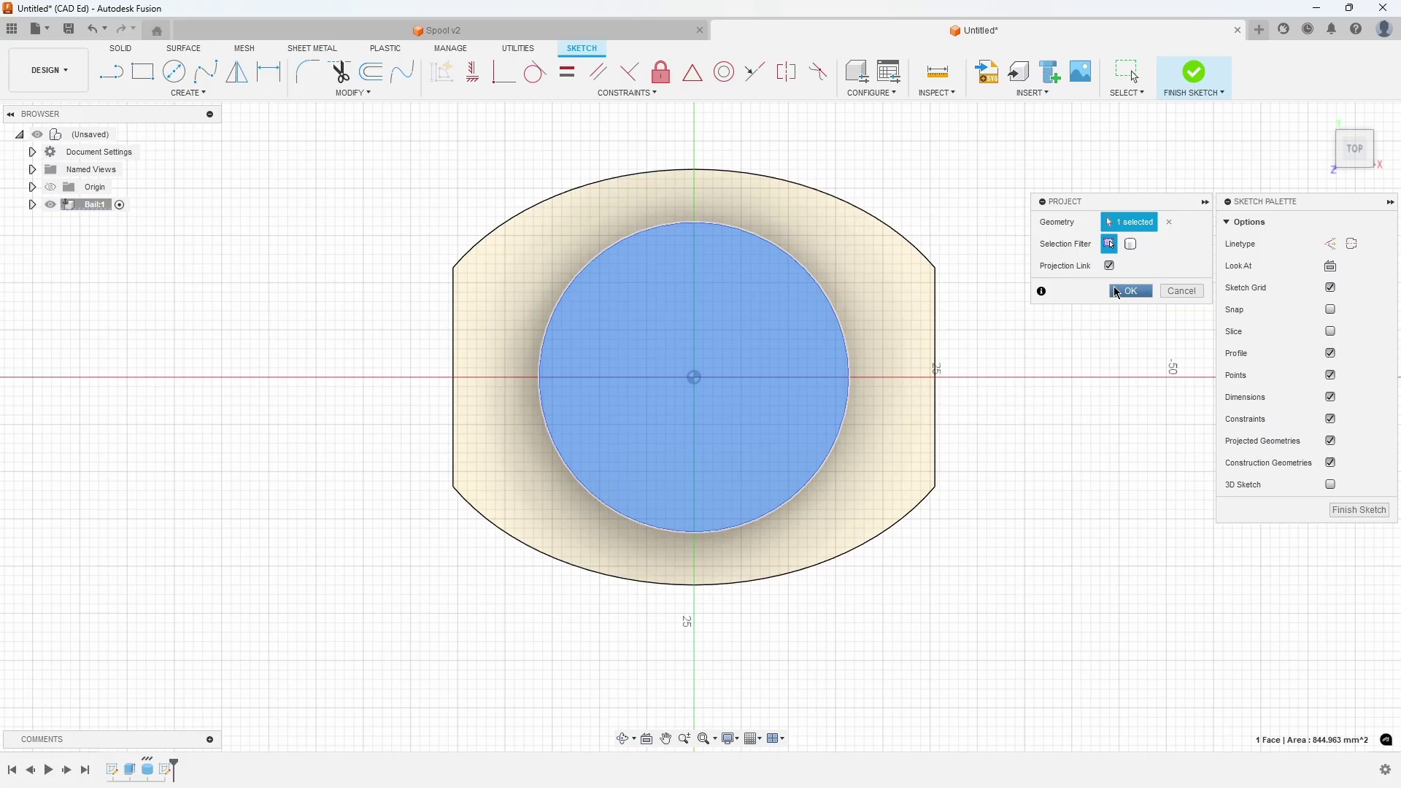
pyautogui.click(1130, 291)
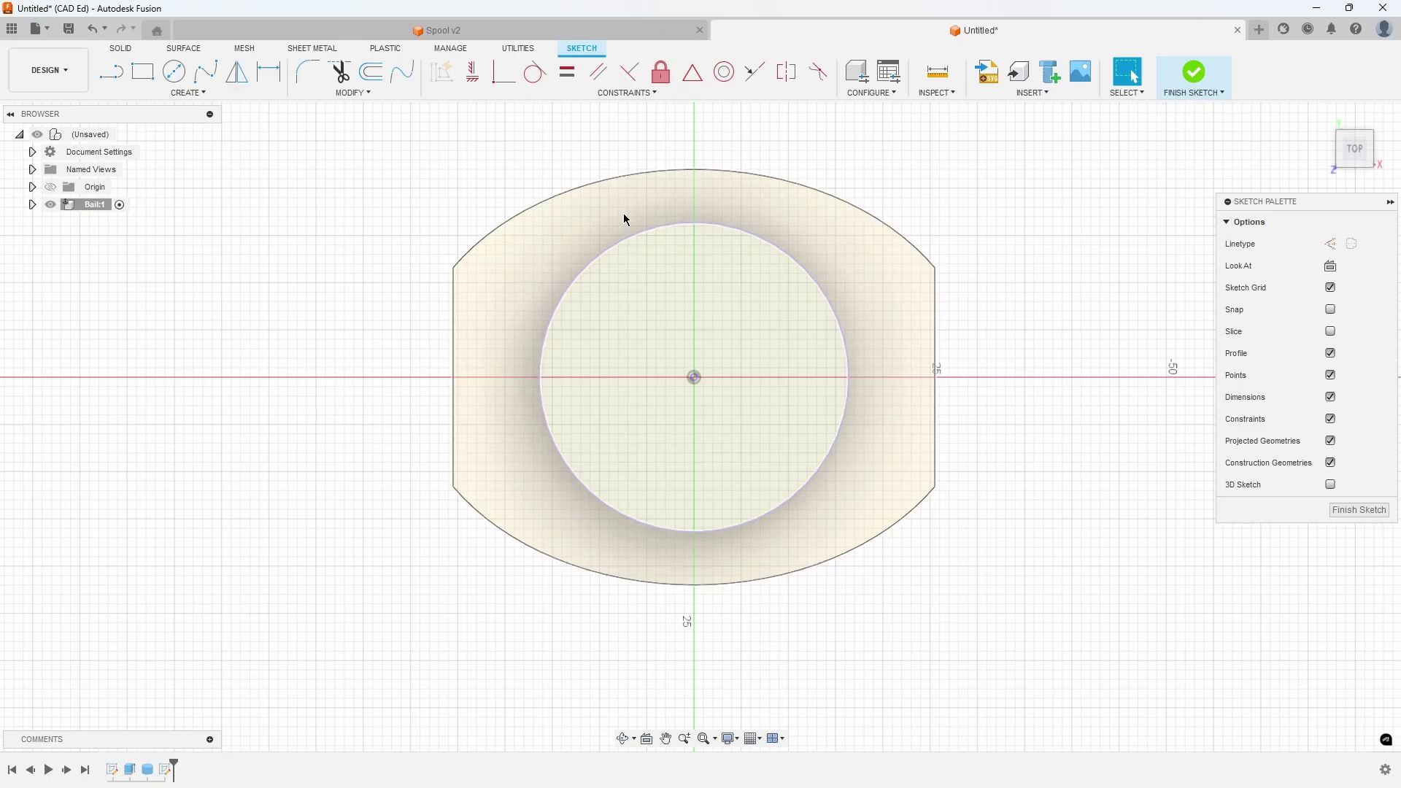
# Step: Offset the projected circle 1.3 mm inward and finish the sketch
pyautogui.click(372, 72)
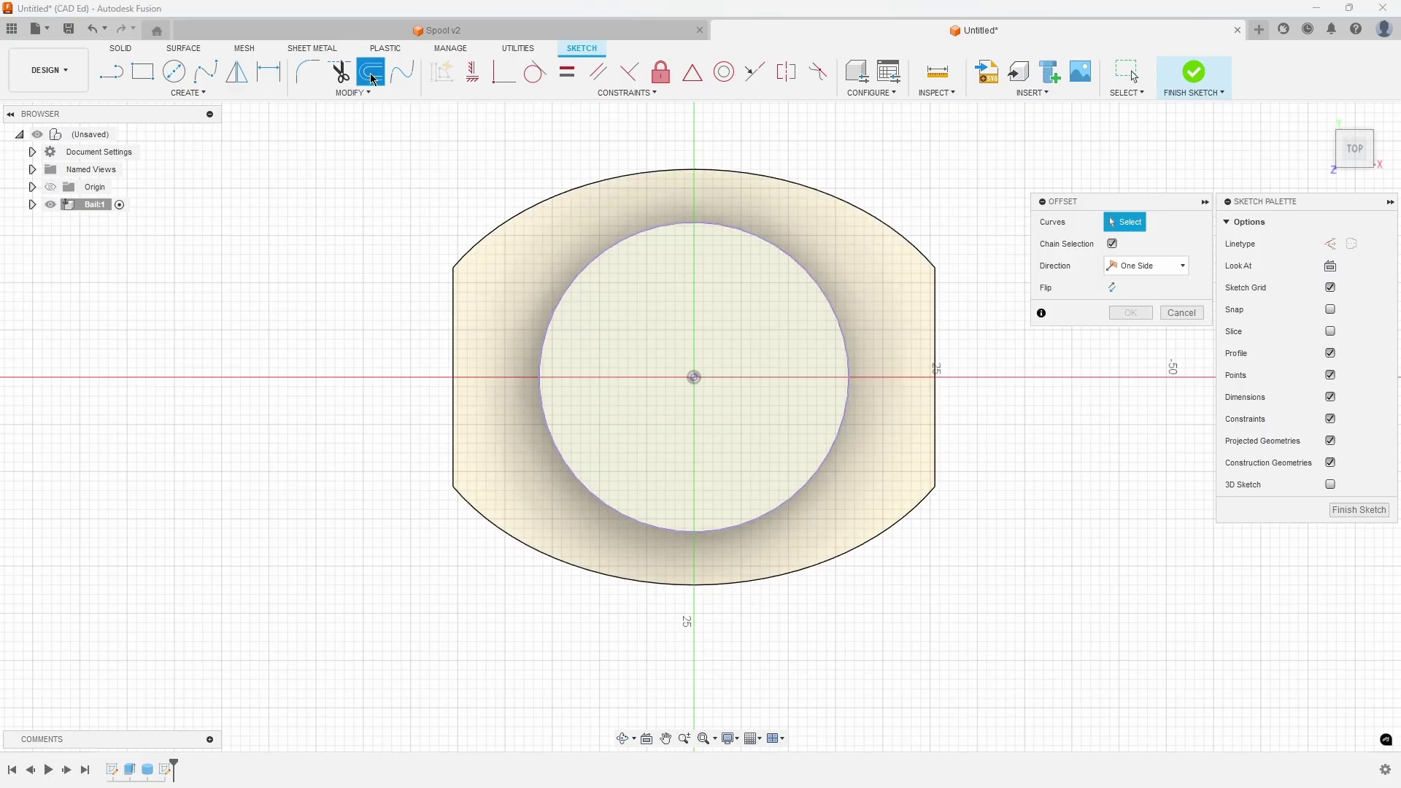
pyautogui.click(615, 232)
pyautogui.moveTo(615, 232); pyautogui.dragTo(622, 244)
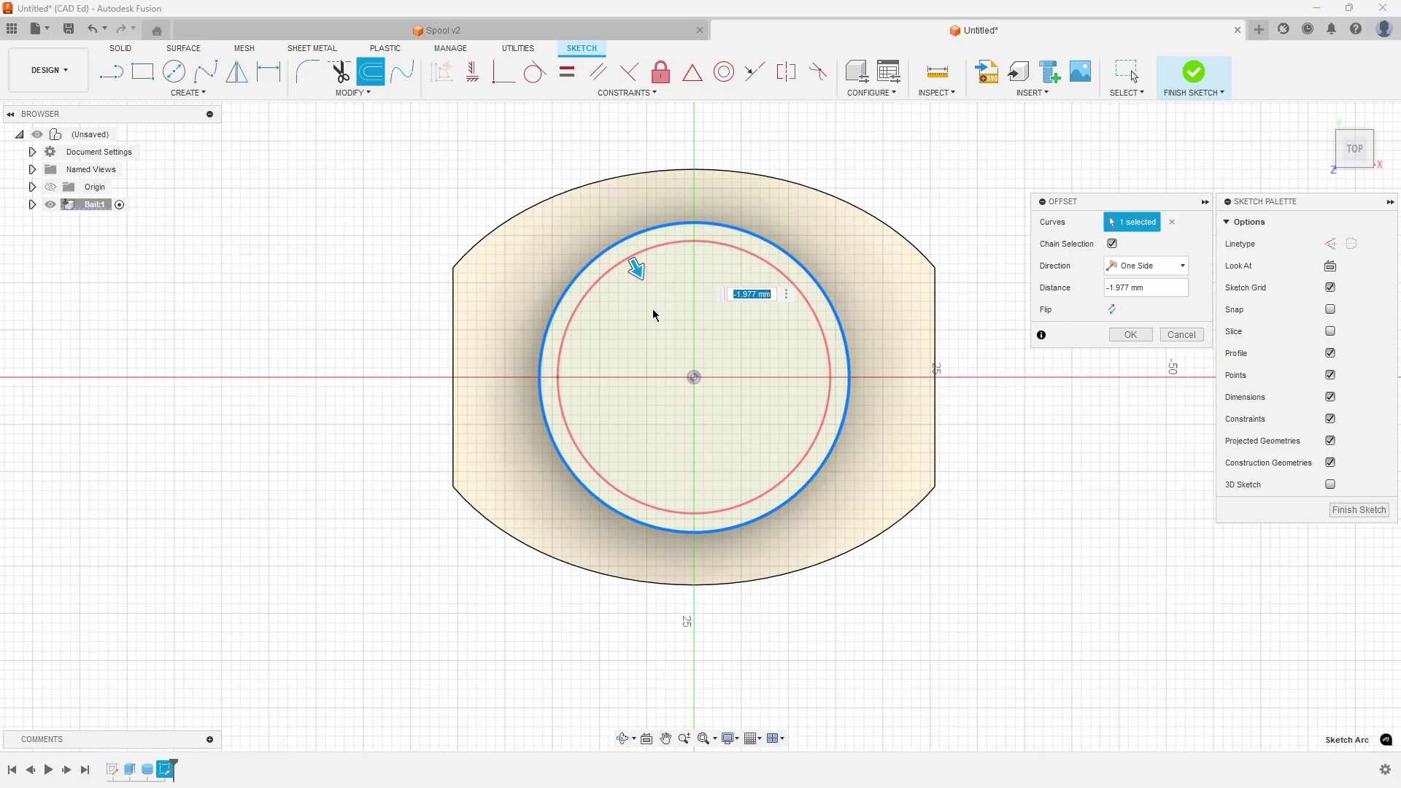
pyautogui.press('Return')
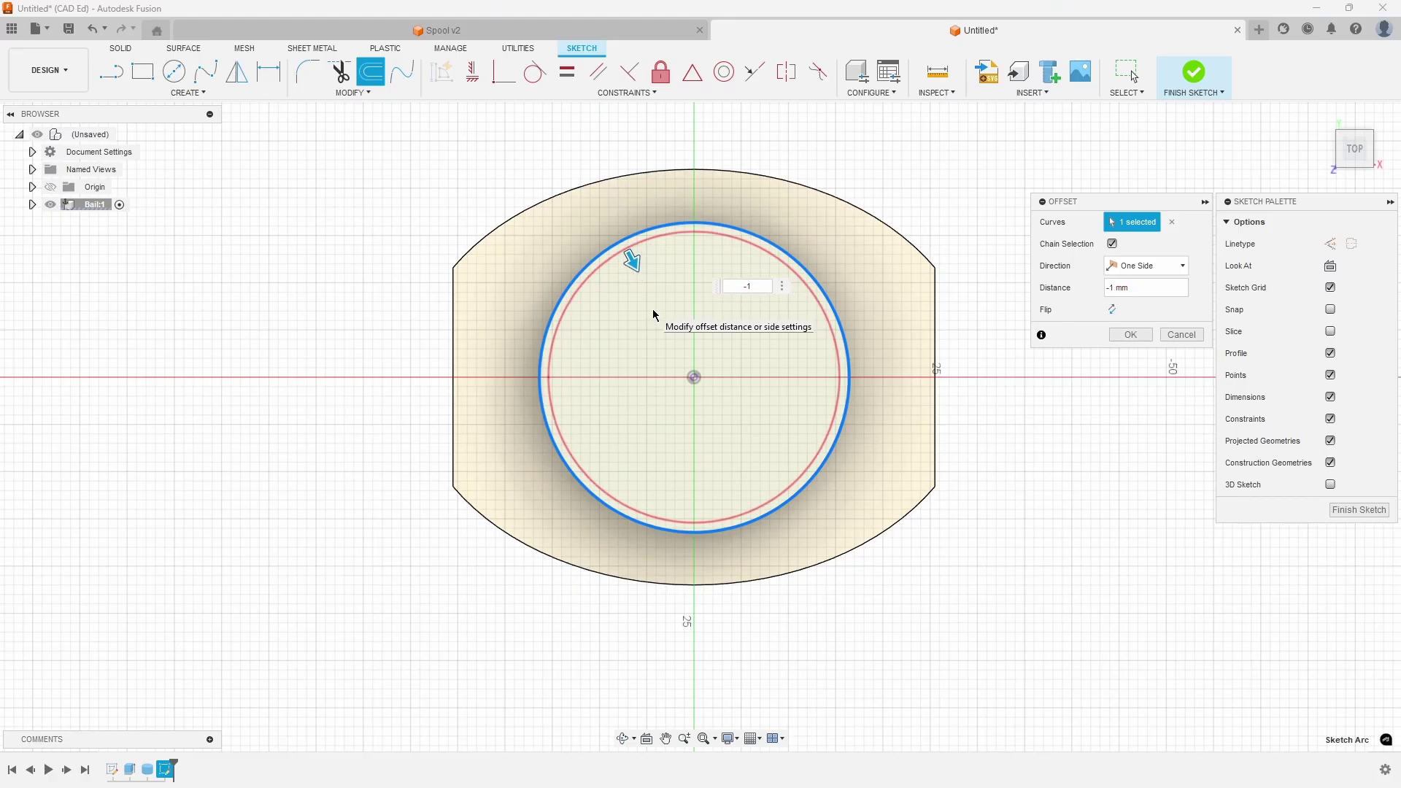
pyautogui.press('Return')
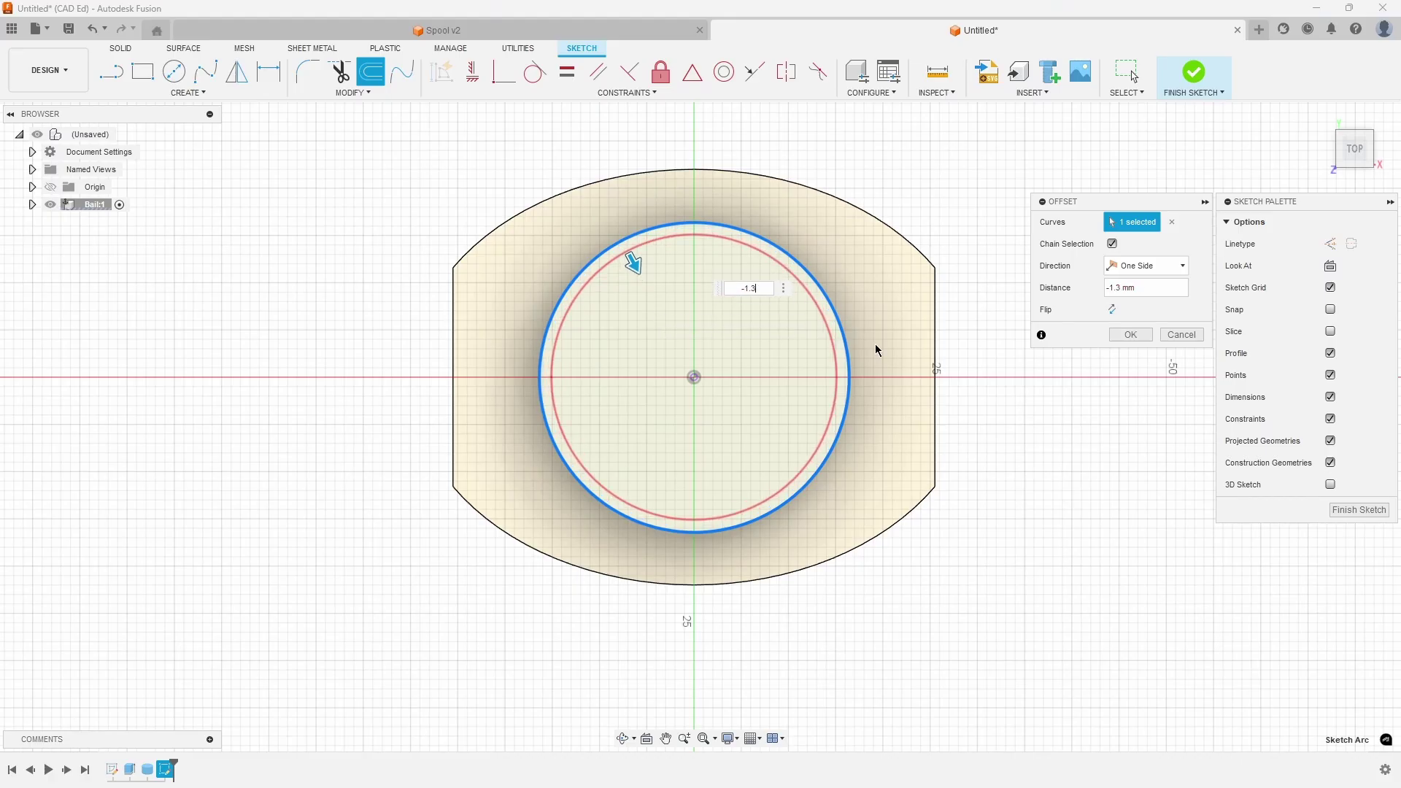
pyautogui.click(1129, 335)
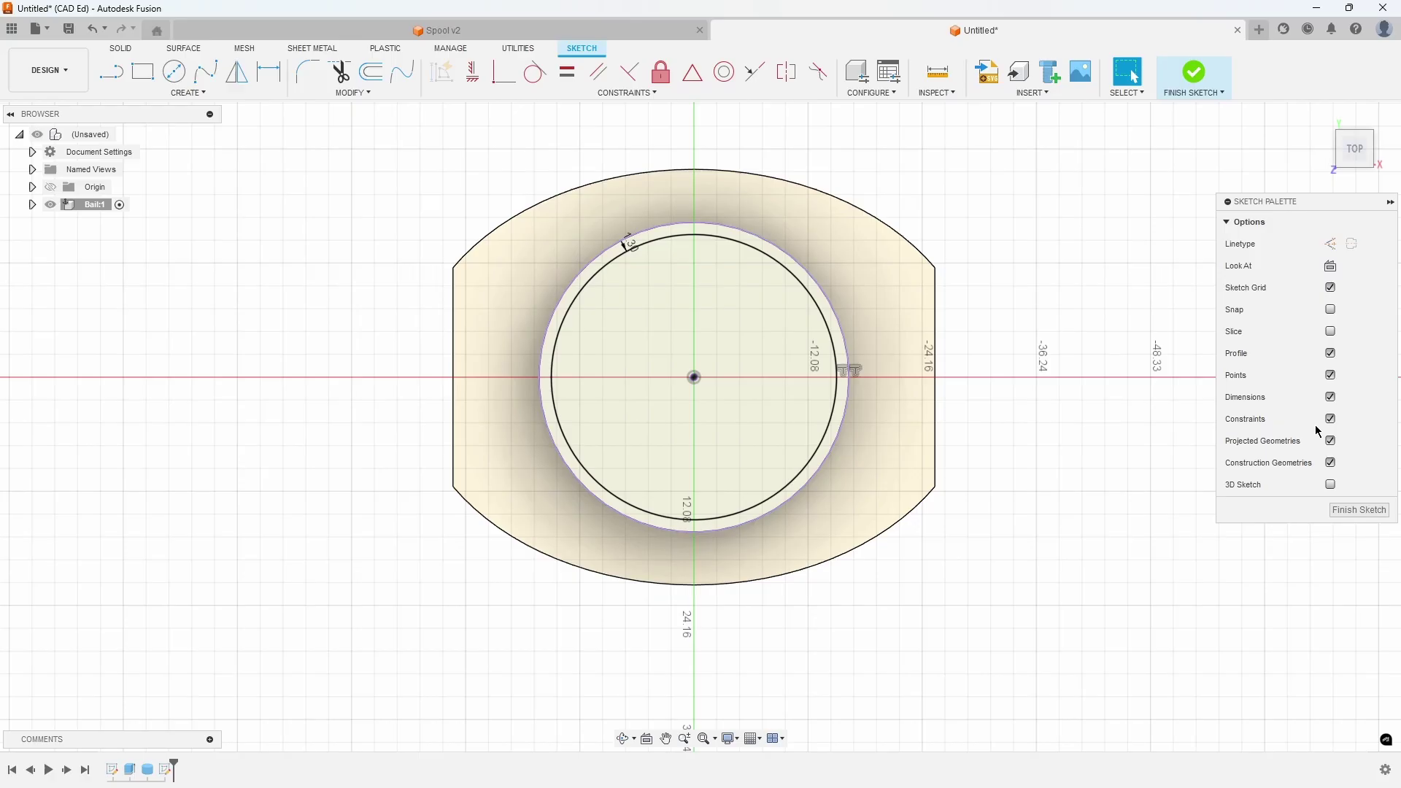
pyautogui.click(1342, 509)
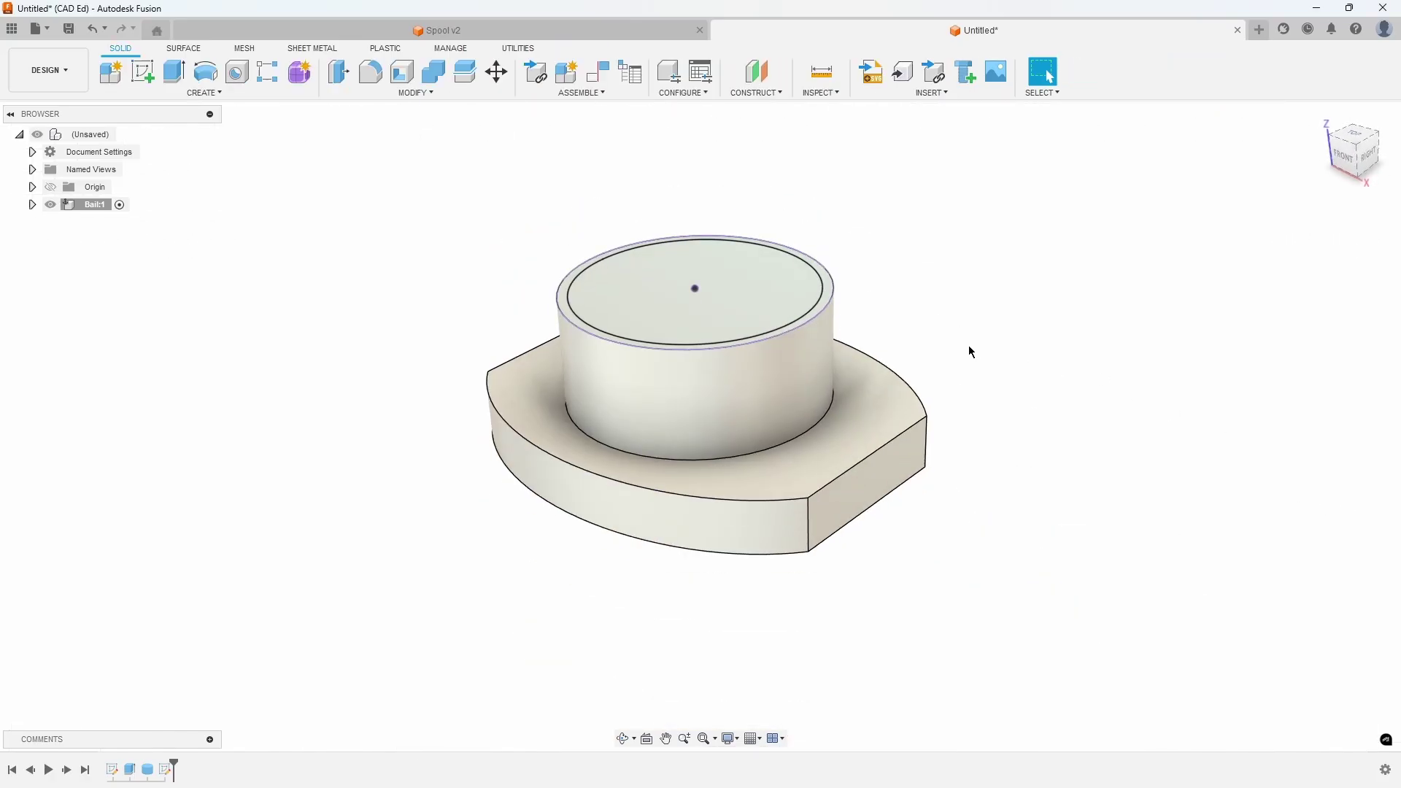
# Step: Extrude the inner circle profile -2.5 mm as a cut into the top of the cylinder
pyautogui.click(647, 281)
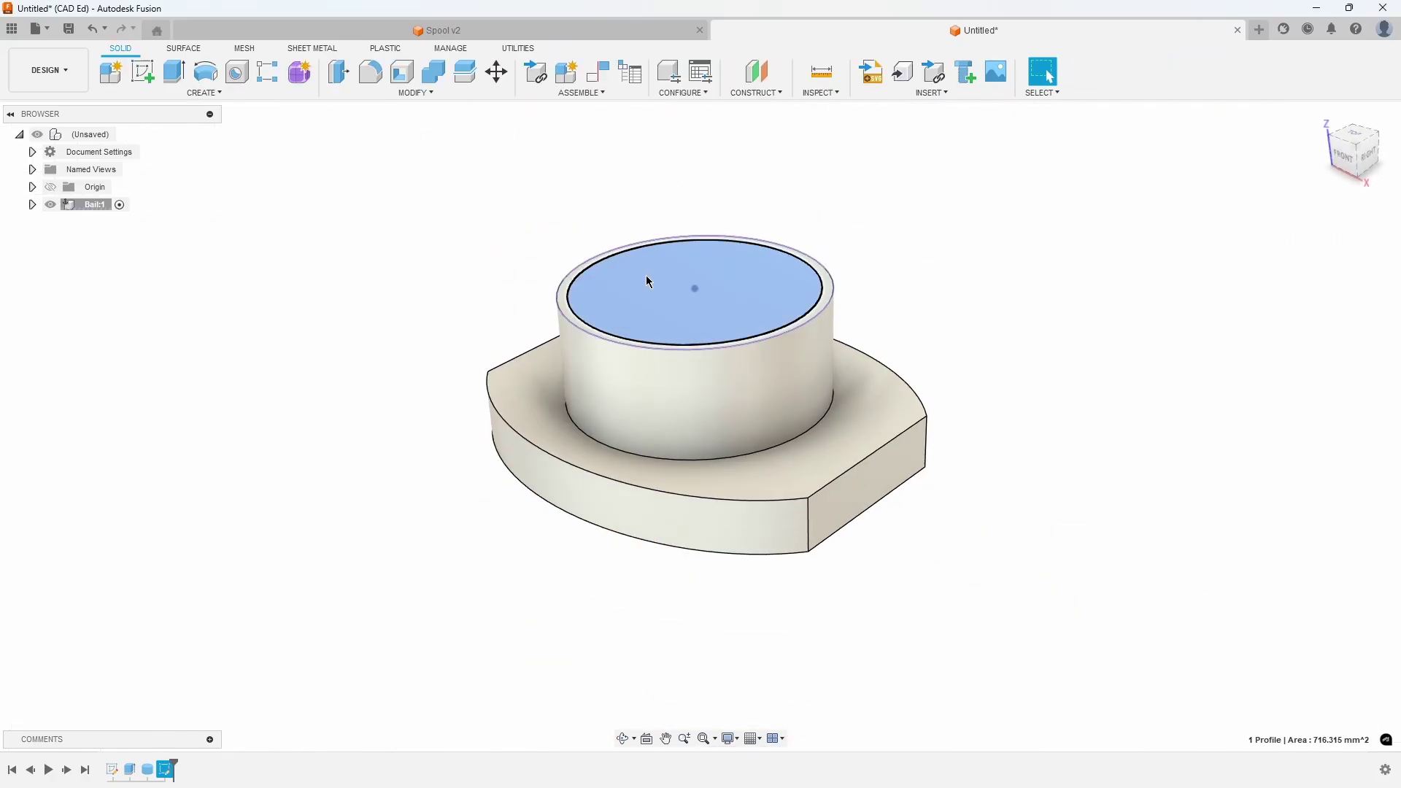
pyautogui.rightClick(647, 281)
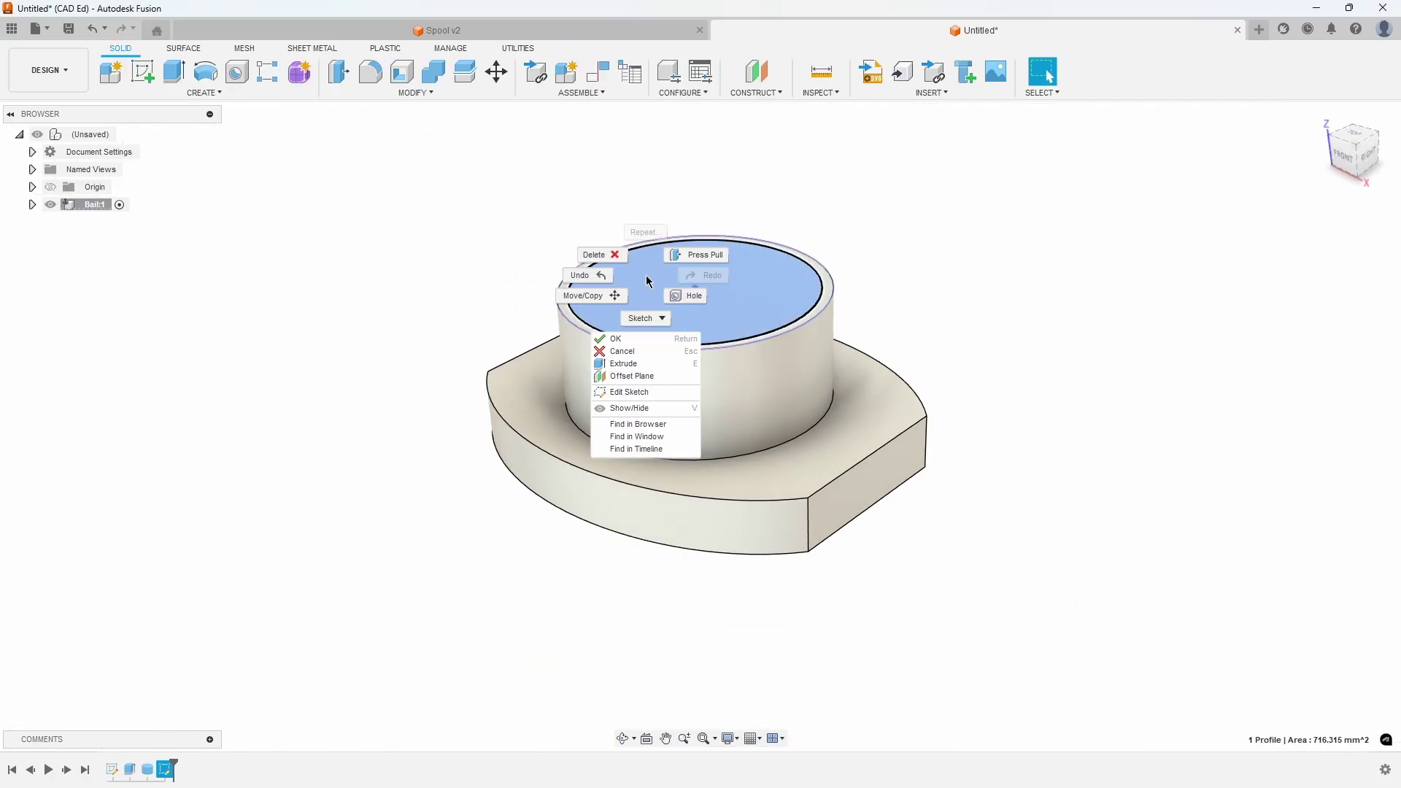
pyautogui.click(635, 364)
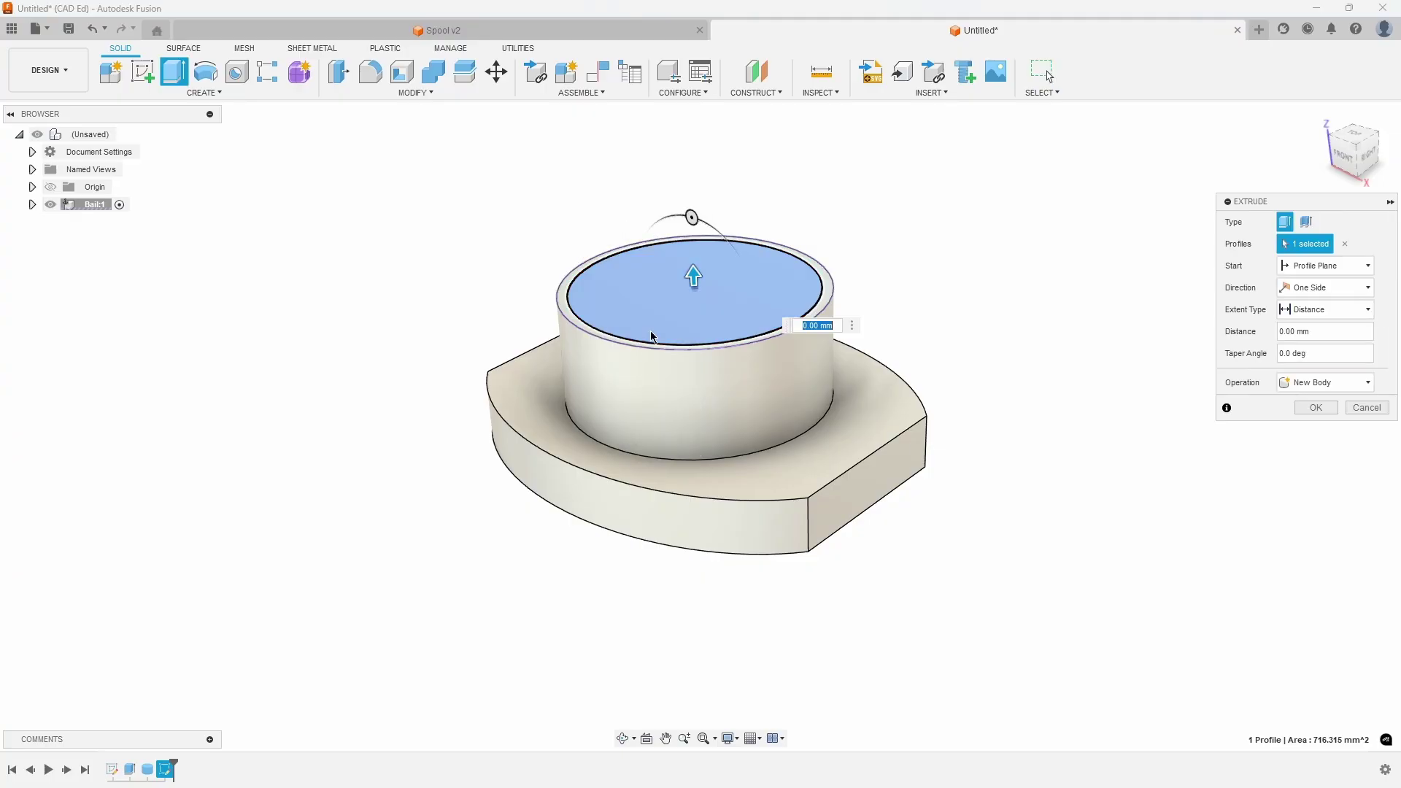
pyautogui.moveTo(650, 338); pyautogui.dragTo(698, 287)
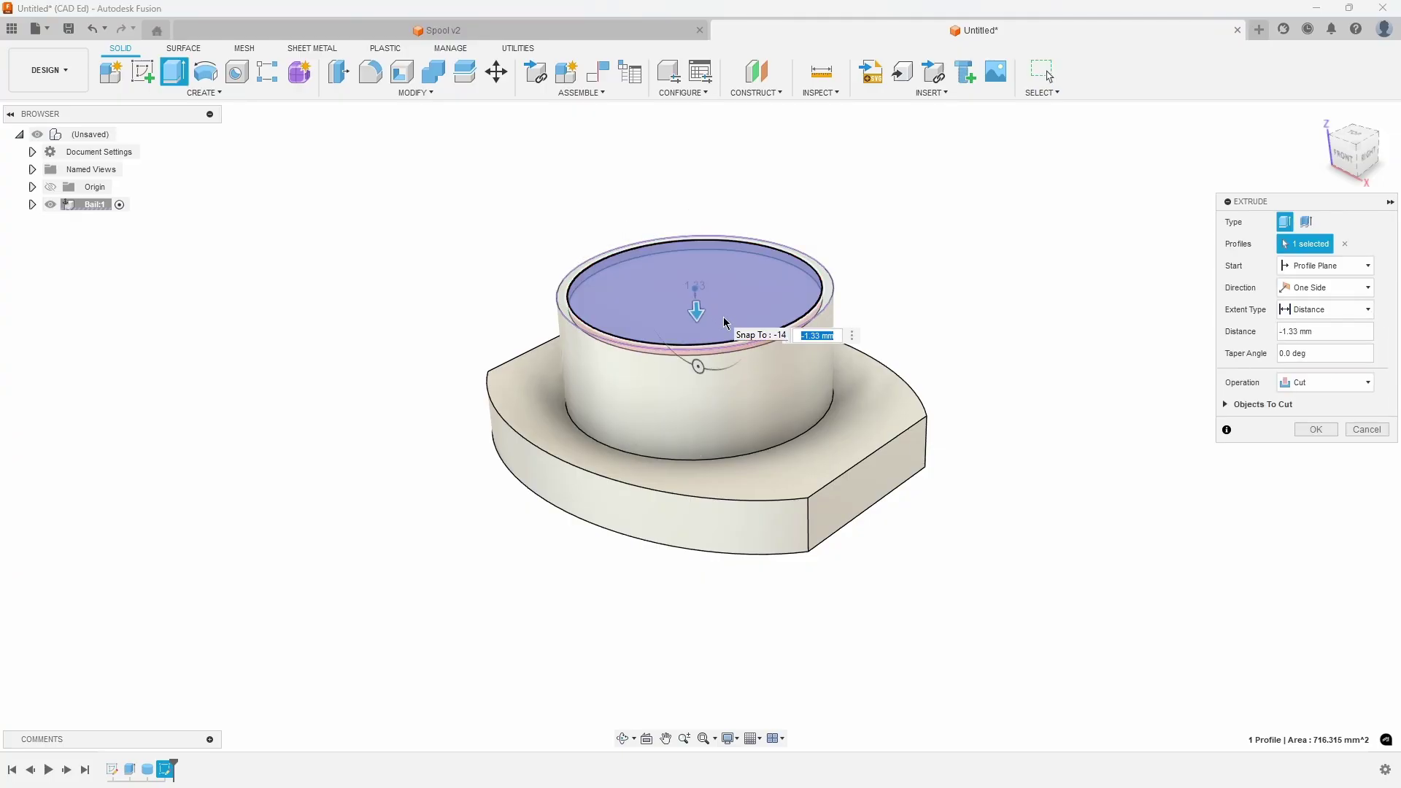
pyautogui.write('-2.5')
pyautogui.press('Return')
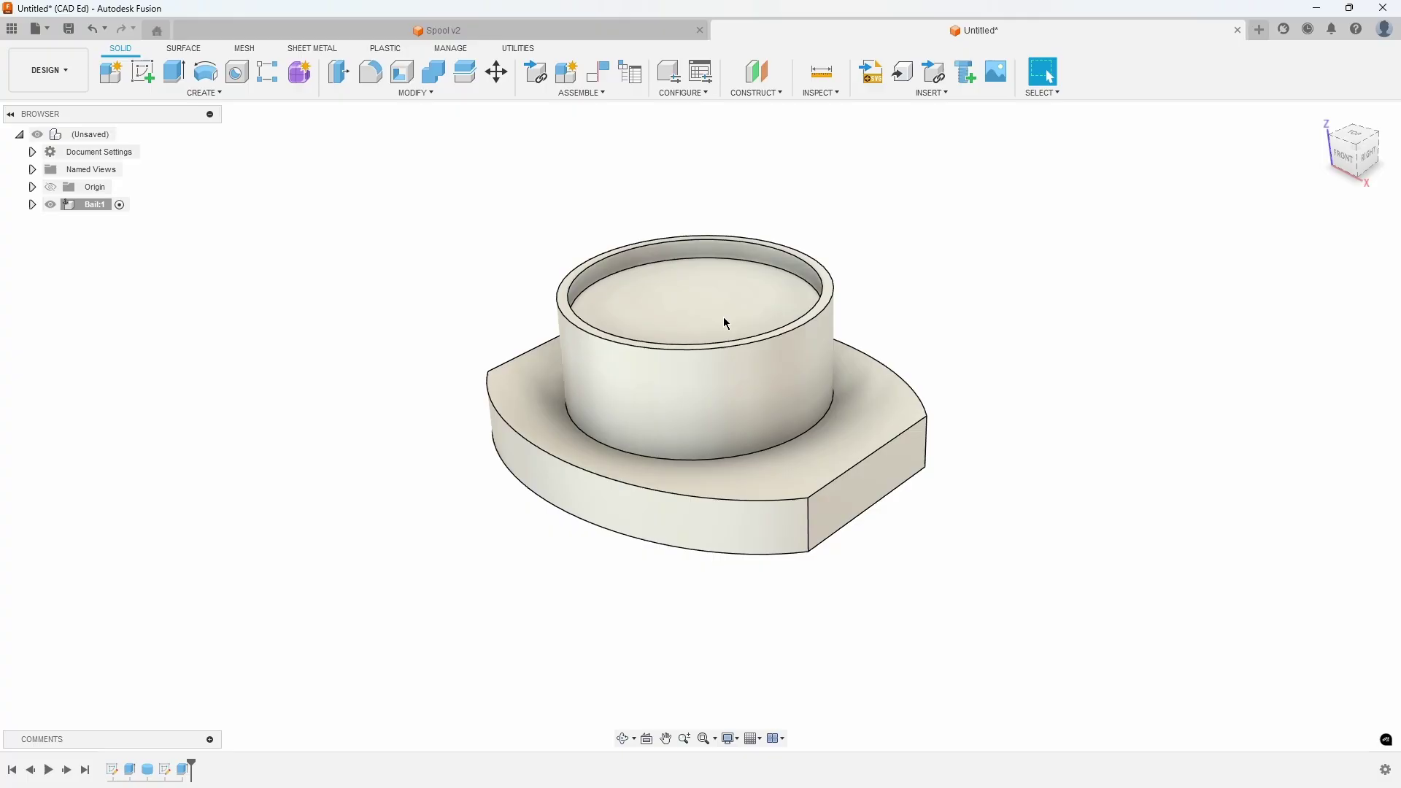
# Step: Create a sketch on the base's flat end face and draw a 15 mm diameter circle above and to the right of the cylinder
pyautogui.keyDown('shift'); pyautogui.moveTo(725, 322); pyautogui.dragTo(747, 493, button='middle'); pyautogui.keyUp('shift')
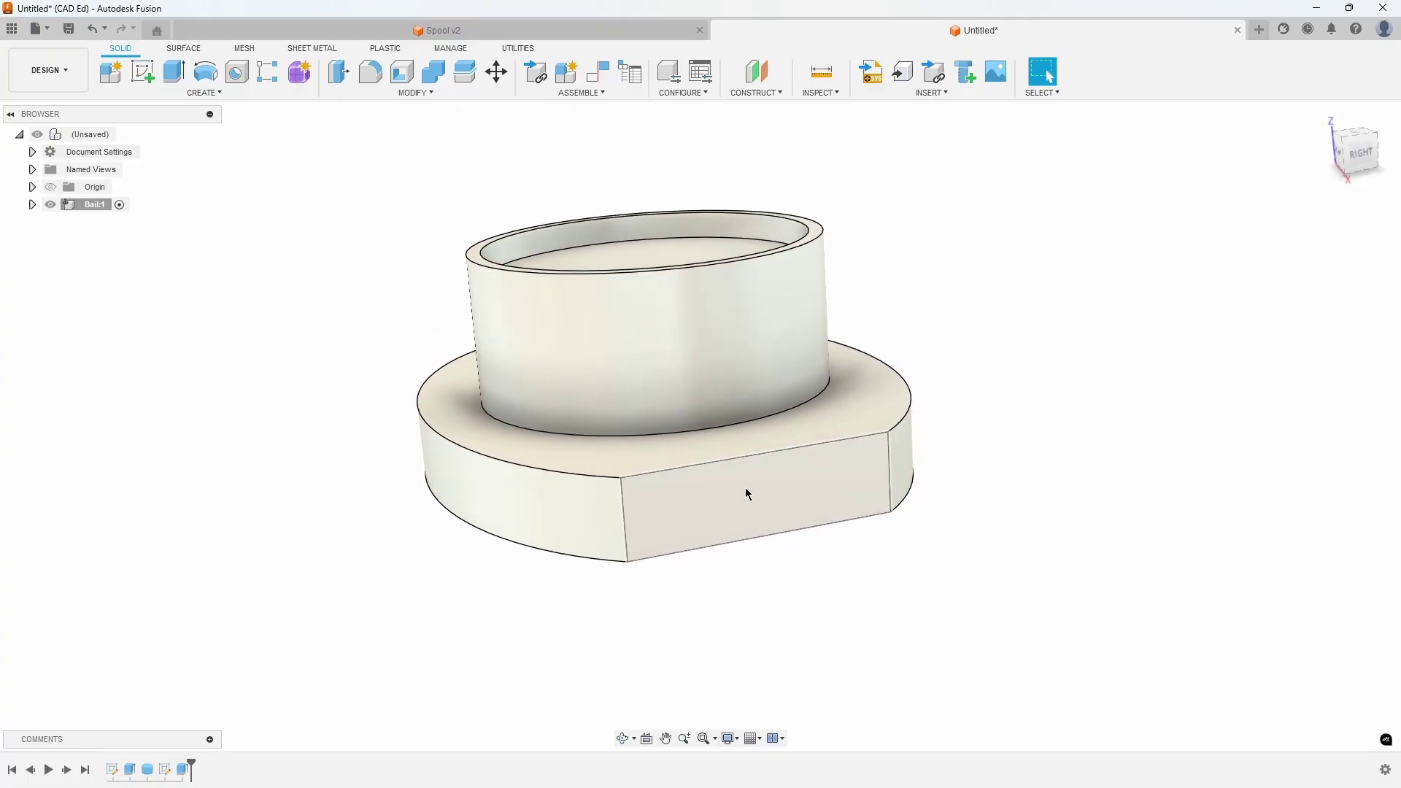
pyautogui.rightClick(746, 489)
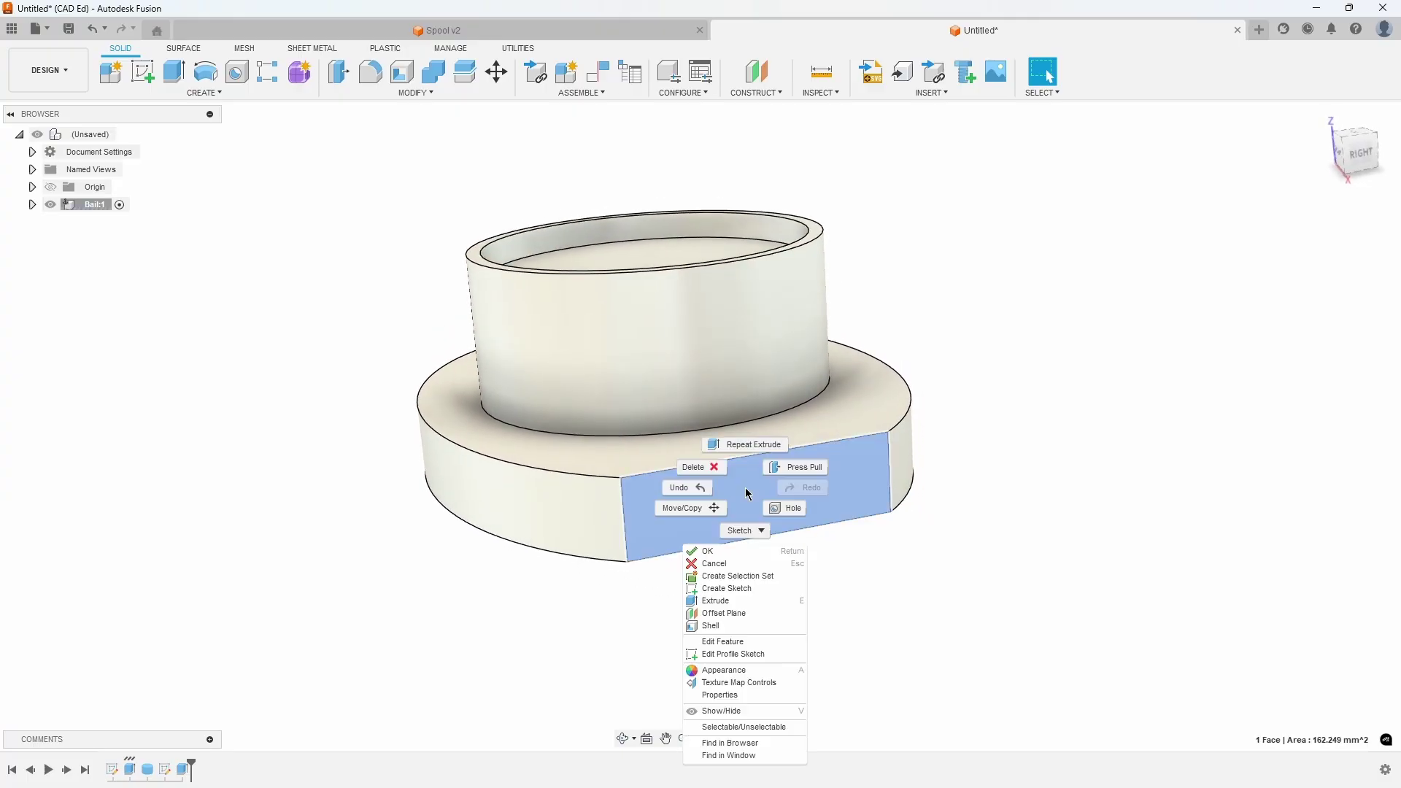
pyautogui.click(755, 590)
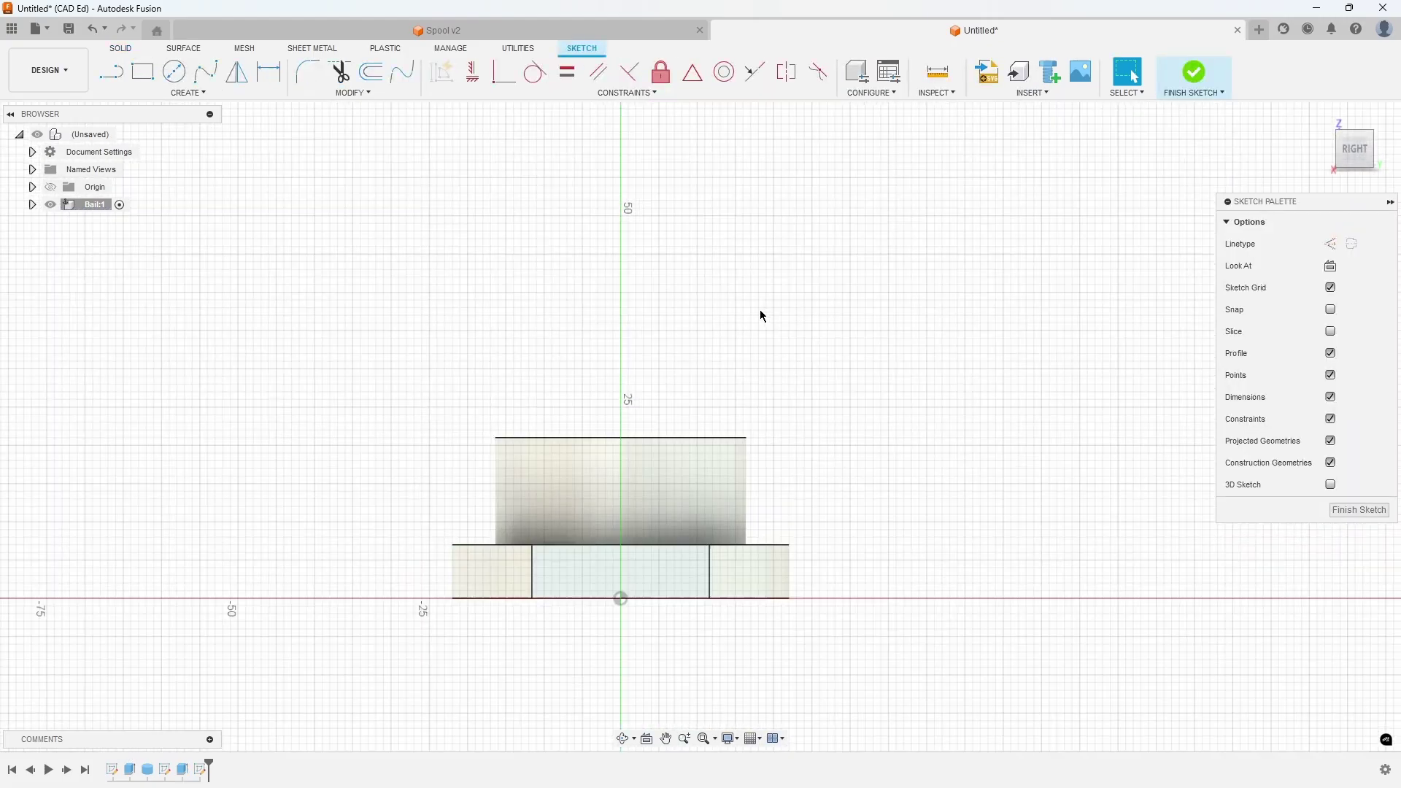
pyautogui.press('c')
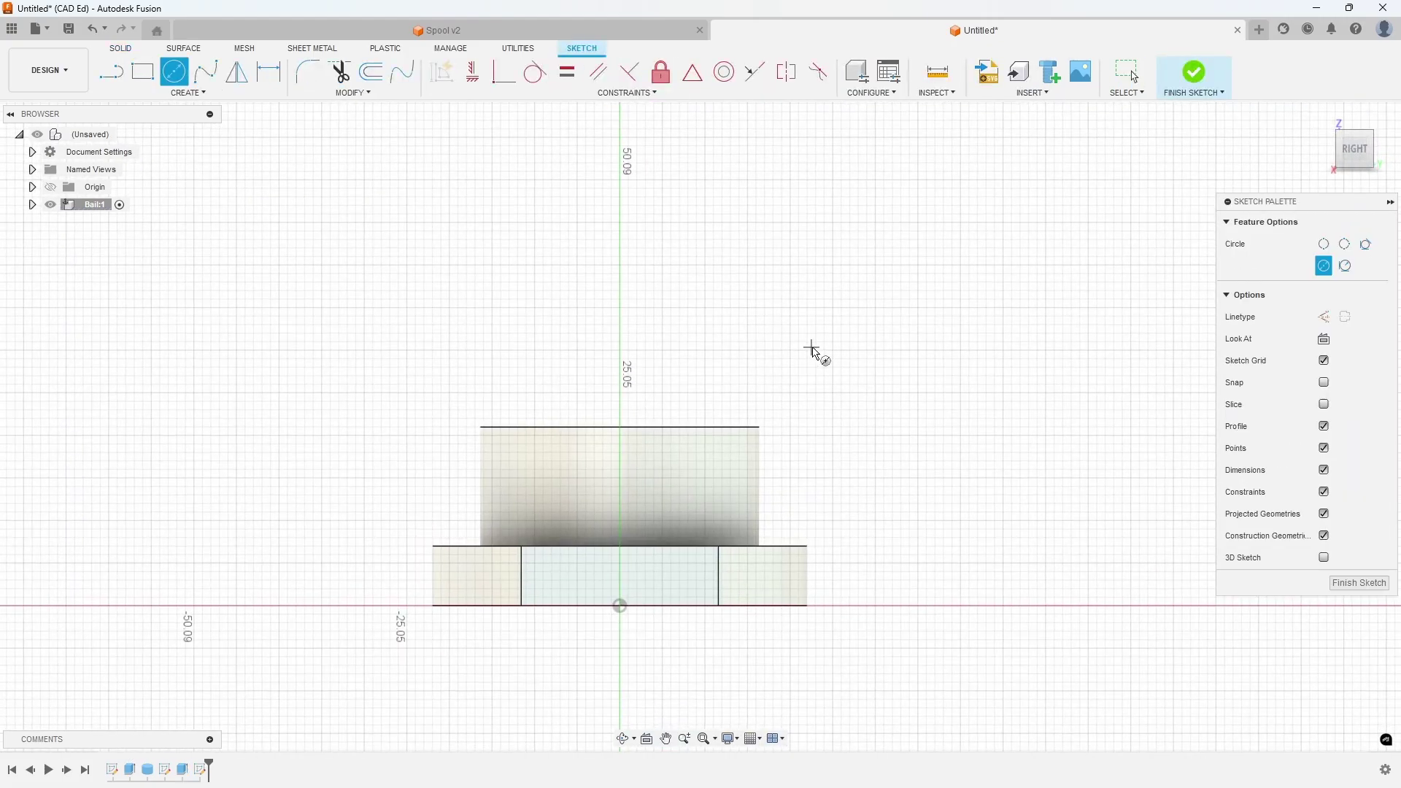
pyautogui.click(814, 333)
pyautogui.write('1')
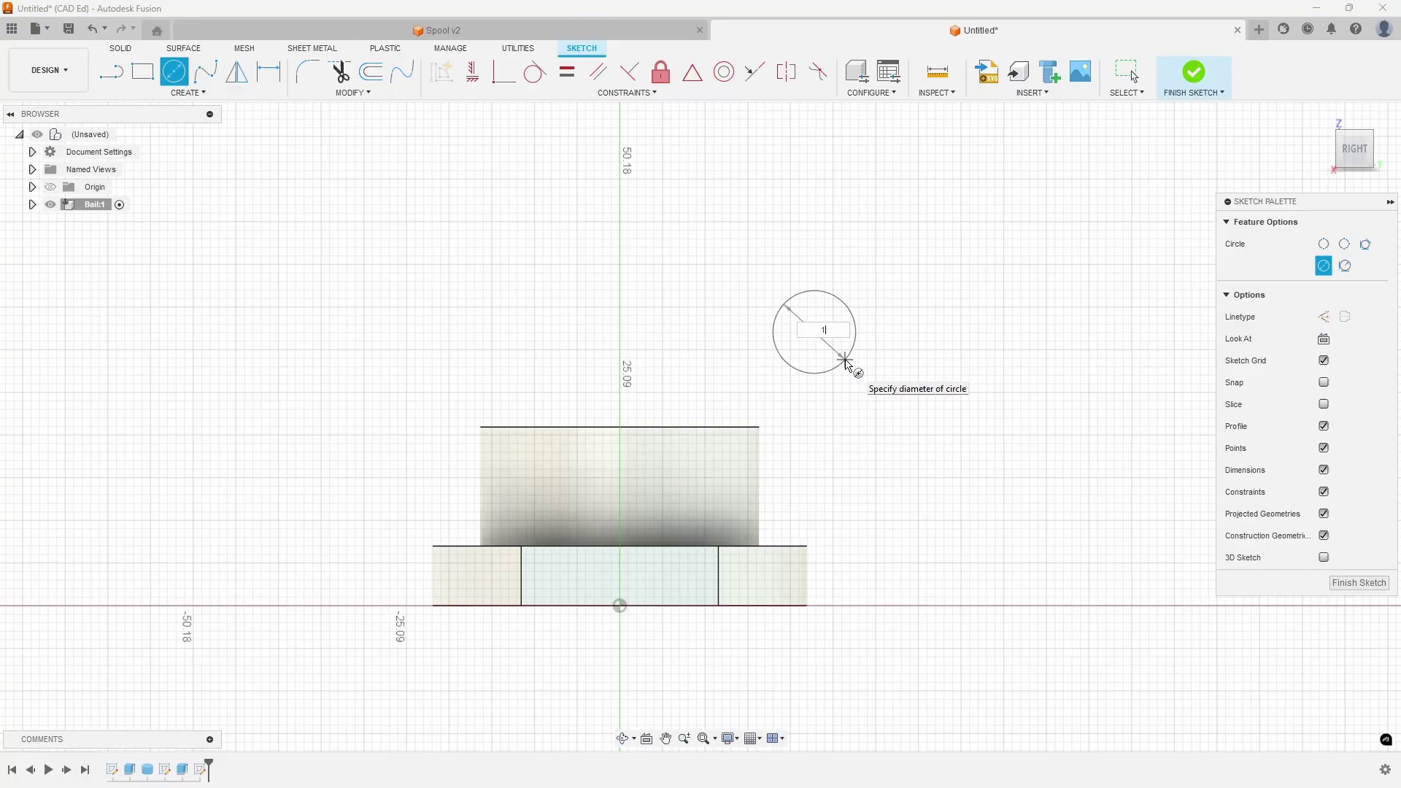
pyautogui.write('5')
pyautogui.press('Return')
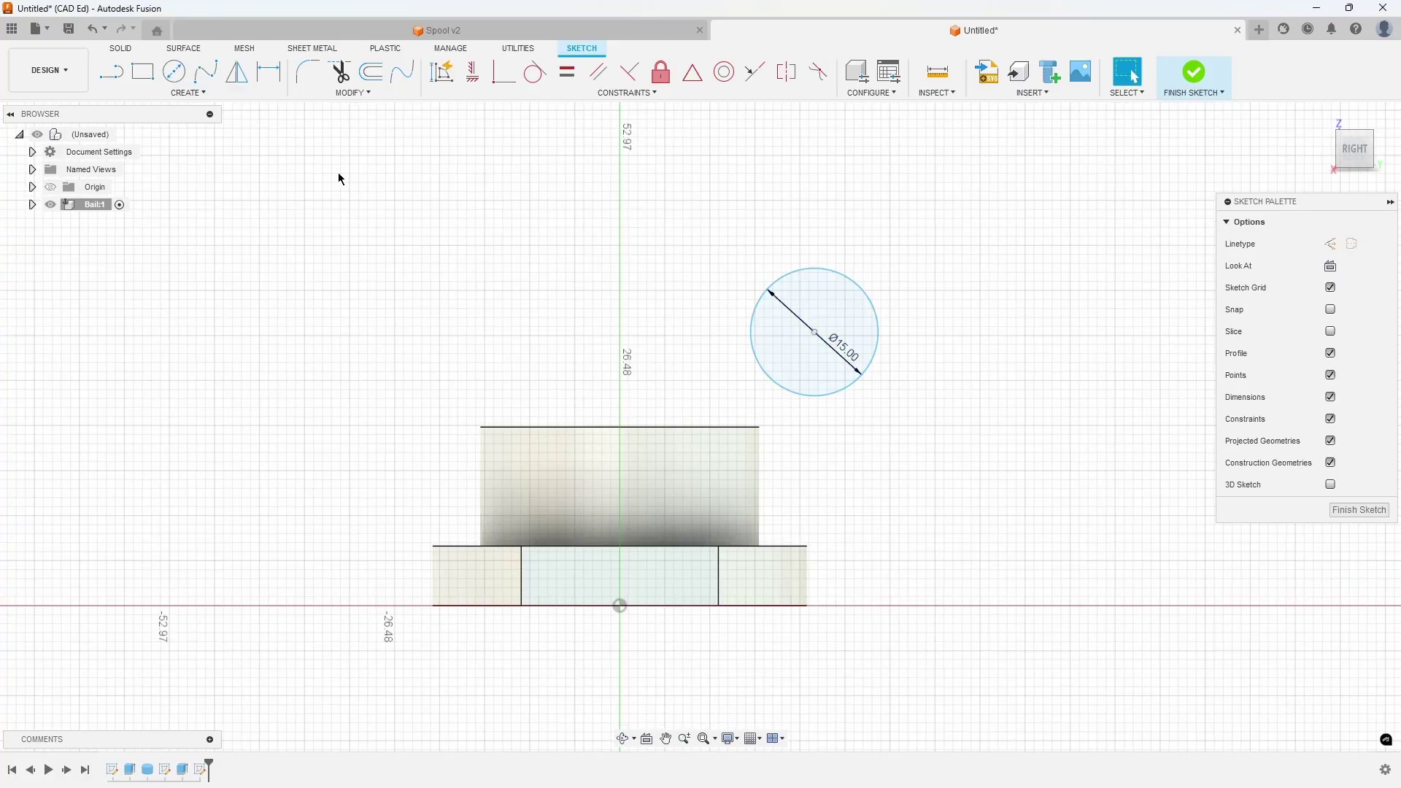
pyautogui.click(111, 72)
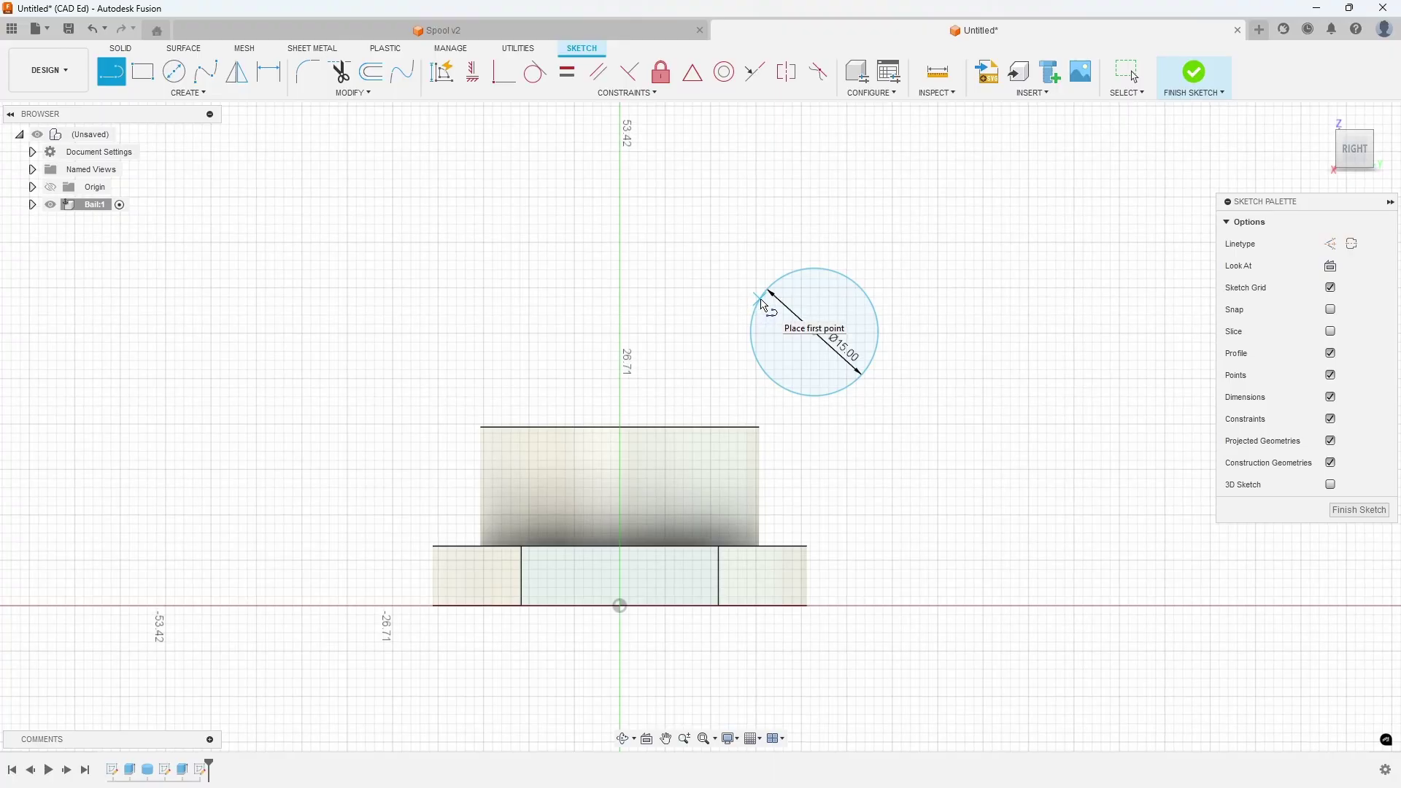
pyautogui.click(752, 345)
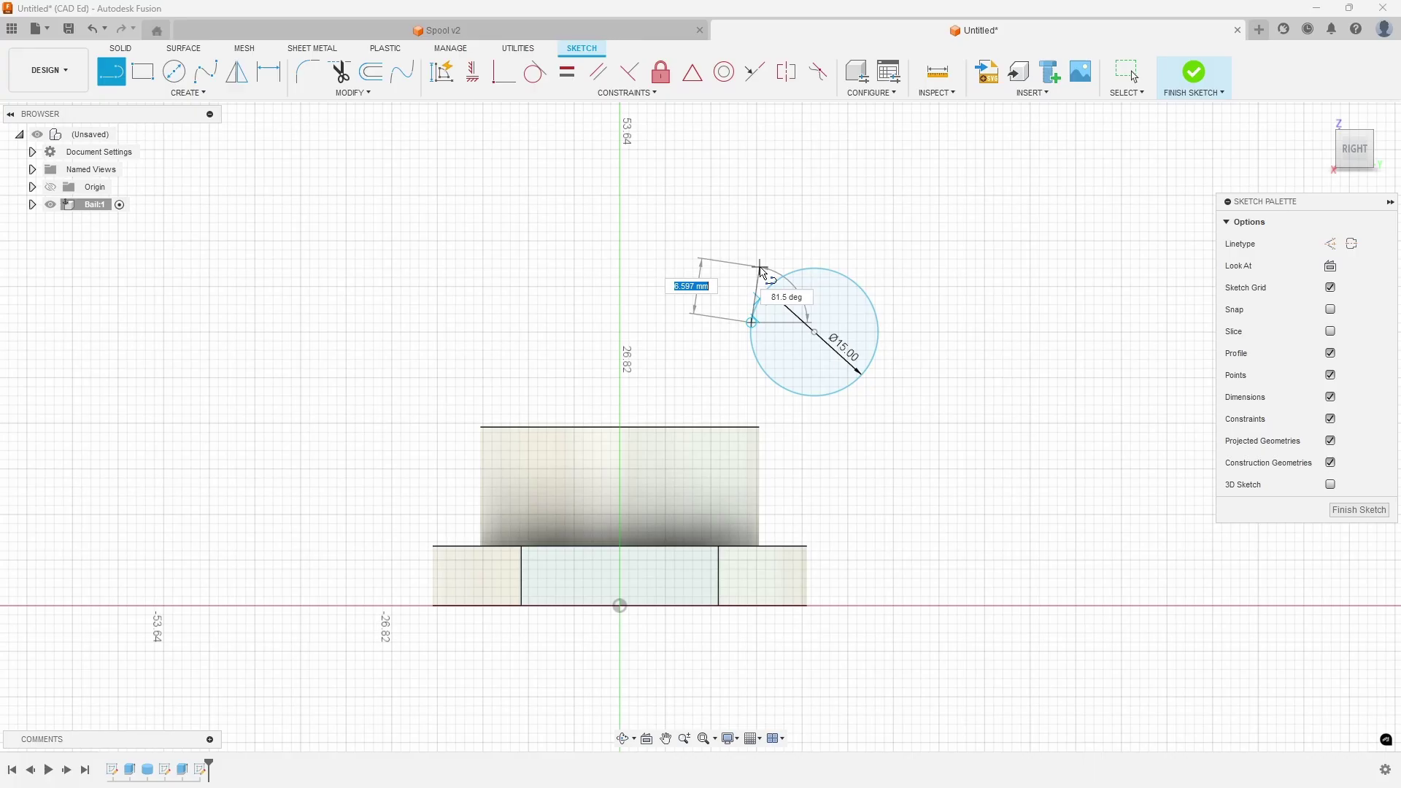
pyautogui.press('Escape')
pyautogui.click(878, 319)
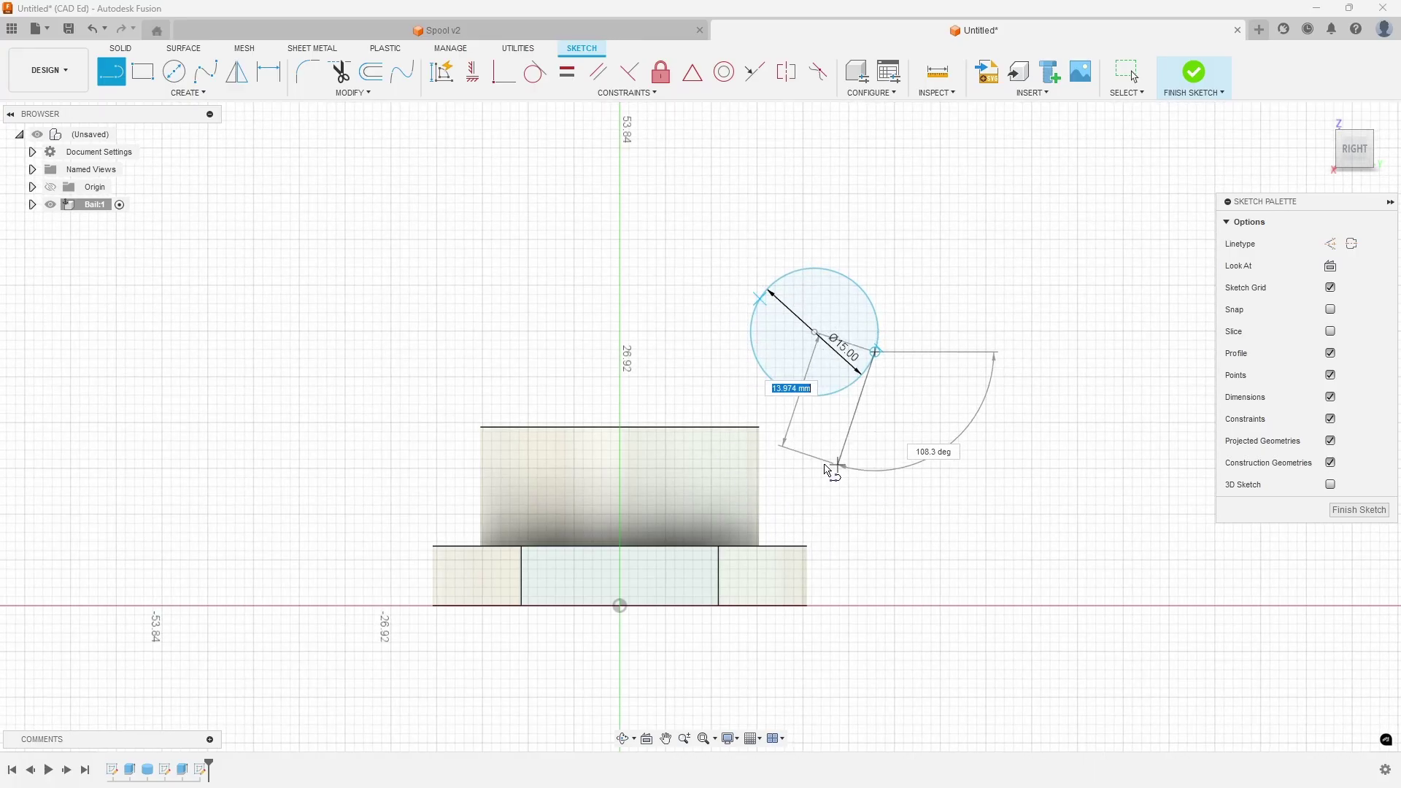
pyautogui.press('Escape')
pyautogui.click(757, 305)
pyautogui.press('Escape')
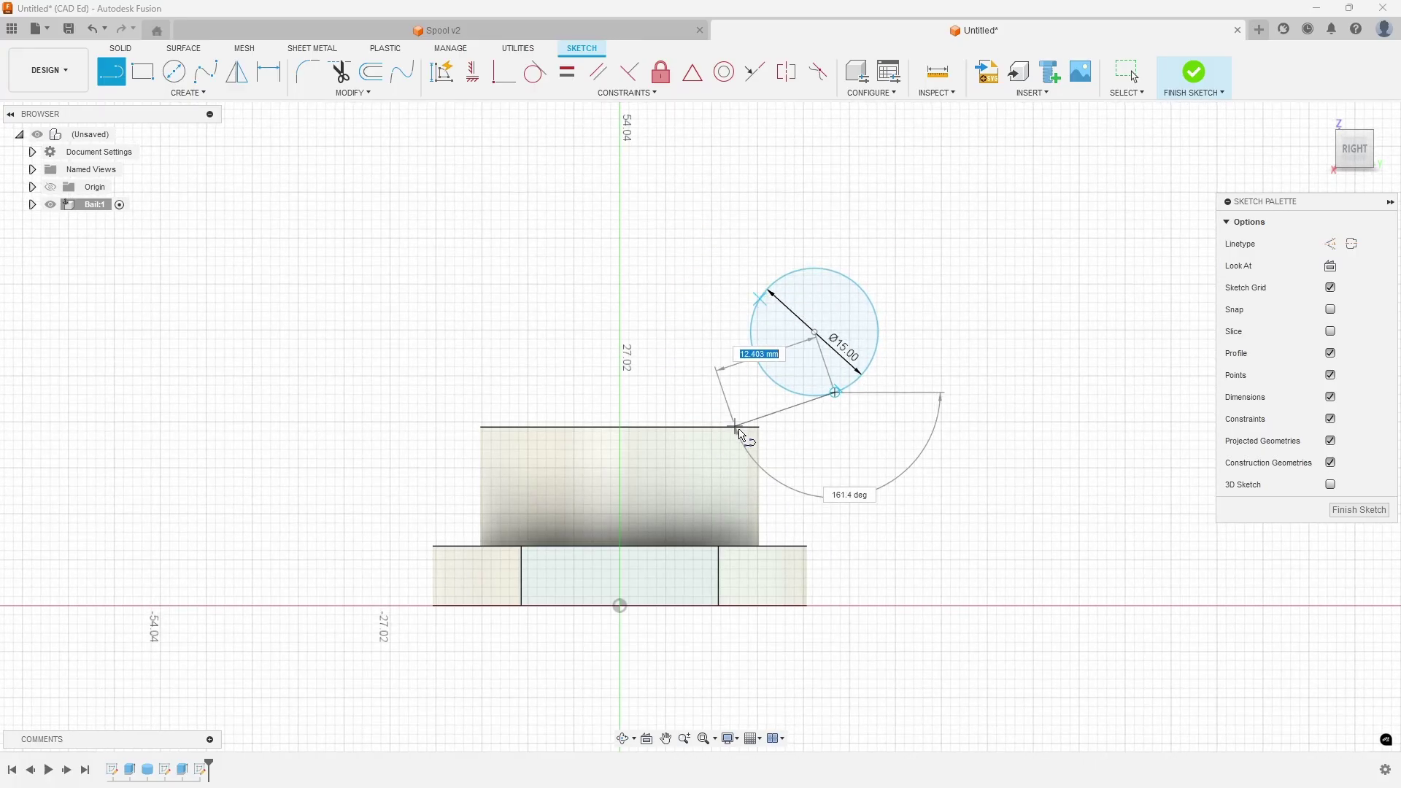
pyautogui.click(877, 328)
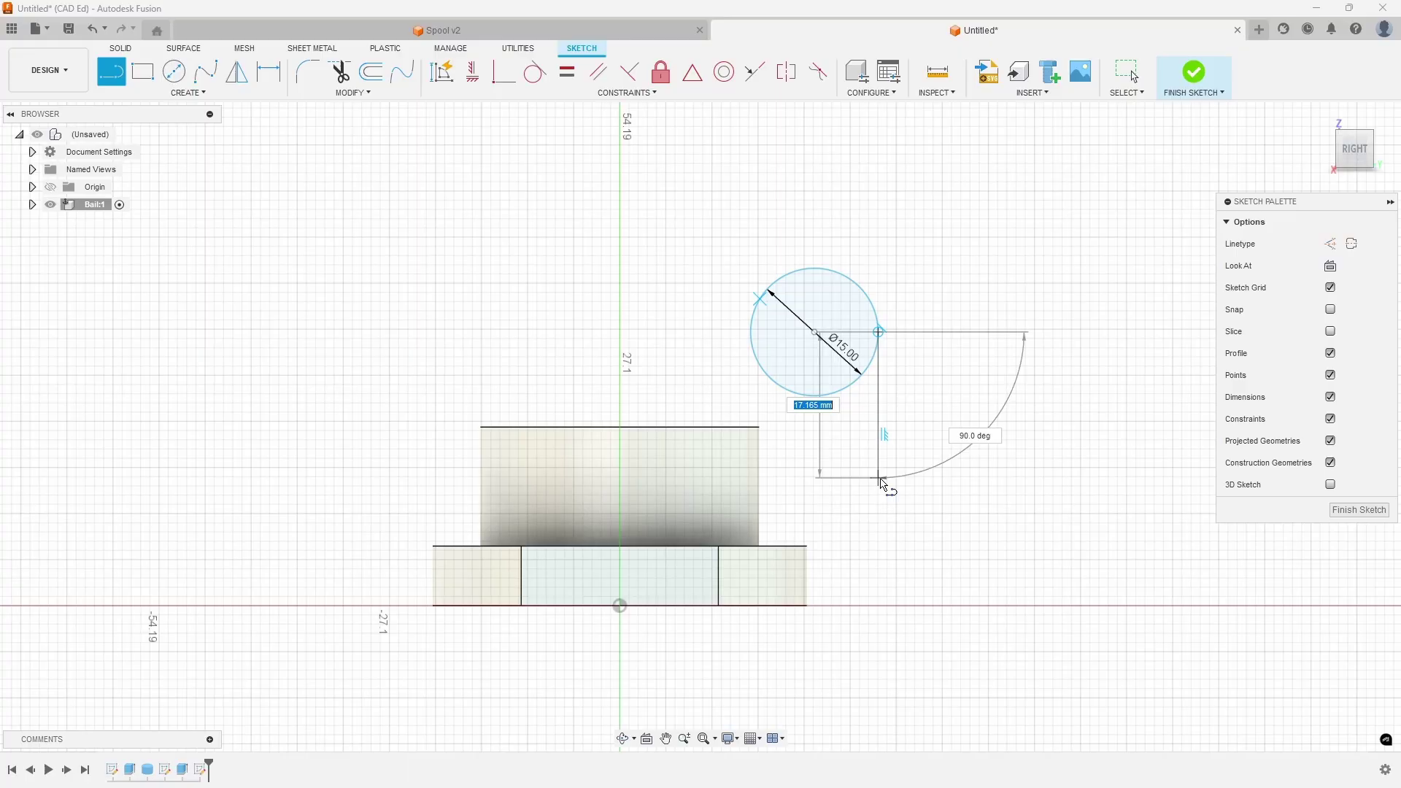
pyautogui.press('Escape')
pyautogui.click(752, 323)
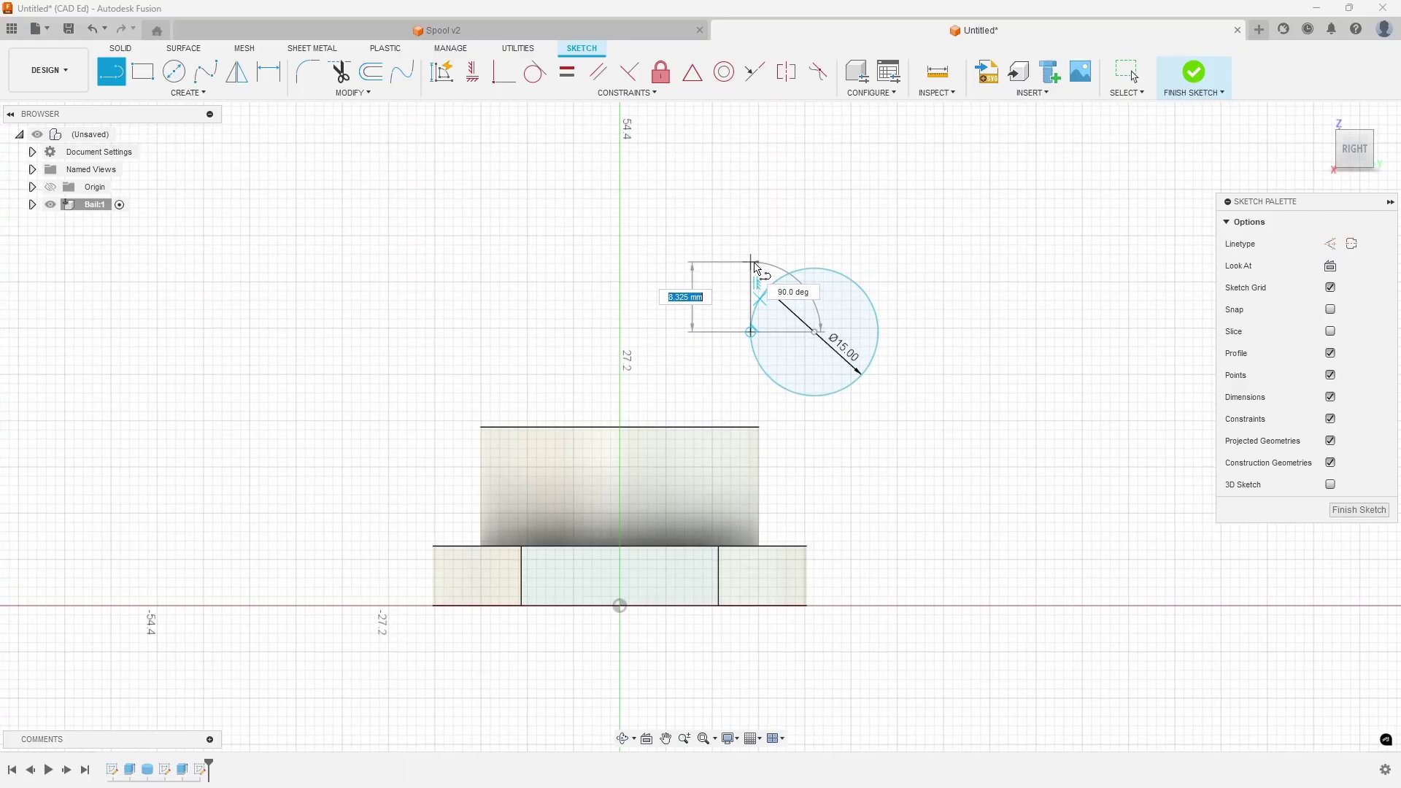
pyautogui.press('Escape')
# Step: Sketch a vertical tangent down the circle's left side, a horizontal base line about 21 mm long, and a slanted tangent closing to its right side
pyautogui.click(752, 332)
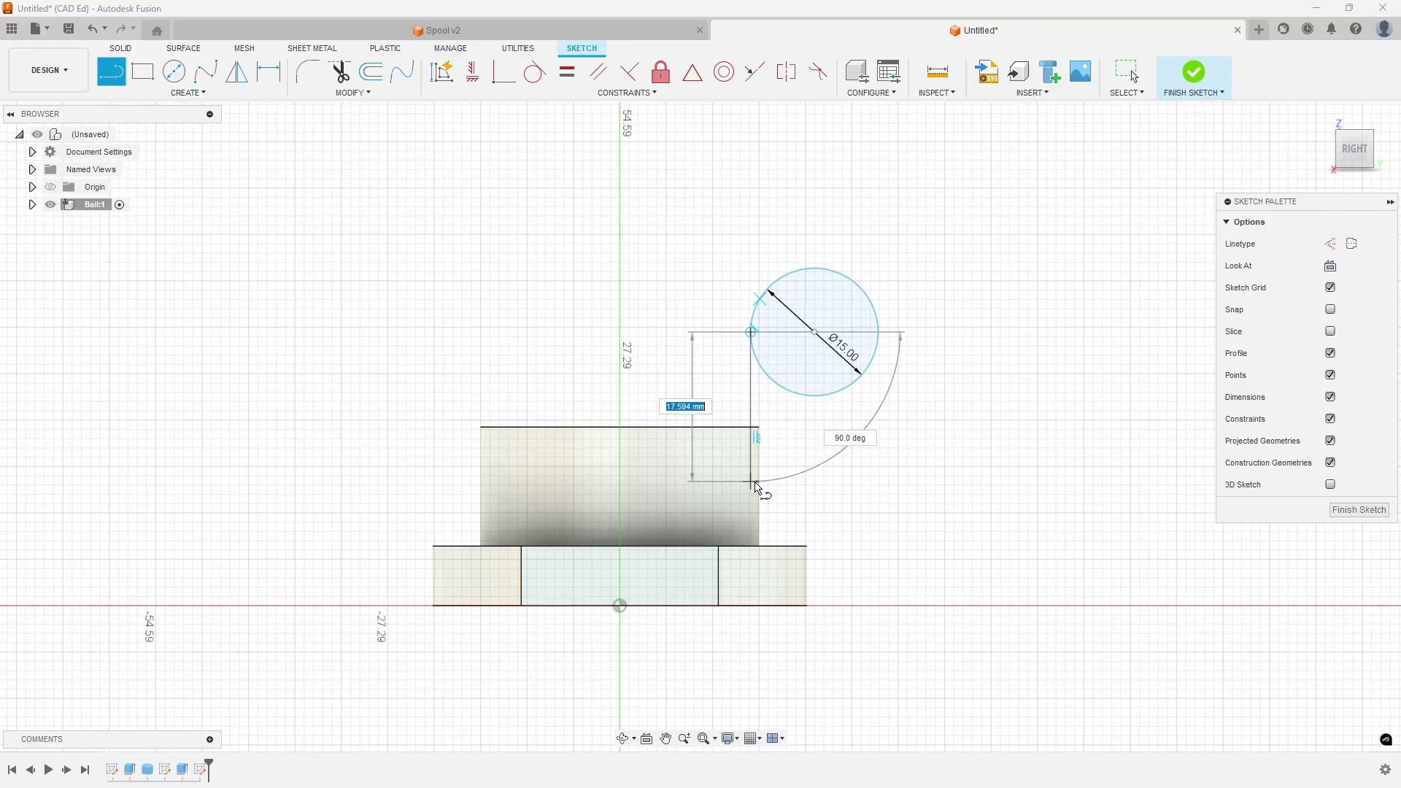
pyautogui.click(752, 490)
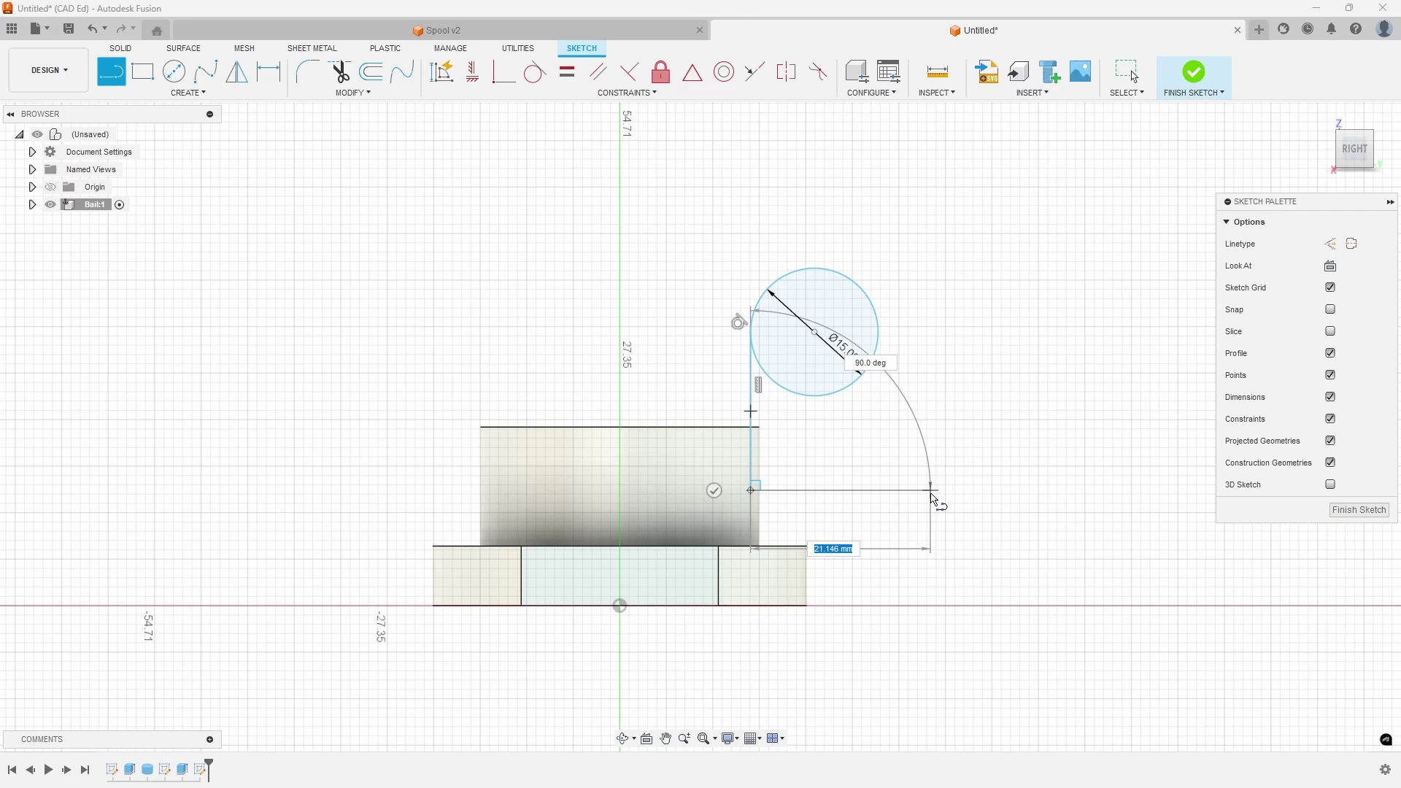
pyautogui.click(933, 491)
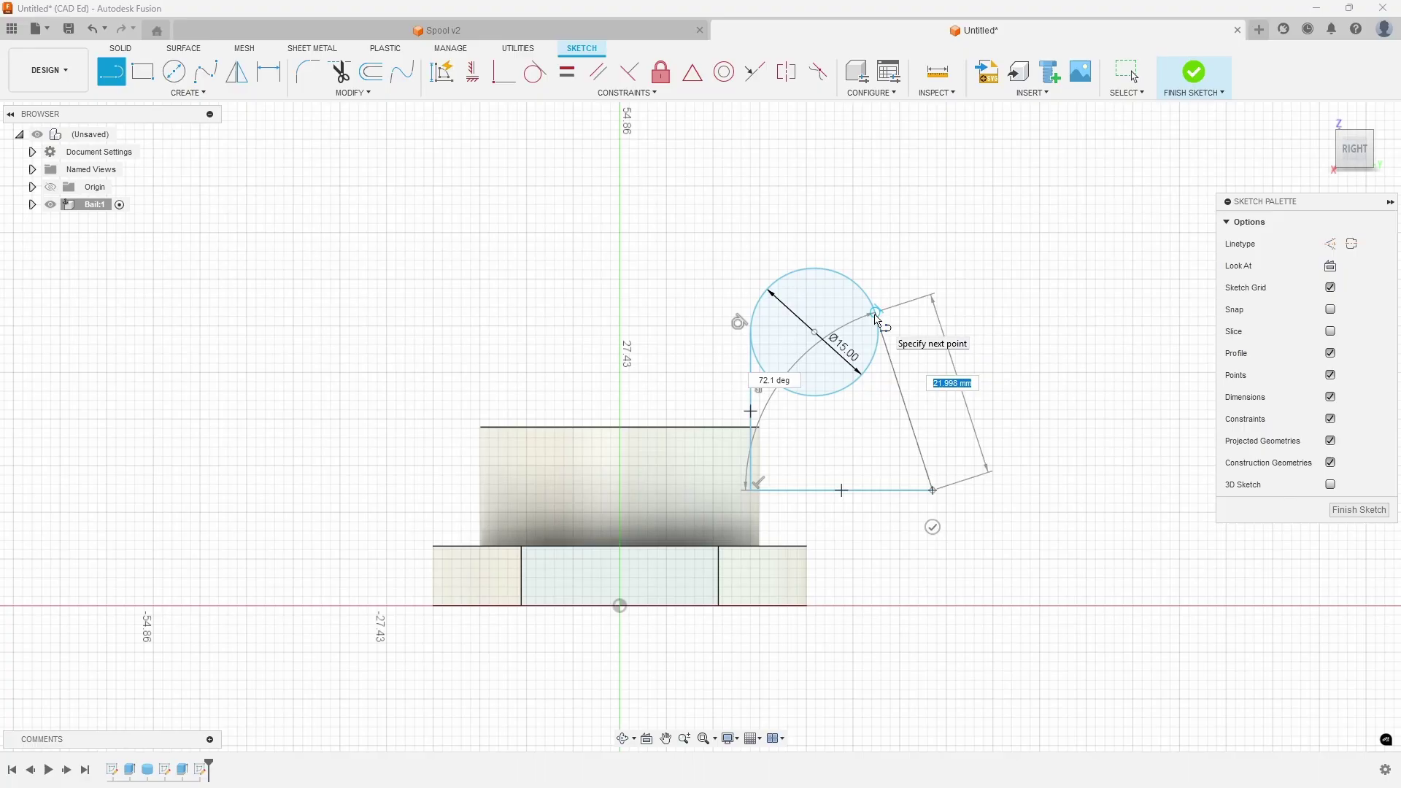
pyautogui.click(876, 316)
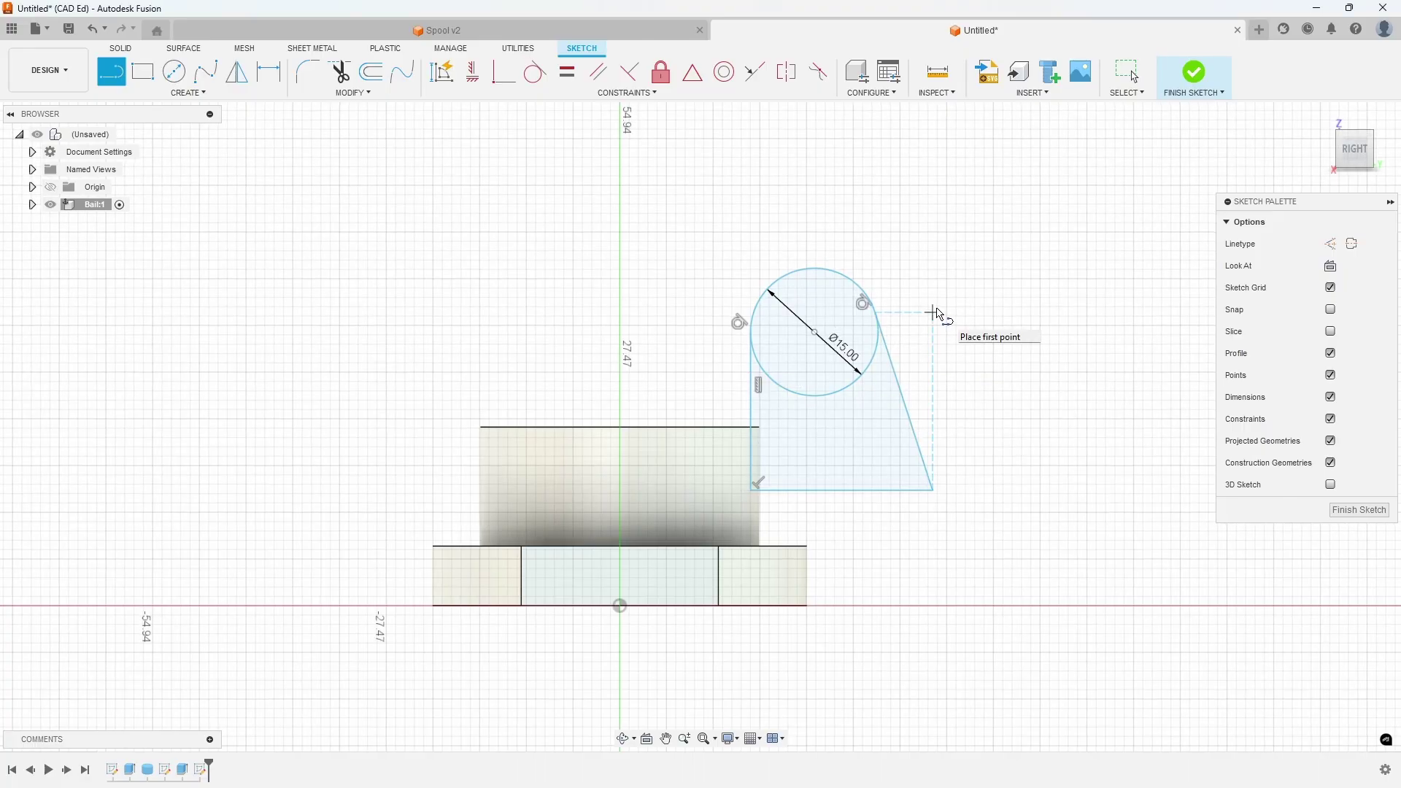
# Step: Dimension the profile's horizontal base line to 21 mm
pyautogui.press('d')
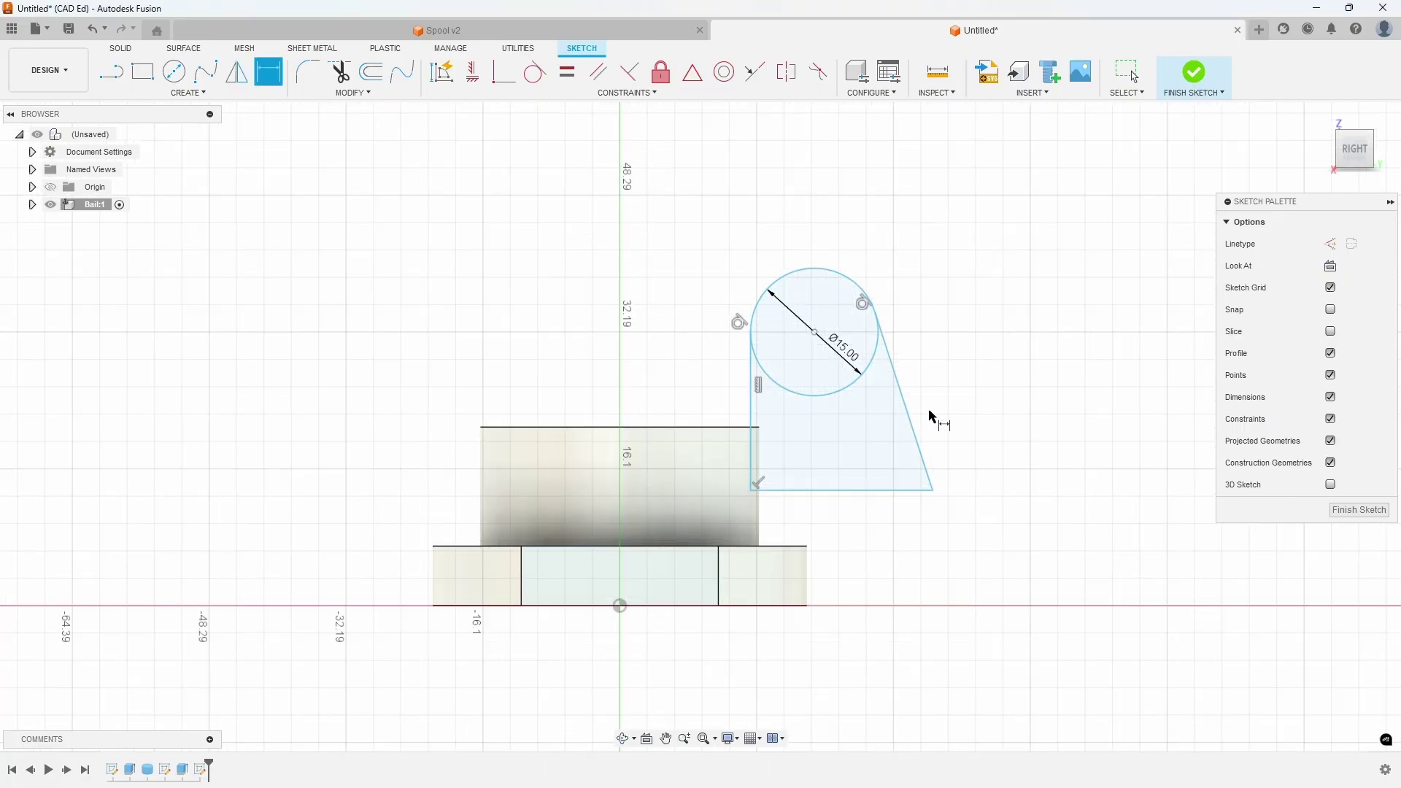
pyautogui.click(847, 499)
pyautogui.click(851, 523)
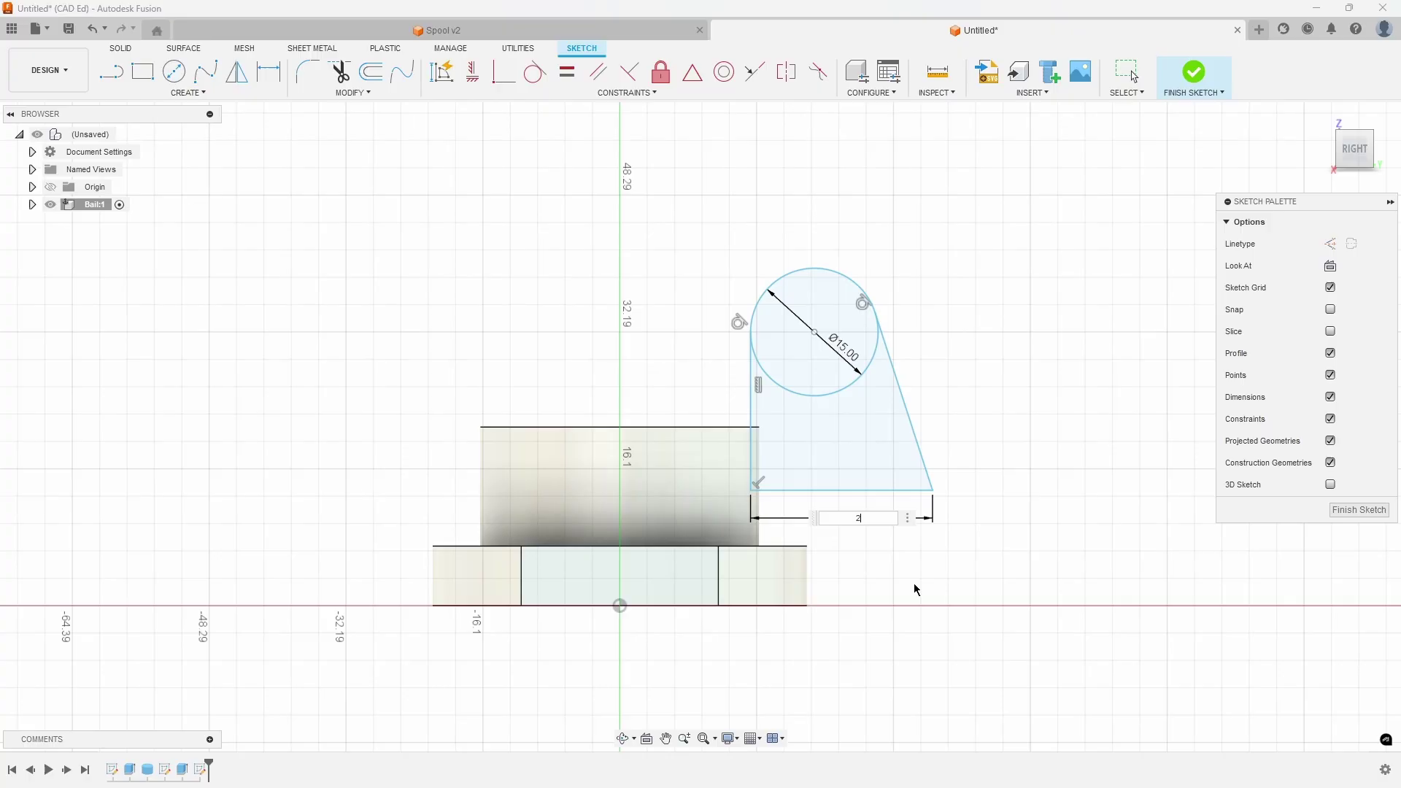
pyautogui.press('Return')
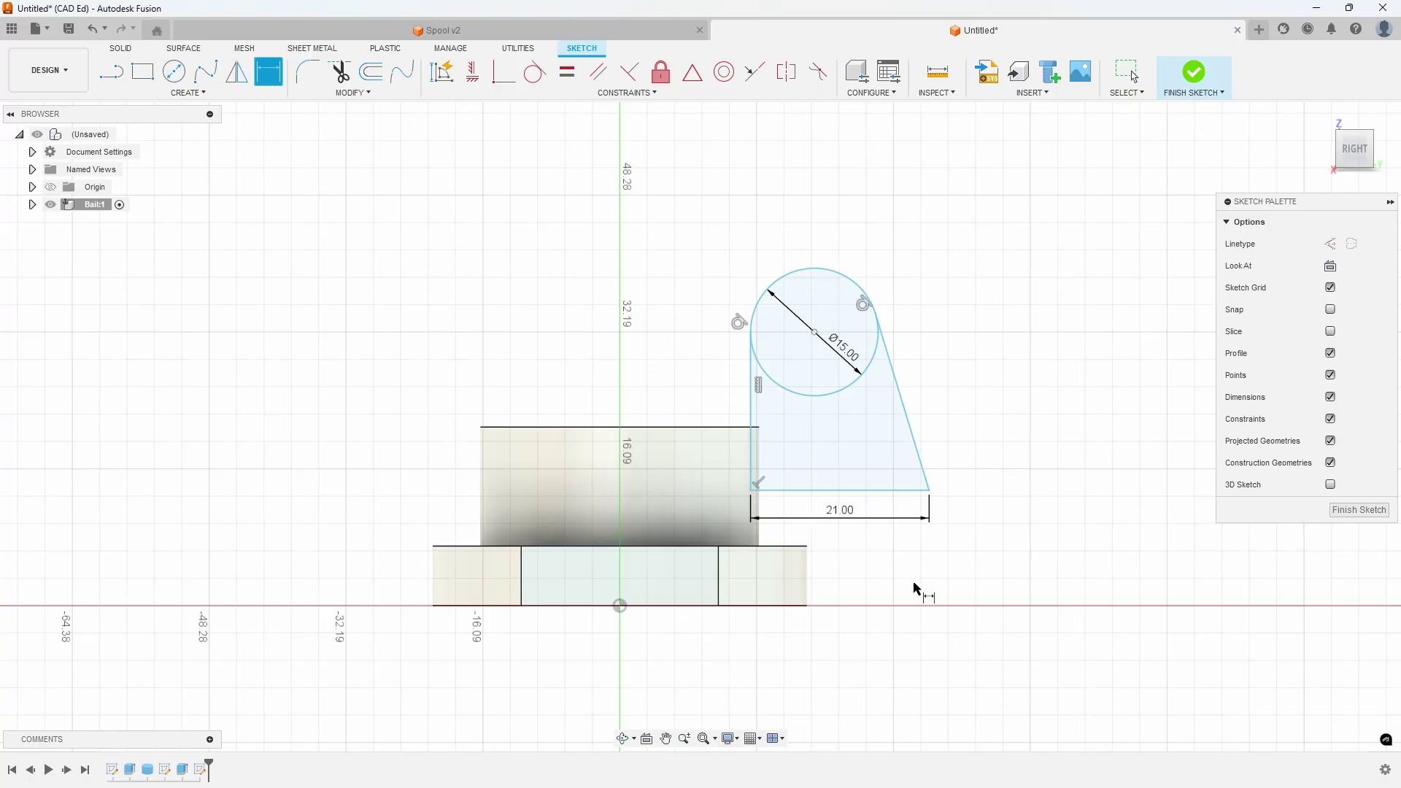
# Step: Dimension the vertical distance between the base line and the circle's center to 25 mm
pyautogui.click(798, 496)
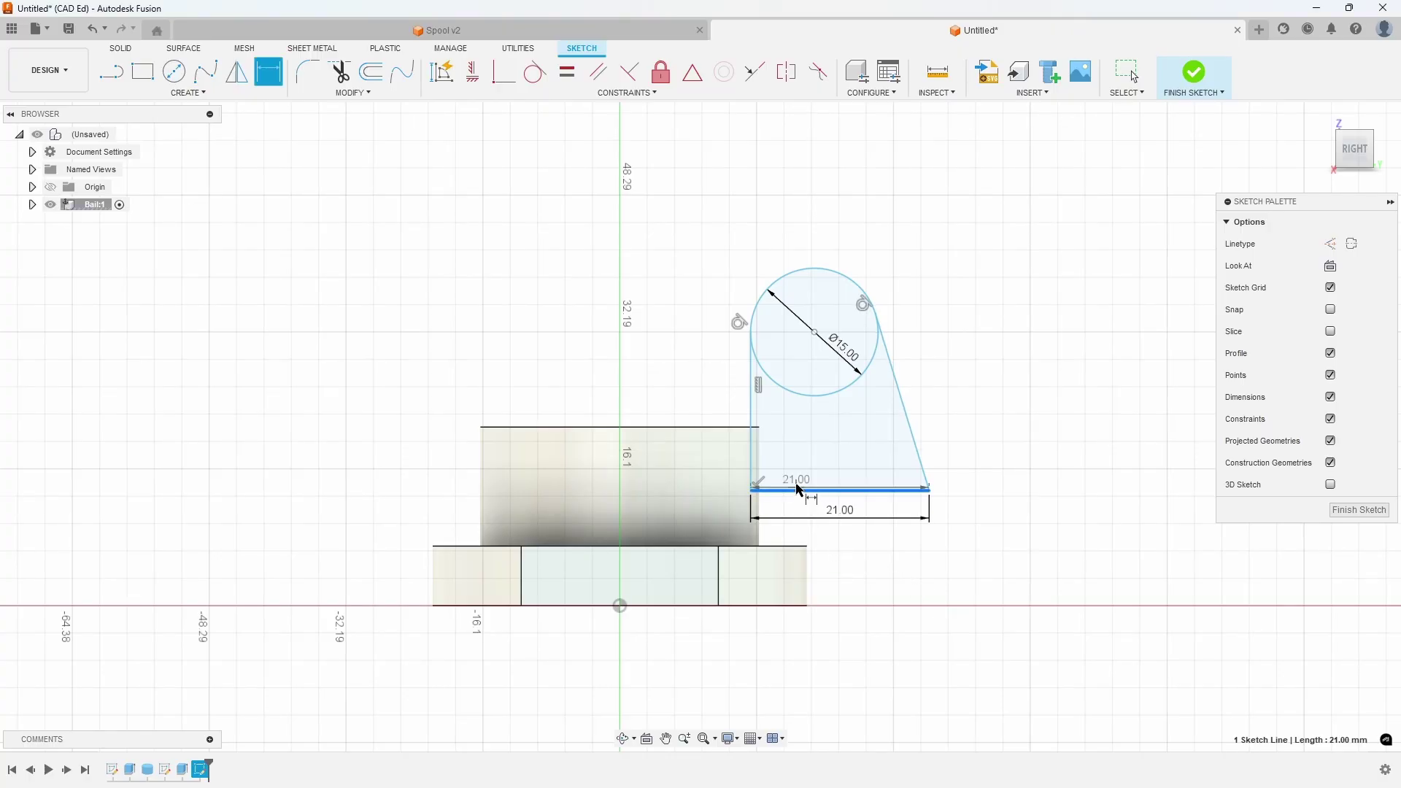
pyautogui.click(814, 333)
pyautogui.click(732, 431)
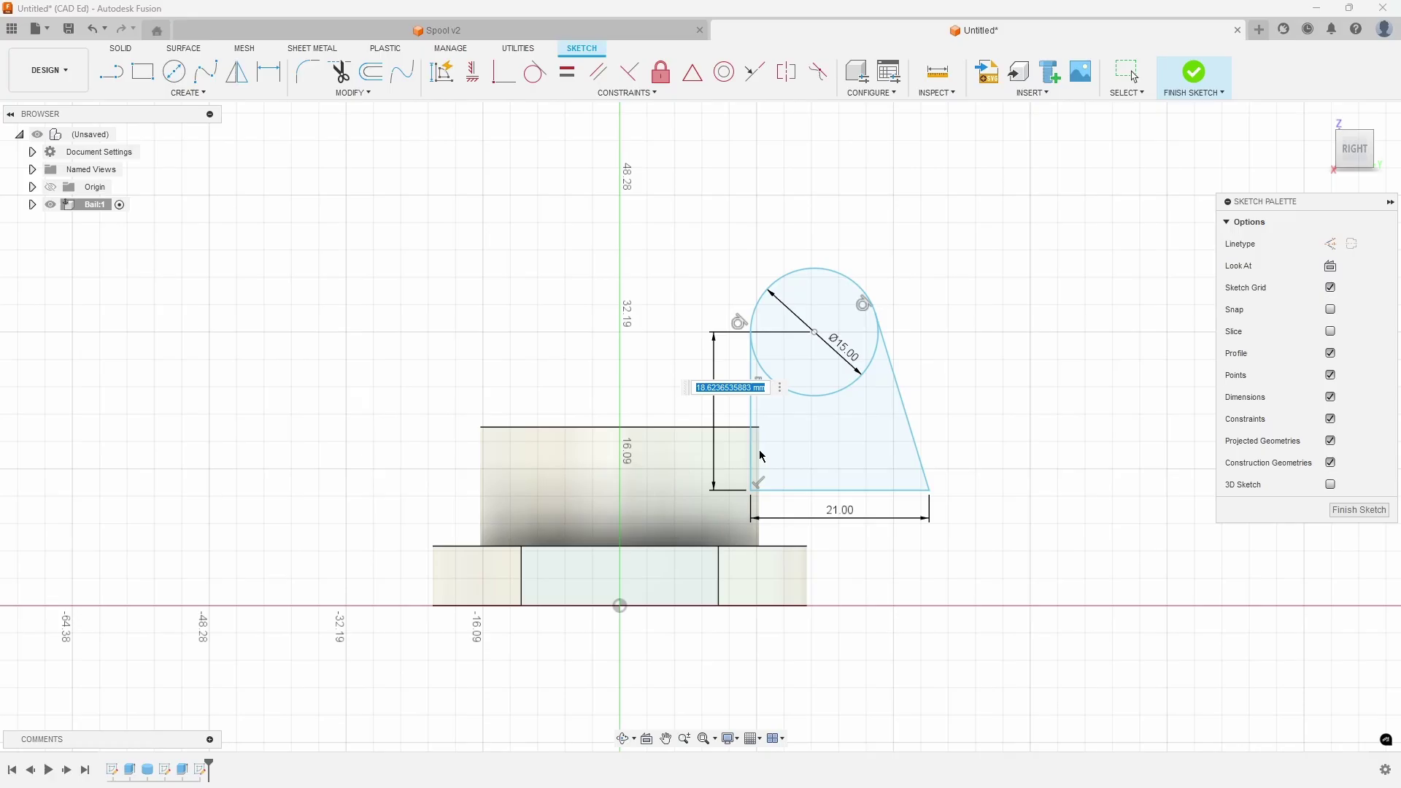
pyautogui.write('25')
pyautogui.press('Return')
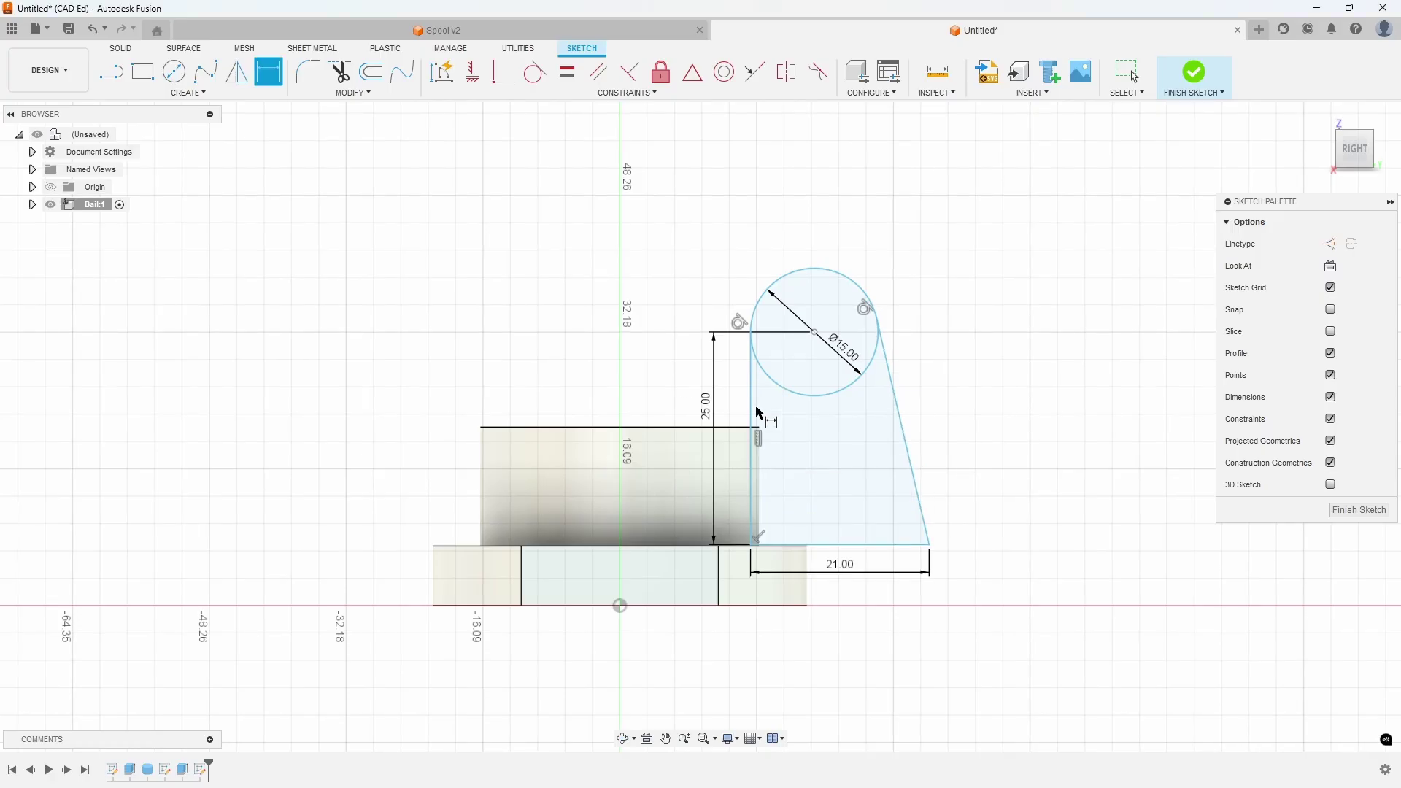
pyautogui.press('Escape')
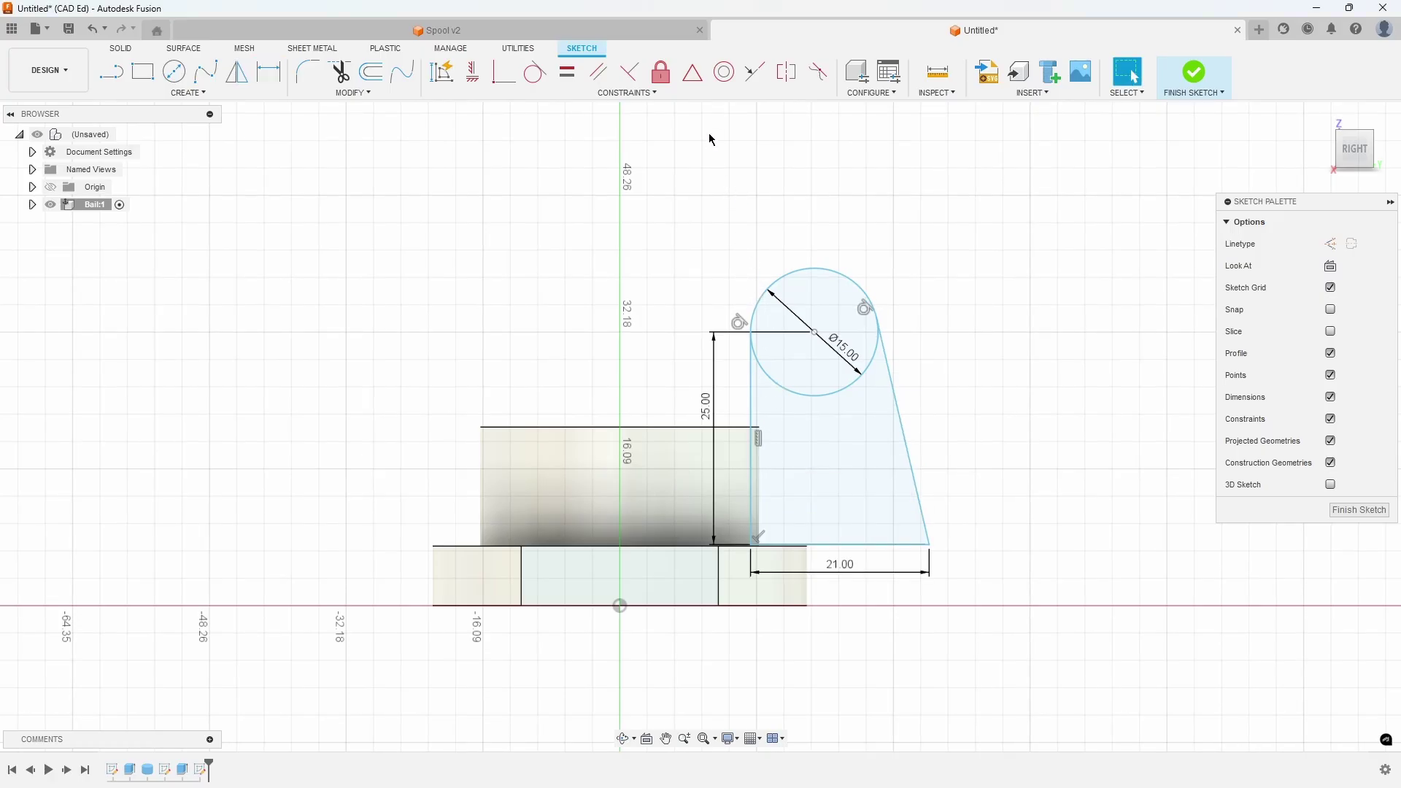
# Step: Constrain the midpoint of the profile's base line to the sketch origin and finish the sketch
pyautogui.click(692, 73)
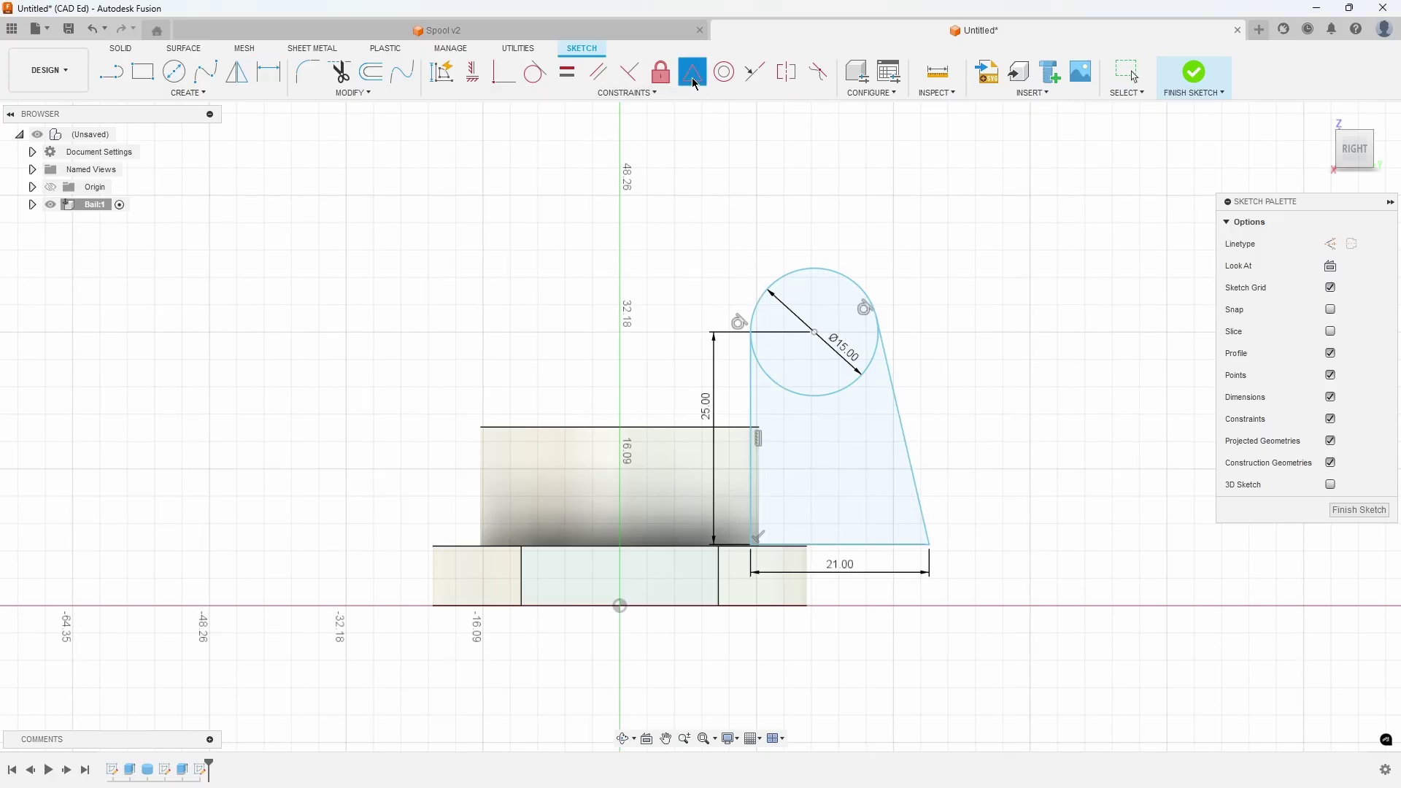
pyautogui.click(867, 548)
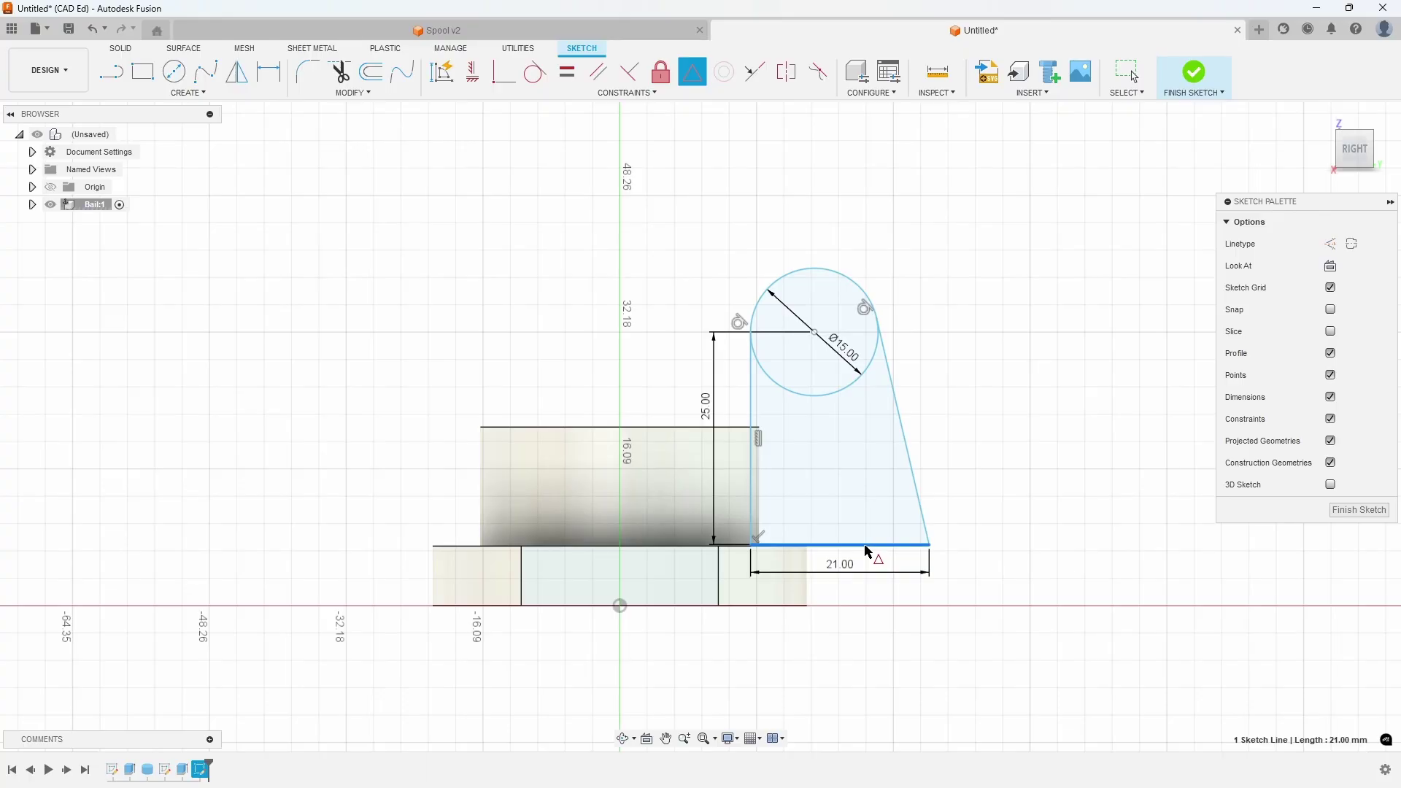
pyautogui.click(650, 605)
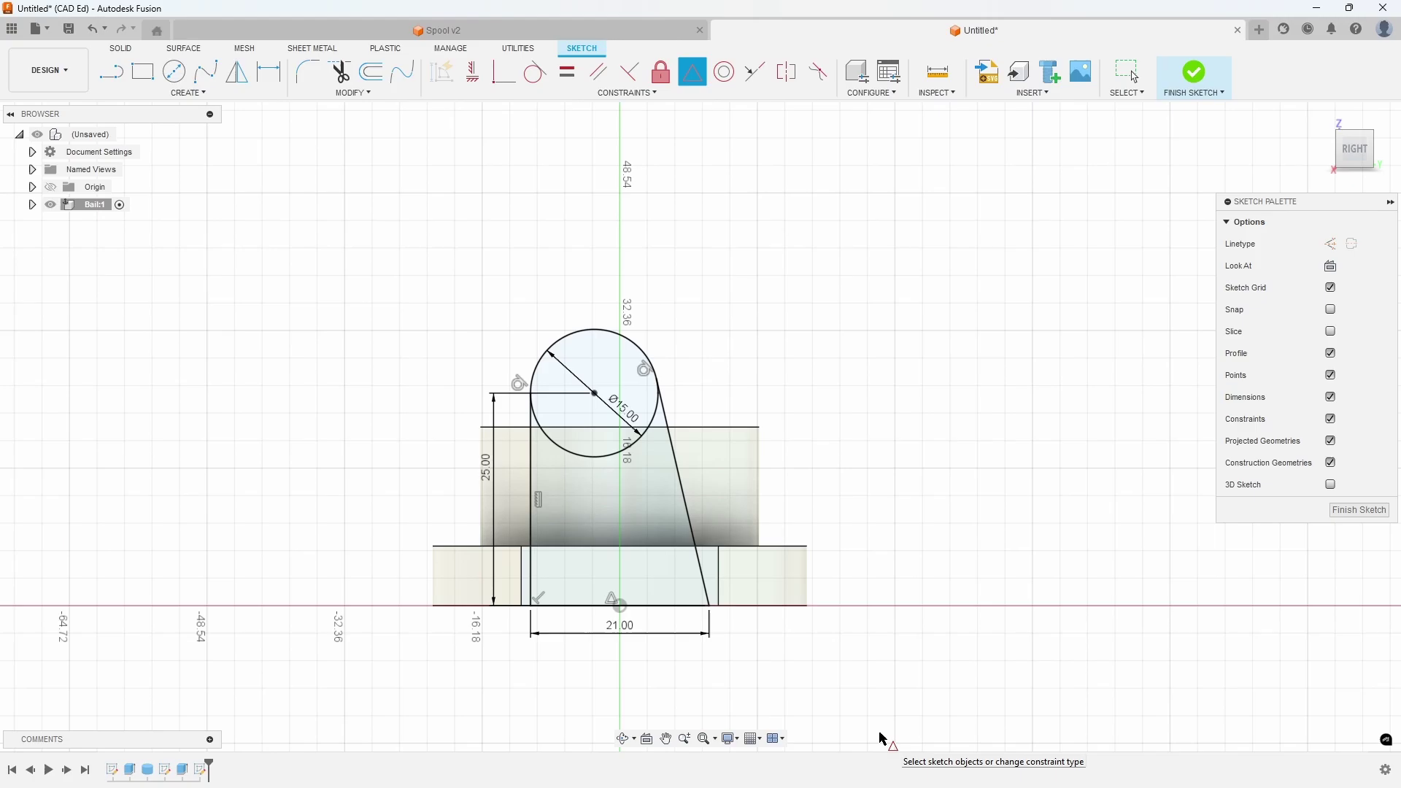
pyautogui.click(1349, 510)
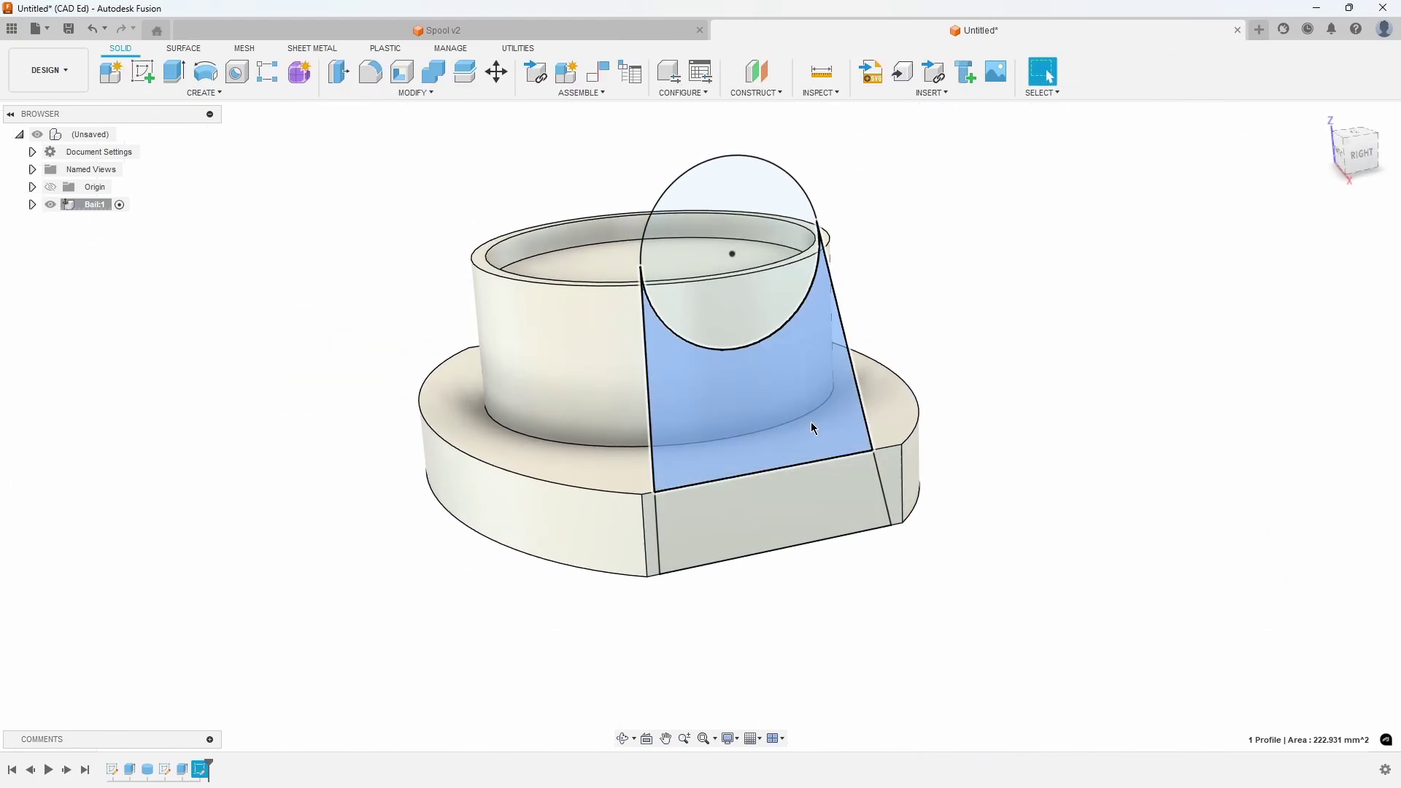
# Step: Extrude the circle and the tapered profile together inward toward the cylinder, joining them to the base as an upright
pyautogui.click(812, 422)
pyautogui.click(760, 219)
pyautogui.rightClick(759, 205)
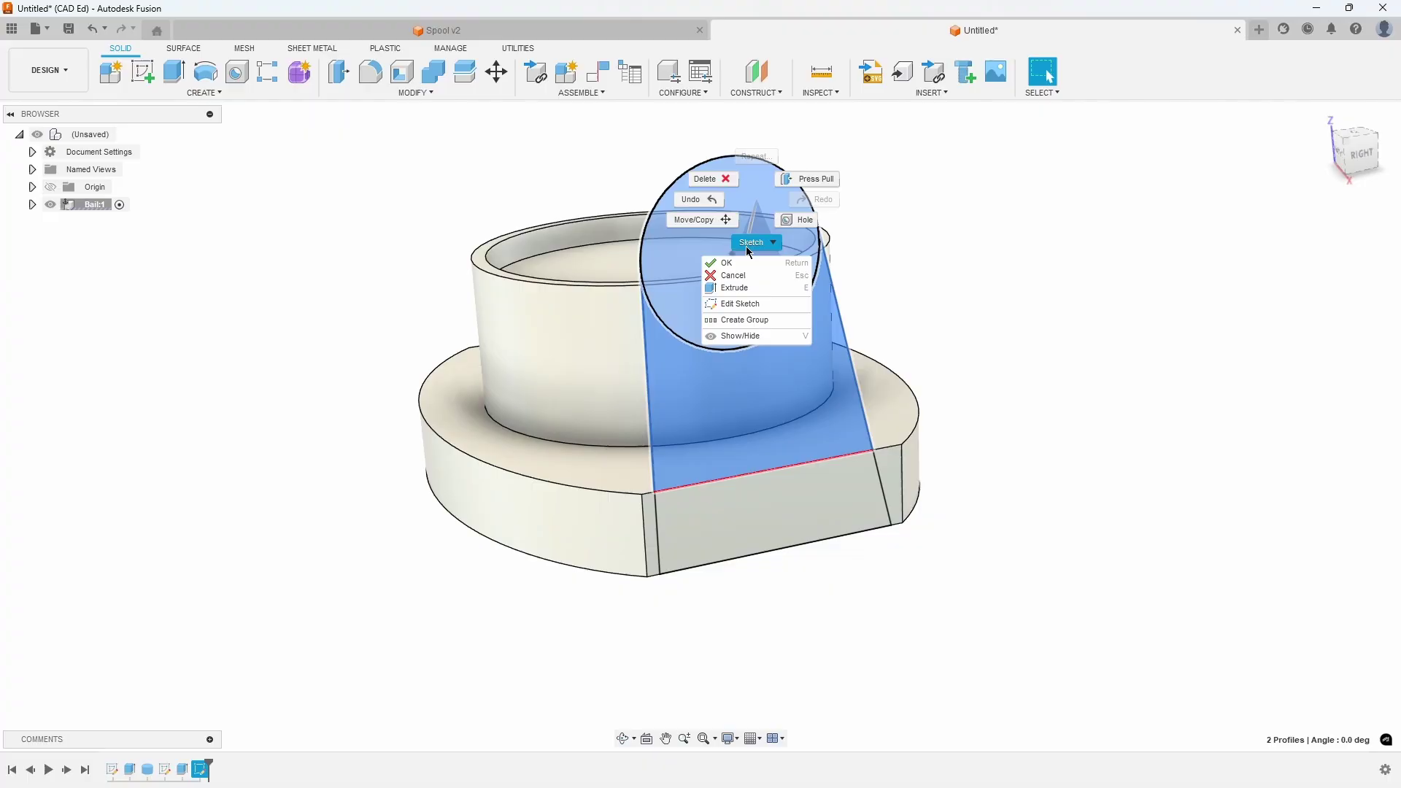
pyautogui.click(734, 287)
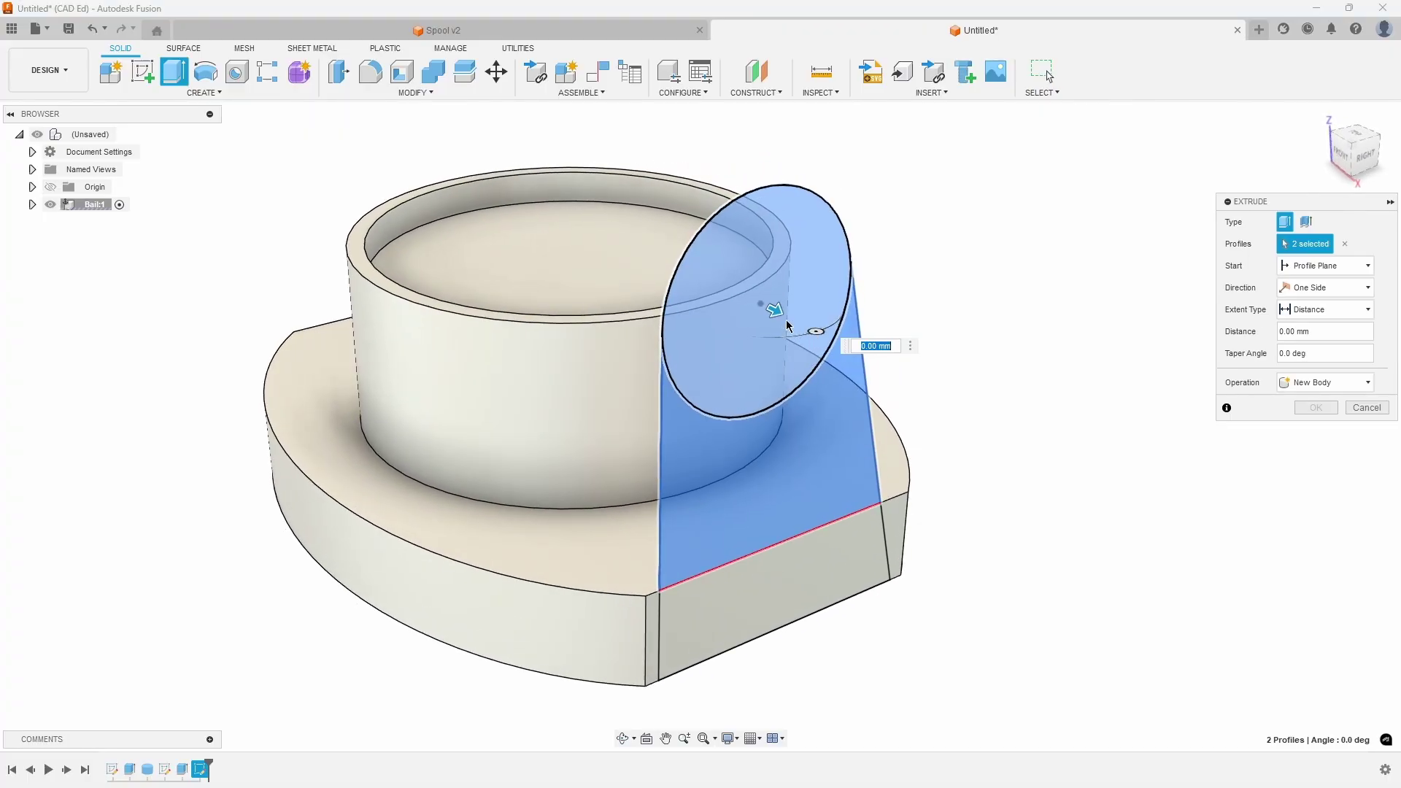
pyautogui.moveTo(775, 310); pyautogui.dragTo(759, 303)
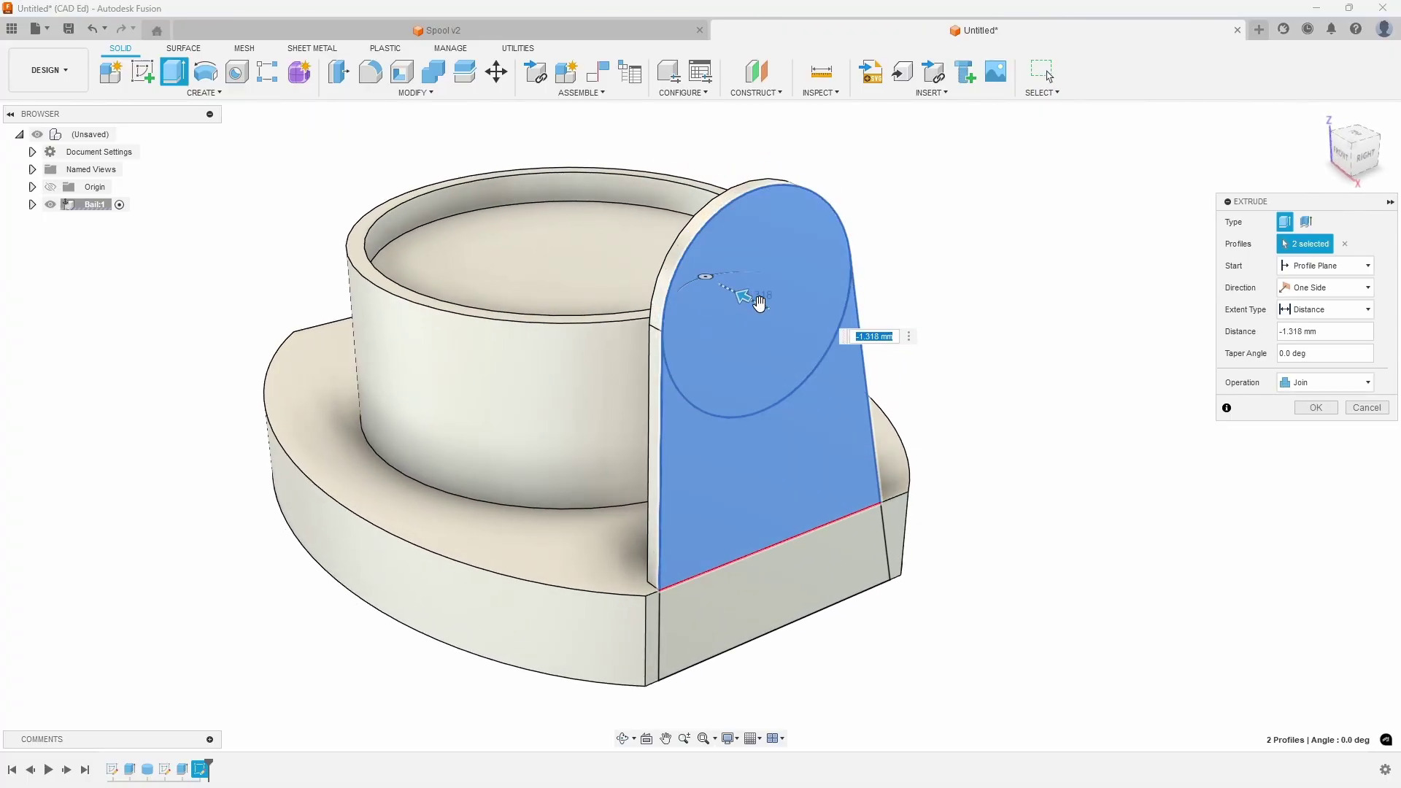
pyautogui.press('Return')
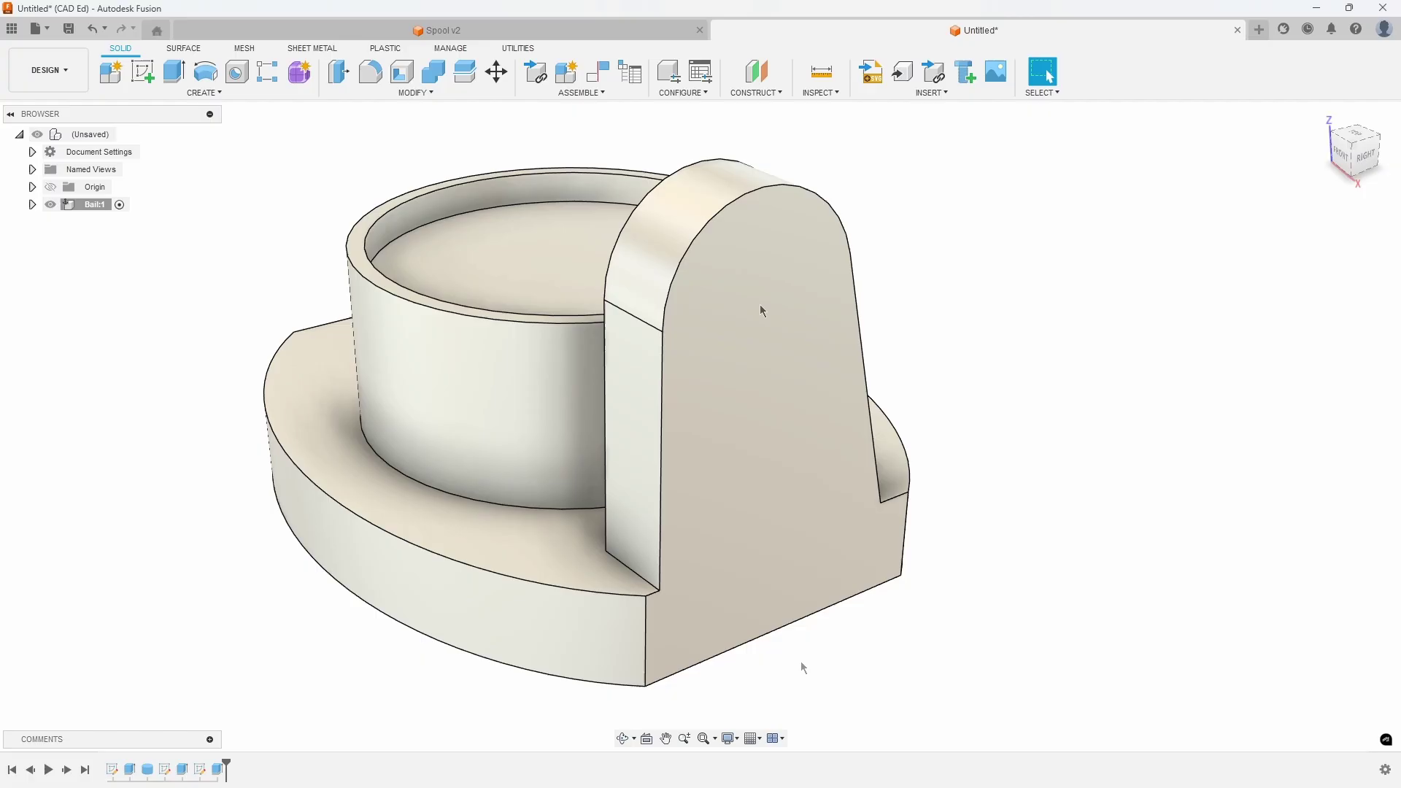
# Step: Fillet the two vertical corner edges of the base's flat end with a 5 mm radius
pyautogui.click(644, 618)
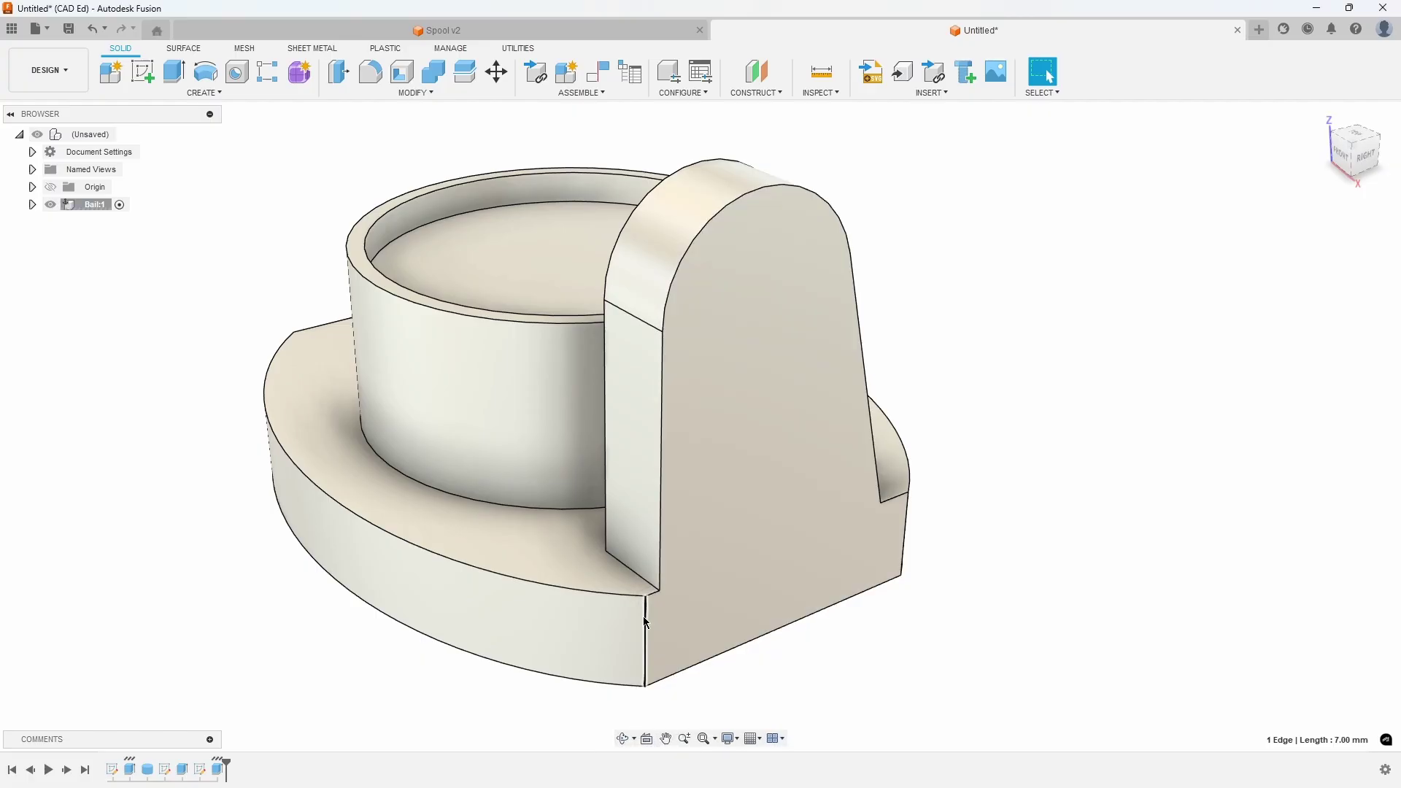
pyautogui.rightClick(643, 617)
pyautogui.click(627, 479)
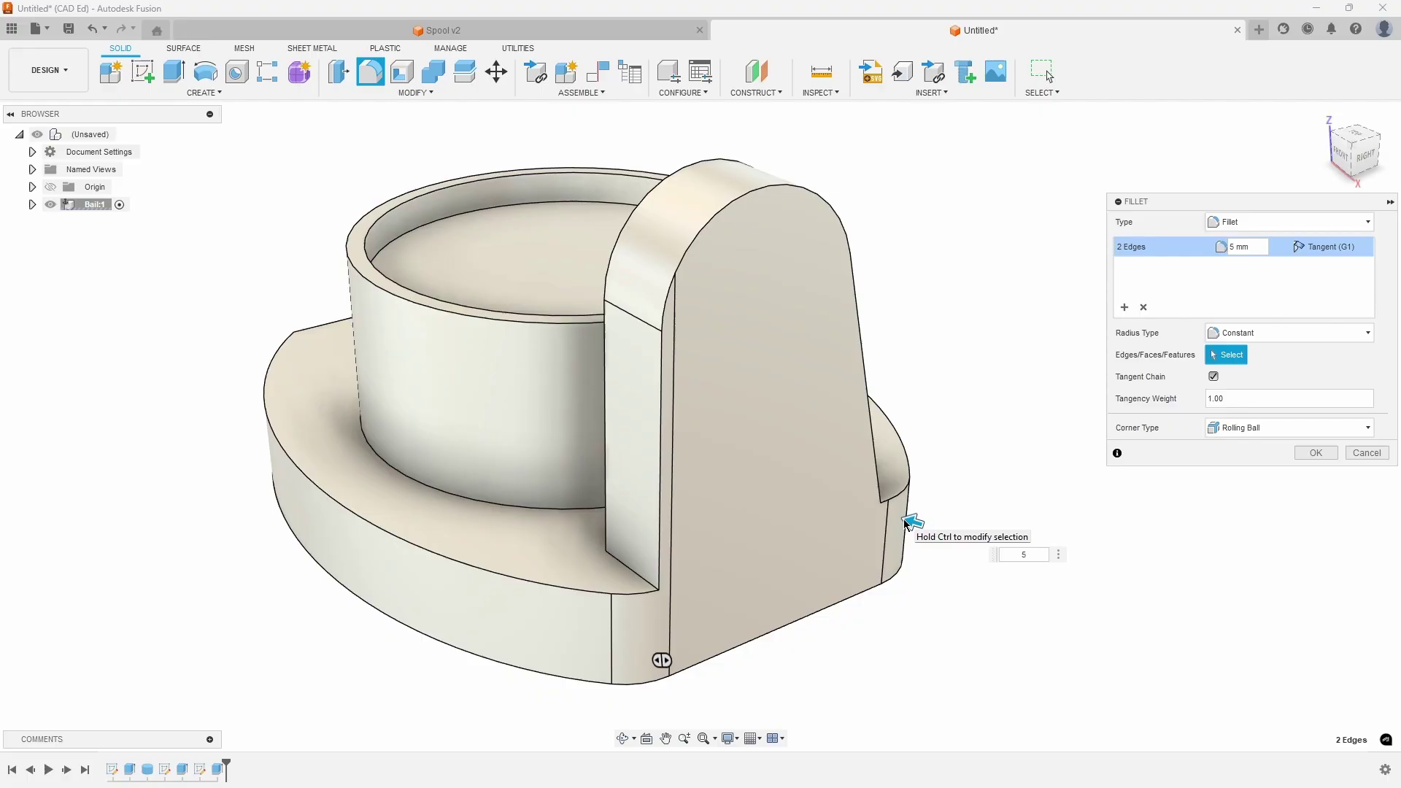
# Step: Add a second fillet set with a 5 mm radius on the three edges where the upright meets the base
pyautogui.click(1124, 309)
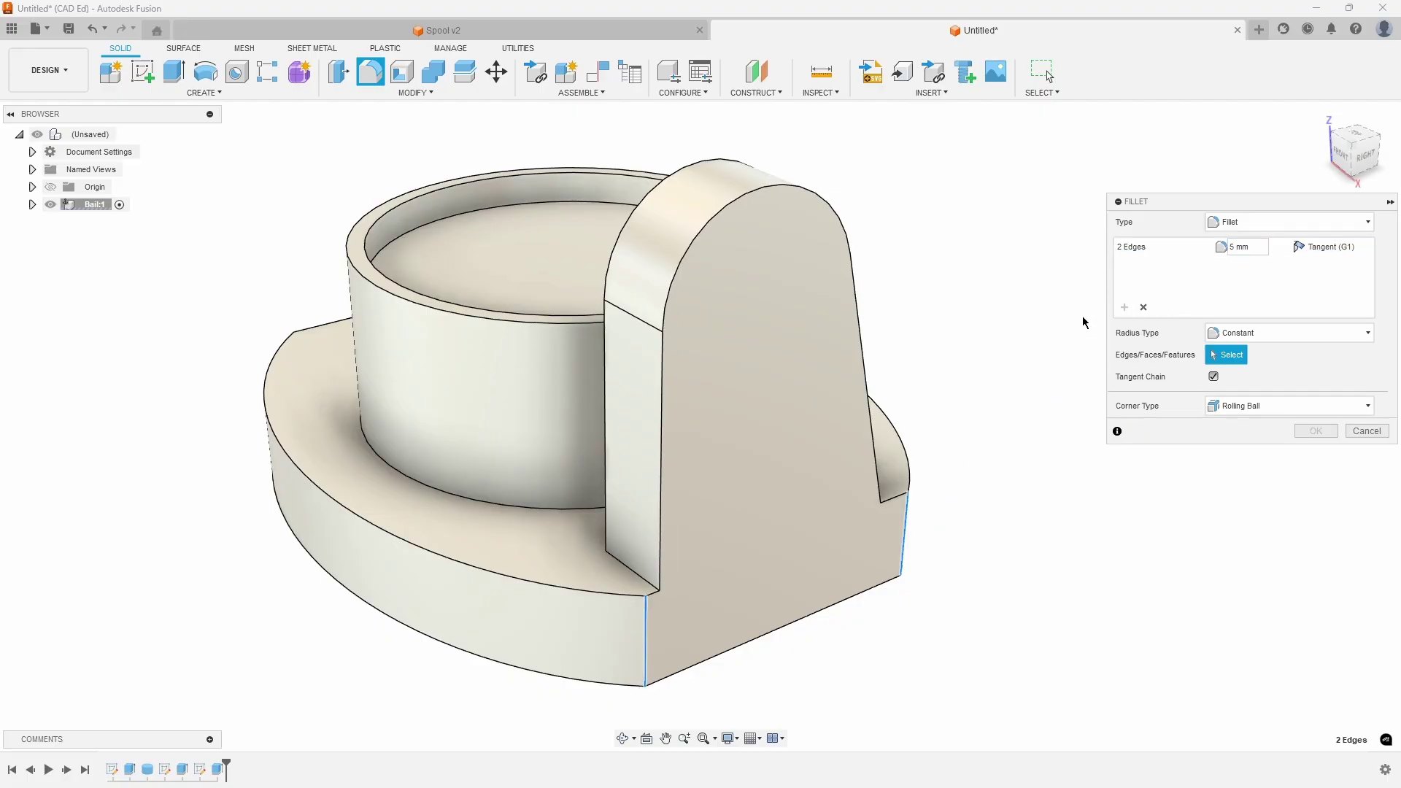
pyautogui.click(630, 574)
pyautogui.keyDown('shift'); pyautogui.moveTo(631, 573); pyautogui.dragTo(773, 537, button='middle'); pyautogui.keyUp('shift')
pyautogui.click(708, 496)
pyautogui.click(763, 526)
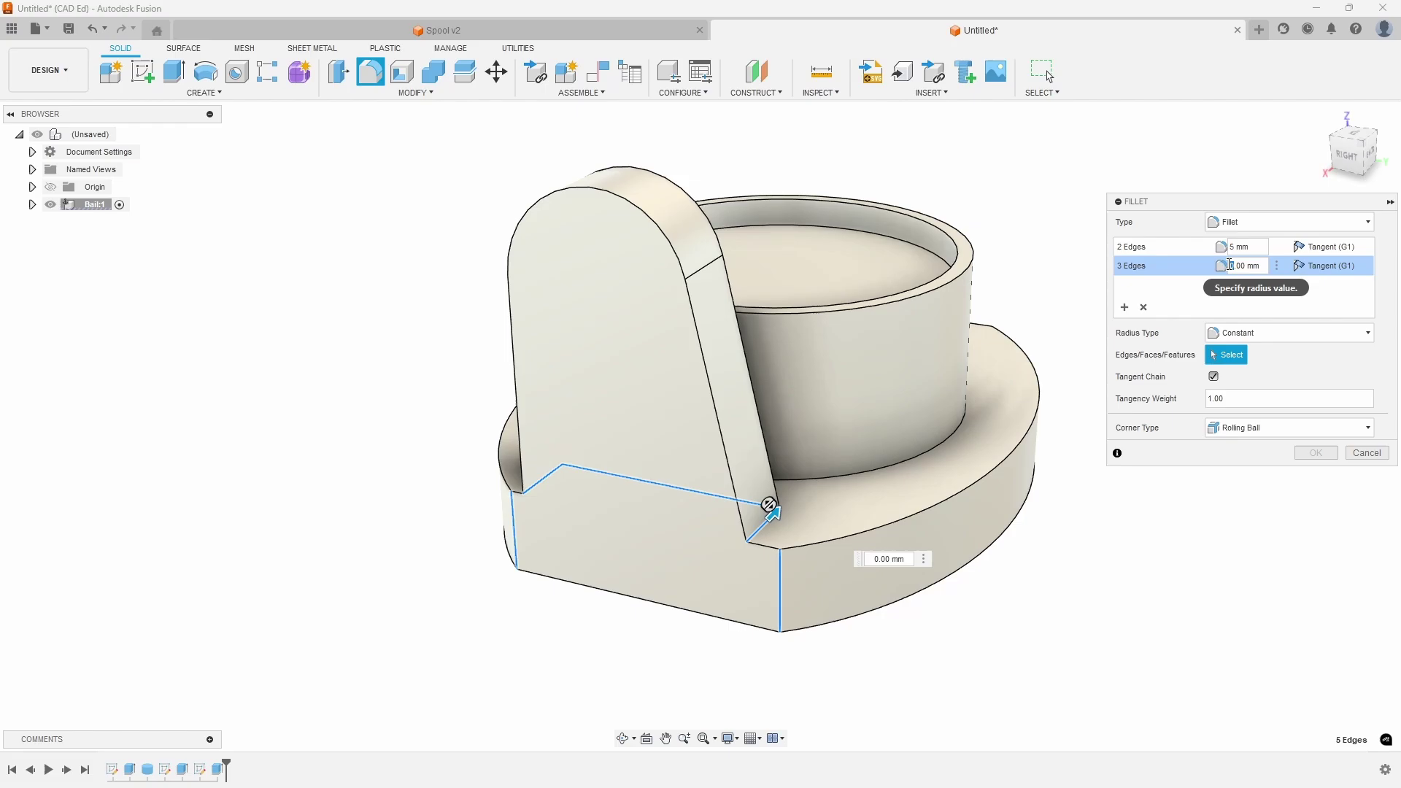
pyautogui.write('5')
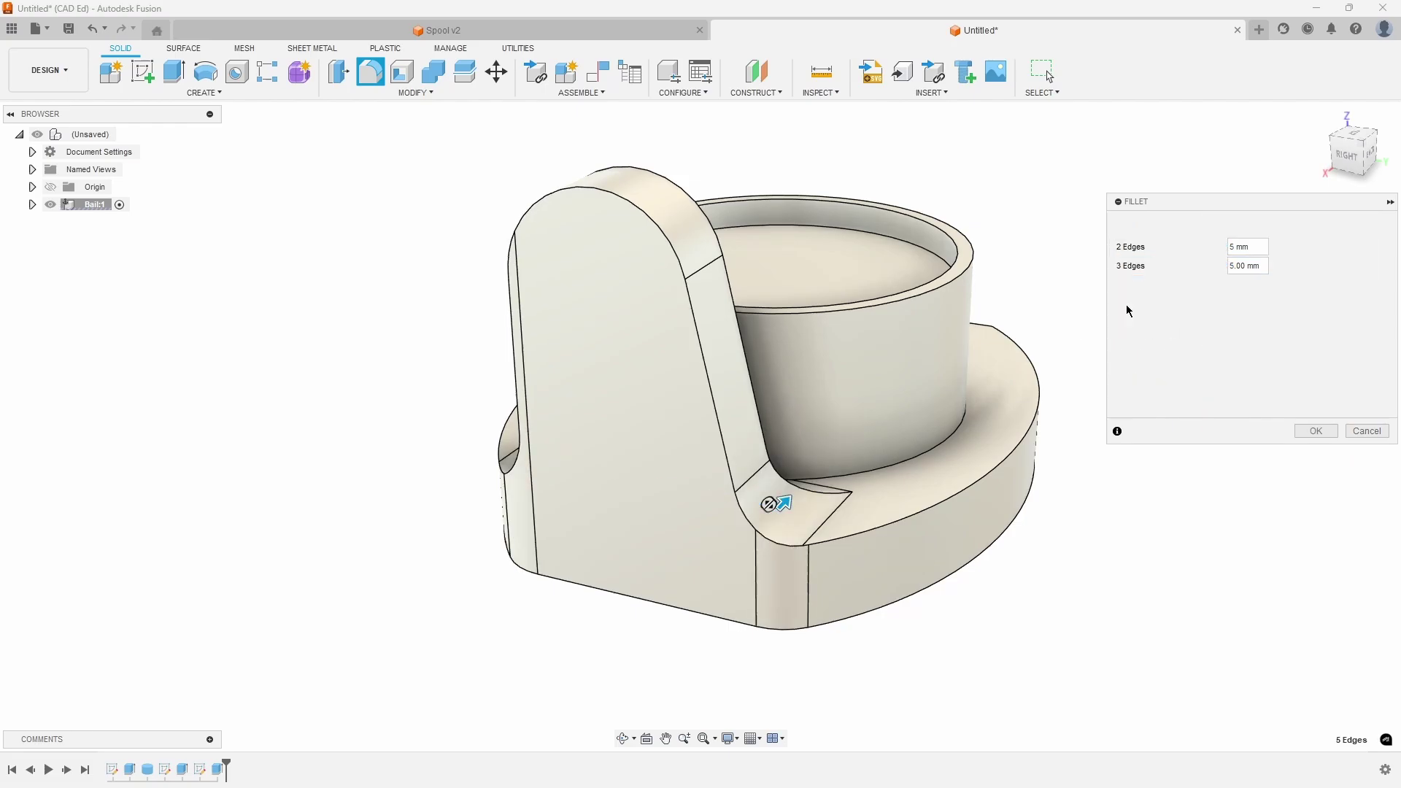
# Step: Add a third fillet set of 0.5 mm on the upright's inner outline edges and apply the fillets
pyautogui.click(780, 490)
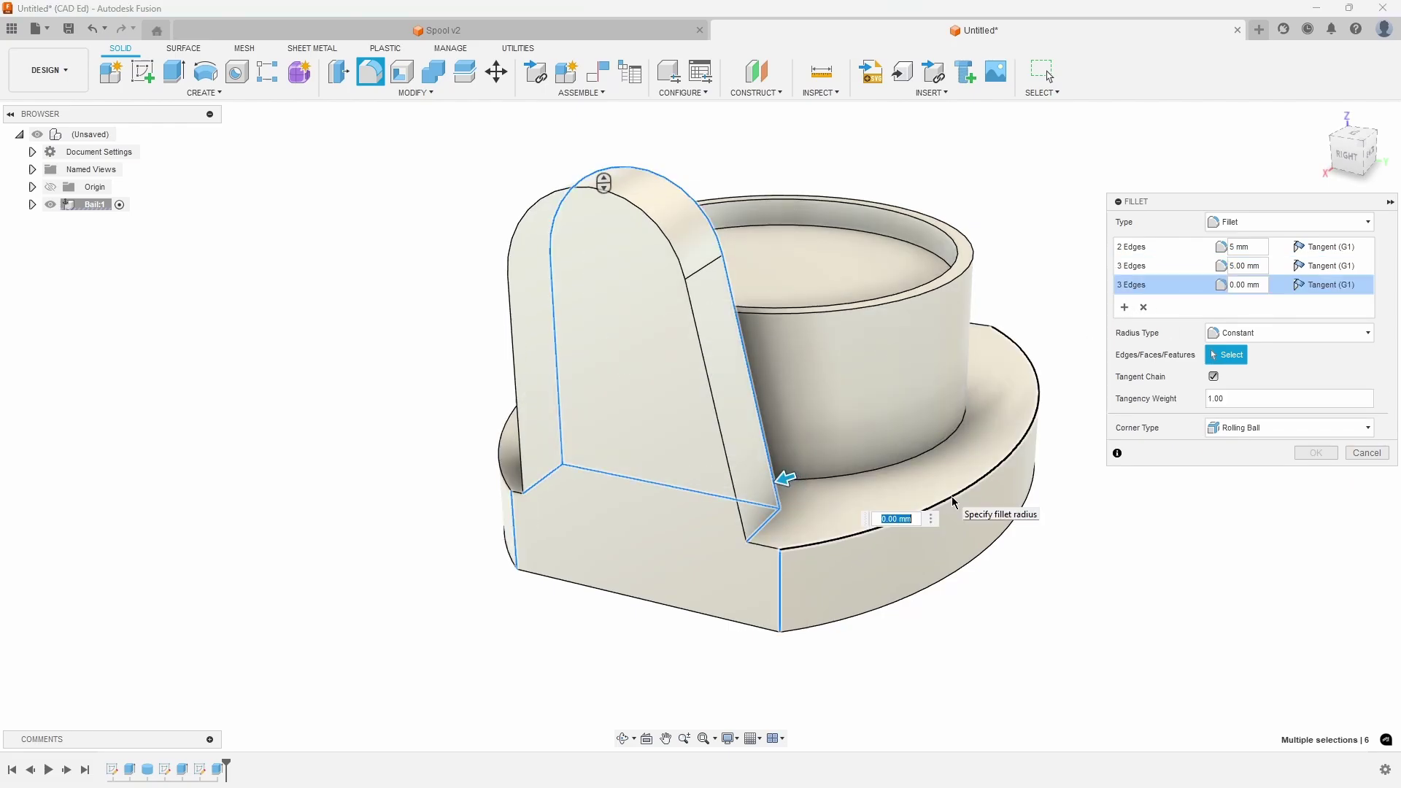
pyautogui.write('5')
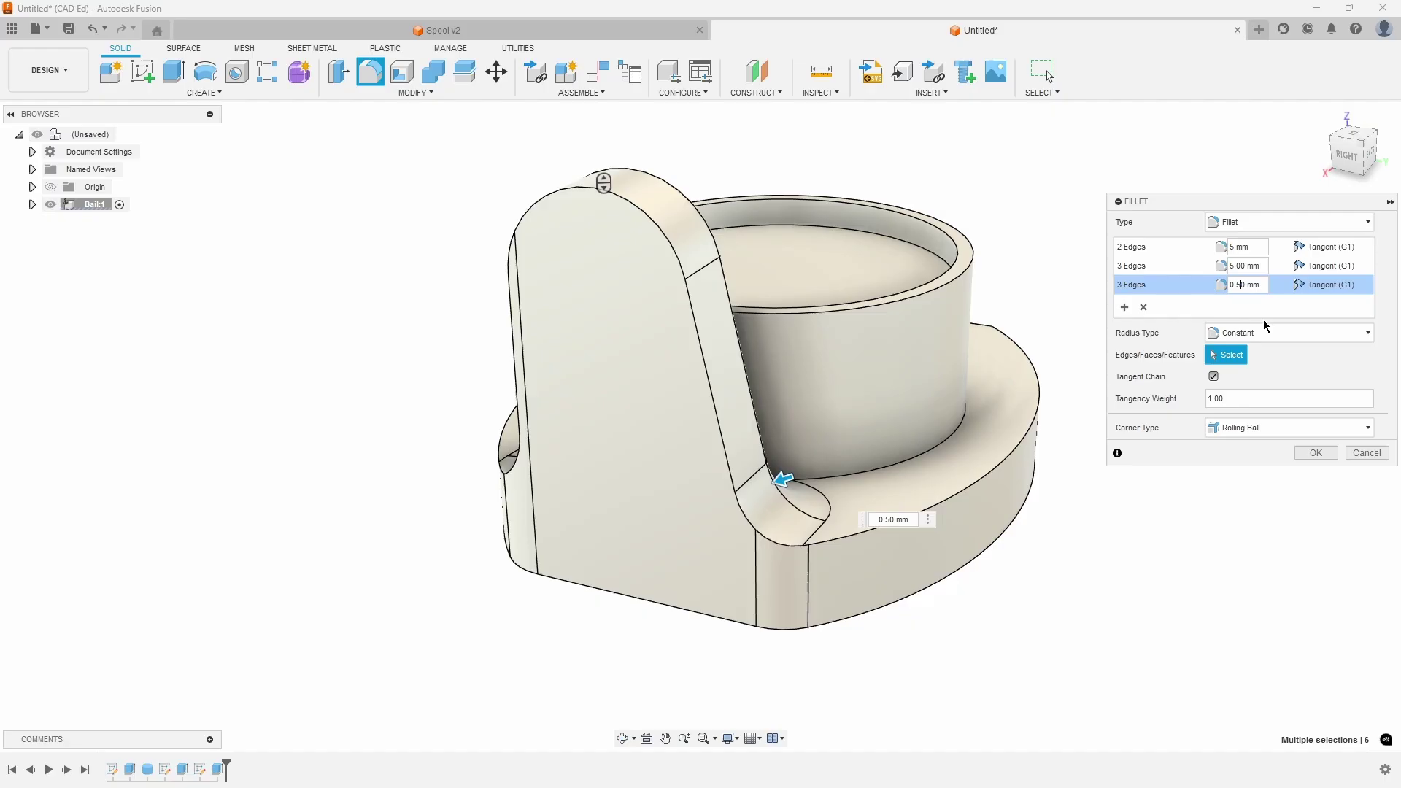
pyautogui.click(1312, 453)
# Step: Start a sketch on the upright's outer face and draw an 8 mm diameter circle centred below its rounded top
pyautogui.keyDown('shift'); pyautogui.moveTo(1308, 453); pyautogui.dragTo(868, 340, button='middle'); pyautogui.keyUp('shift')
pyautogui.rightClick(868, 340)
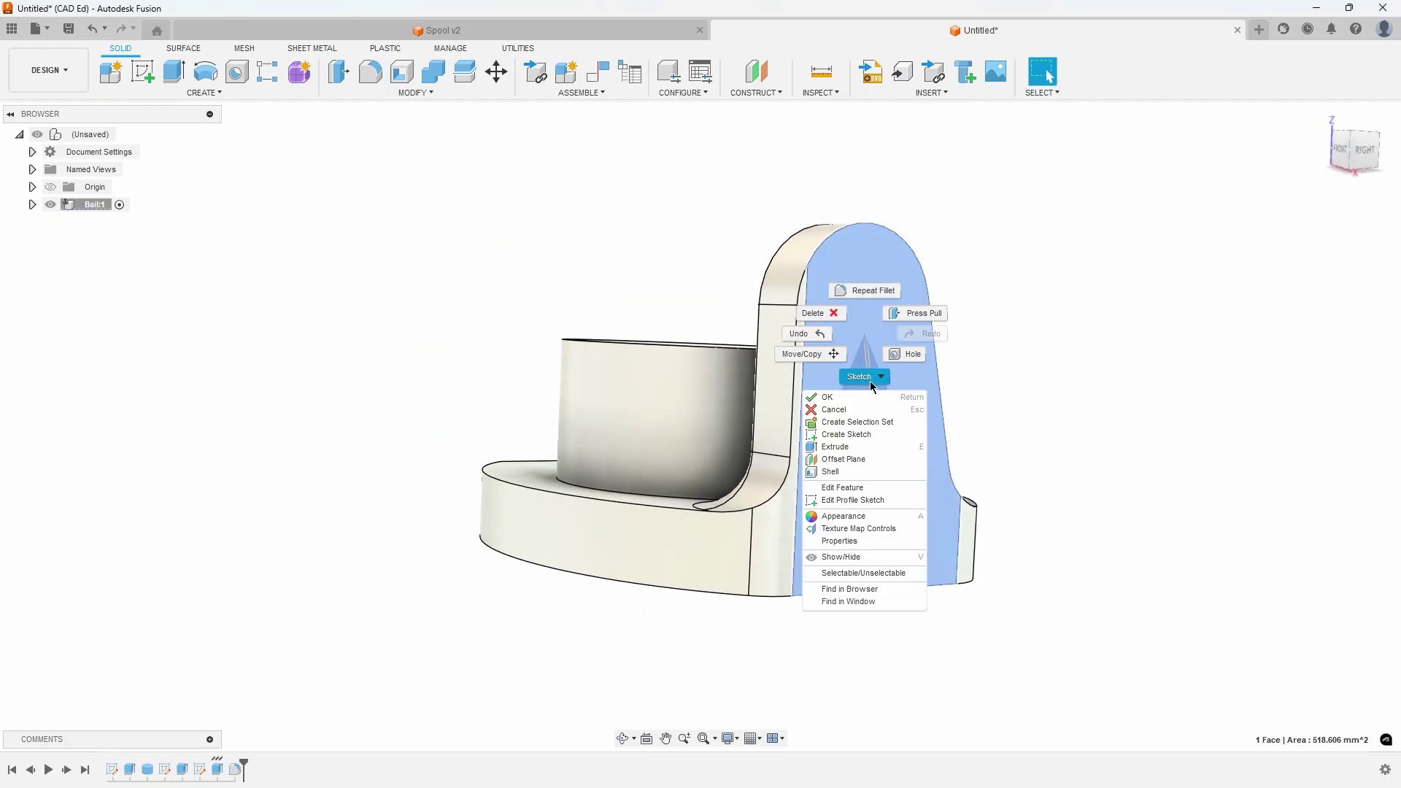
pyautogui.click(867, 436)
pyautogui.scroll(5, 720, 301)
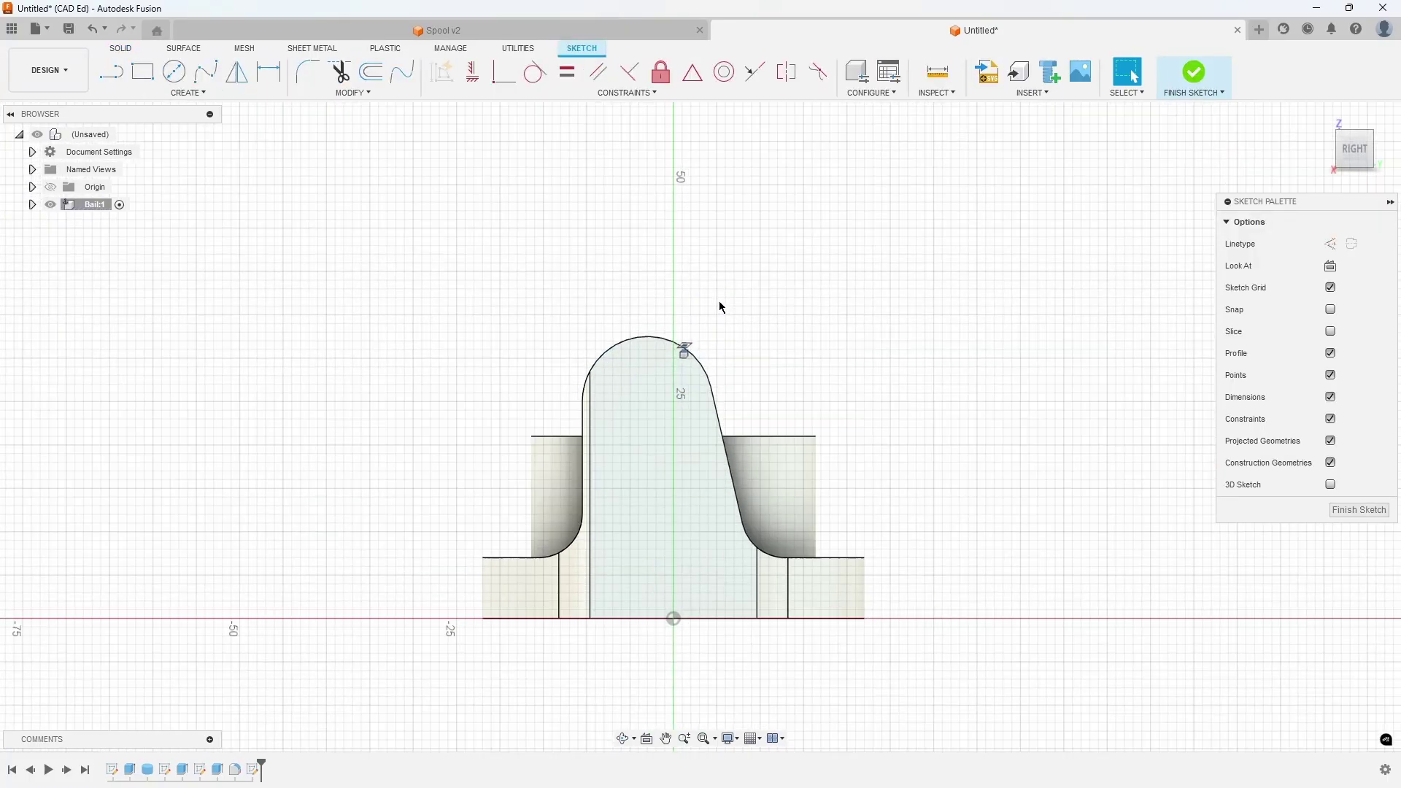
pyautogui.press('c')
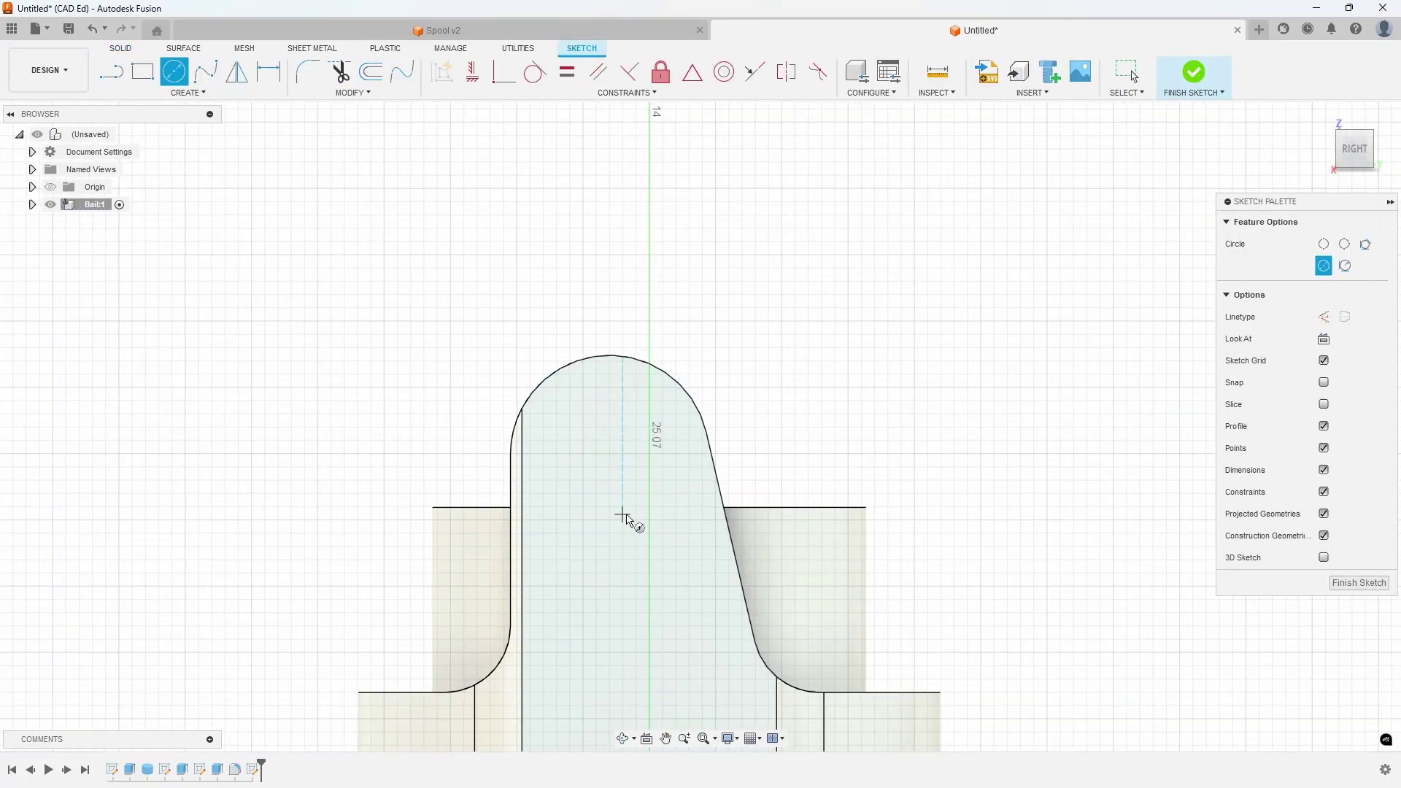
pyautogui.click(607, 485)
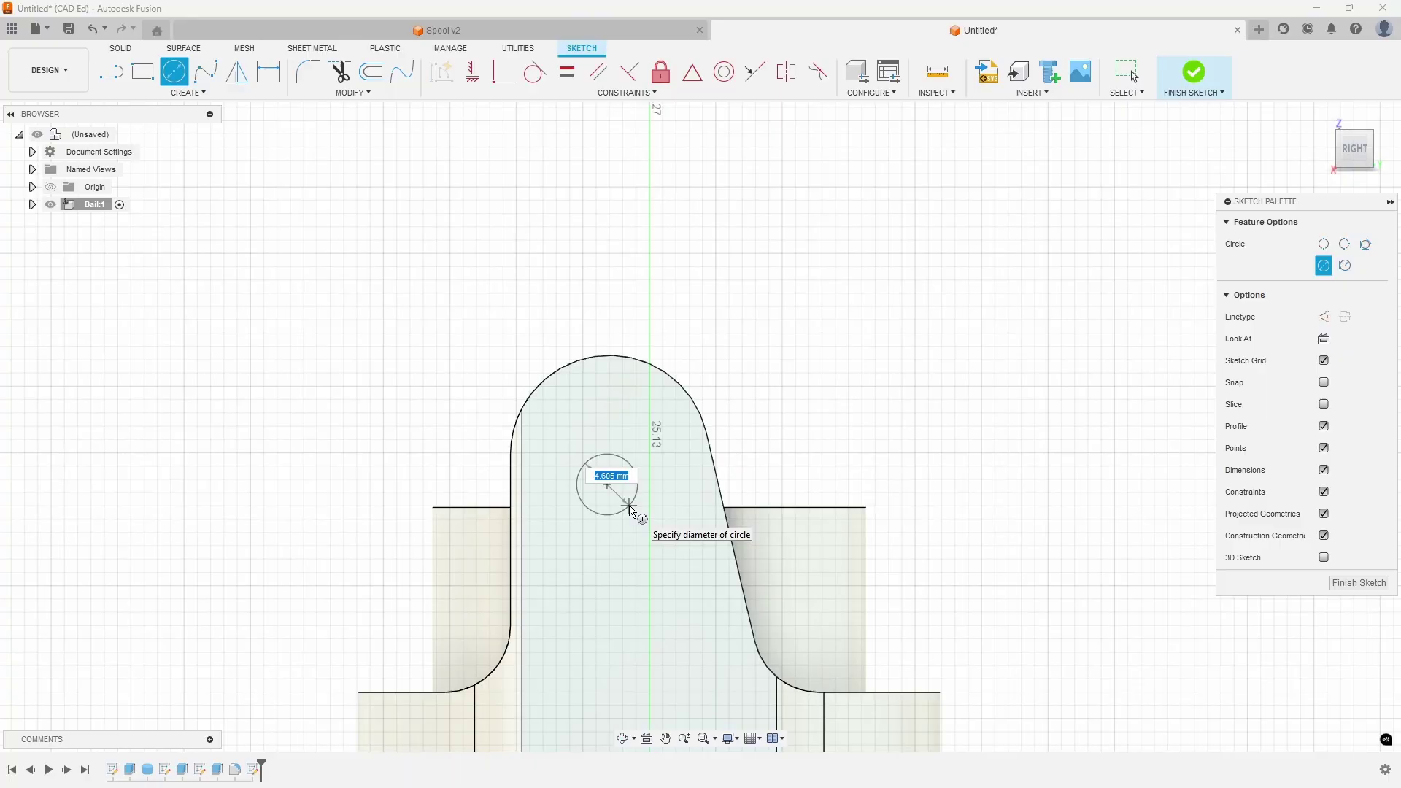
pyautogui.write('8')
pyautogui.press('Return')
pyautogui.press('Escape')
pyautogui.scroll(-2, 642, 365)
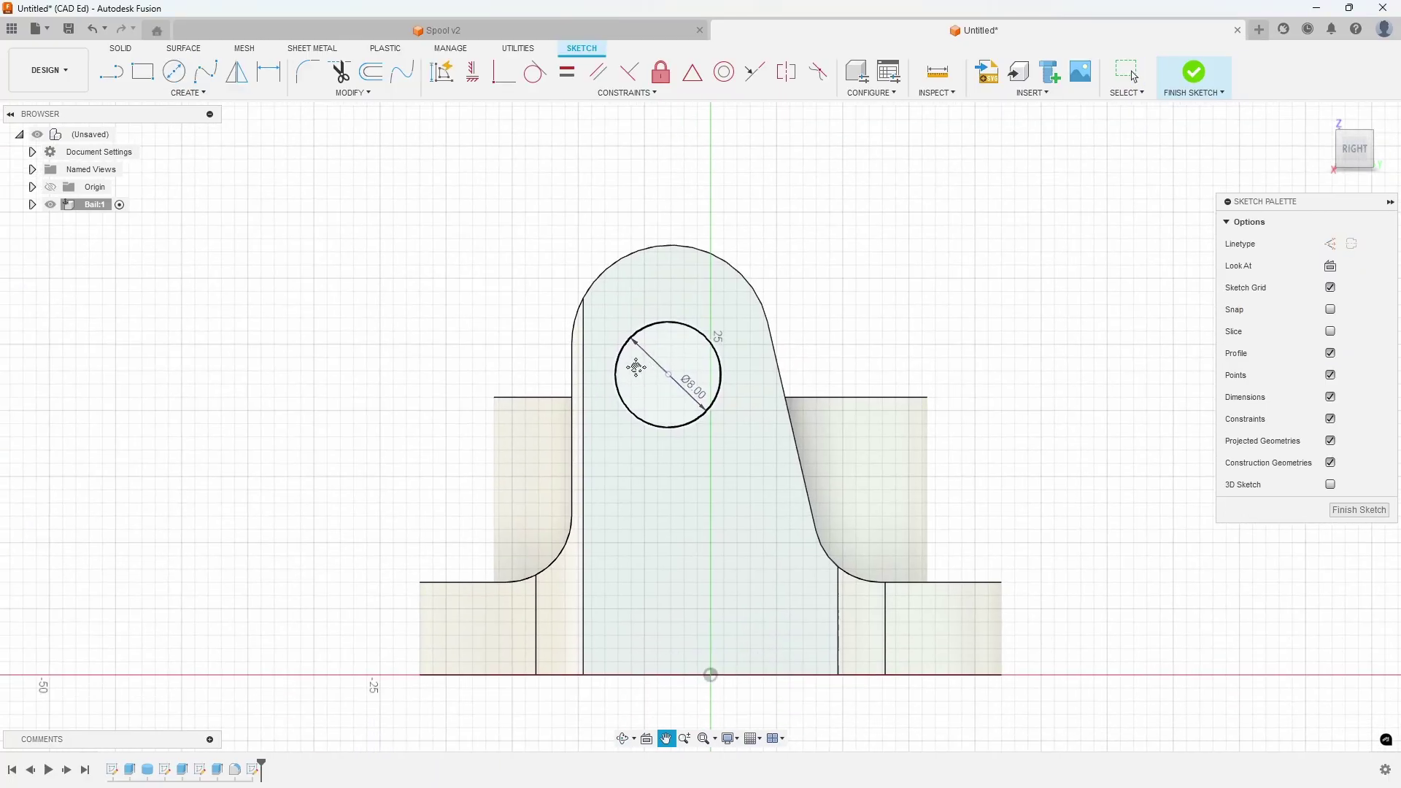
# Step: Draw three connected lines below the circle: a vertical tangent side, a horizontal bottom line and a slanted side tangent to the circle
pyautogui.scroll(2, 642, 292)
pyautogui.click(111, 71)
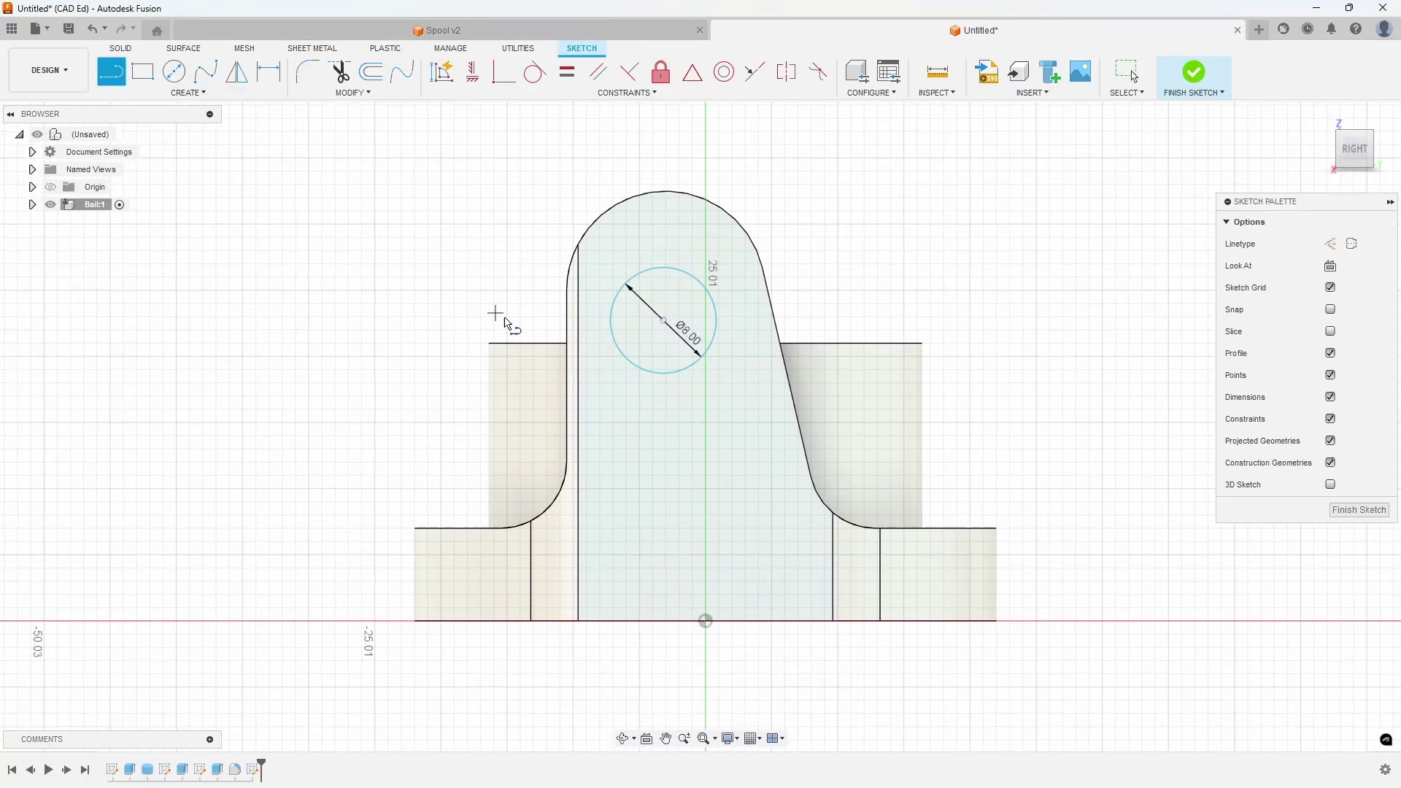
pyautogui.click(611, 321)
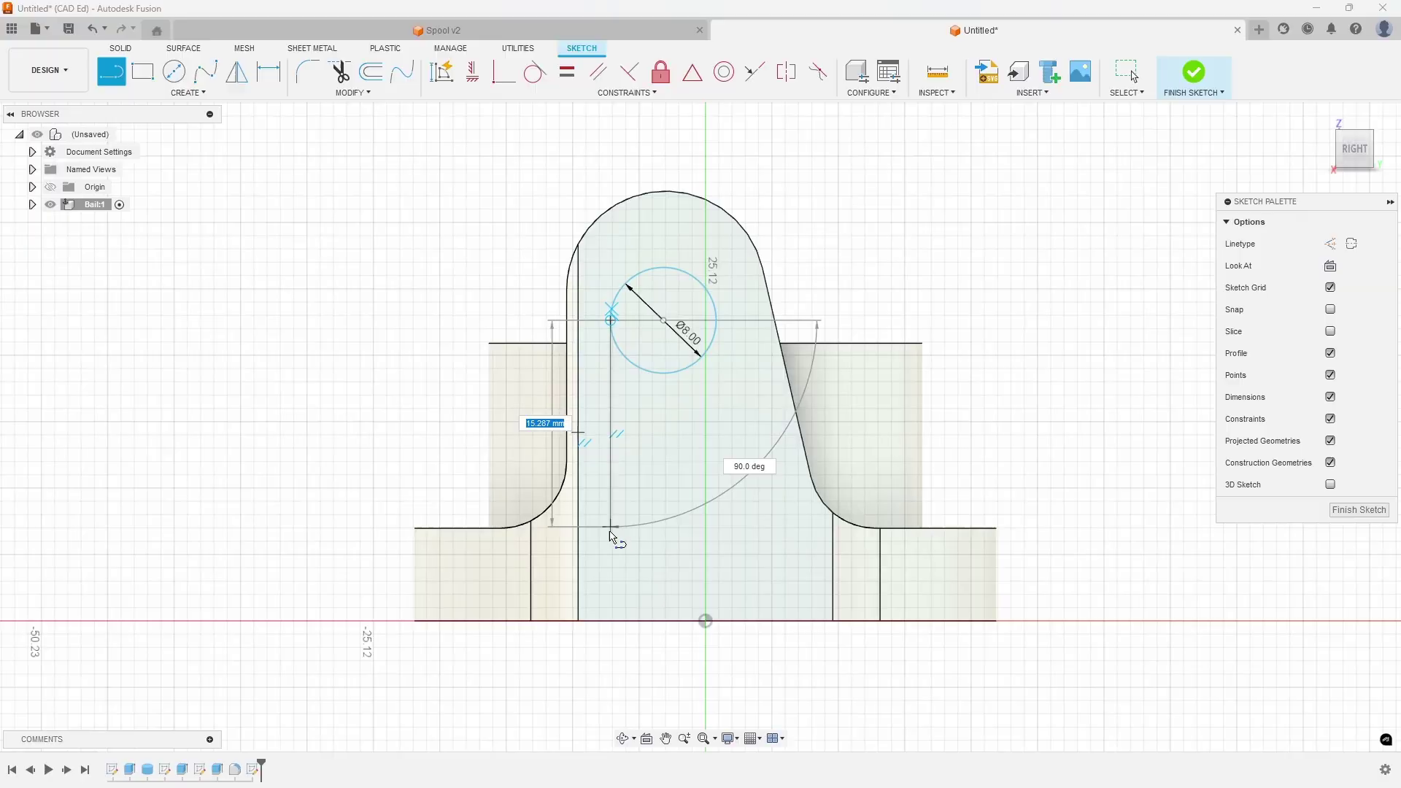
pyautogui.click(610, 542)
pyautogui.click(791, 542)
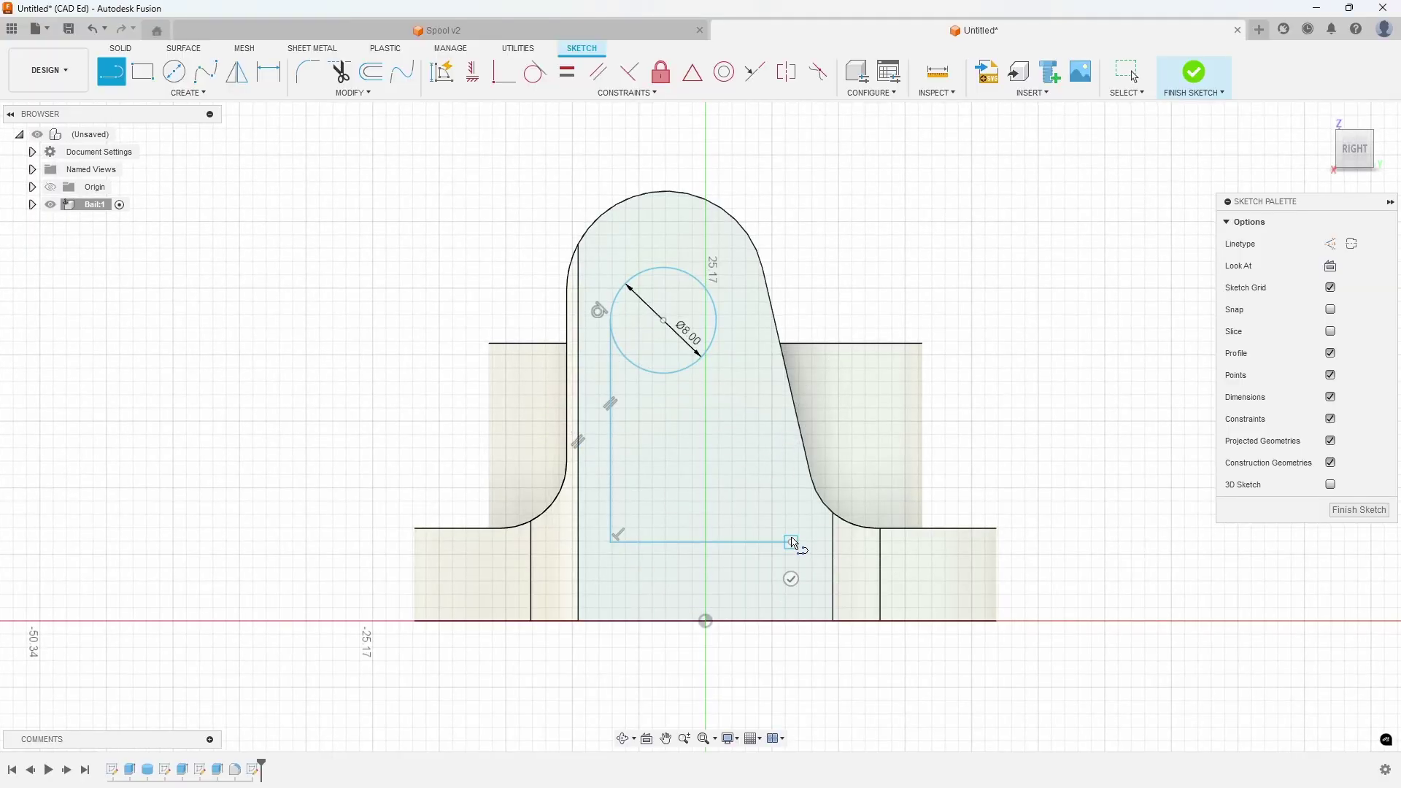
pyautogui.click(714, 310)
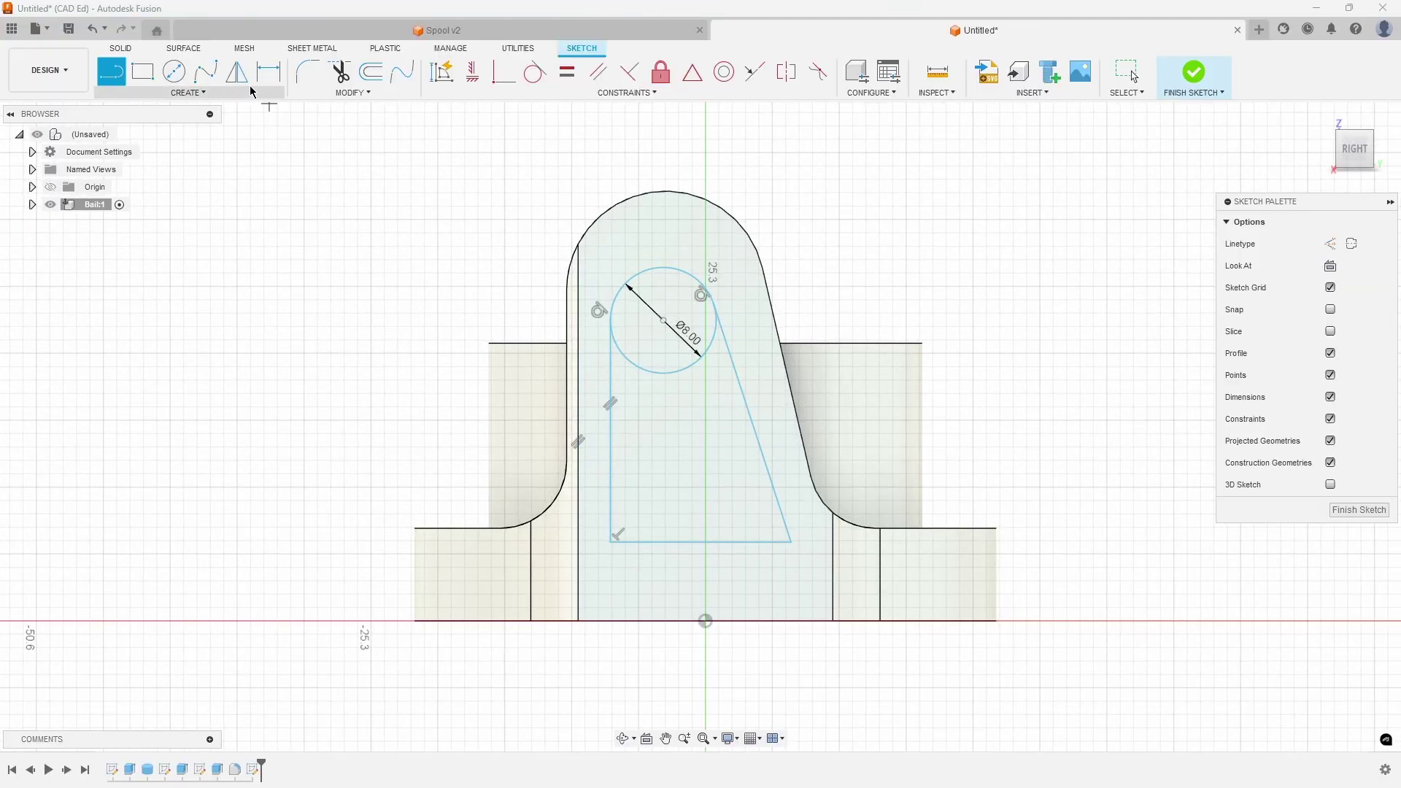
# Step: Dimension the distance from the profile's bottom line to the circle's centre as 12 mm
pyautogui.click(269, 71)
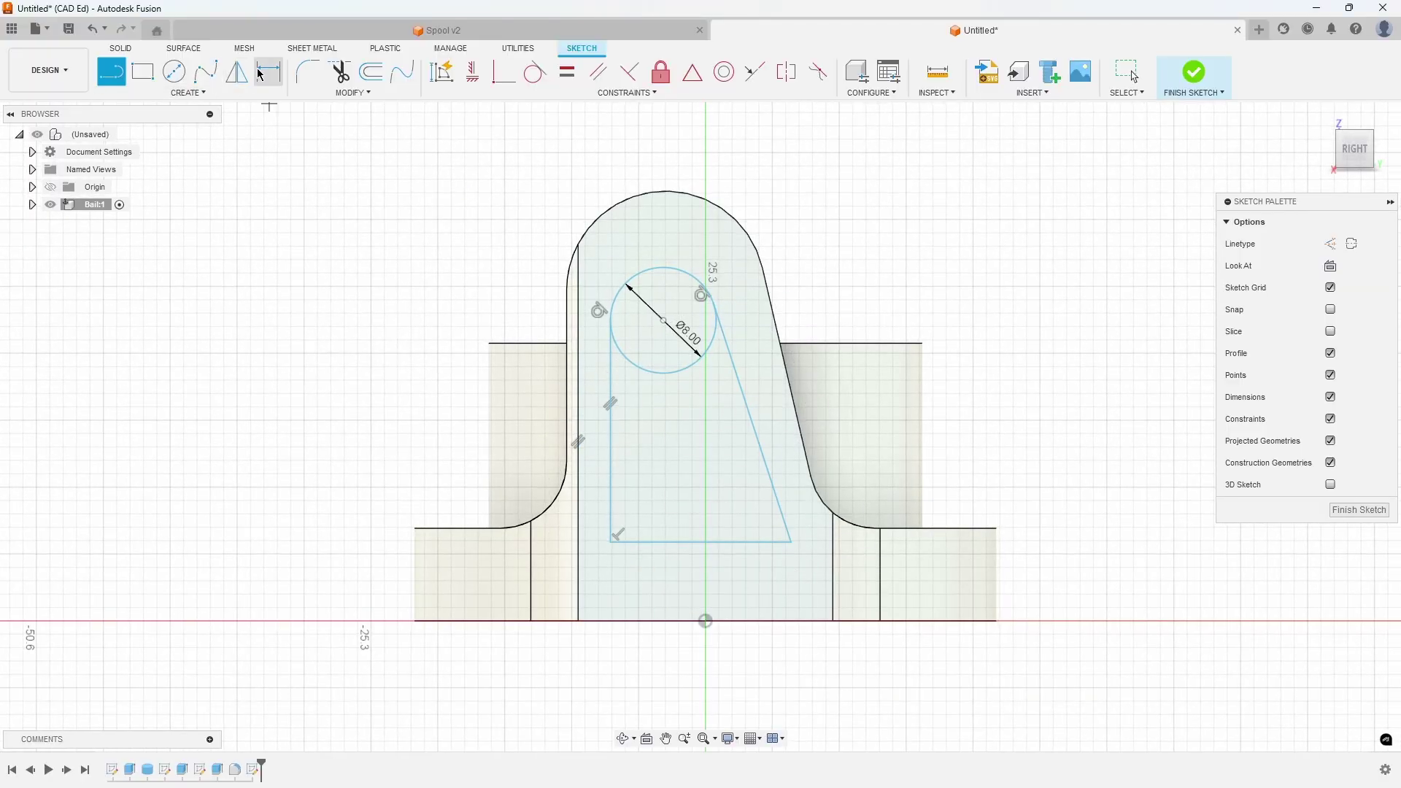
pyautogui.click(635, 541)
pyautogui.click(664, 321)
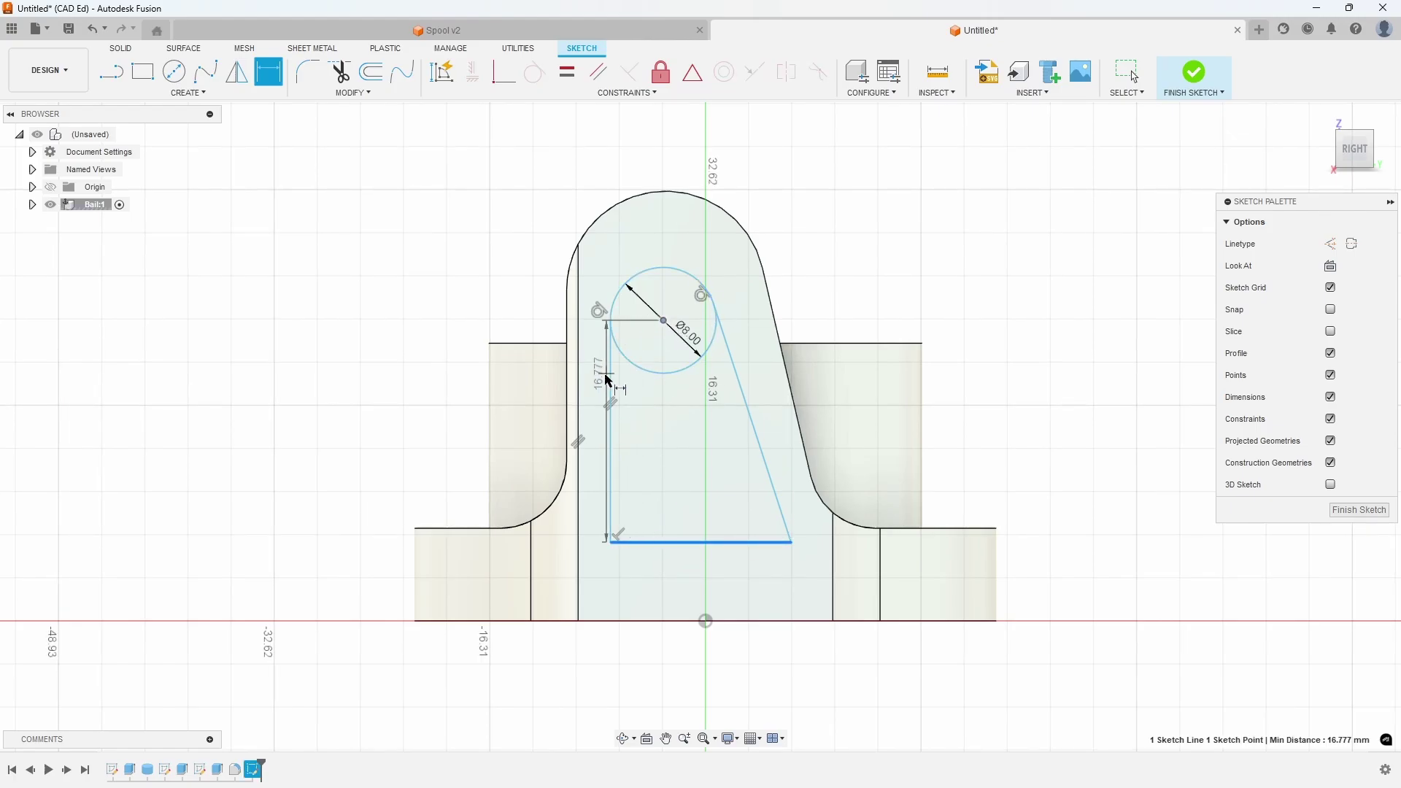
pyautogui.click(458, 410)
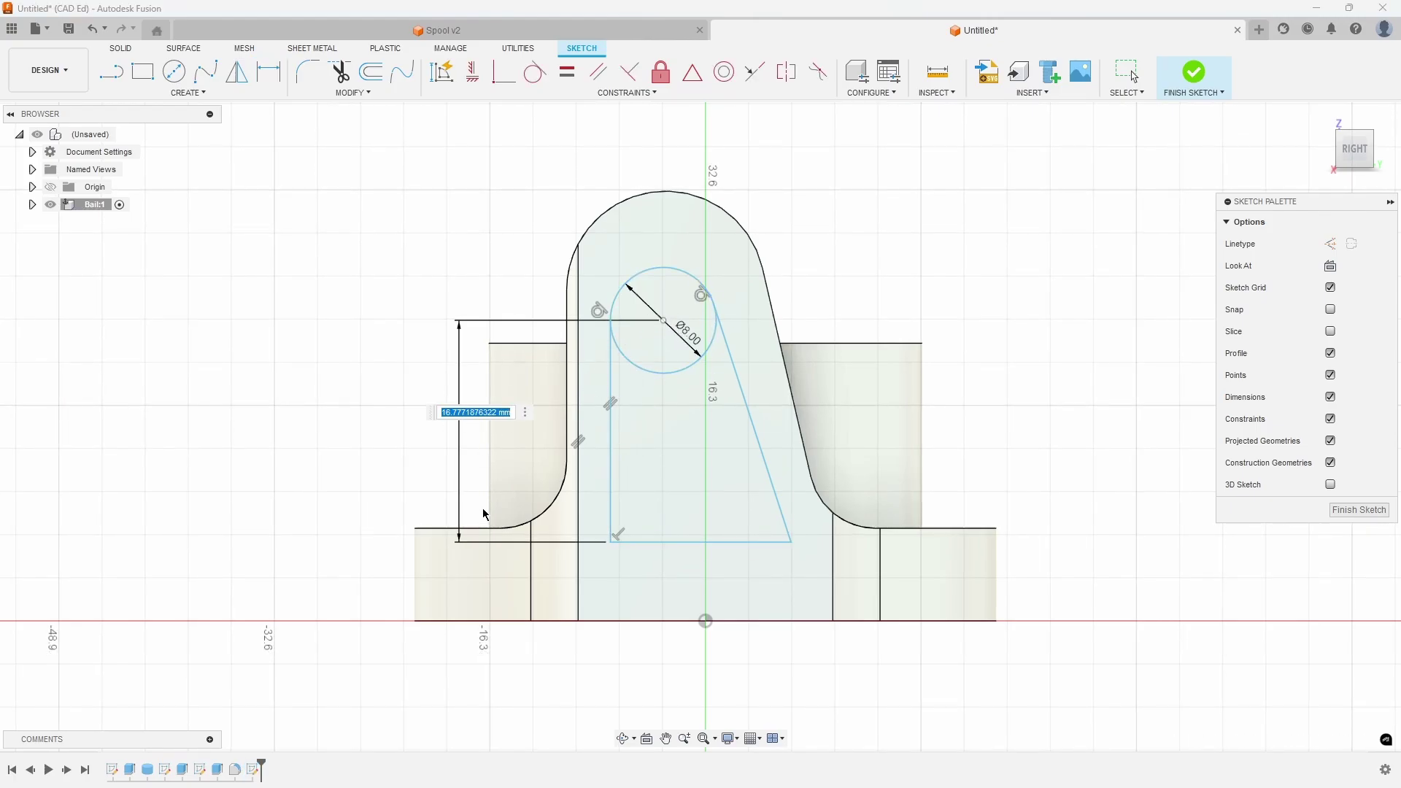
pyautogui.press('Return')
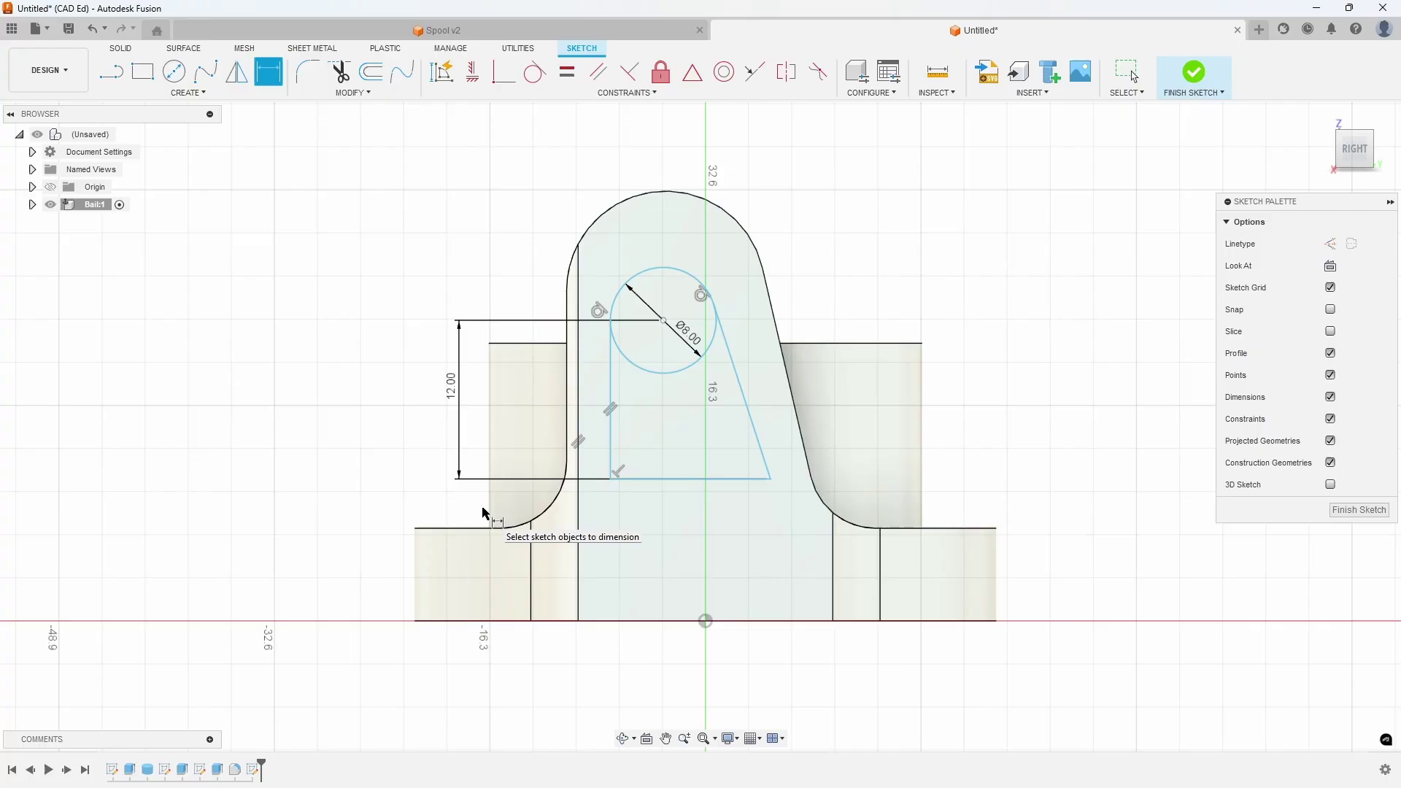
# Step: Constrain the profile's slanted line parallel to the upright's slanted outer edge
pyautogui.click(598, 71)
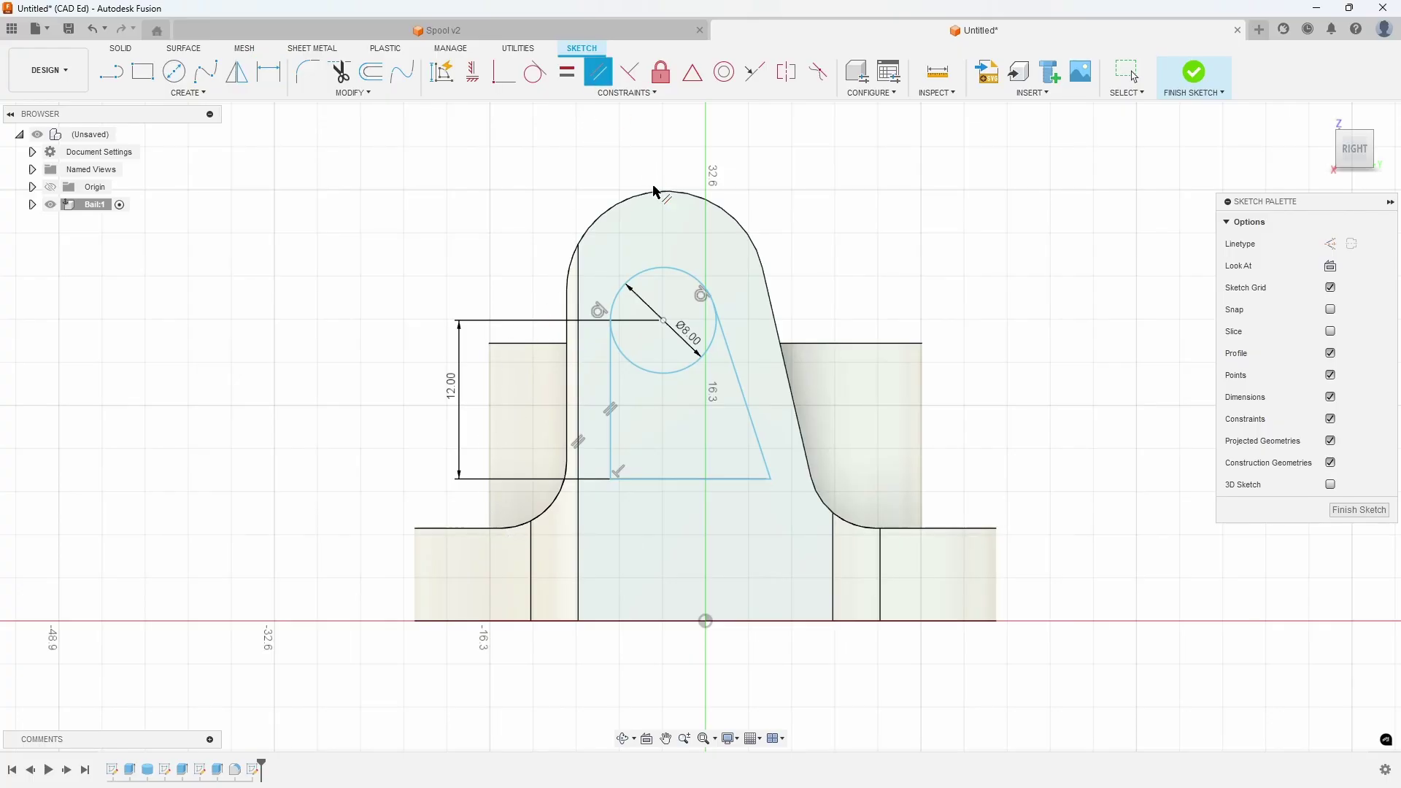
pyautogui.click(739, 390)
pyautogui.click(789, 399)
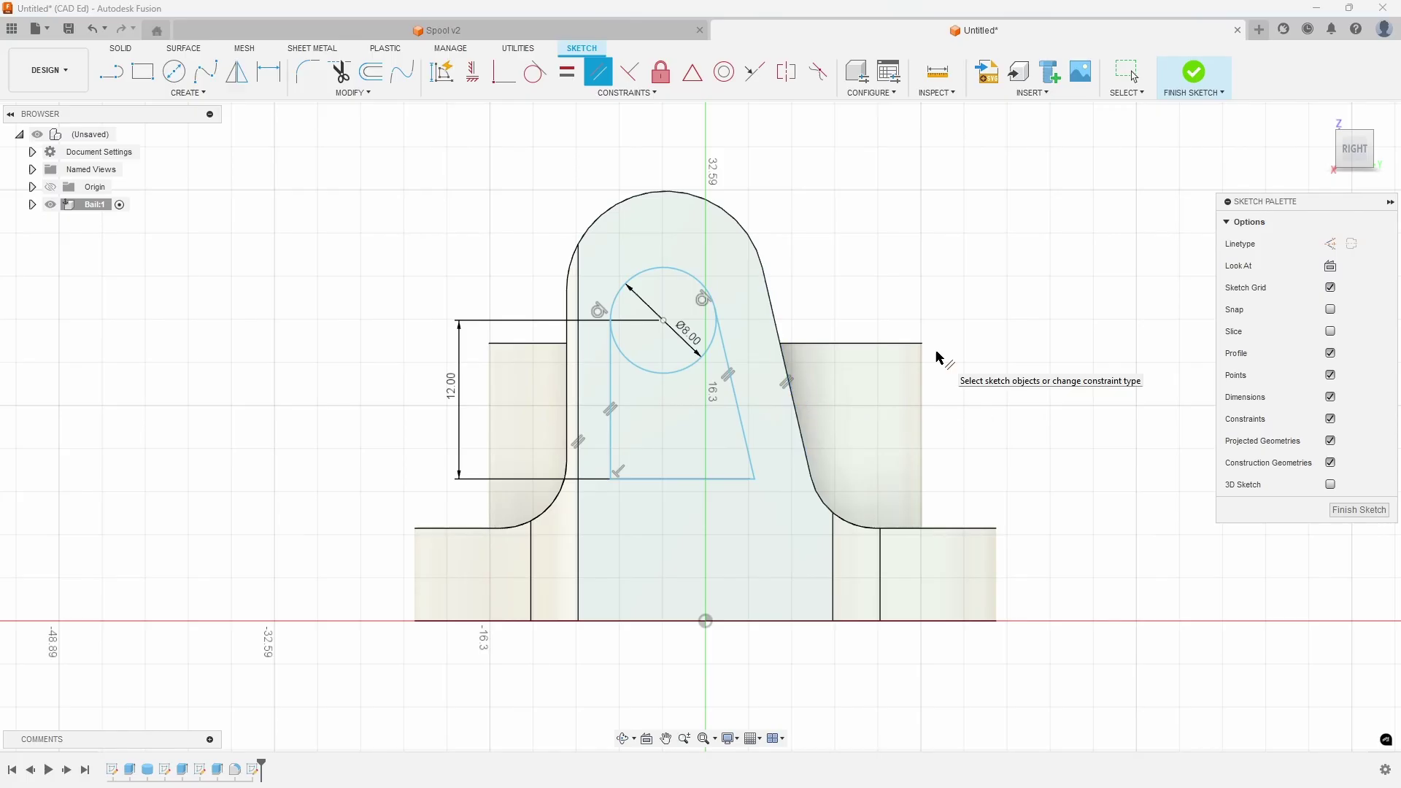
# Step: Centre the profile's bottom line on the face's bottom edge with a midpoint constraint and finish the sketch
pyautogui.click(692, 82)
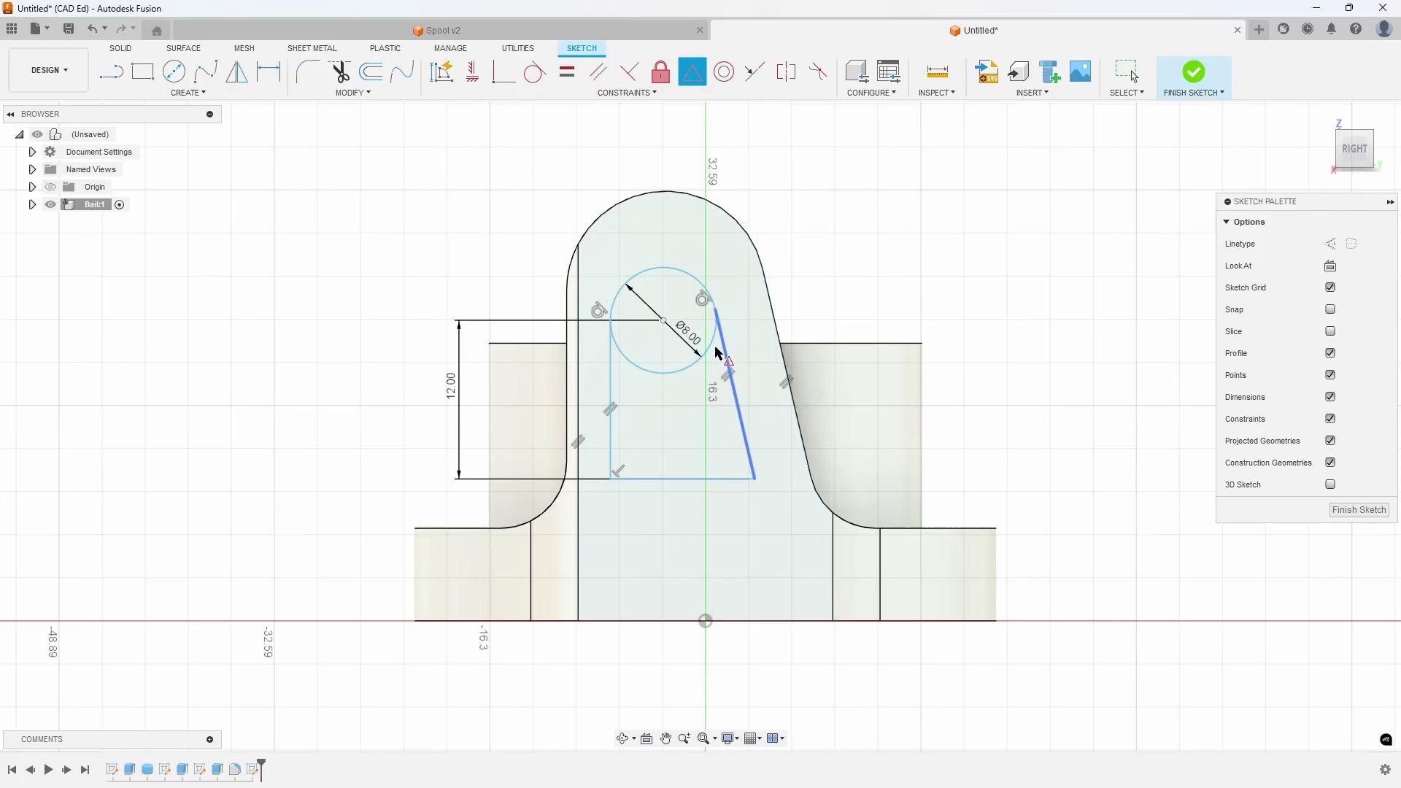
pyautogui.click(686, 479)
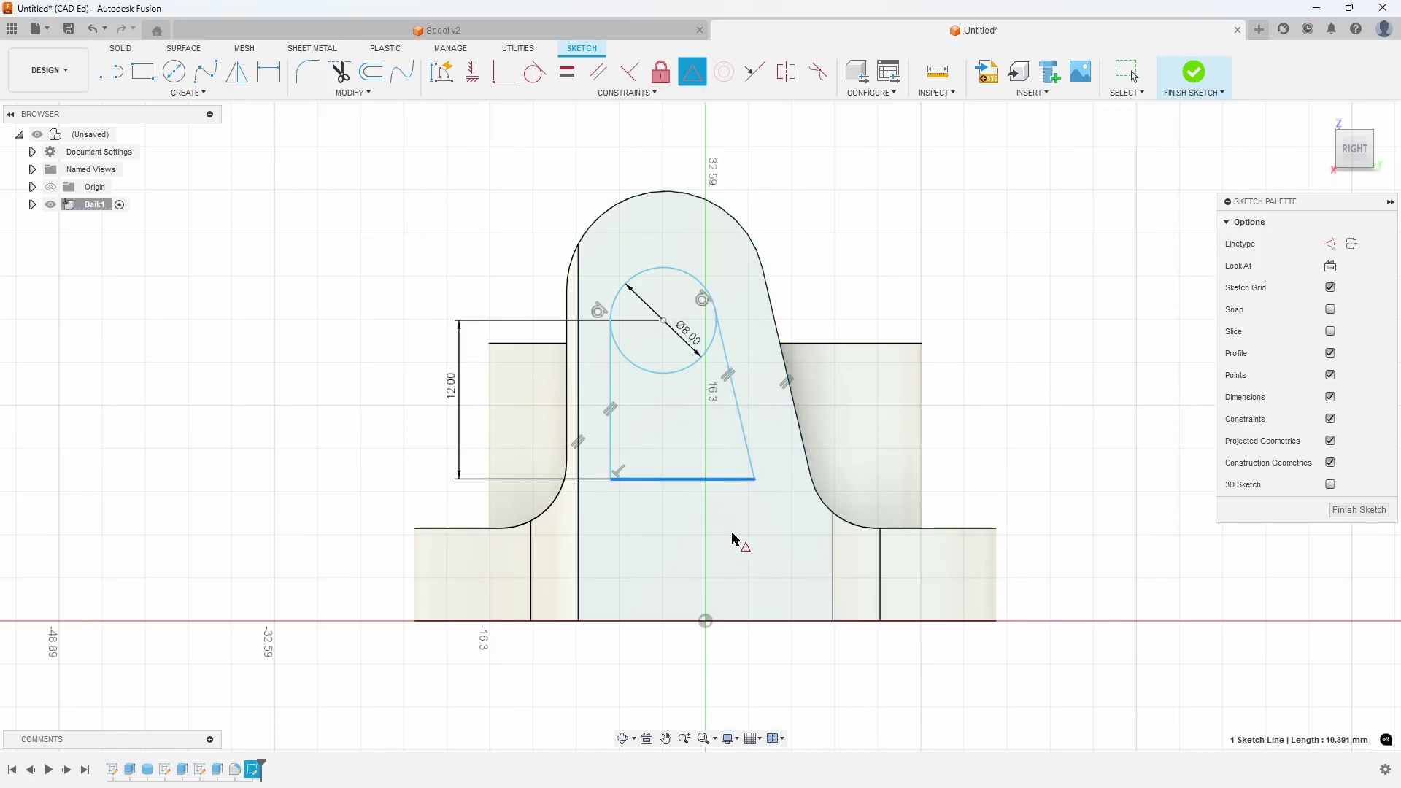
pyautogui.click(737, 618)
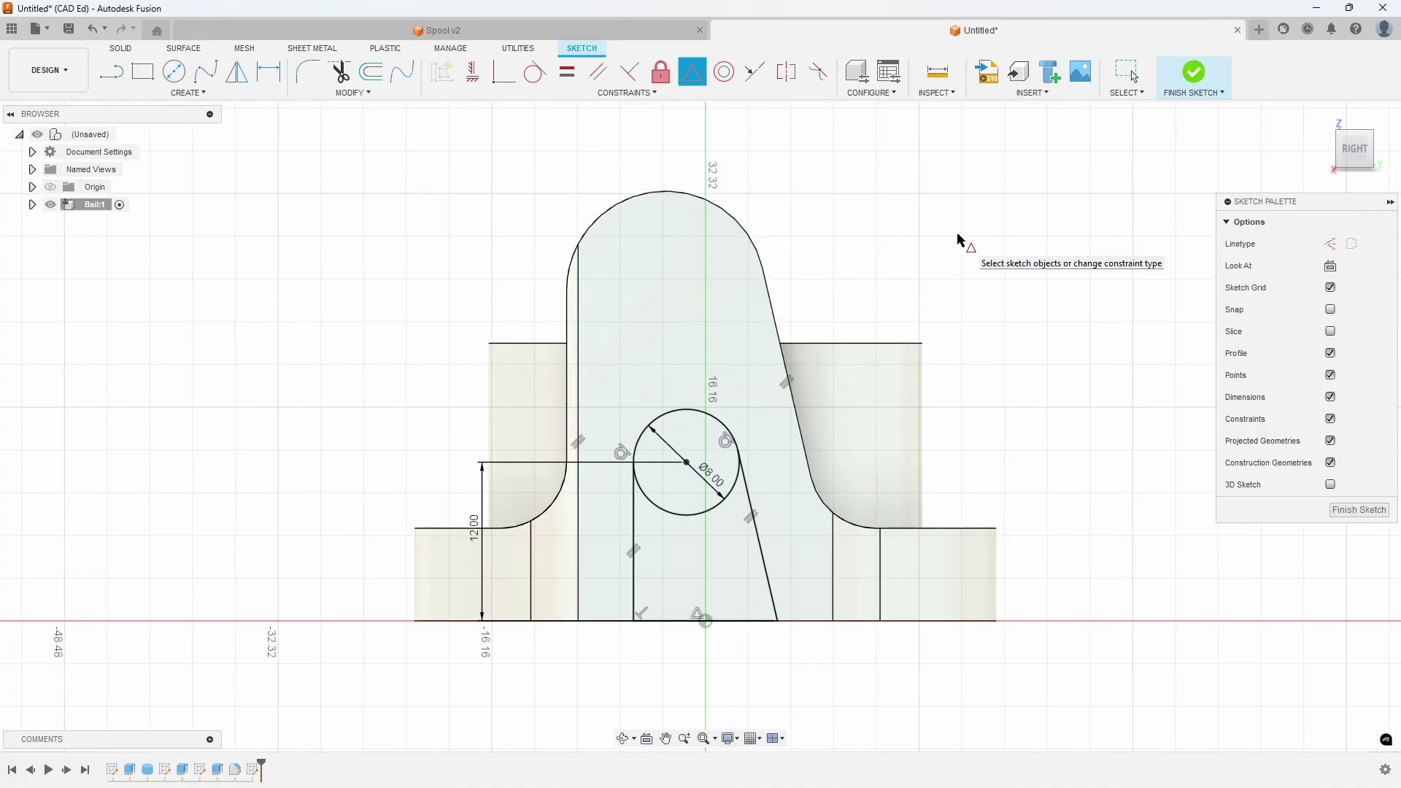
pyautogui.click(1359, 510)
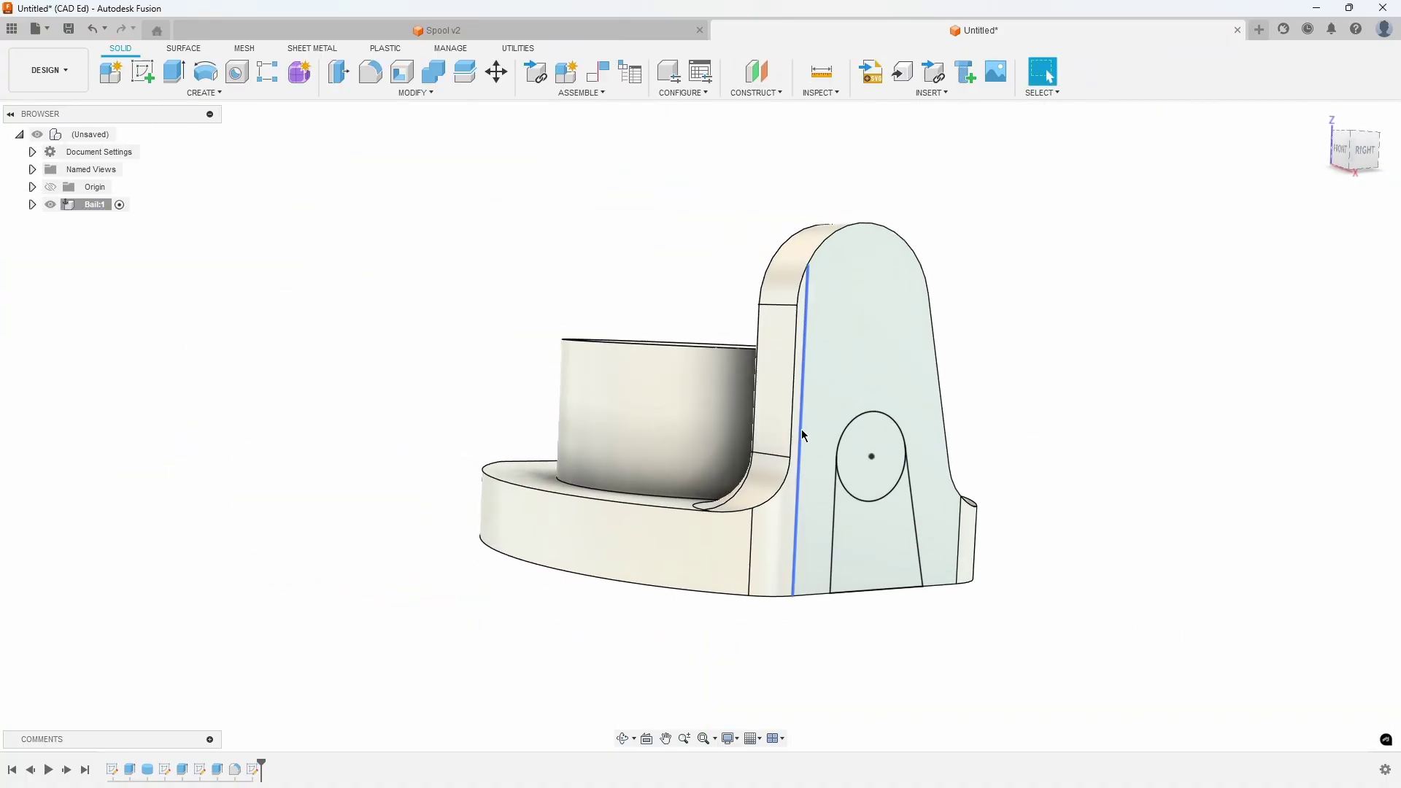
# Step: Start an extrude of the circle and the tapered profile together, pulling them inward into the upright as a cut
pyautogui.scroll(5, 899, 545)
pyautogui.click(899, 491)
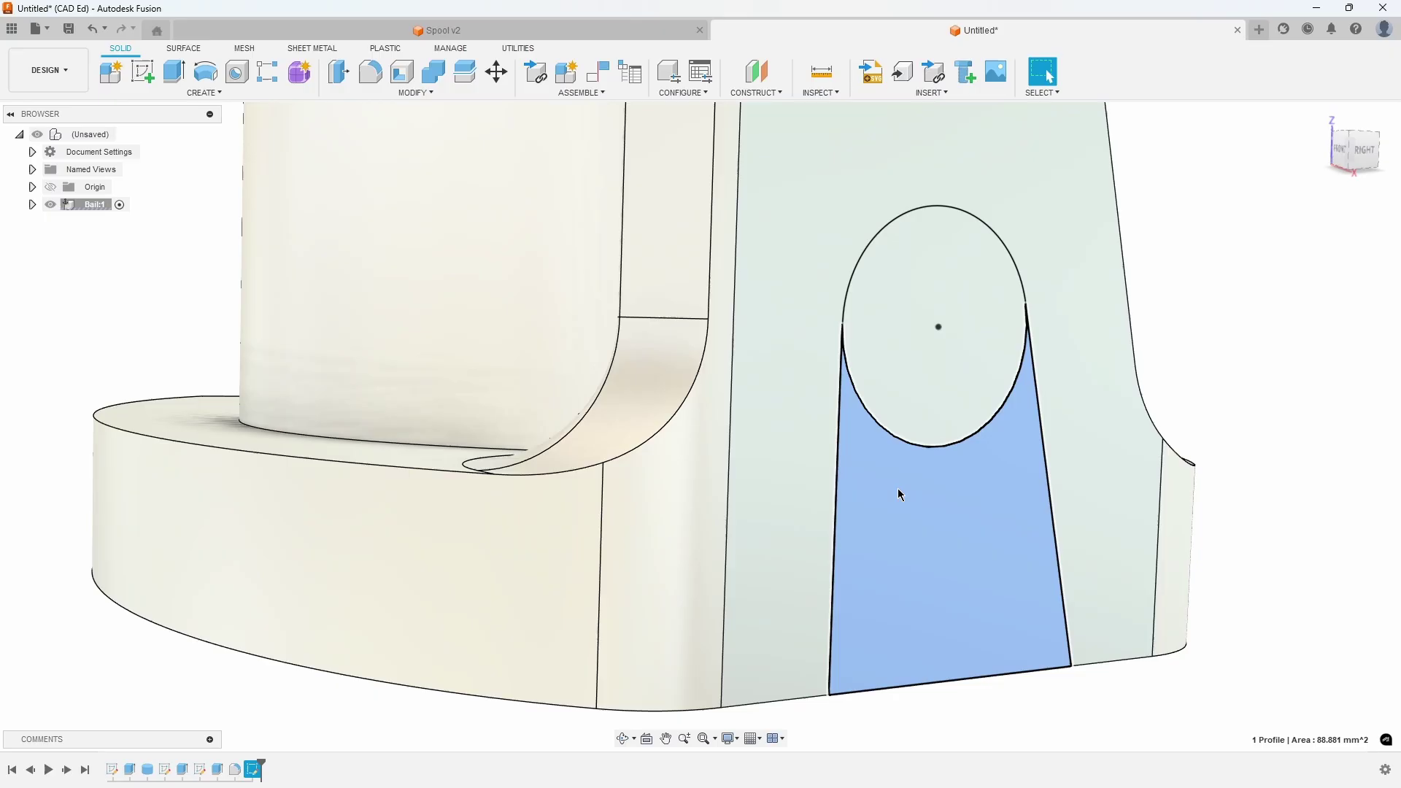
pyautogui.keyDown('ctrl'); pyautogui.click(890, 377); pyautogui.keyUp('ctrl')
pyautogui.rightClick(890, 377)
pyautogui.click(831, 463)
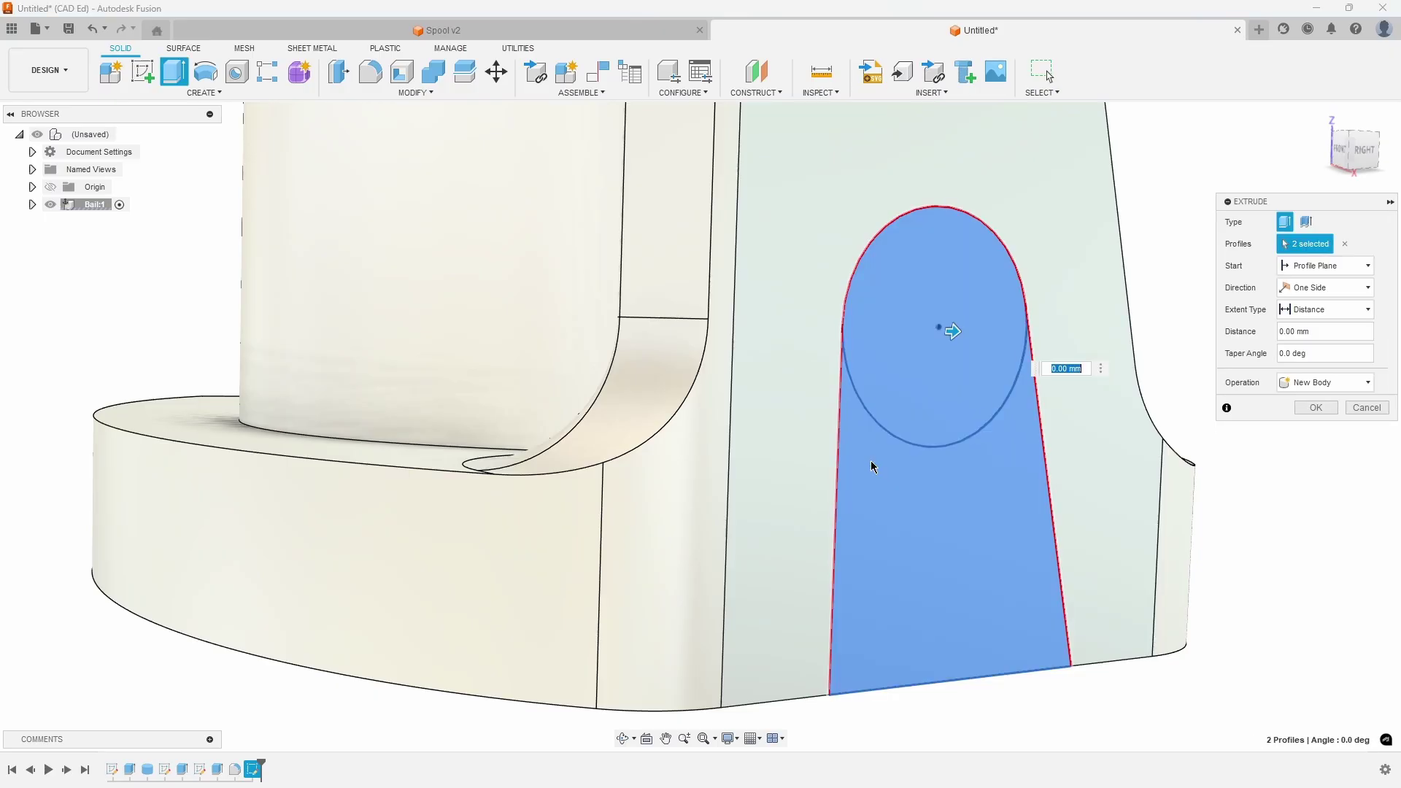
pyautogui.moveTo(853, 350); pyautogui.dragTo(835, 337)
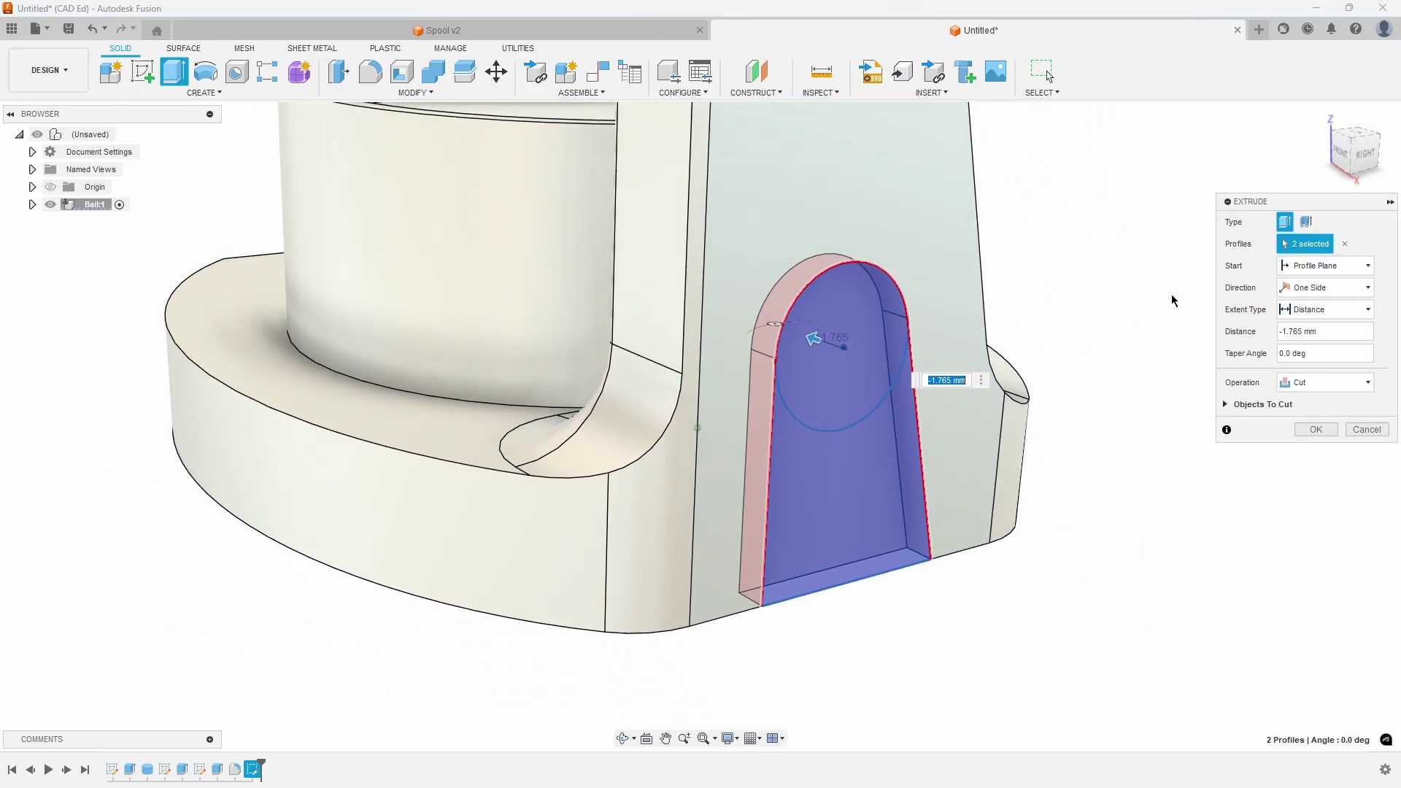
# Step: Extend the cut to the cylinder's outer wall using the To Object extent with a 4 mm offset, and apply the extrude
pyautogui.click(1343, 313)
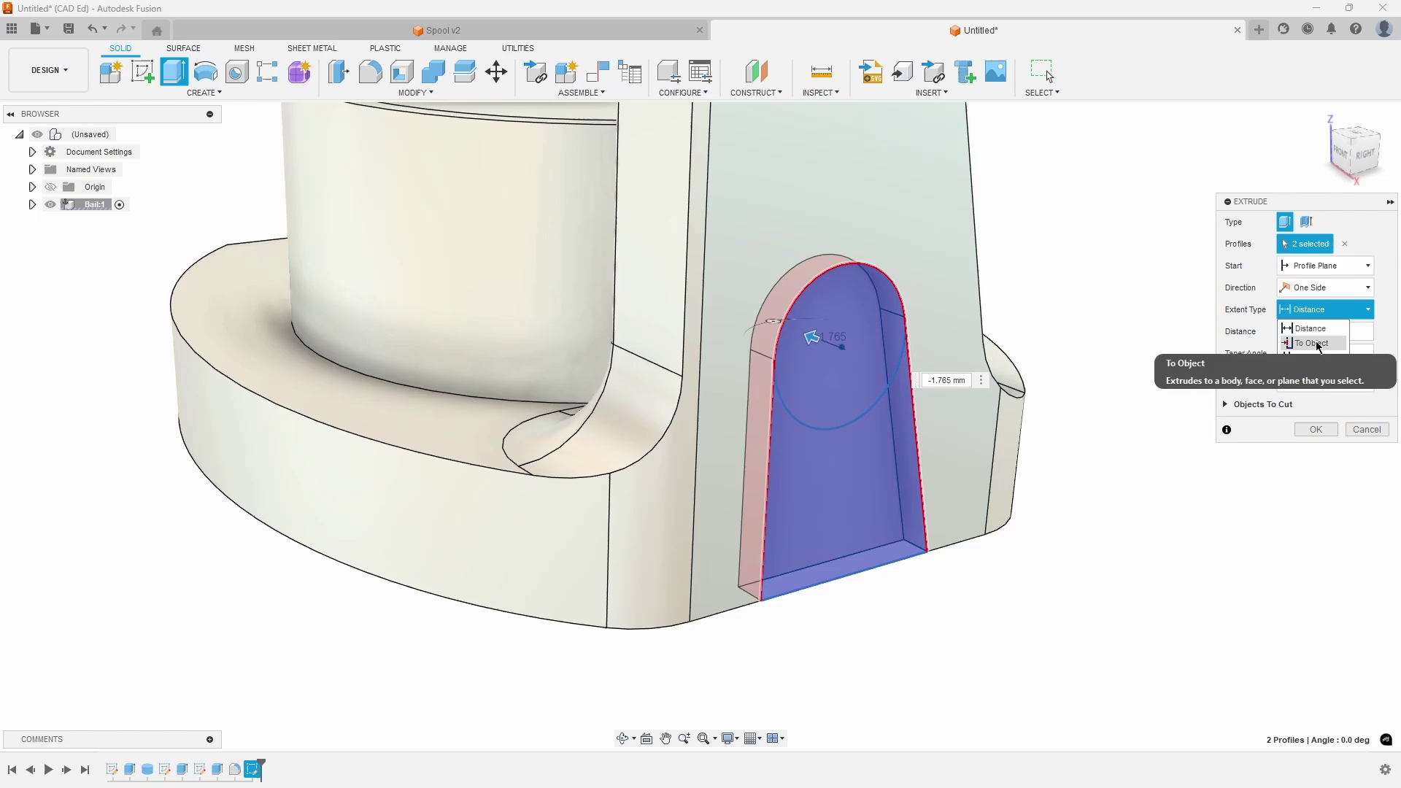
pyautogui.click(1314, 343)
pyautogui.keyDown('shift'); pyautogui.moveTo(846, 350); pyautogui.dragTo(1326, 383, button='middle'); pyautogui.keyUp('shift')
pyautogui.click(758, 409)
pyautogui.press('Tab')
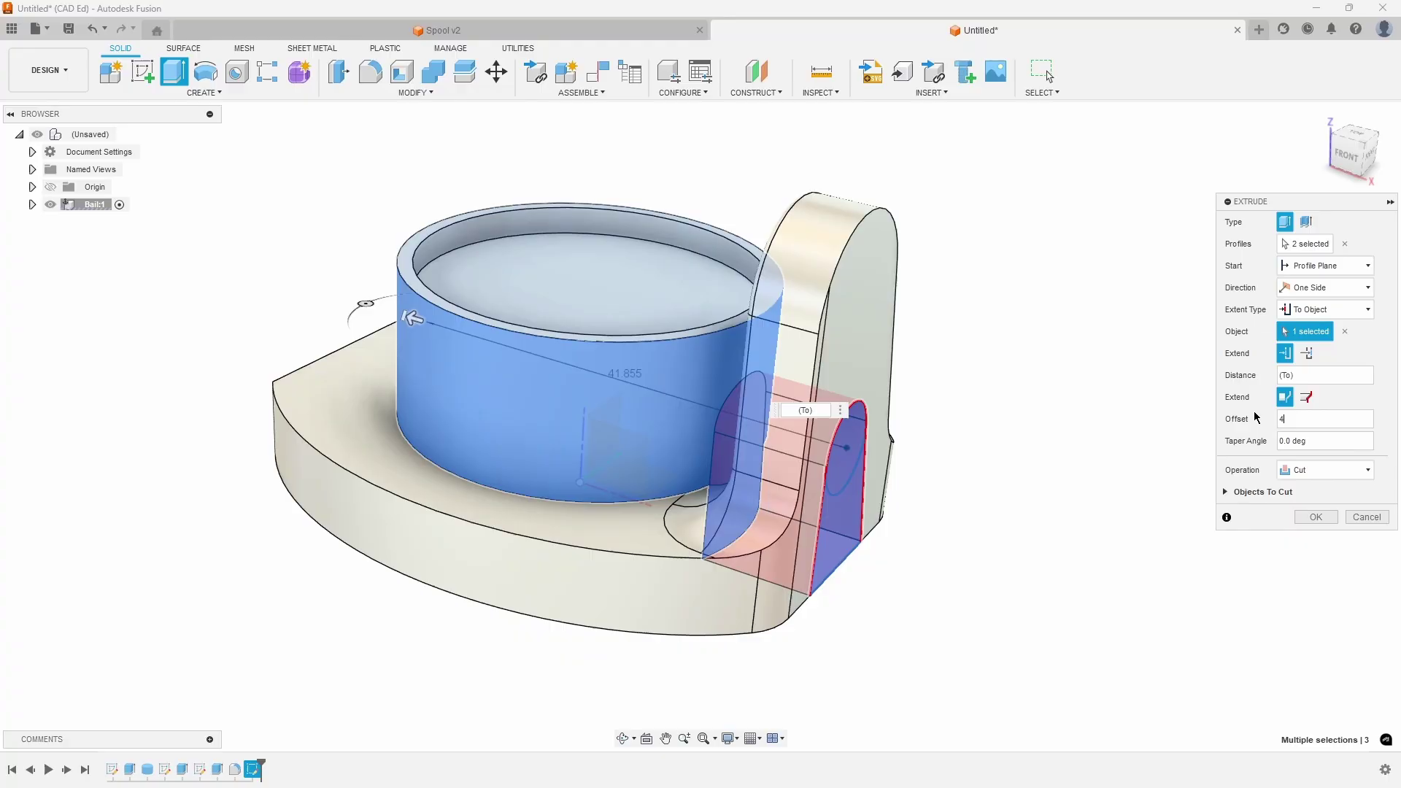
pyautogui.write('4')
pyautogui.keyDown('shift'); pyautogui.moveTo(1255, 417); pyautogui.dragTo(1308, 530, button='middle'); pyautogui.keyUp('shift')
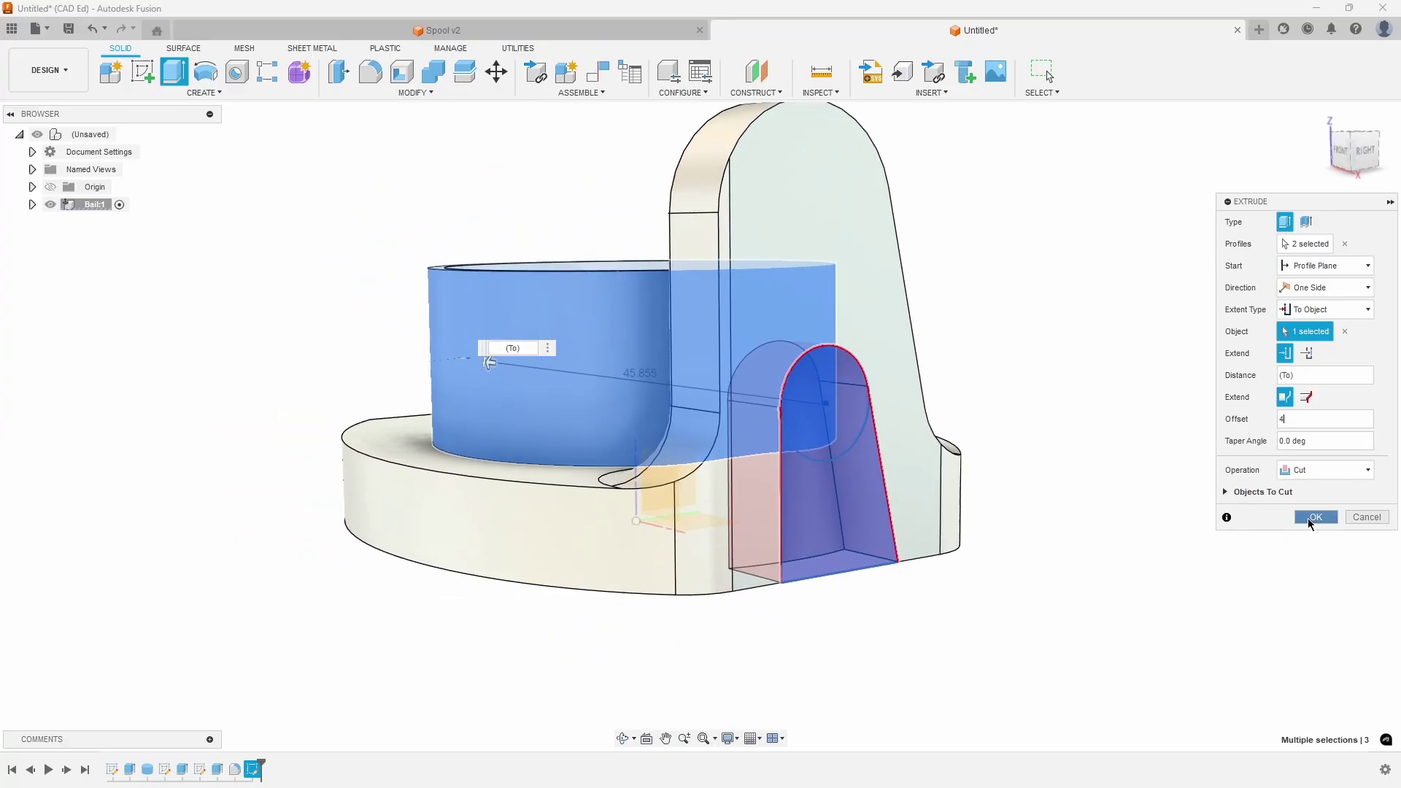
pyautogui.click(1313, 517)
# Step: Fillet the two bottom side edges of the new cut-out with a 2 mm radius
pyautogui.keyDown('shift'); pyautogui.moveTo(1110, 566); pyautogui.dragTo(907, 473, button='middle'); pyautogui.keyUp('shift')
pyautogui.click(904, 462)
pyautogui.rightClick(904, 462)
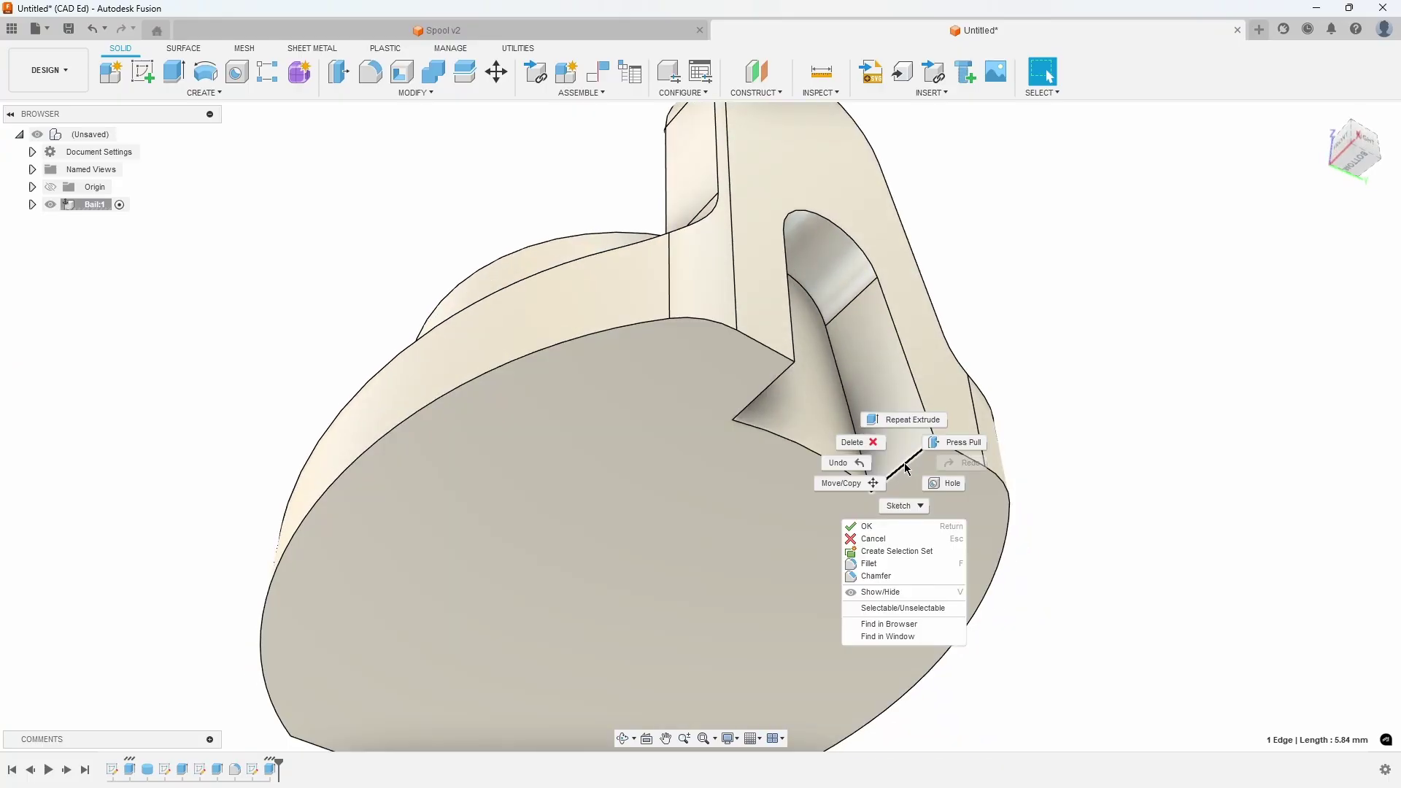
pyautogui.click(872, 564)
pyautogui.click(764, 393)
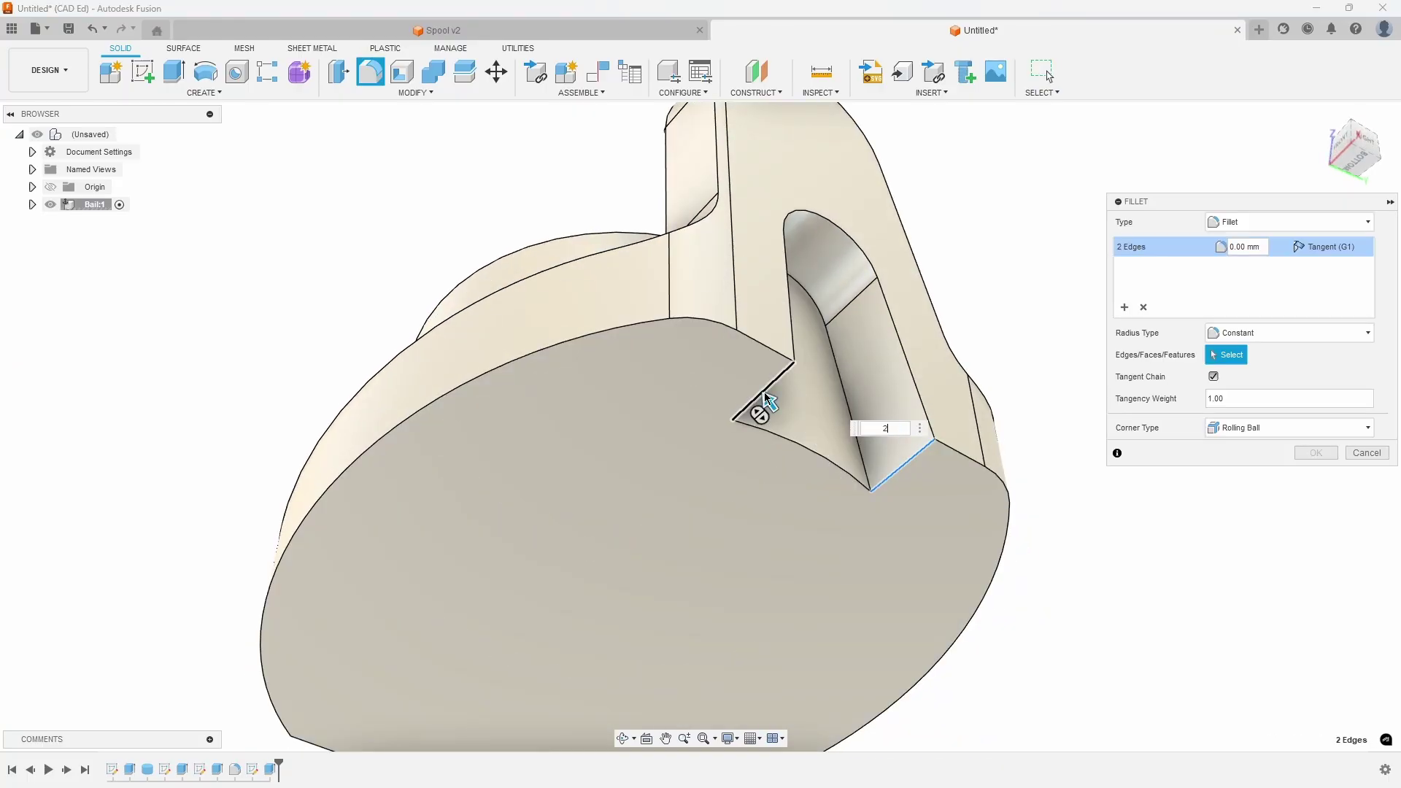
pyautogui.press('Return')
pyautogui.click(1316, 453)
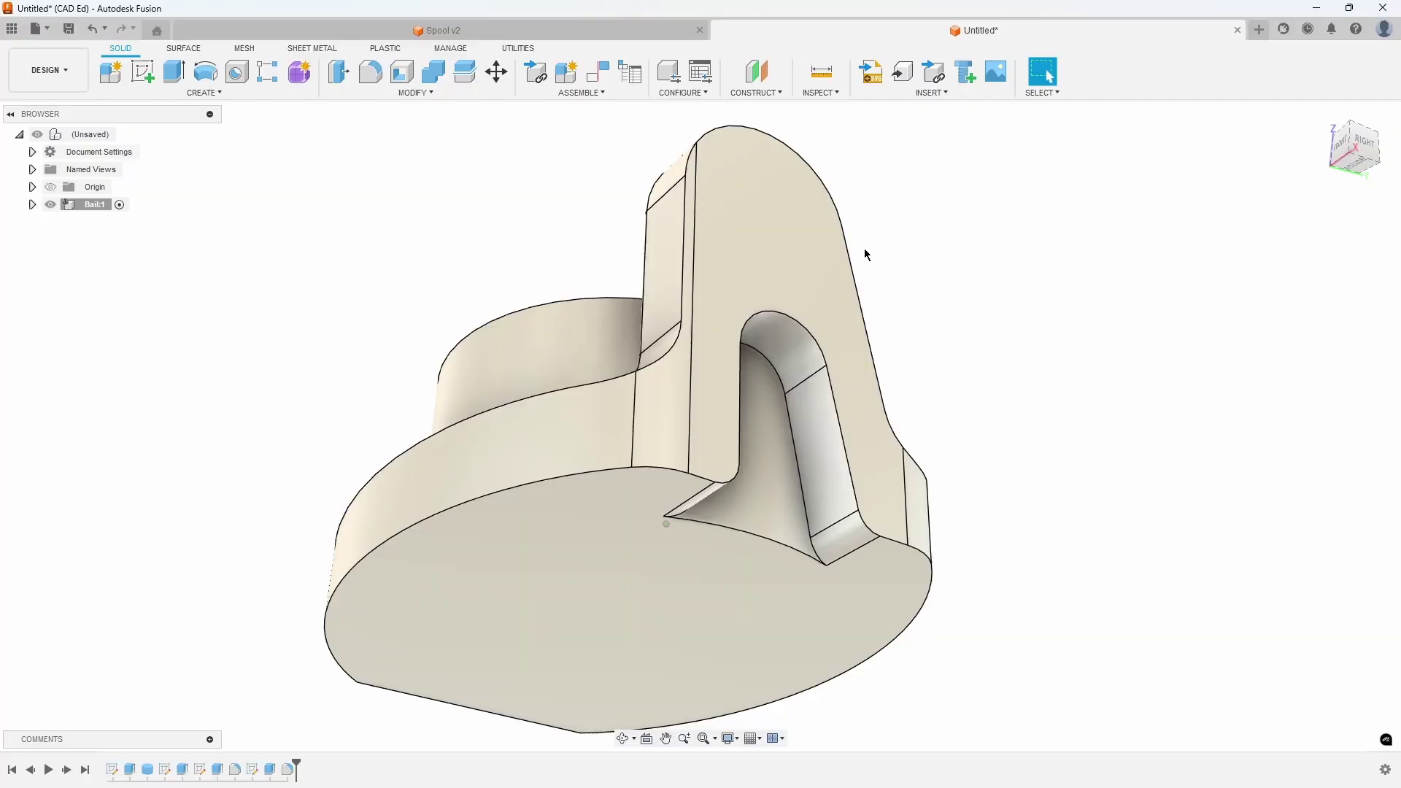
# Step: Add a simple 4 mm diameter hole near the upright's rounded top, running all the way through it
pyautogui.click(238, 79)
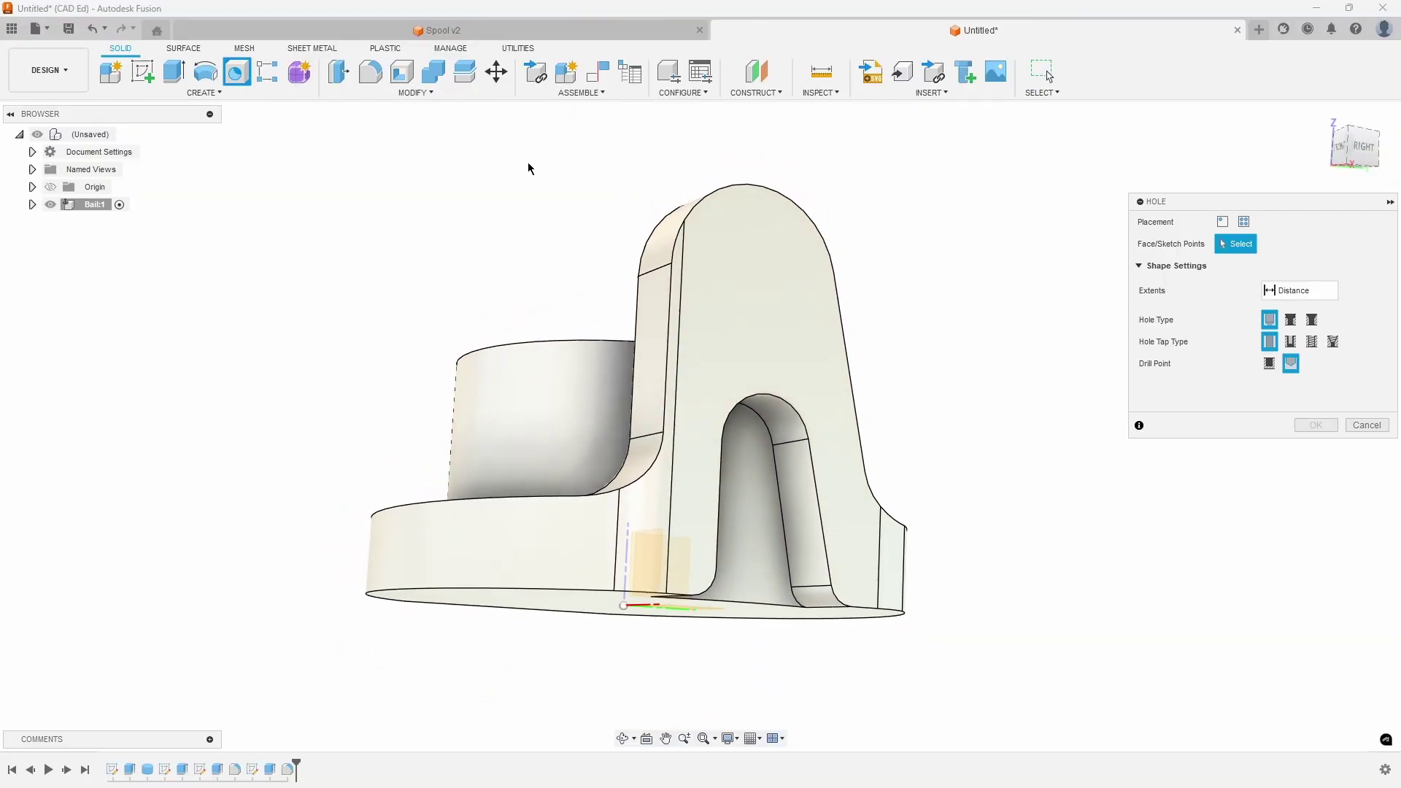
pyautogui.click(777, 245)
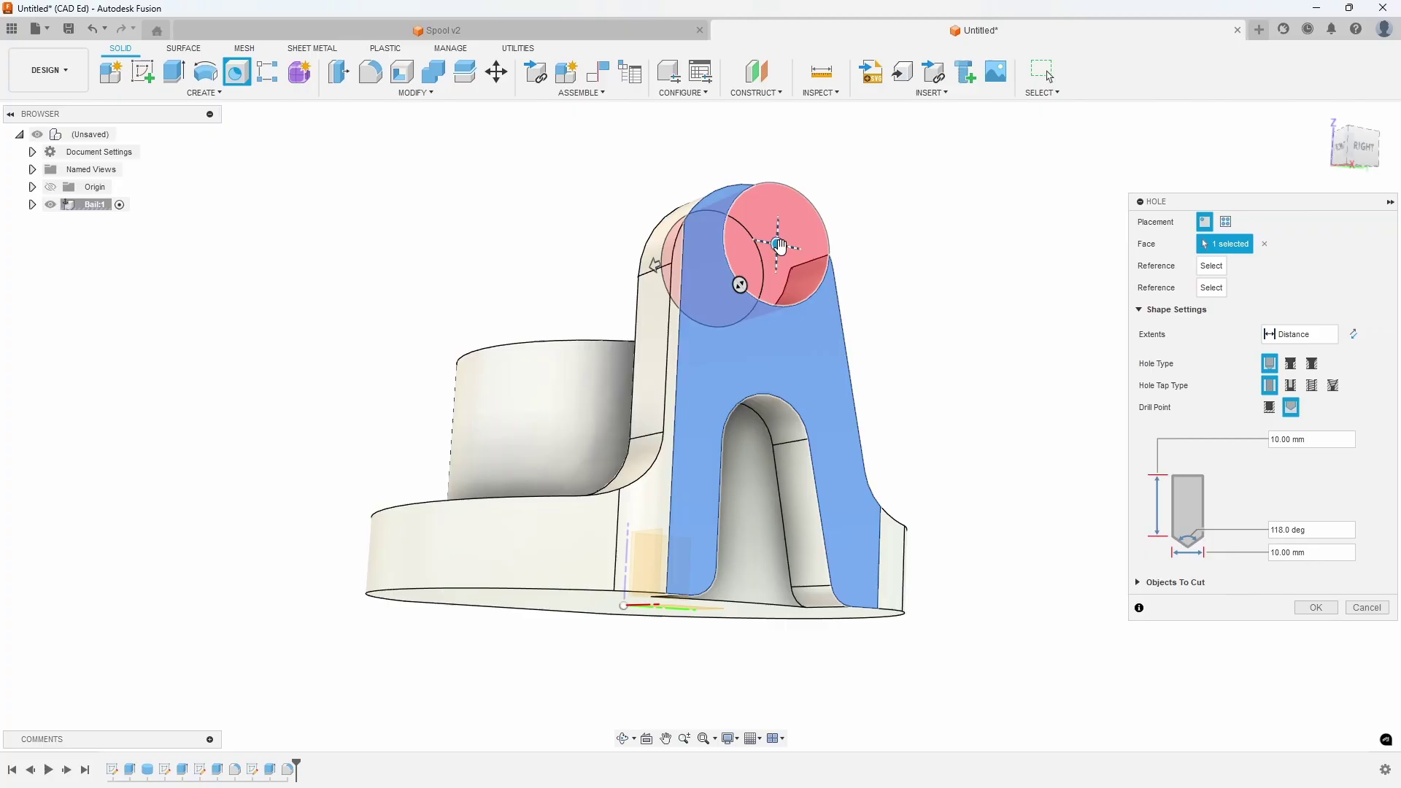
pyautogui.moveTo(777, 245)
pyautogui.mouseDown()
pyautogui.moveTo(778, 268)
pyautogui.moveTo(757, 279)
pyautogui.mouseUp()
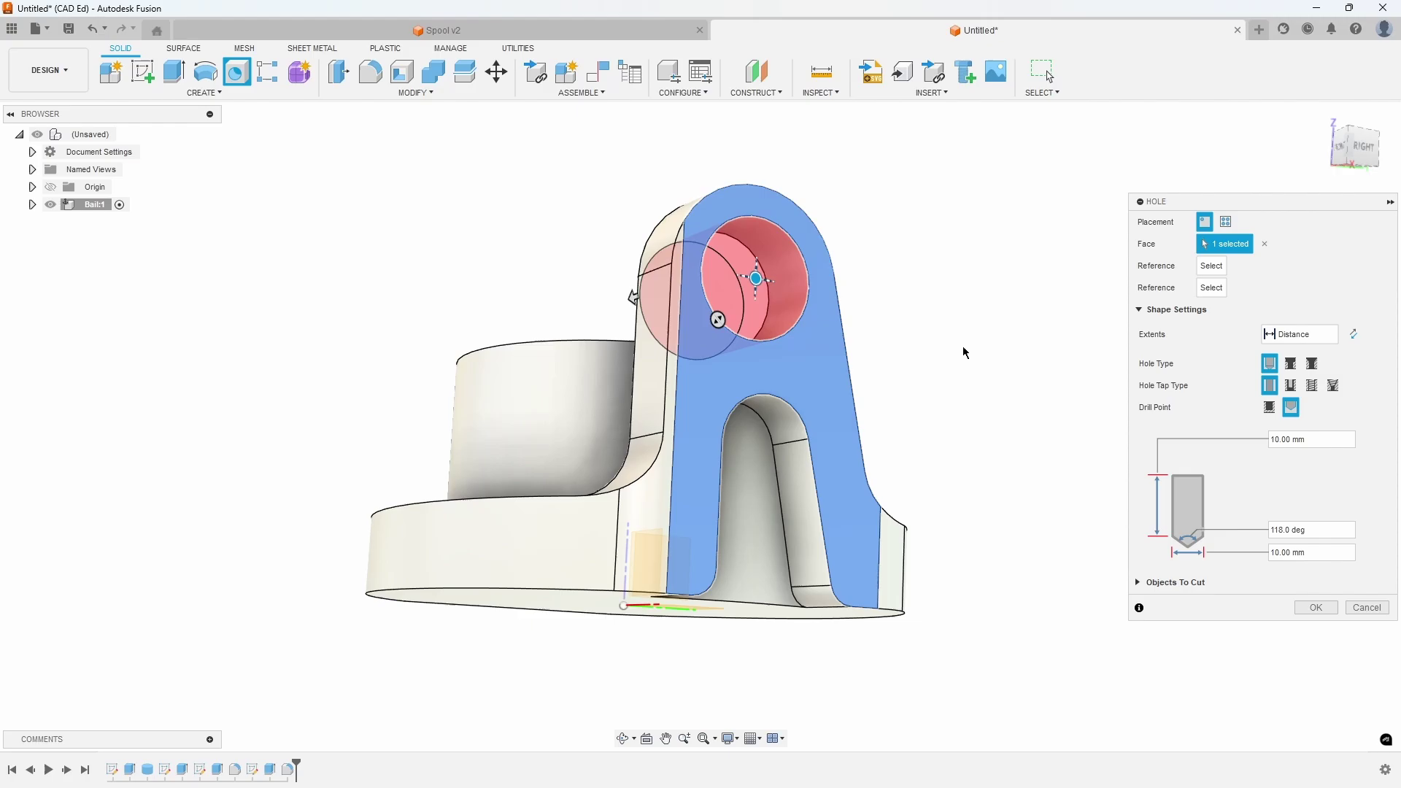
pyautogui.click(1270, 552)
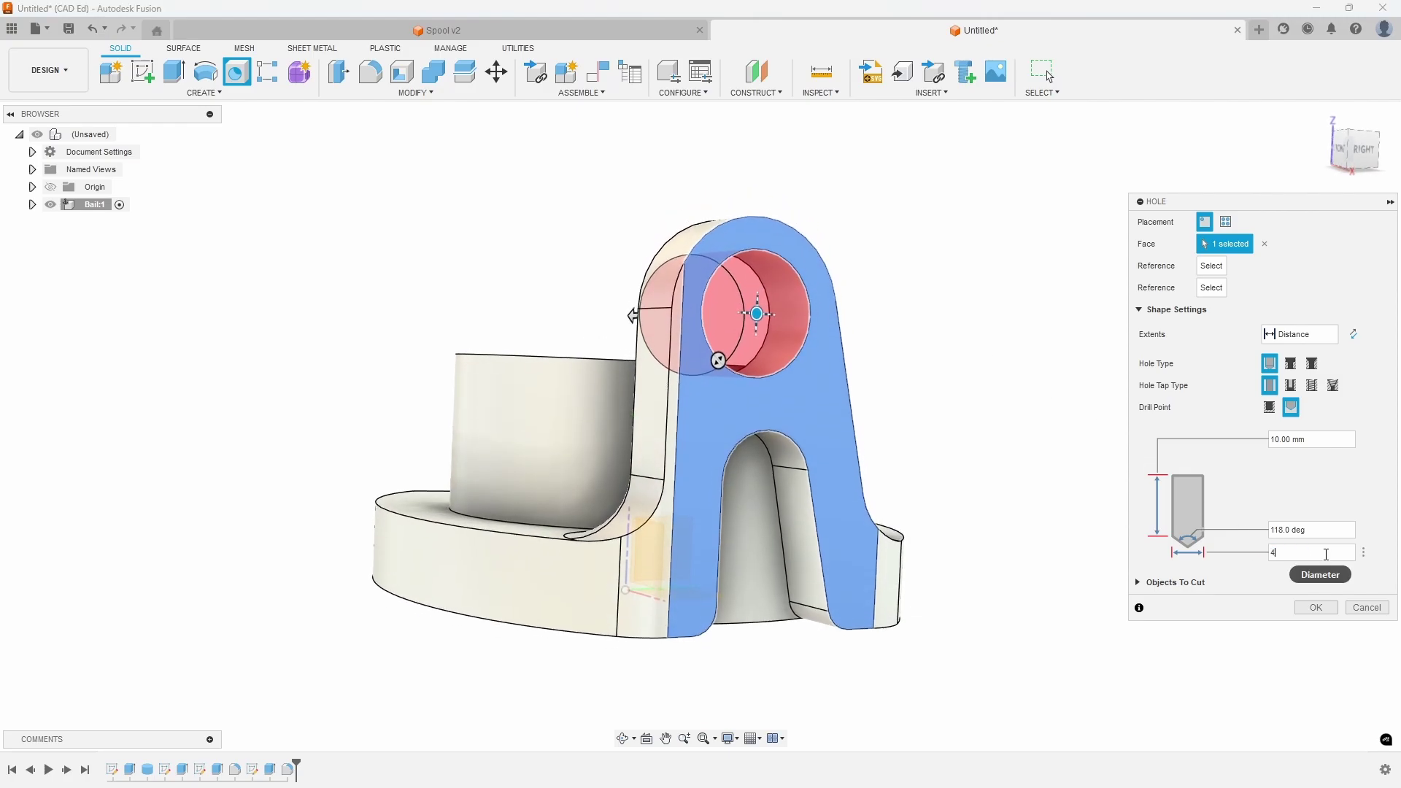
pyautogui.click(1320, 336)
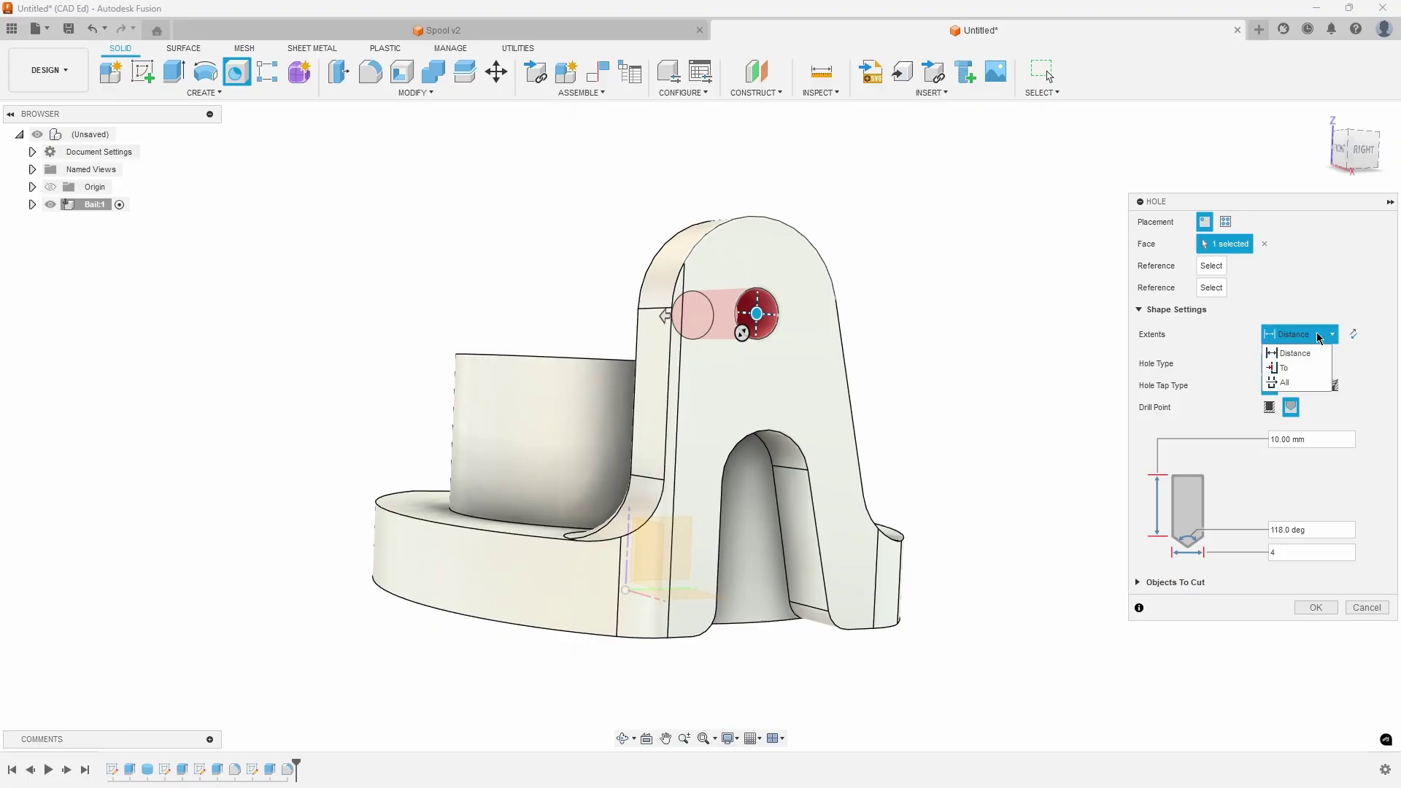
pyautogui.click(1284, 382)
pyautogui.keyDown('shift'); pyautogui.moveTo(1051, 587); pyautogui.dragTo(1311, 594, button='middle'); pyautogui.keyUp('shift')
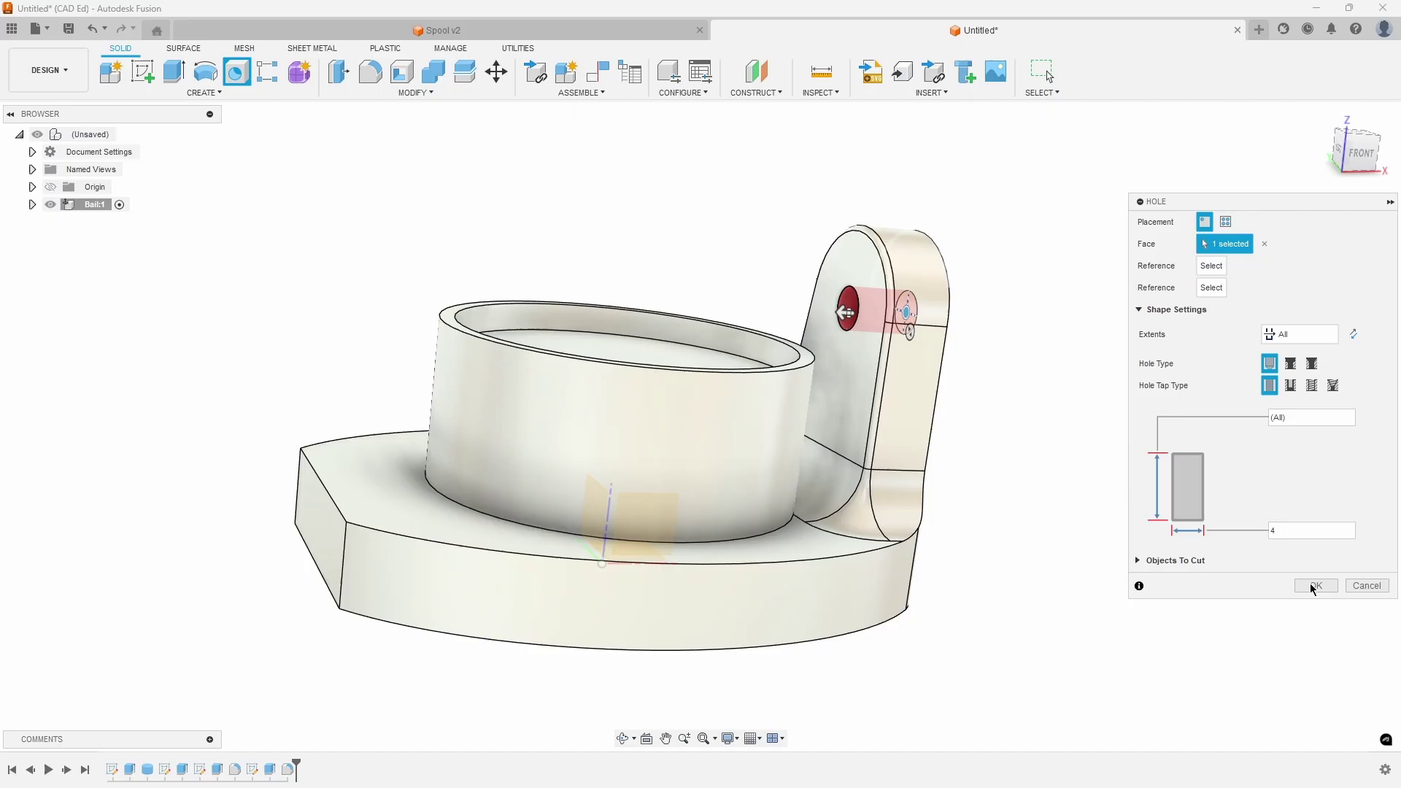
pyautogui.click(1313, 586)
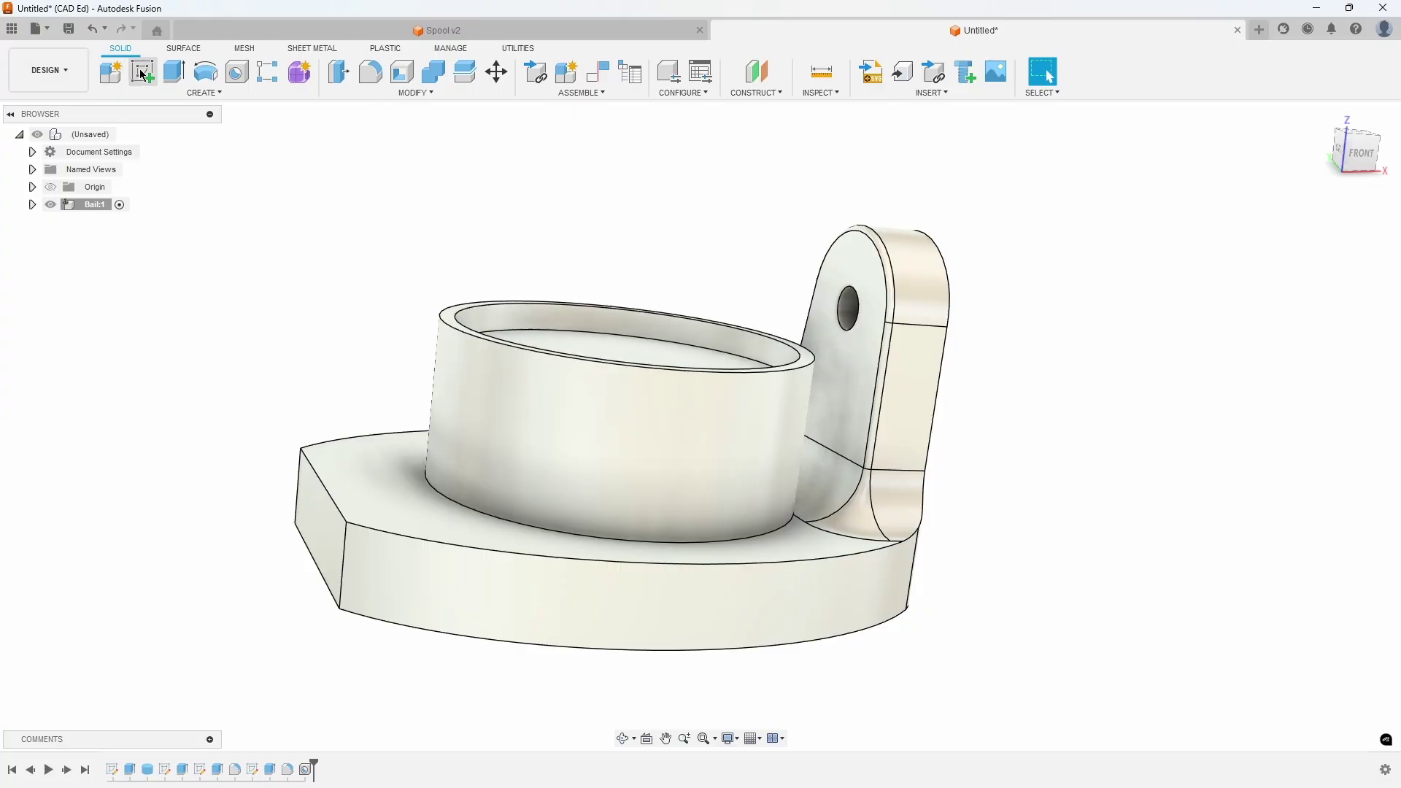
# Step: Start a feature mirror containing the upright's extrude and fillet, the tapered cut-out and its fillet, and the through hole
pyautogui.click(184, 92)
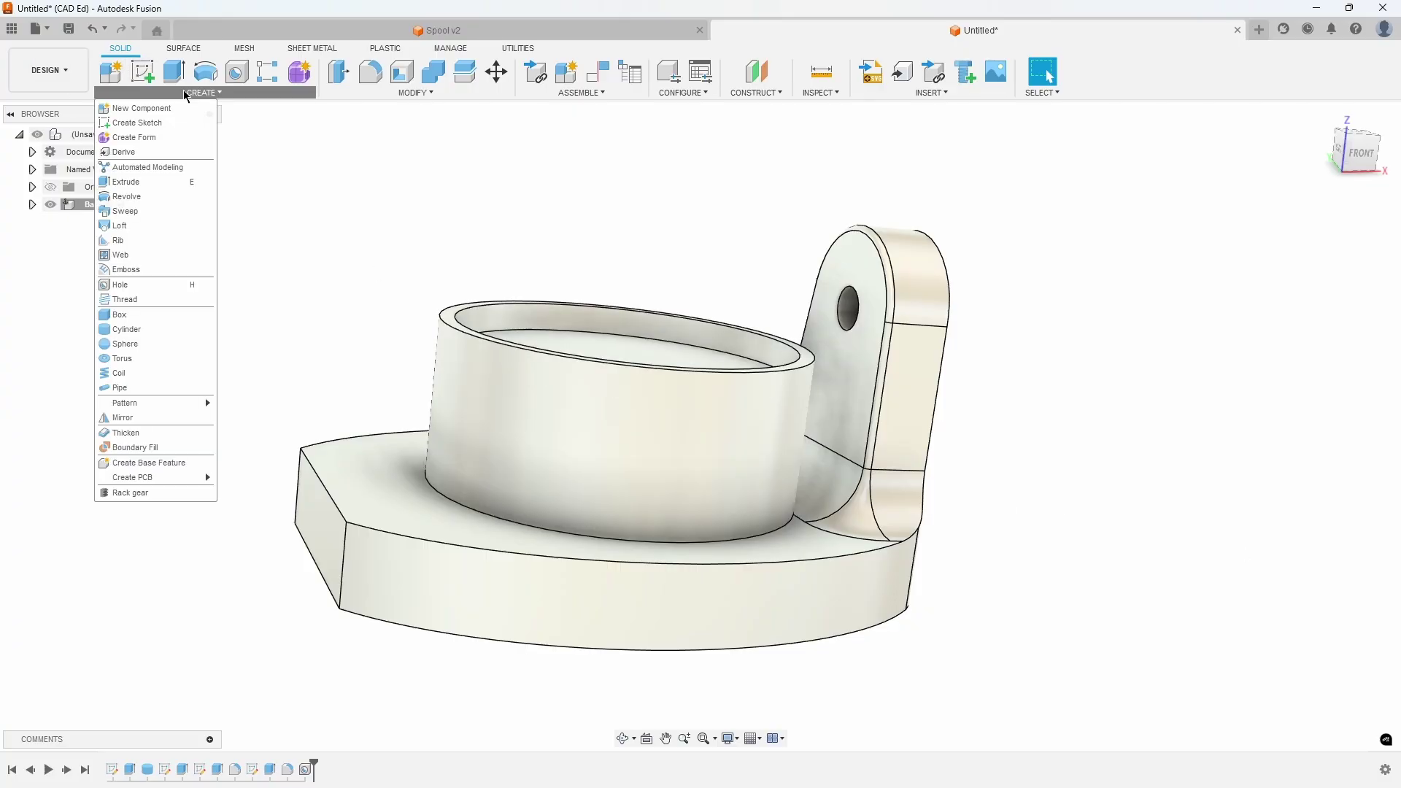
pyautogui.click(176, 418)
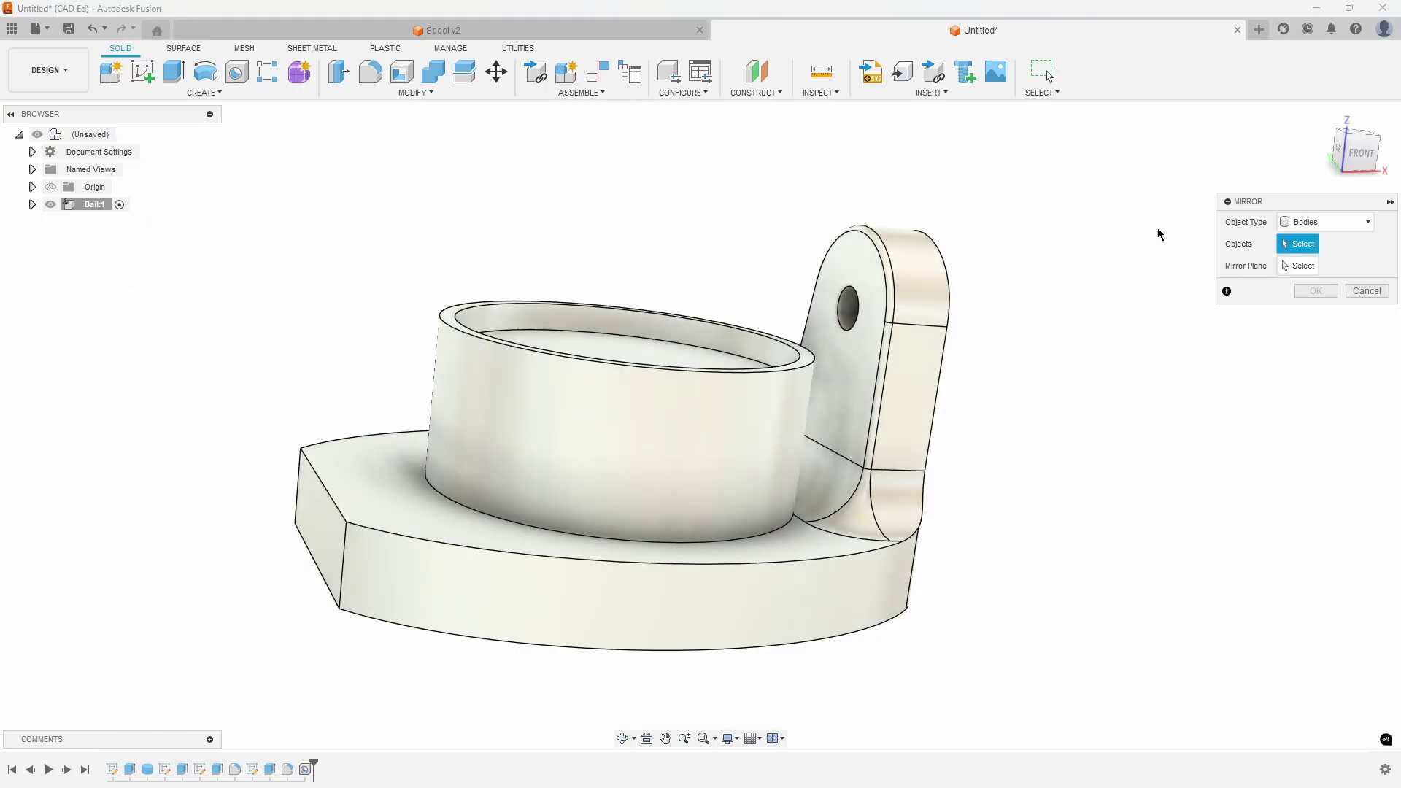
pyautogui.click(1304, 223)
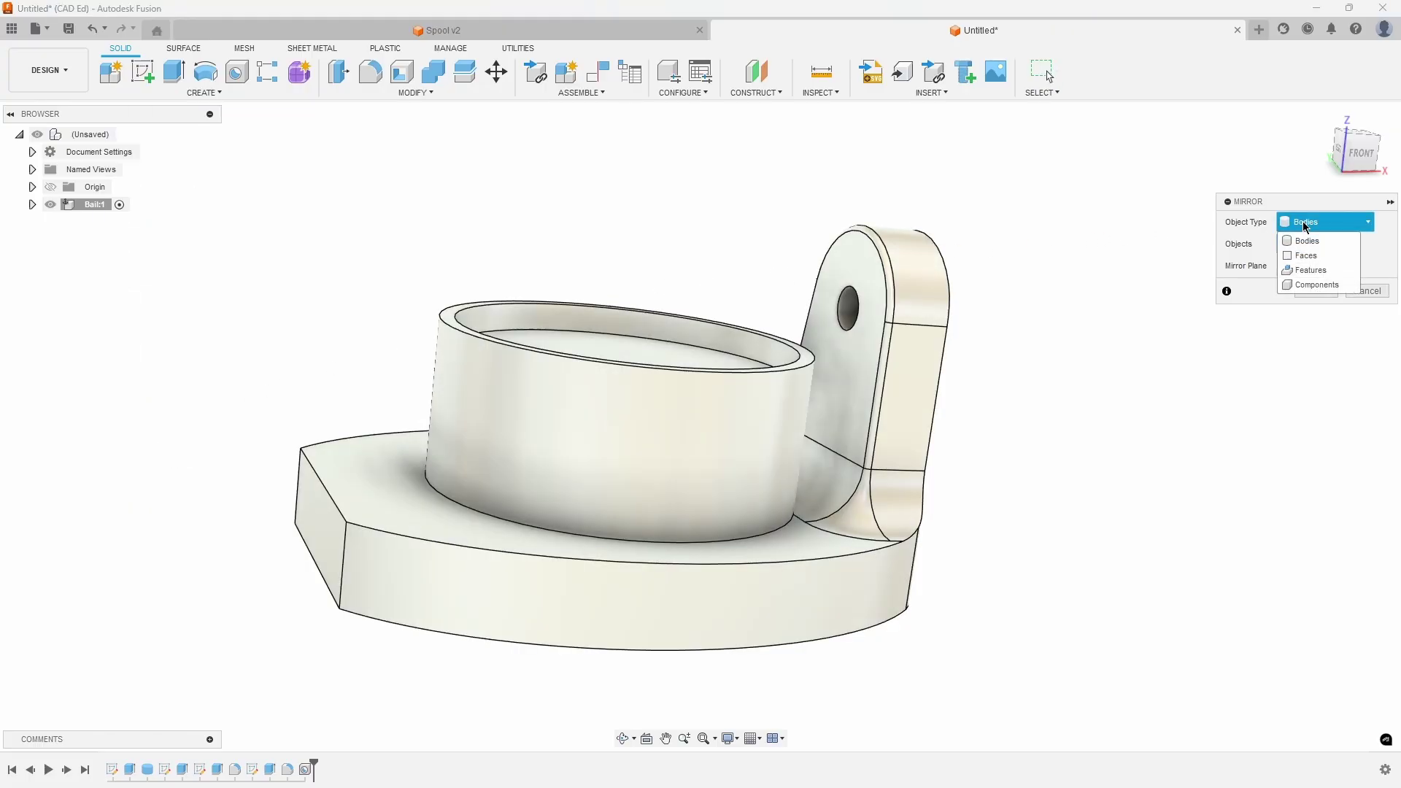
pyautogui.click(1310, 273)
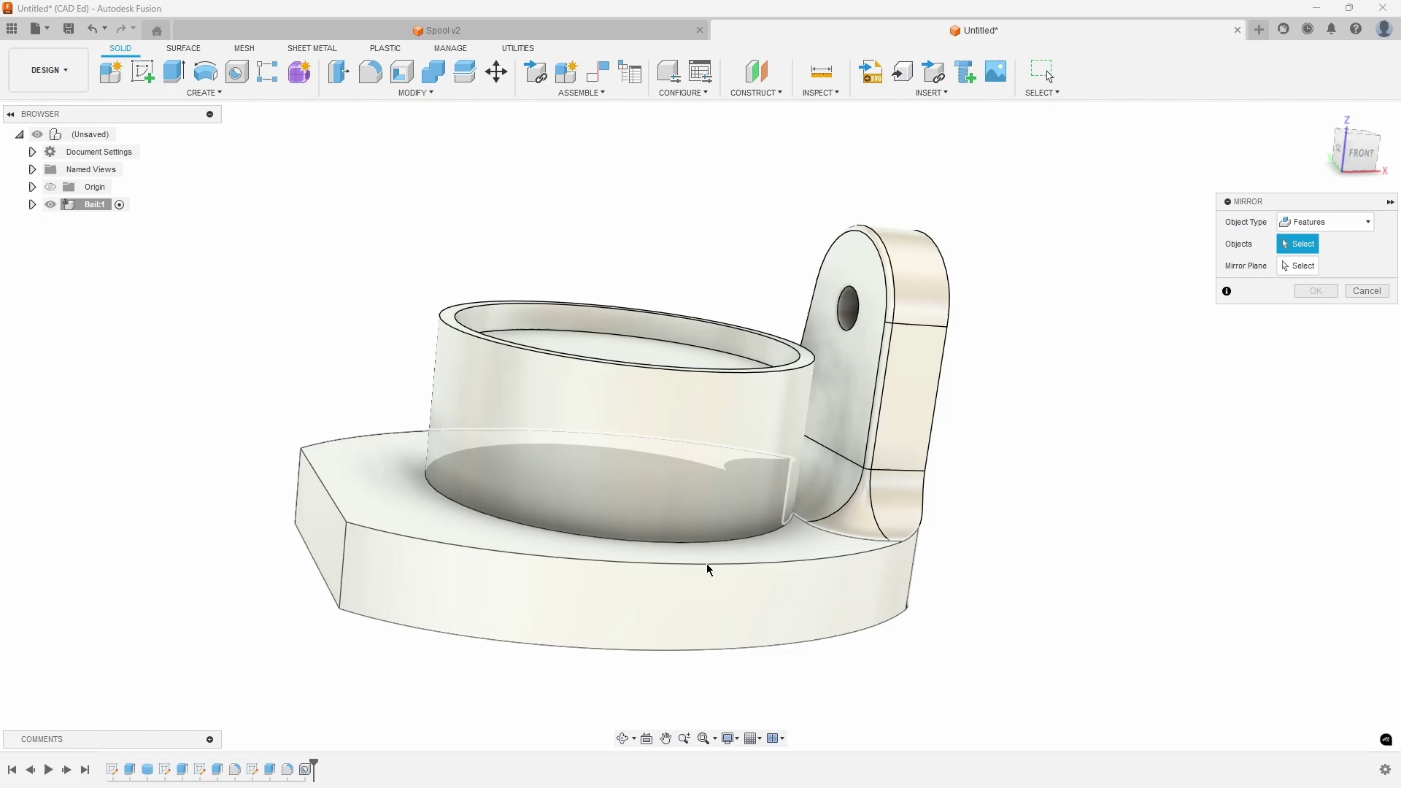
pyautogui.click(218, 768)
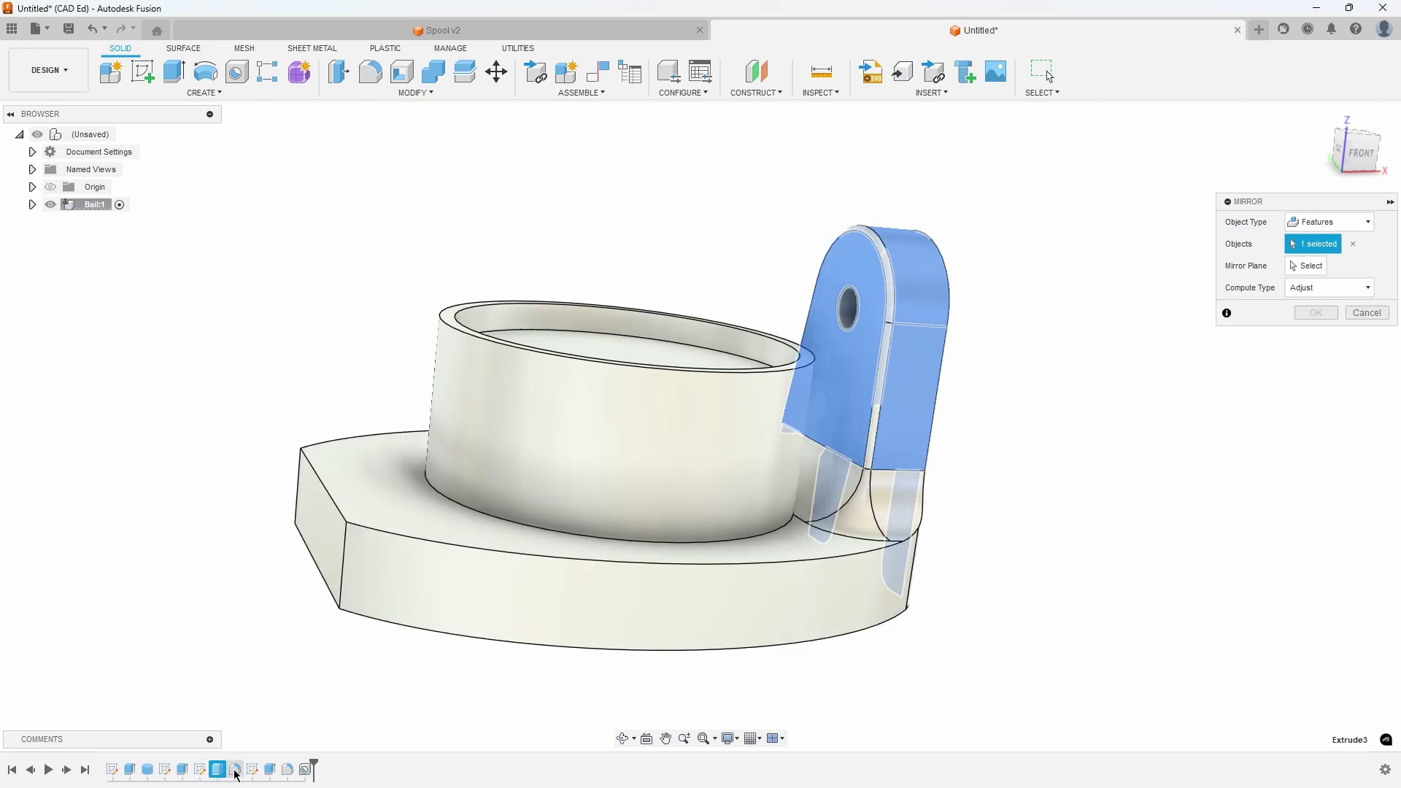
pyautogui.click(234, 769)
pyautogui.click(270, 769)
pyautogui.click(287, 769)
pyautogui.click(305, 769)
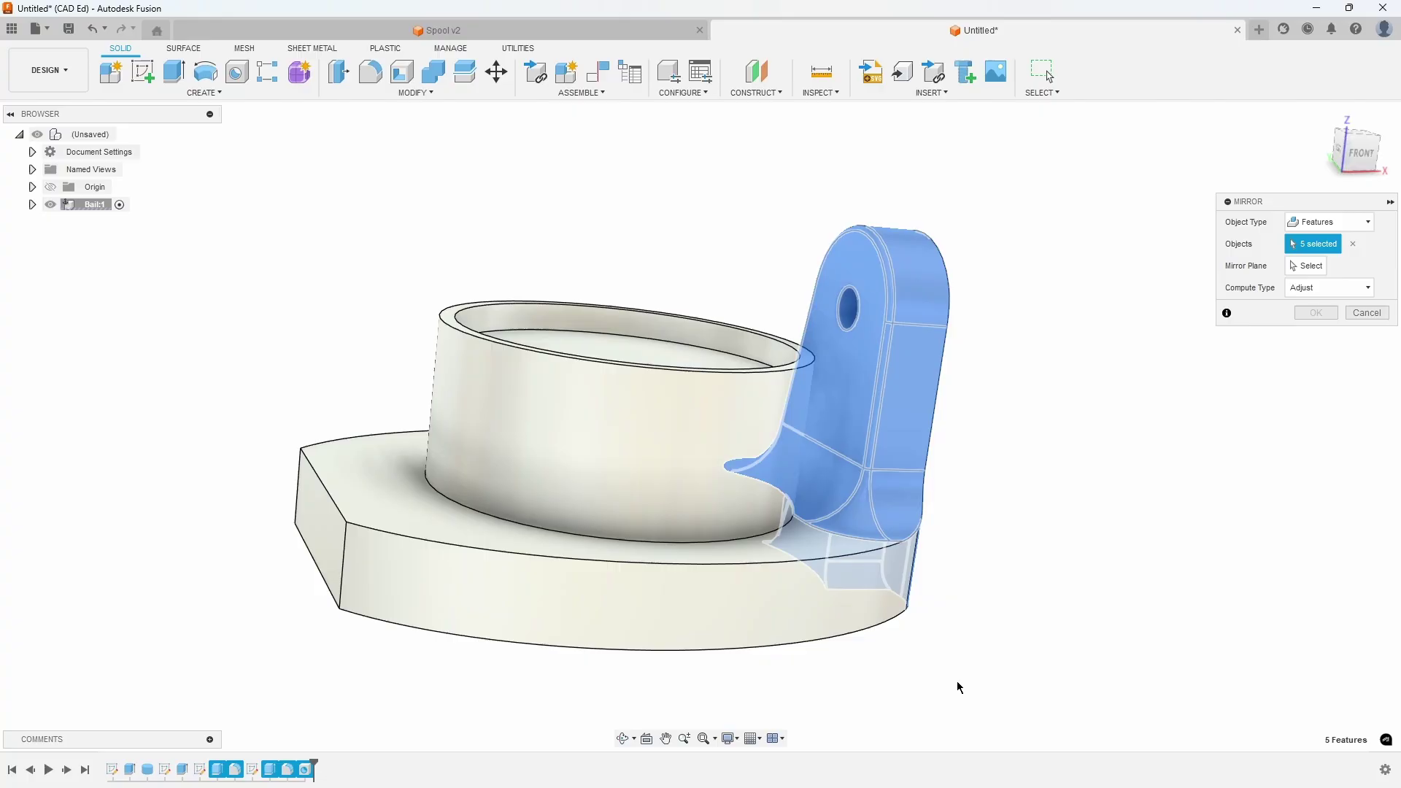
# Step: Mirror the selected upright features to the opposite side of the base across the vertical origin plane through the cylinder's centre
pyautogui.click(1308, 270)
pyautogui.keyDown('shift'); pyautogui.moveTo(1308, 273); pyautogui.dragTo(726, 462, button='middle'); pyautogui.keyUp('shift')
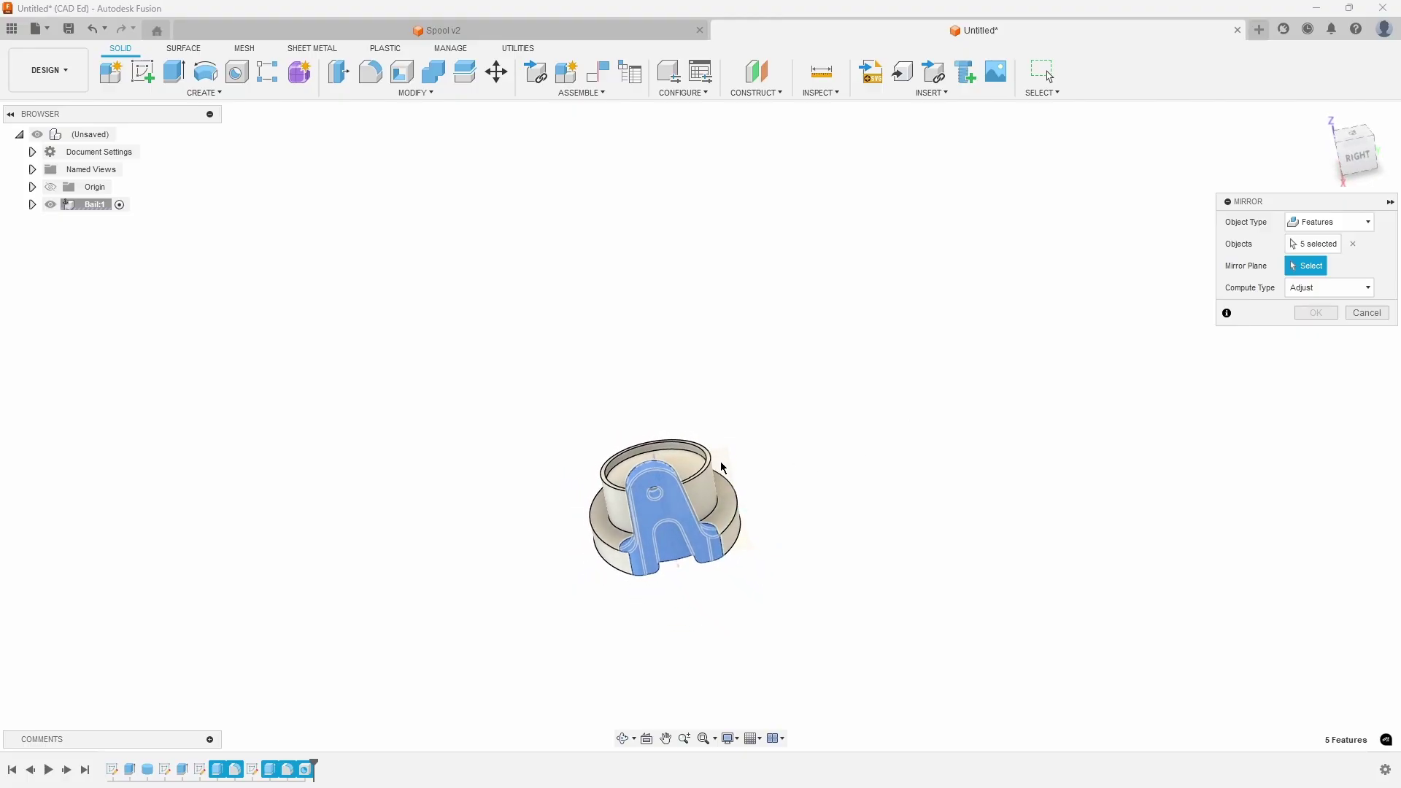
pyautogui.click(720, 462)
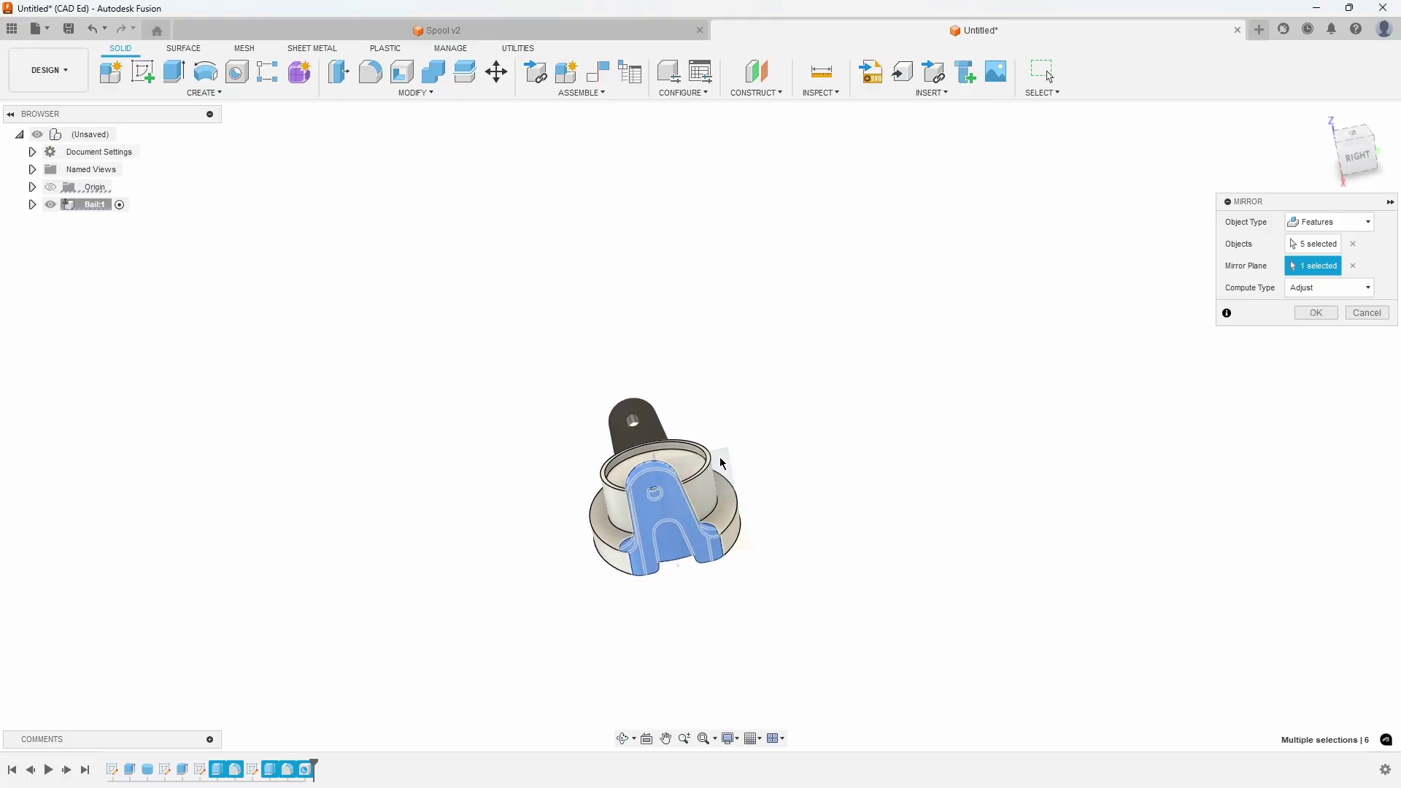
pyautogui.keyDown('shift'); pyautogui.moveTo(791, 507); pyautogui.dragTo(1081, 430, button='middle'); pyautogui.keyUp('shift')
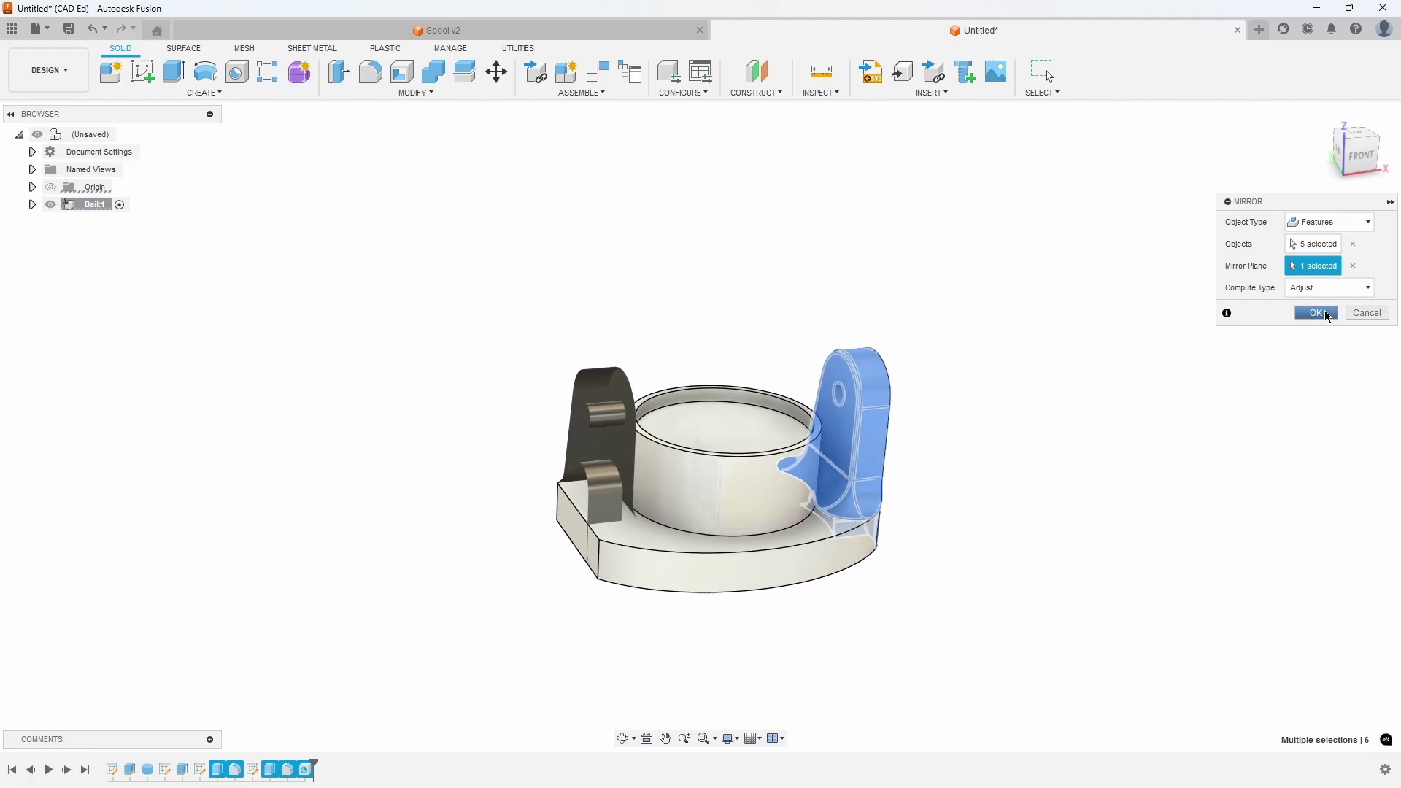
pyautogui.click(1317, 313)
pyautogui.keyDown('shift'); pyautogui.moveTo(1208, 453); pyautogui.dragTo(855, 656, button='middle'); pyautogui.keyUp('shift')
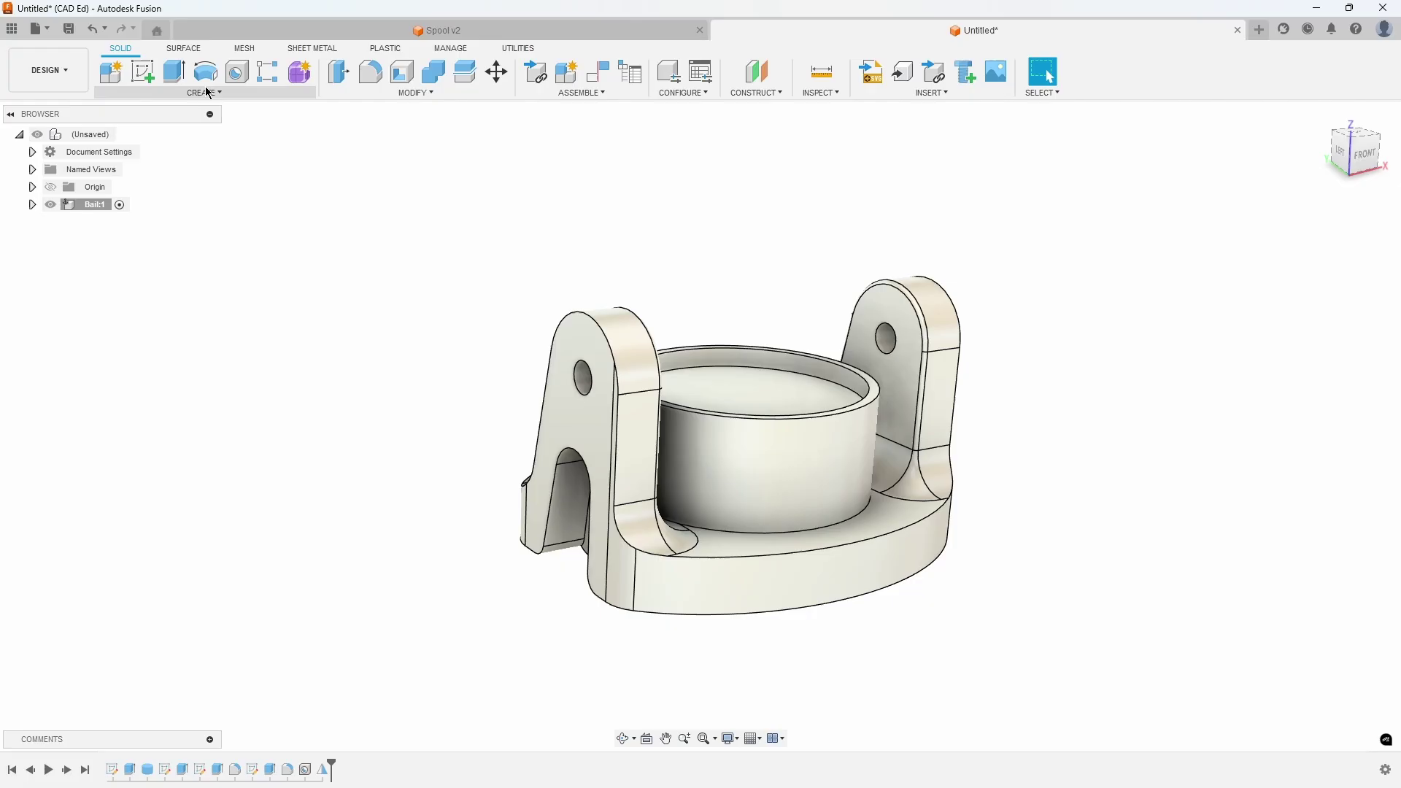
# Step: Create a sketch on the front origin plane and project the Bail body's outline into it
pyautogui.click(142, 71)
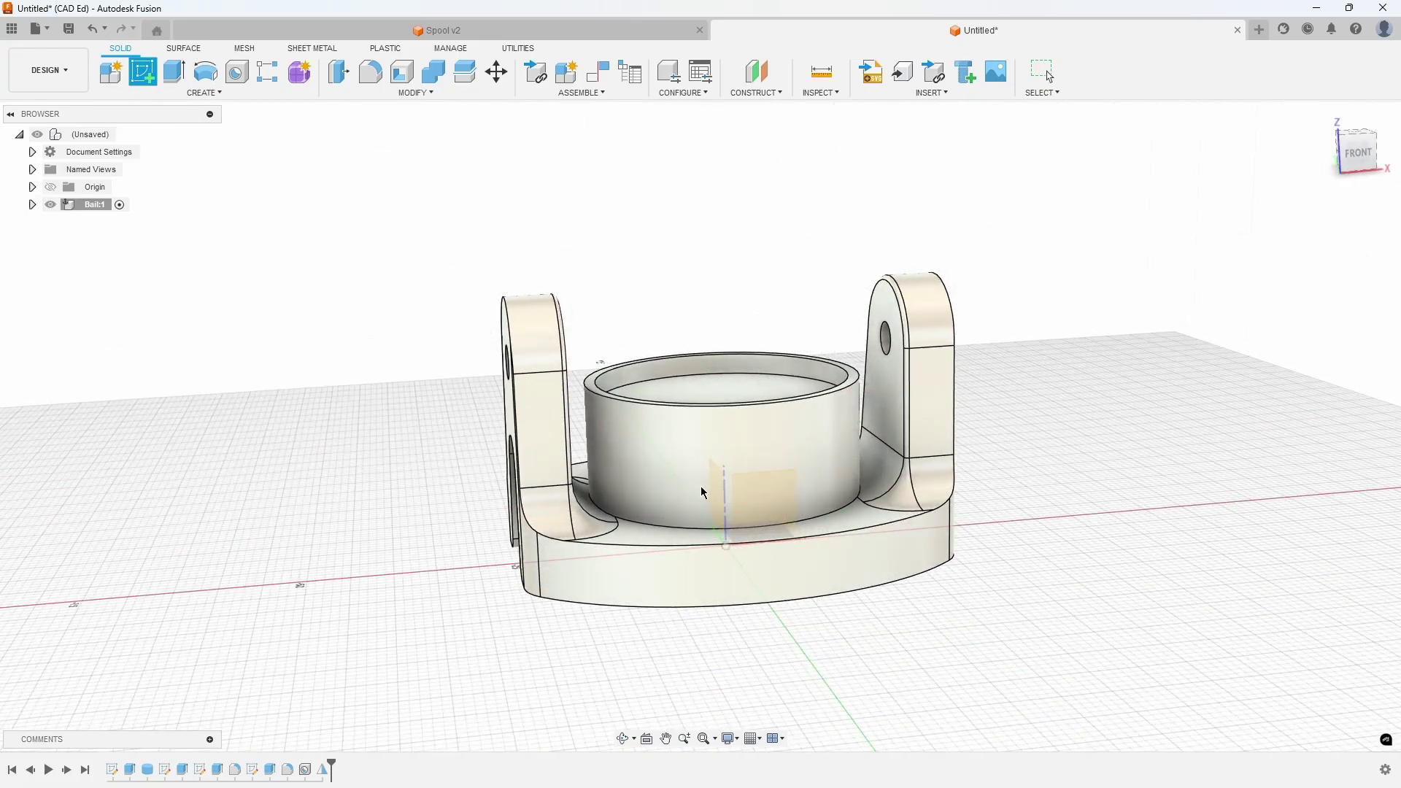
pyautogui.click(760, 501)
pyautogui.scroll(5, 665, 281)
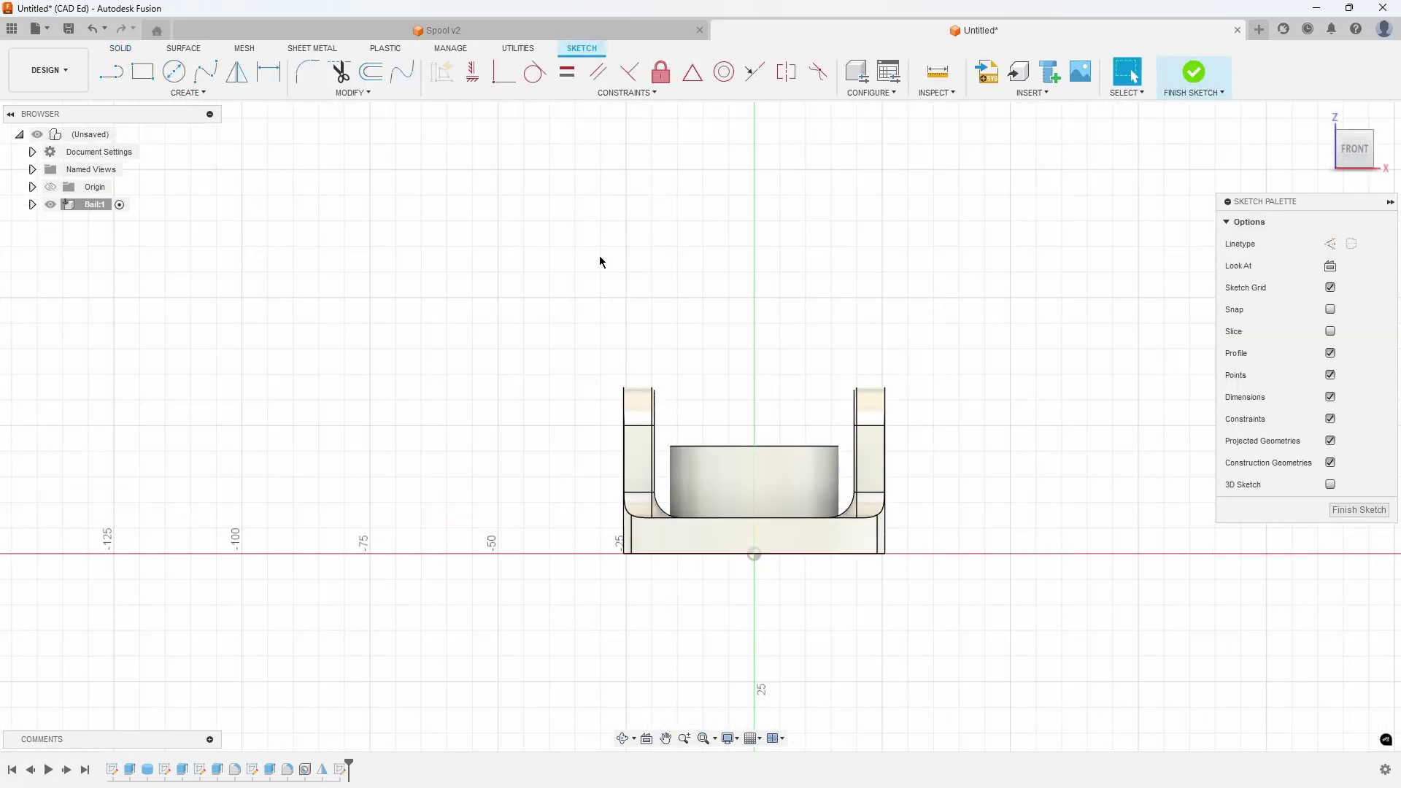
pyautogui.click(189, 93)
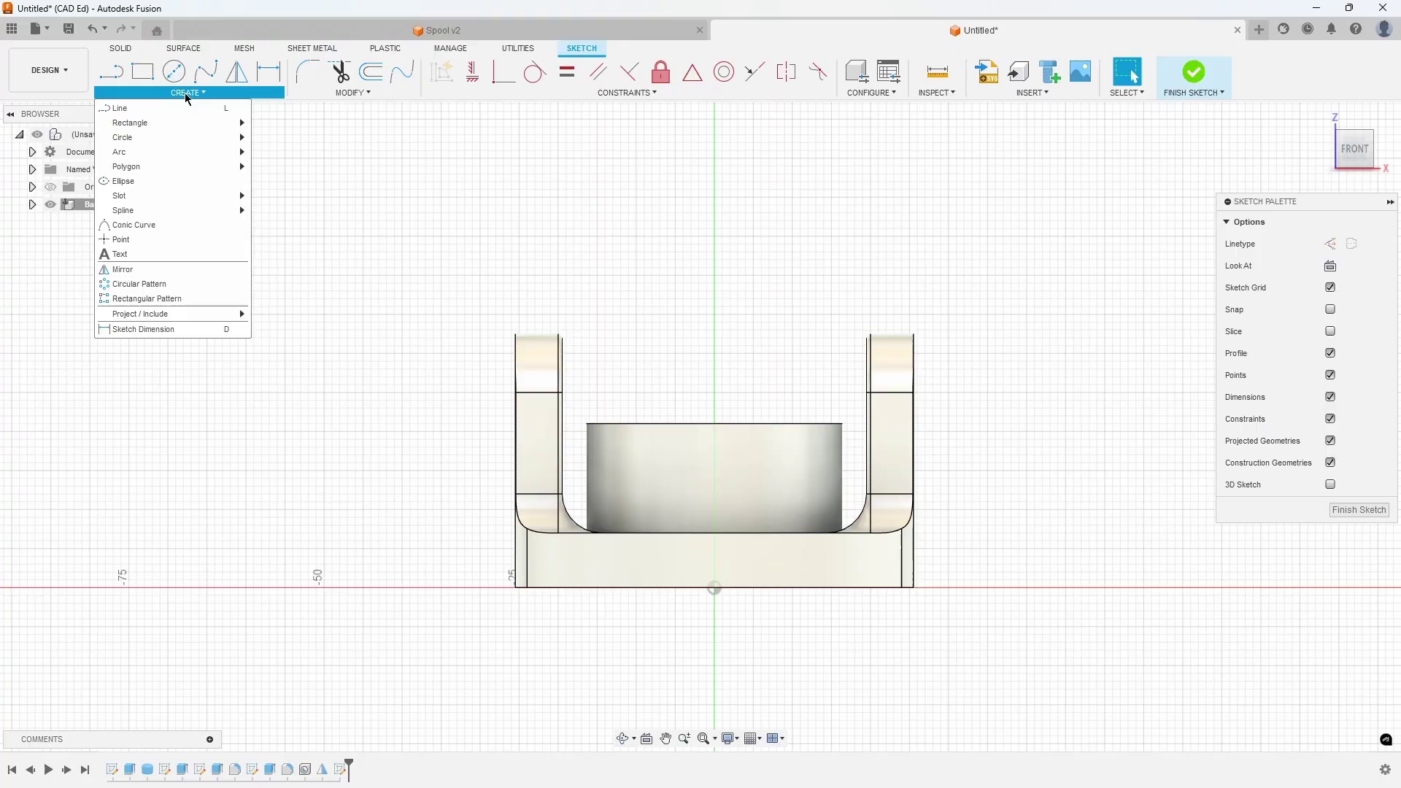
pyautogui.moveTo(228, 319)
pyautogui.click(277, 316)
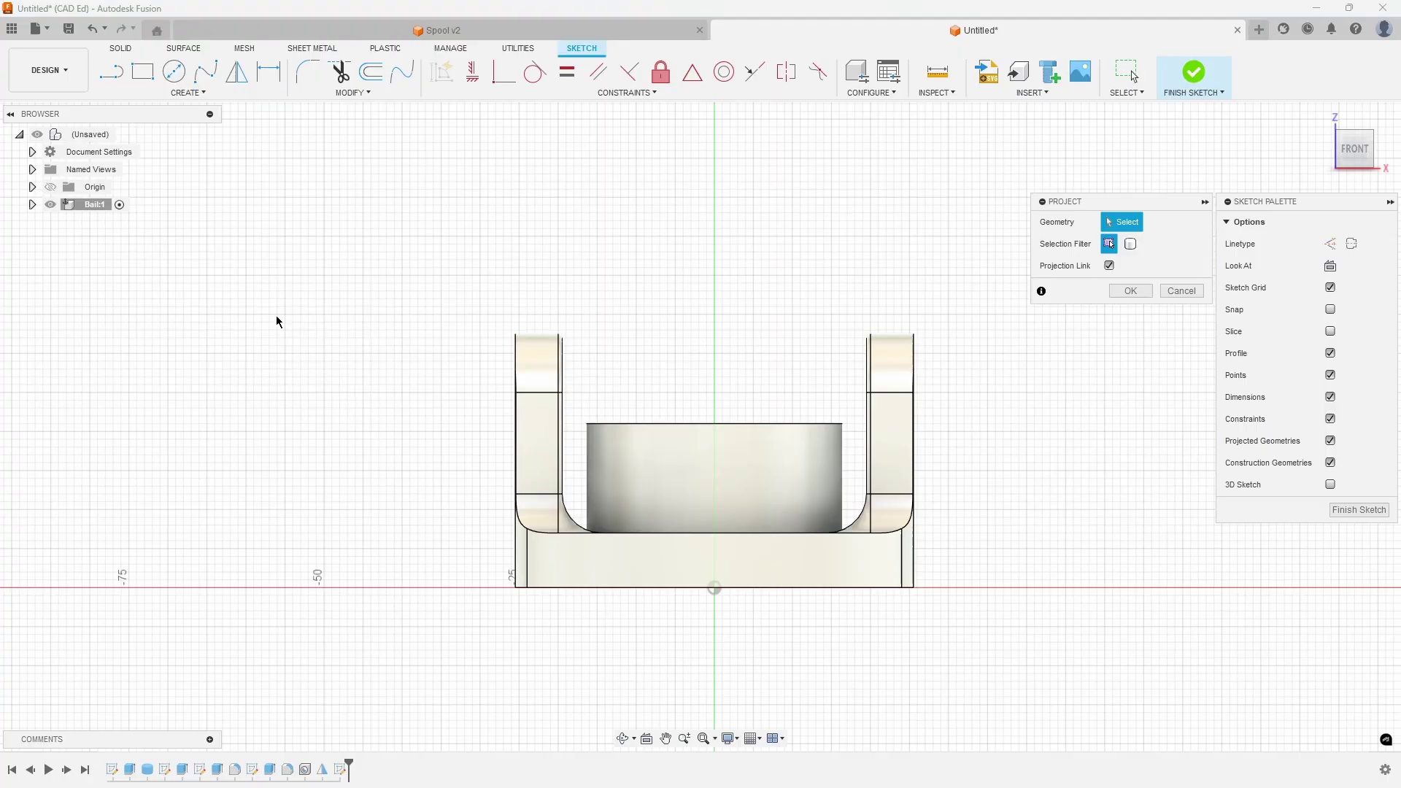
pyautogui.click(898, 387)
pyautogui.click(1131, 291)
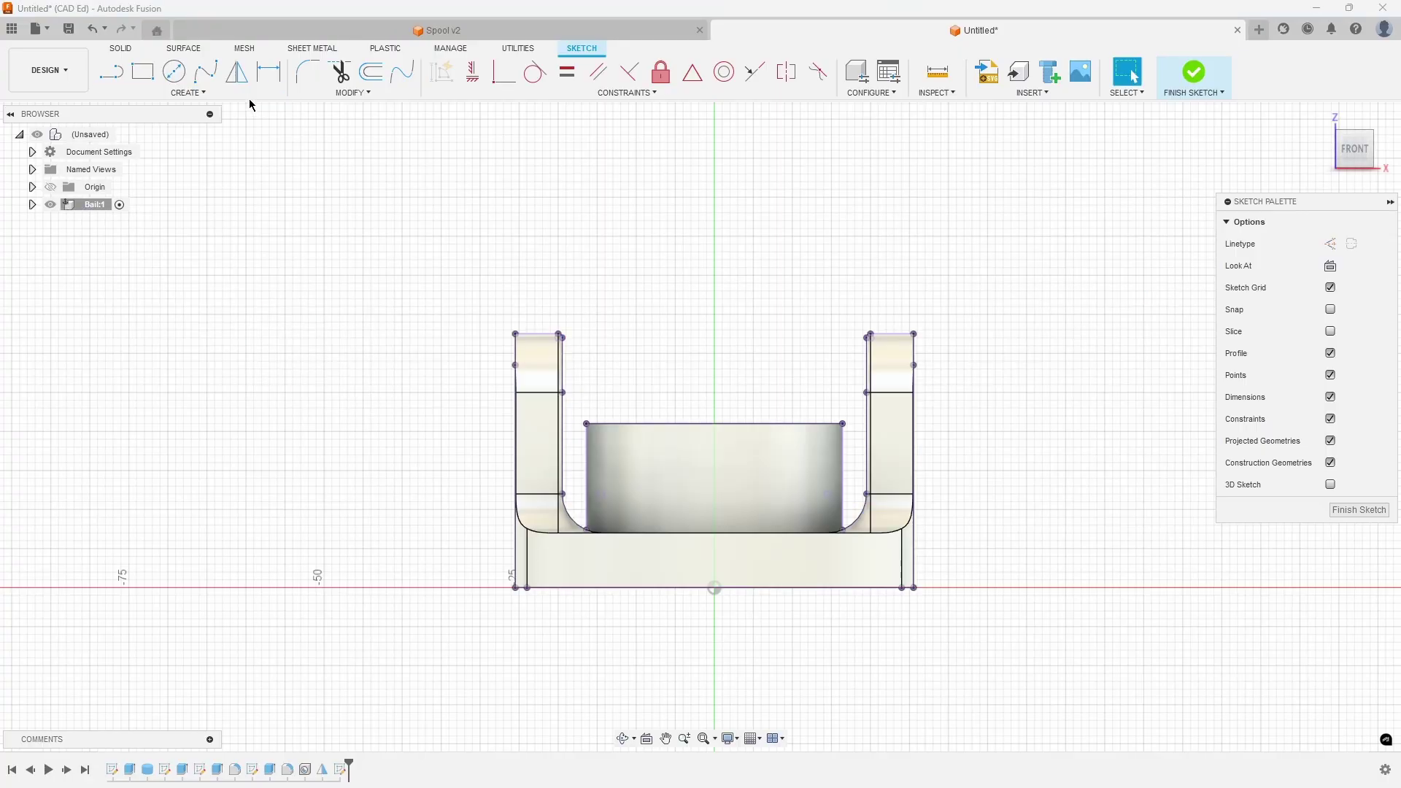
# Step: Draw a vertical construction line from the origin up to a point above the tops of the uprights
pyautogui.click(111, 72)
pyautogui.click(1352, 245)
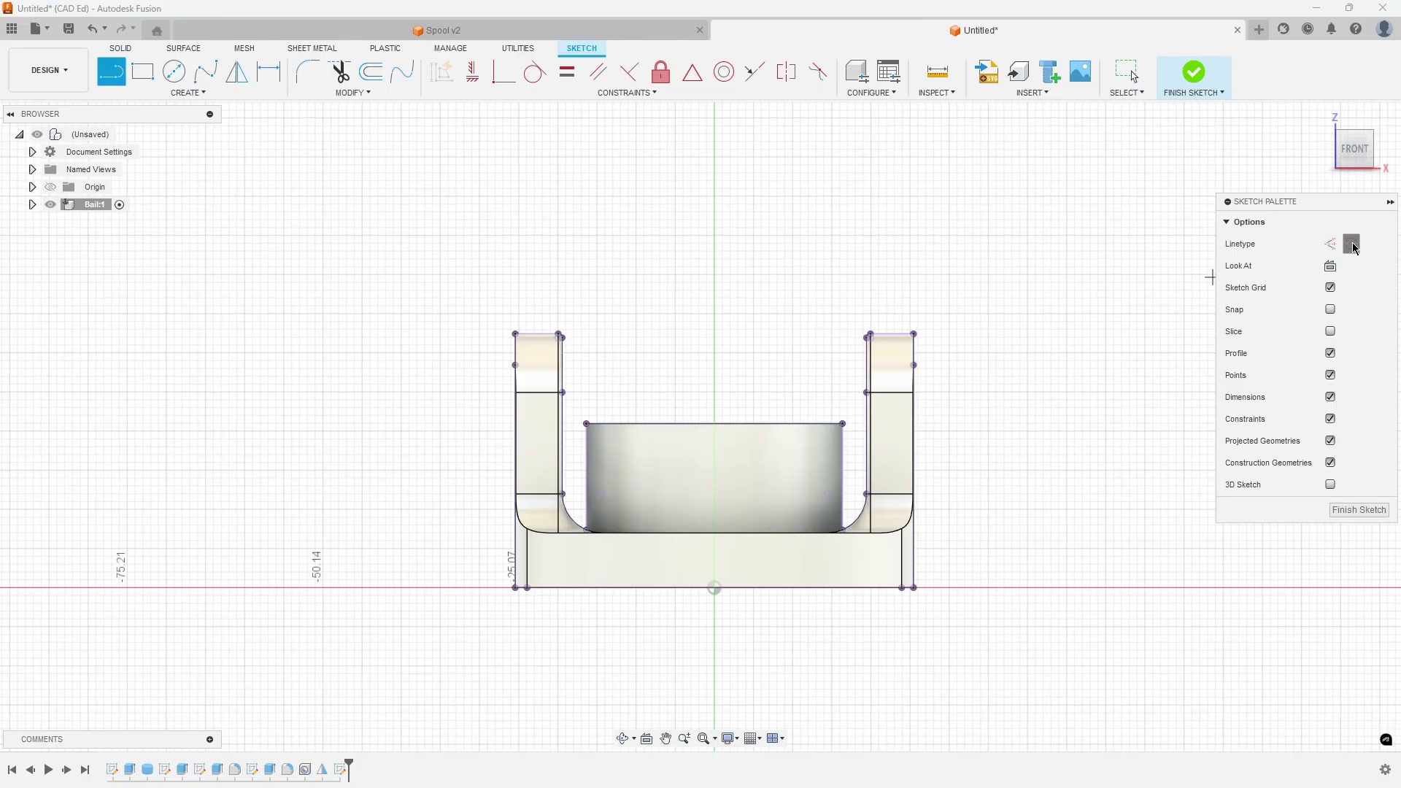
pyautogui.click(714, 588)
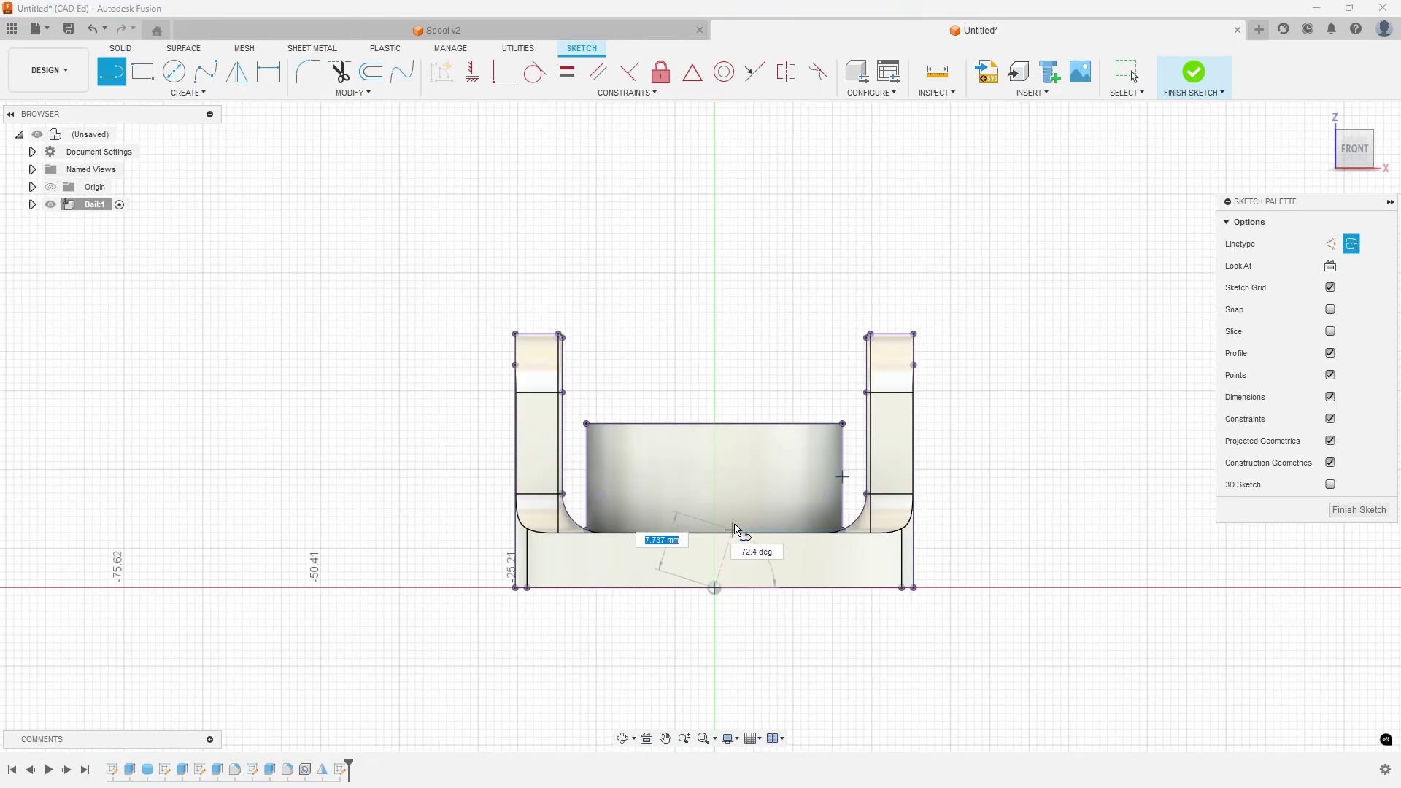
pyautogui.click(714, 257)
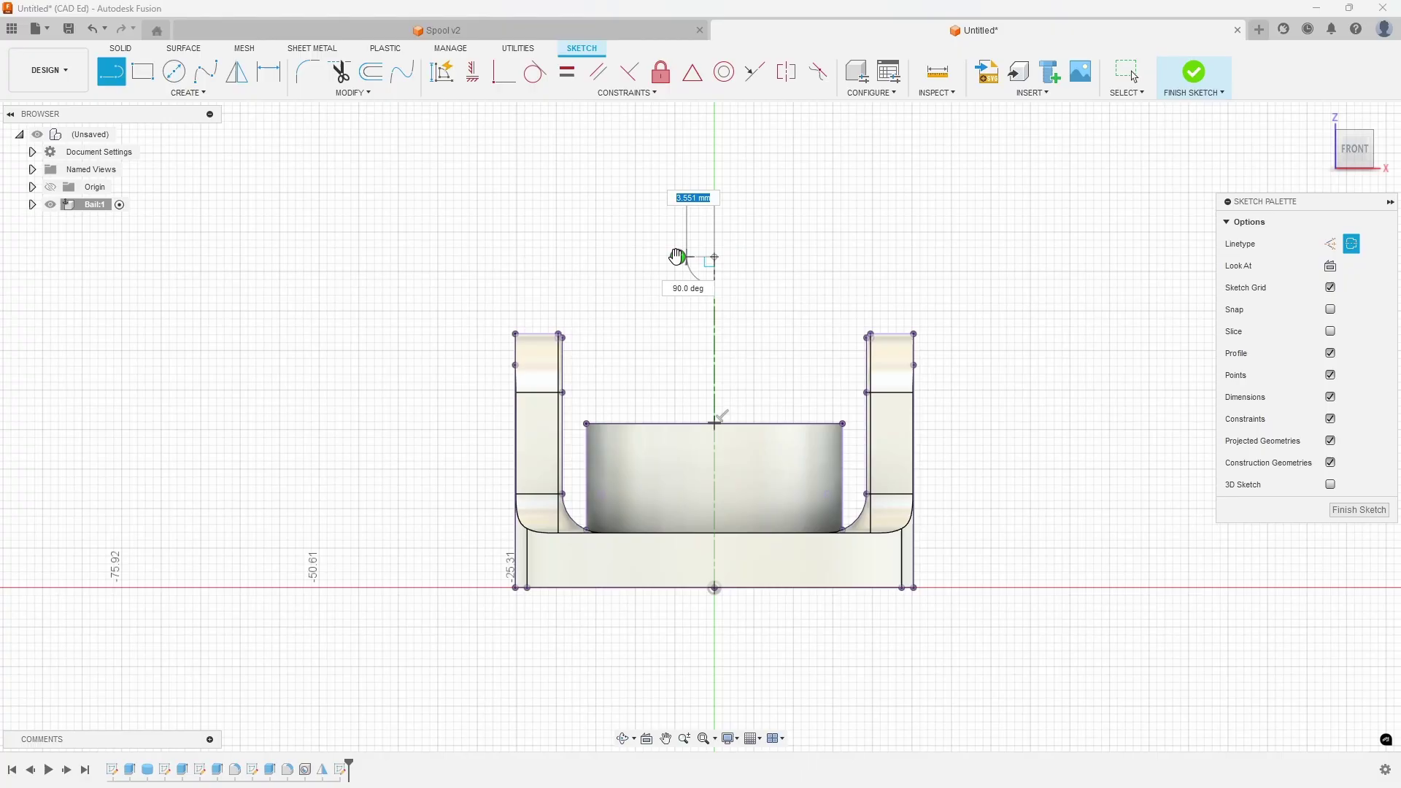
pyautogui.press('Escape')
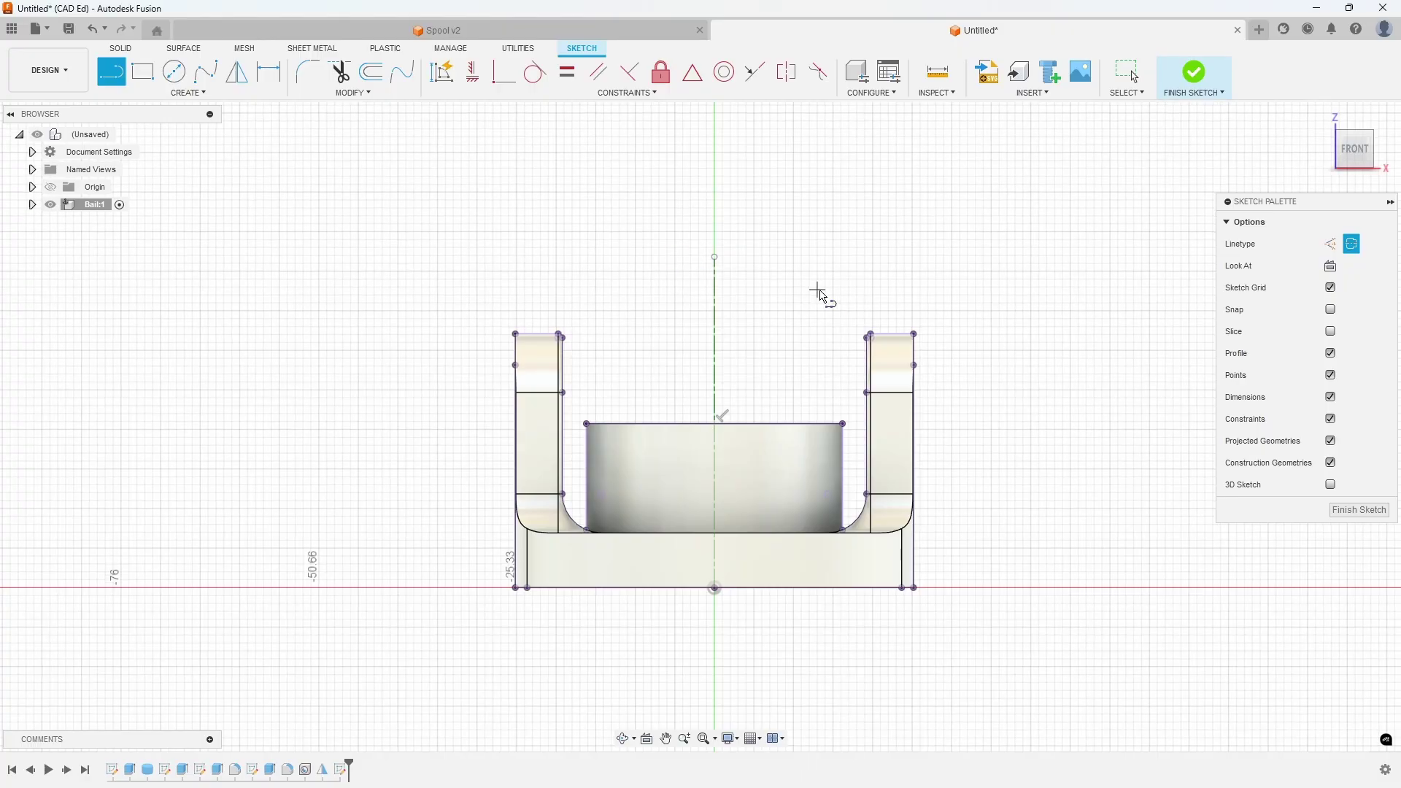
# Step: Draw a stepped regular line from the axis inside the cylinder, down into the base, about 6.6 mm outward, and down to the bottom edge
pyautogui.click(1352, 243)
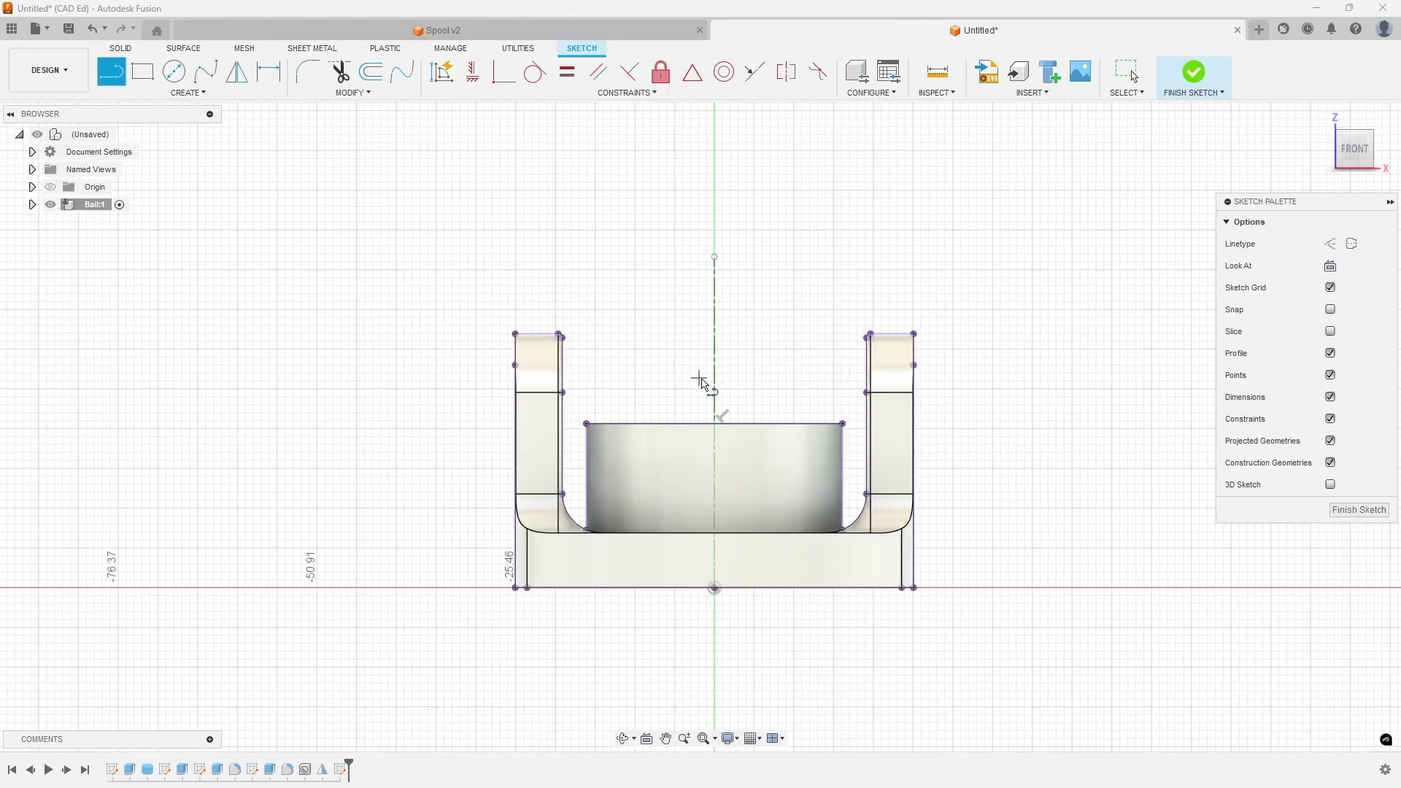
pyautogui.scroll(3, 719, 449)
pyautogui.moveTo(715, 467); pyautogui.dragTo(749, 352, button='middle')
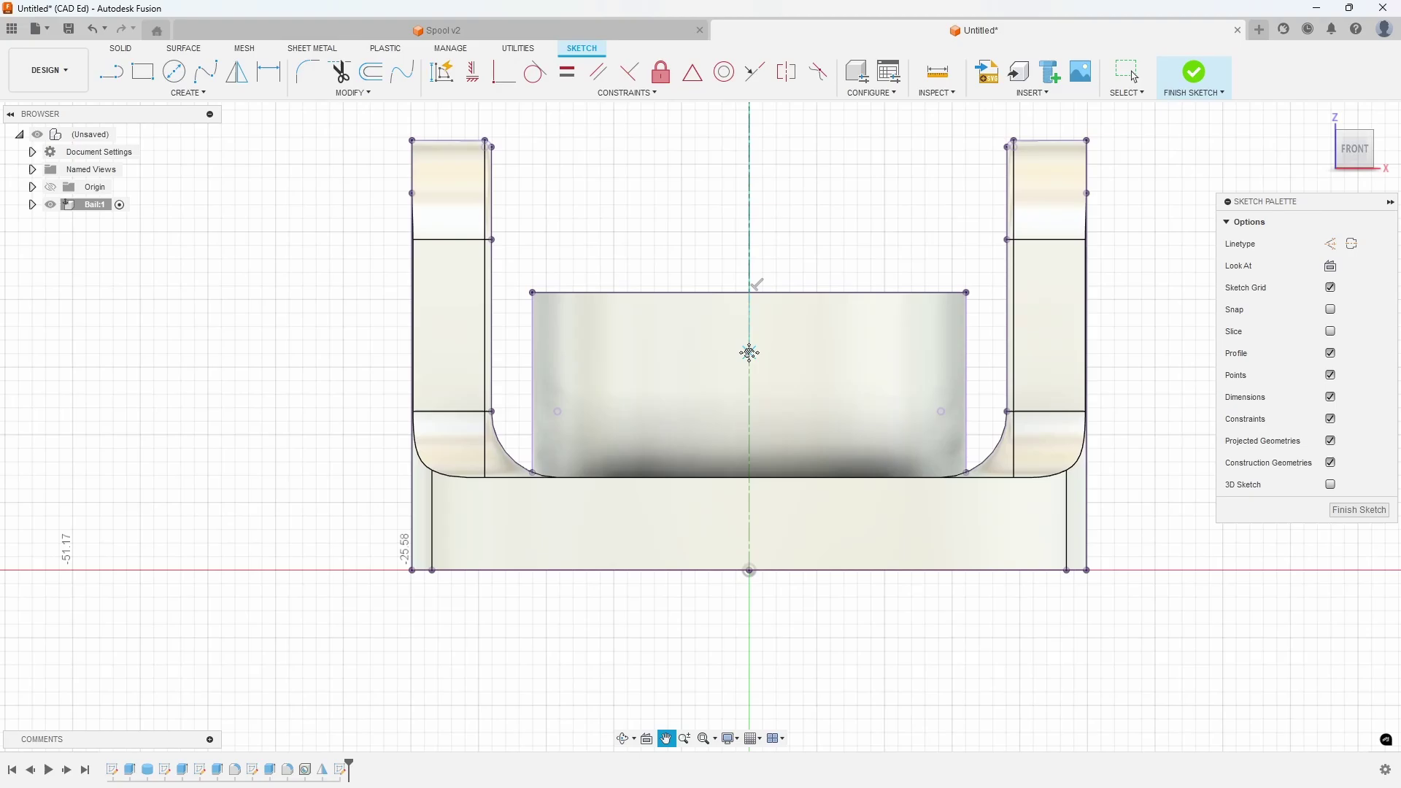
pyautogui.click(750, 334)
pyautogui.click(586, 335)
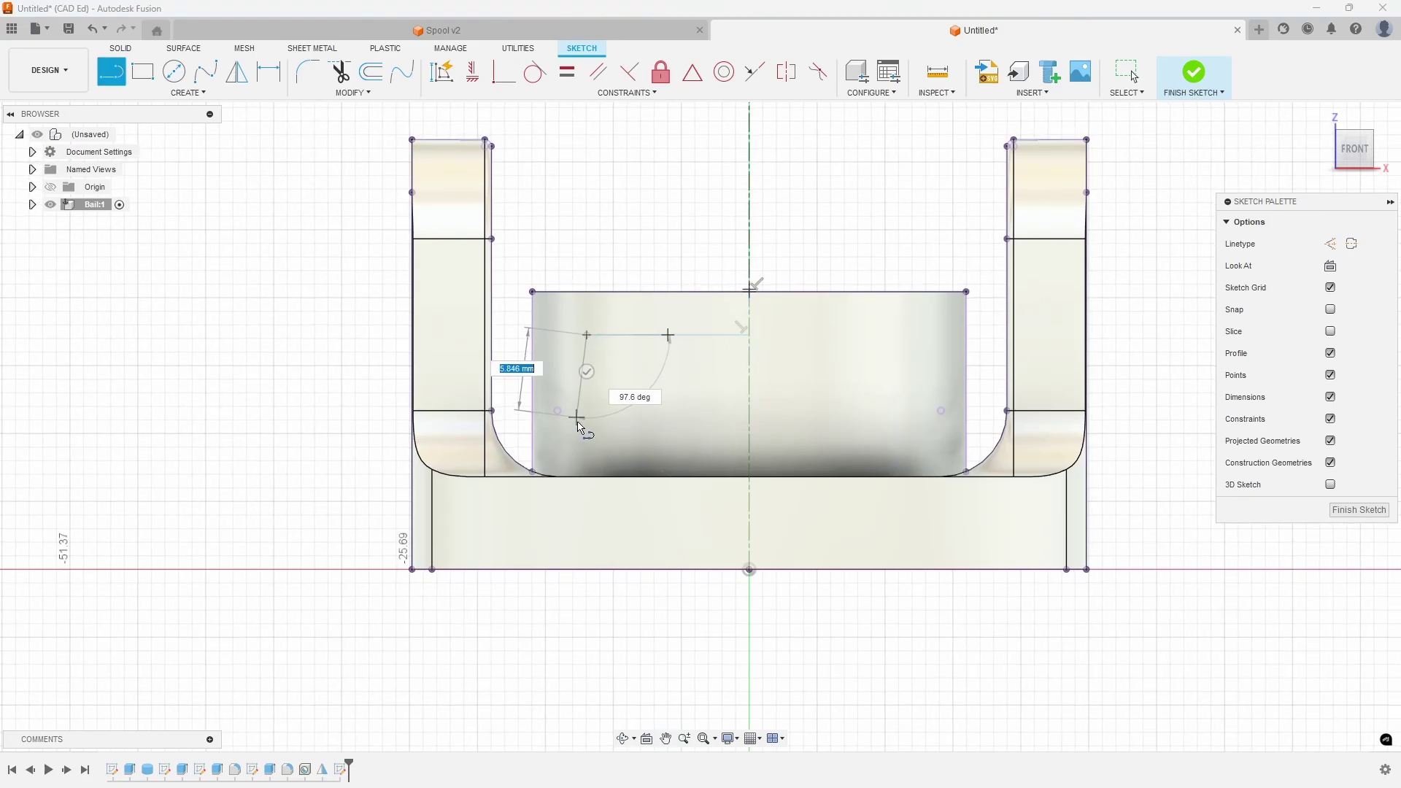
pyautogui.click(587, 501)
pyautogui.click(500, 501)
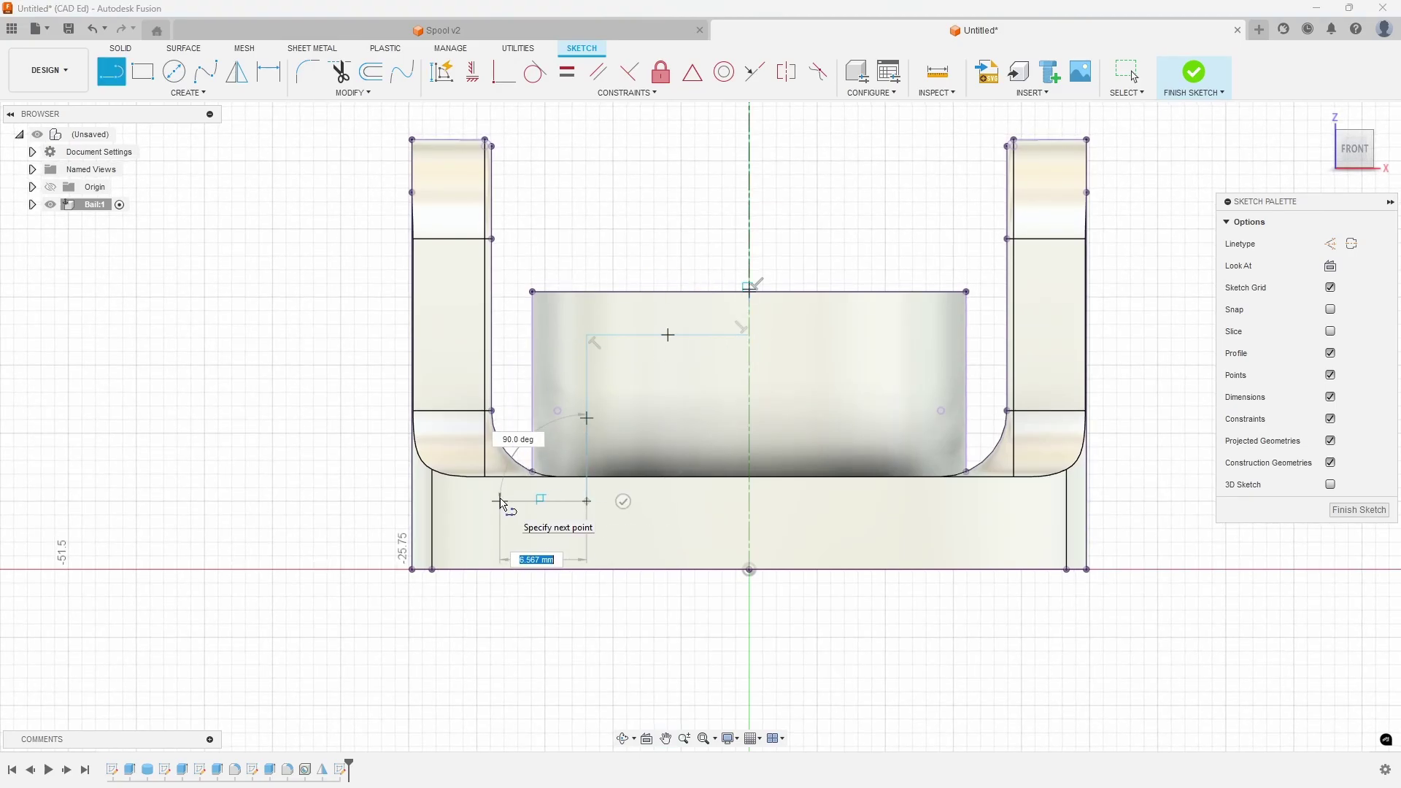
pyautogui.doubleClick(500, 569)
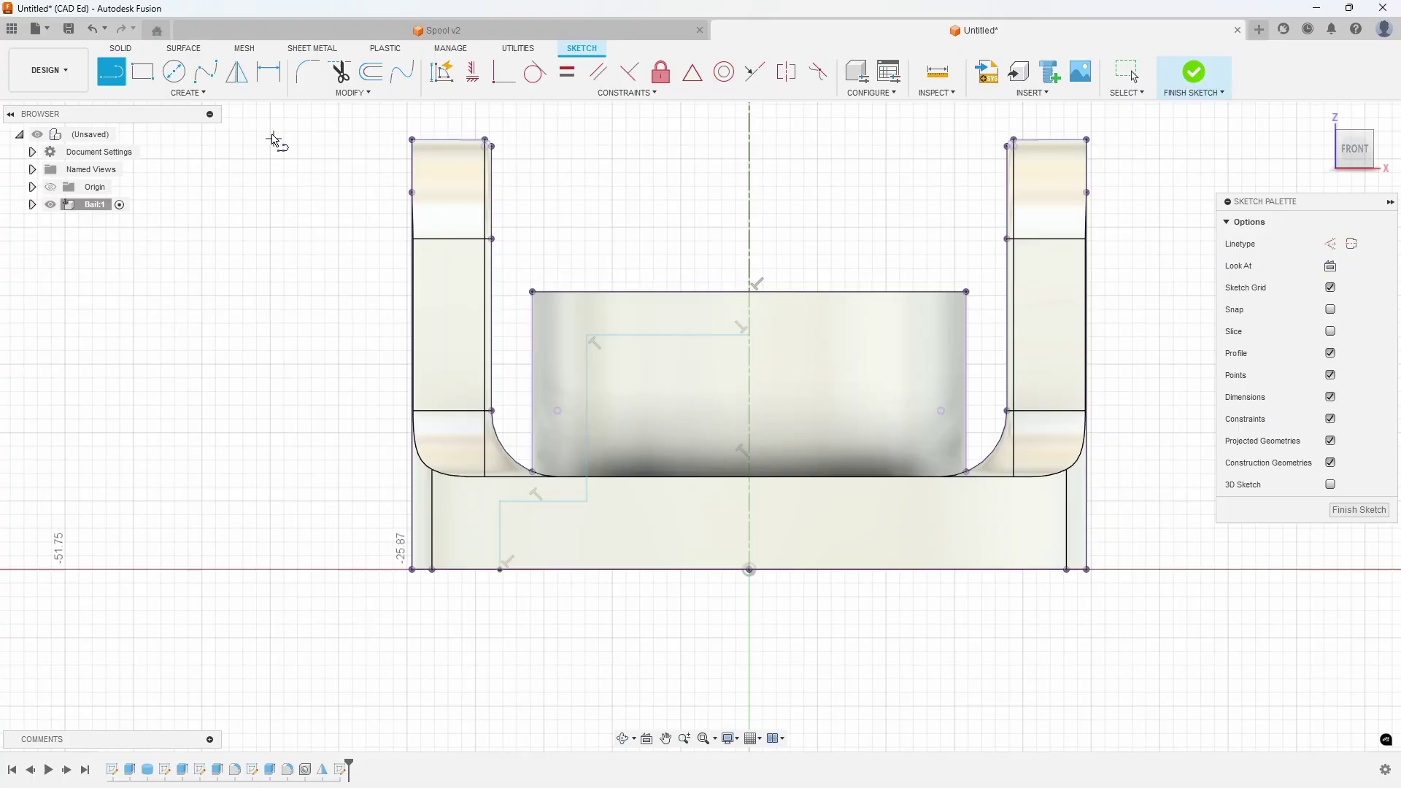
# Step: Dimension the stepped profile about the centre axis with diameters of 25.5 mm for the upper part and 36 mm for the lower part
pyautogui.click(269, 70)
pyautogui.click(752, 194)
pyautogui.click(586, 394)
pyautogui.click(632, 230)
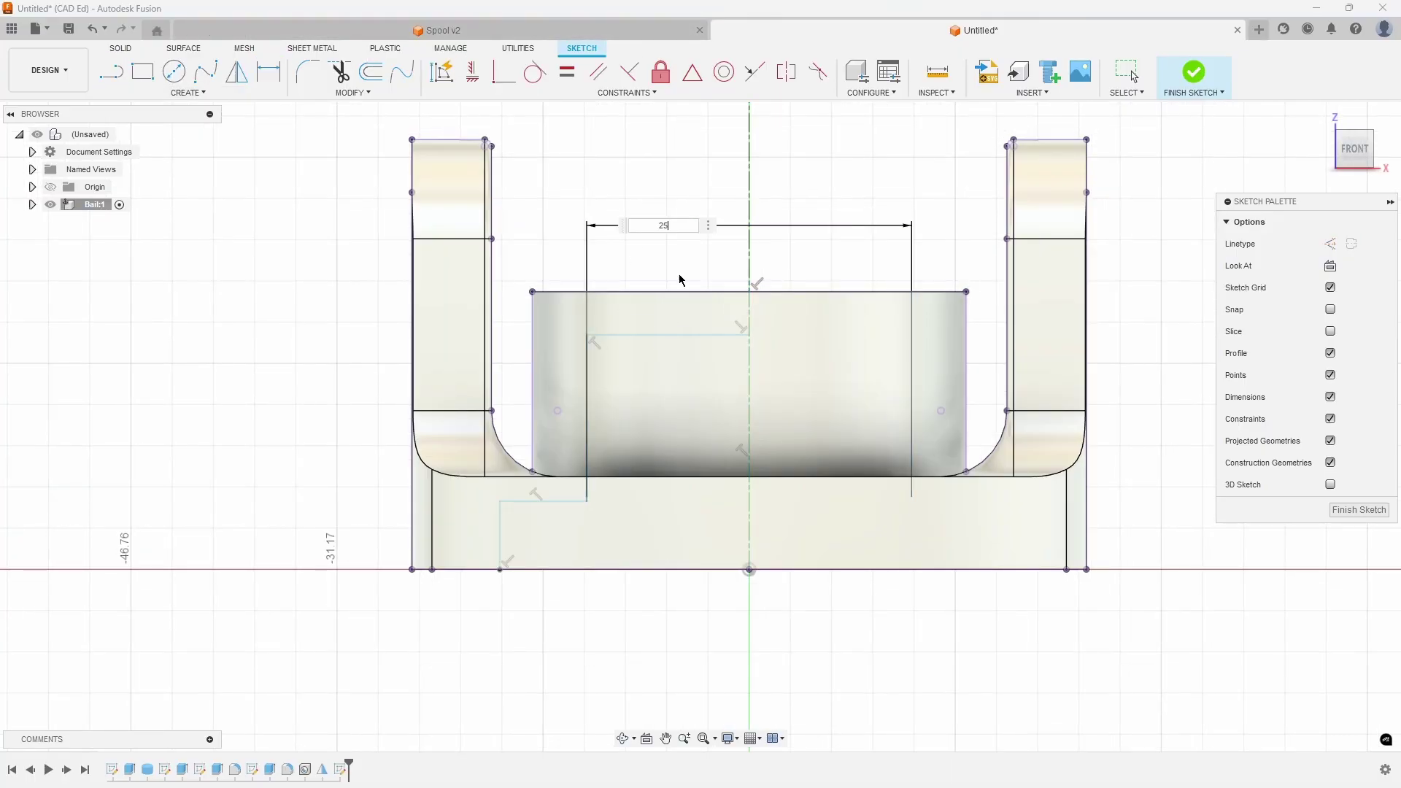
pyautogui.write('25.5')
pyautogui.press('Return')
pyautogui.click(701, 532)
pyautogui.click(453, 675)
pyautogui.click(620, 627)
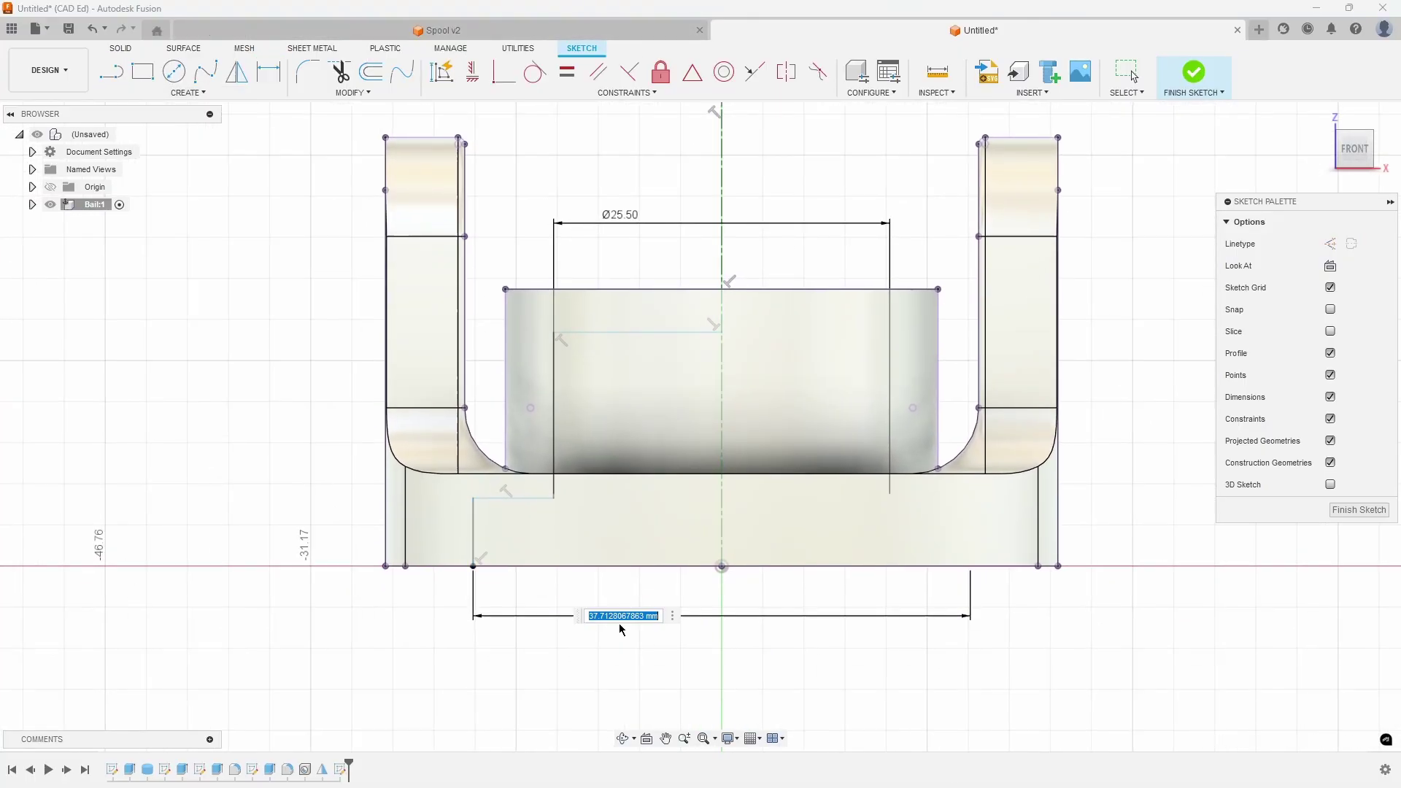
pyautogui.write('36')
pyautogui.press('Return')
# Step: Set the profile's lower vertical segment to 5 mm and its upper one to 11 mm, and finish the sketch
pyautogui.click(484, 532)
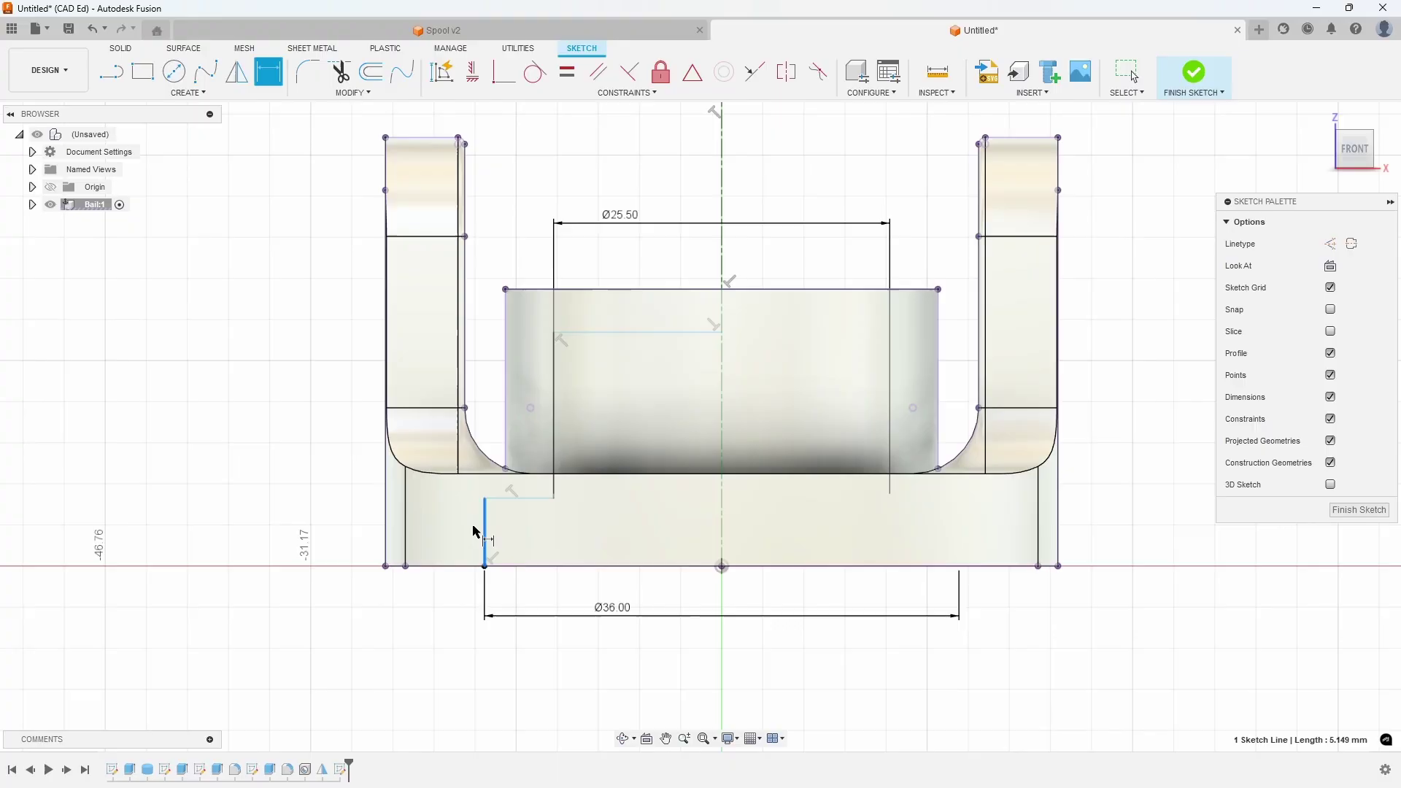
pyautogui.click(343, 554)
pyautogui.write('5')
pyautogui.press('Return')
pyautogui.click(553, 422)
pyautogui.click(357, 407)
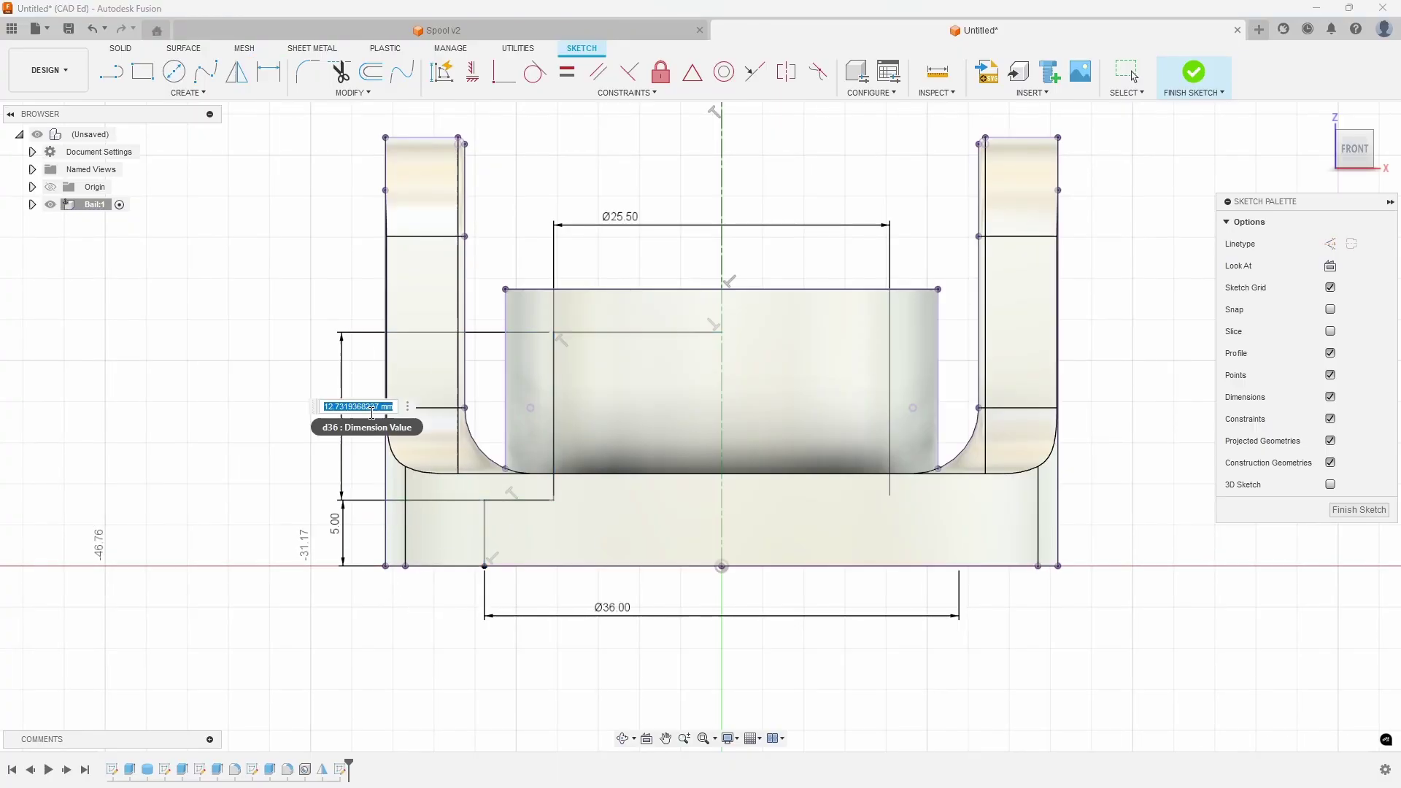
pyautogui.write('11')
pyautogui.press('Return')
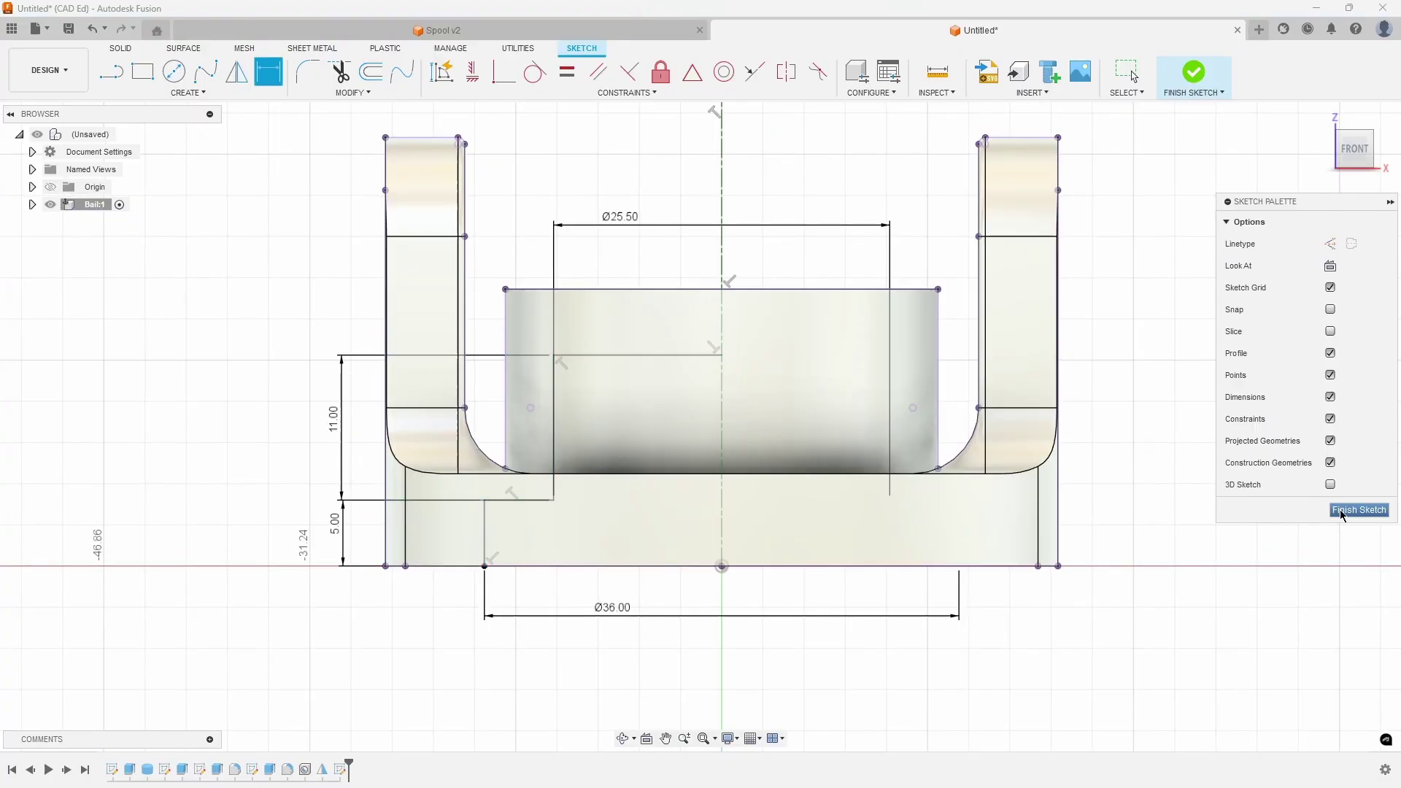
pyautogui.click(1342, 513)
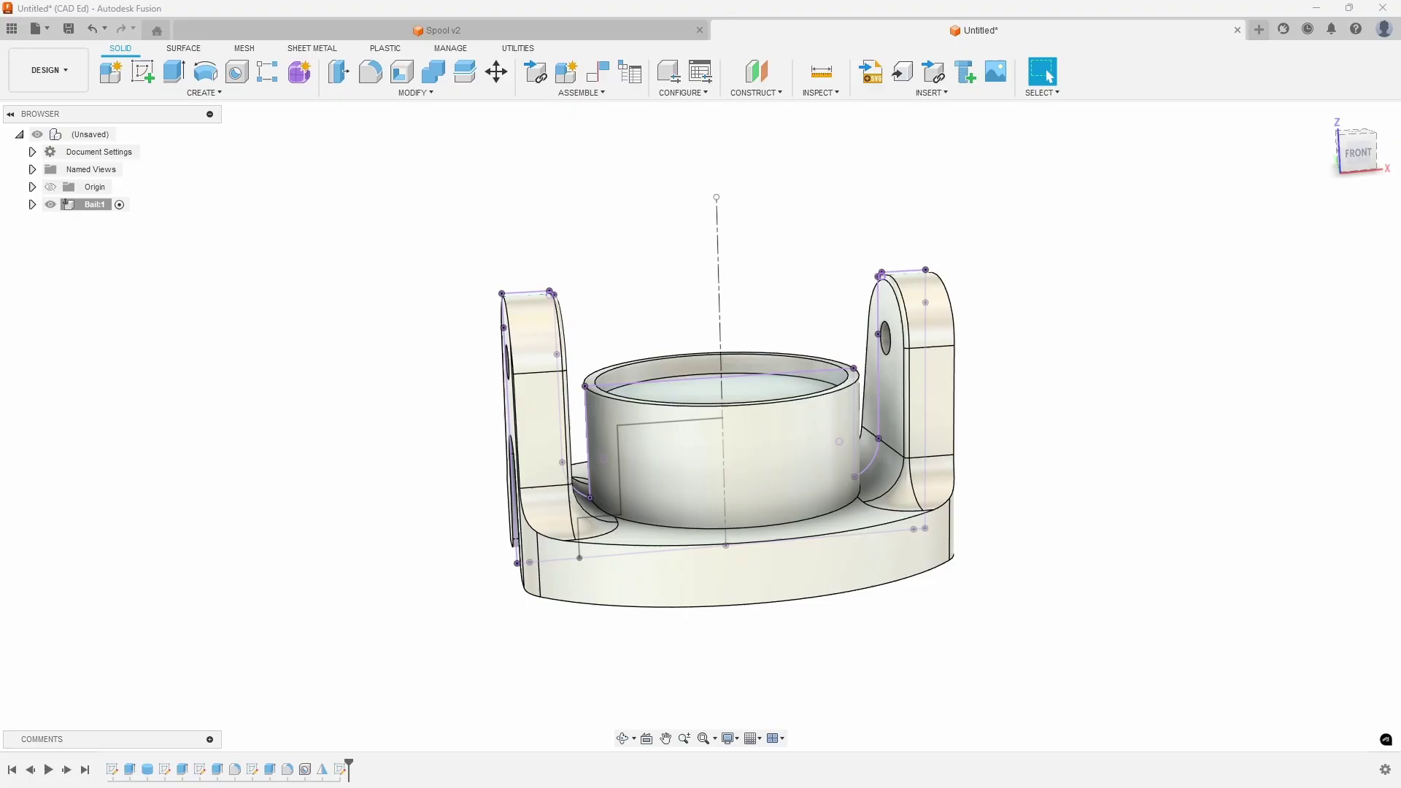
# Step: Revolve the stepped profile 360 degrees around the vertical construction line as a cut through the base and cylinder interior
pyautogui.click(672, 459)
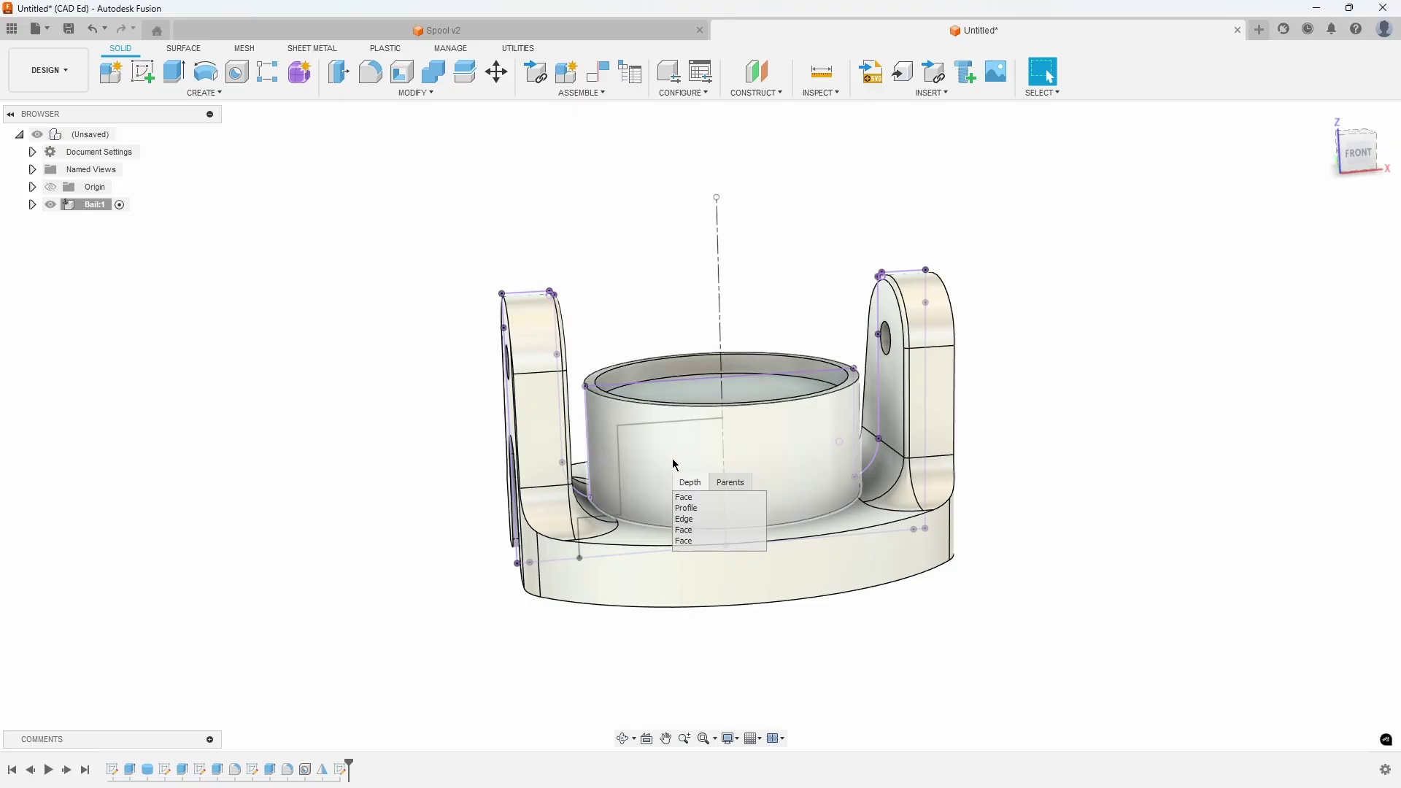
pyautogui.click(689, 511)
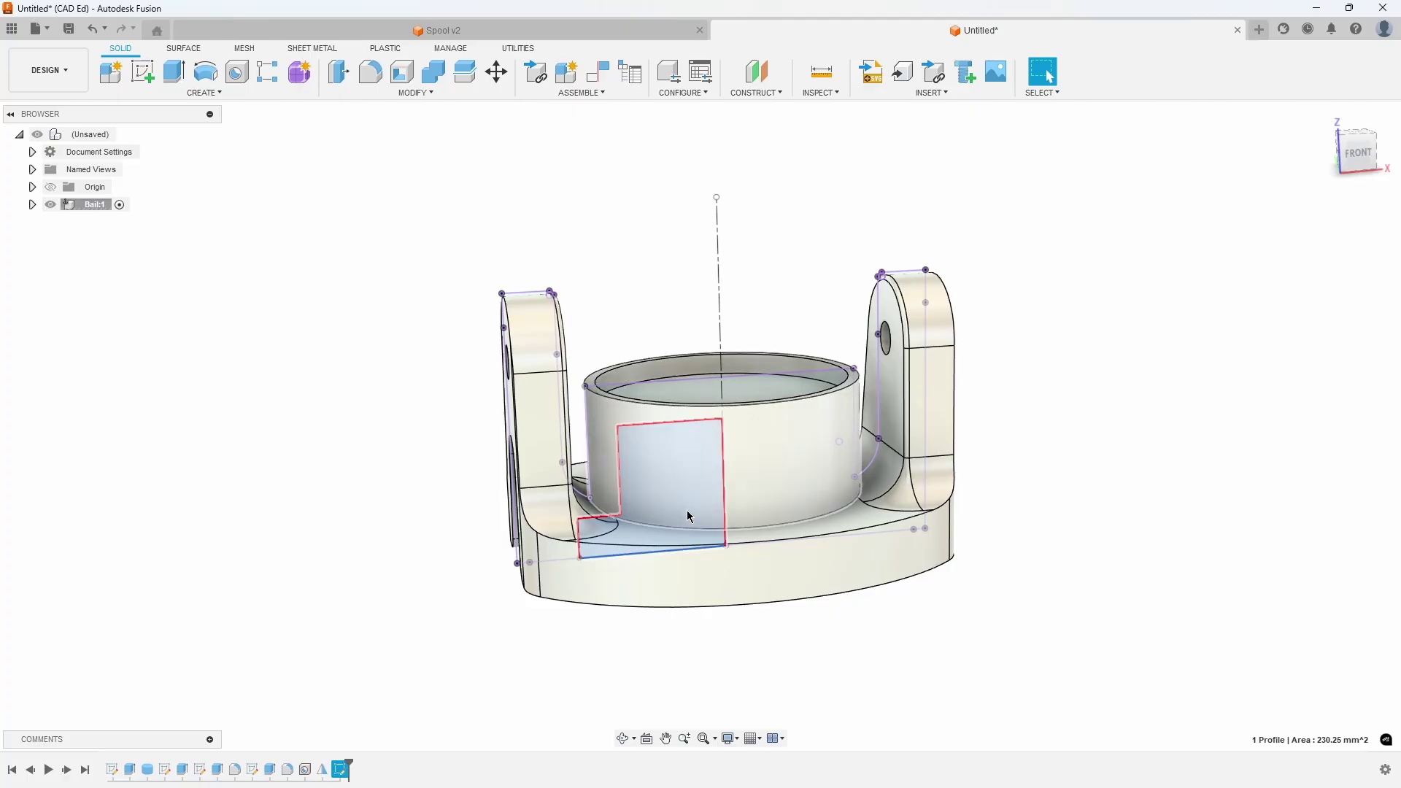
pyautogui.click(206, 72)
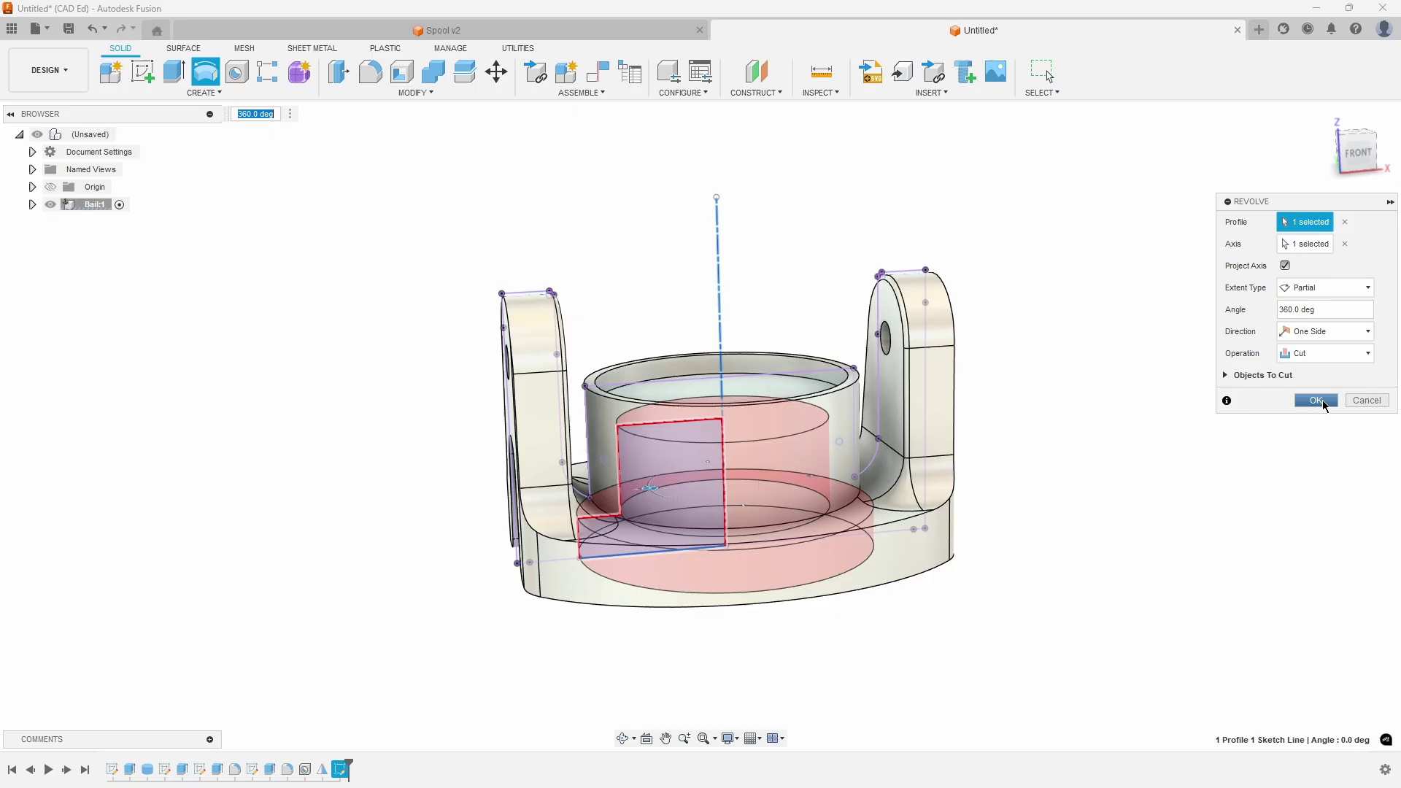
pyautogui.click(1316, 401)
# Step: Fillet the continuous outer edge around the base's underside and the upright cut-outs with a 3 mm radius
pyautogui.keyDown('shift'); pyautogui.moveTo(1322, 400); pyautogui.dragTo(1350, 477, button='middle'); pyautogui.keyUp('shift')
pyautogui.scroll(5, 919, 401)
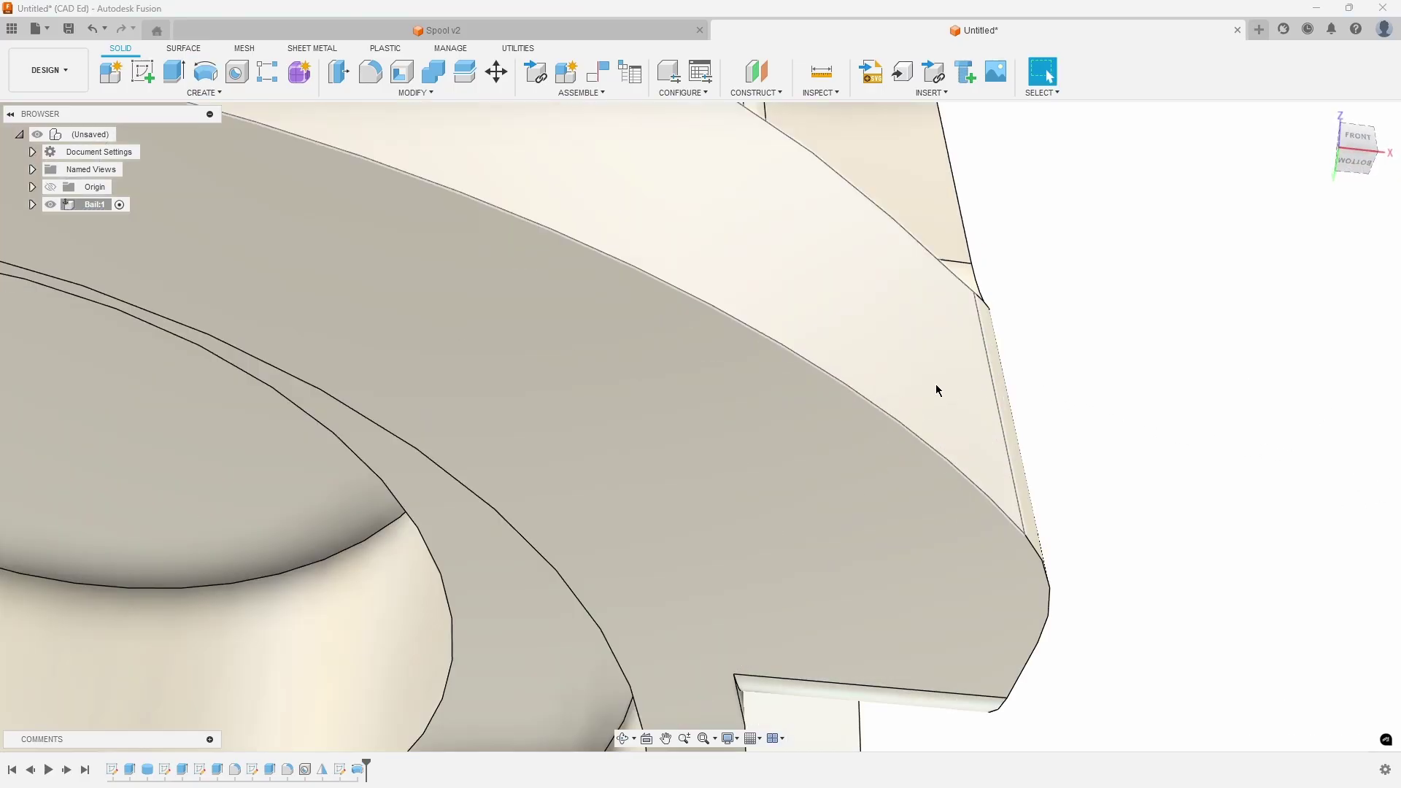
pyautogui.scroll(-2, 1041, 353)
pyautogui.scroll(-3, 664, 398)
pyautogui.click(658, 391)
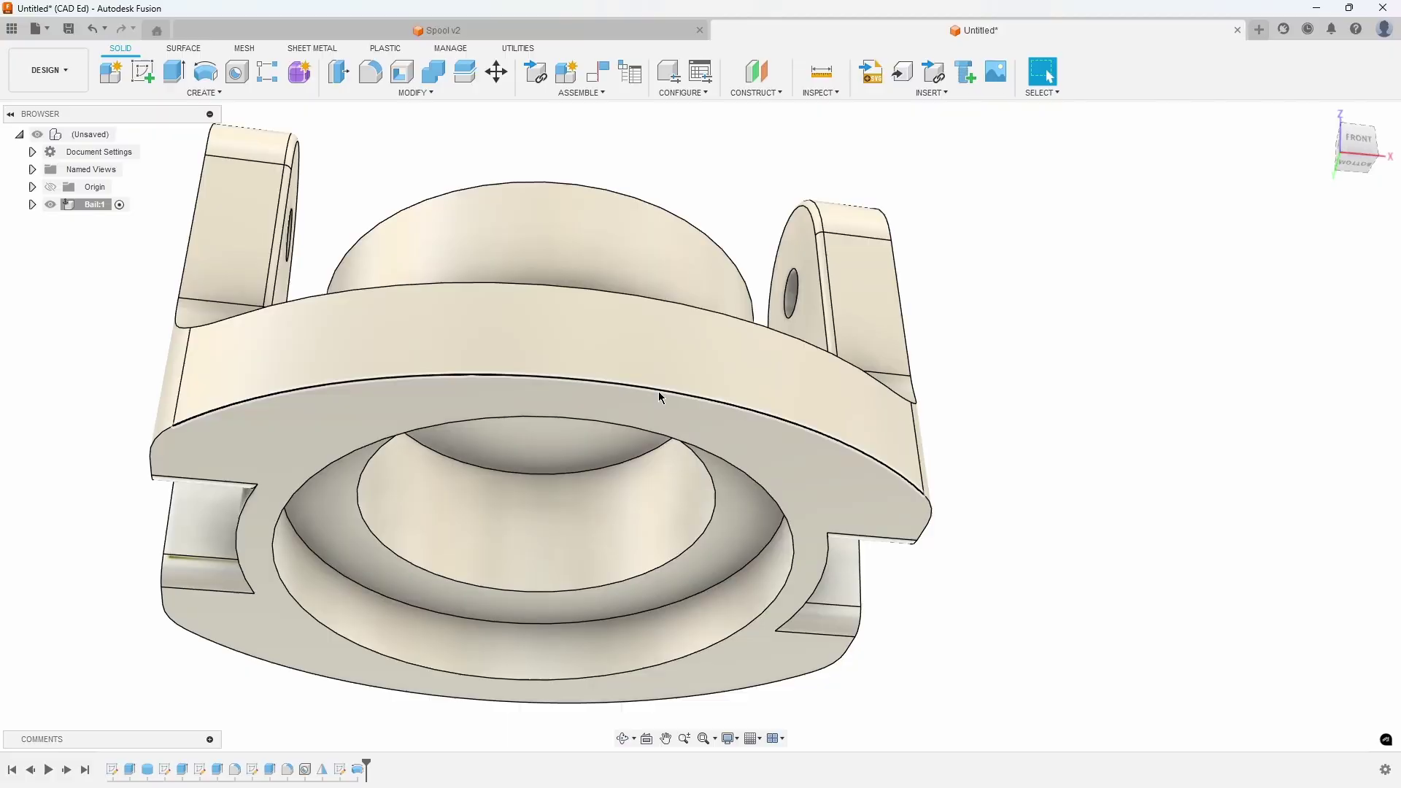
pyautogui.rightClick(659, 391)
pyautogui.click(622, 492)
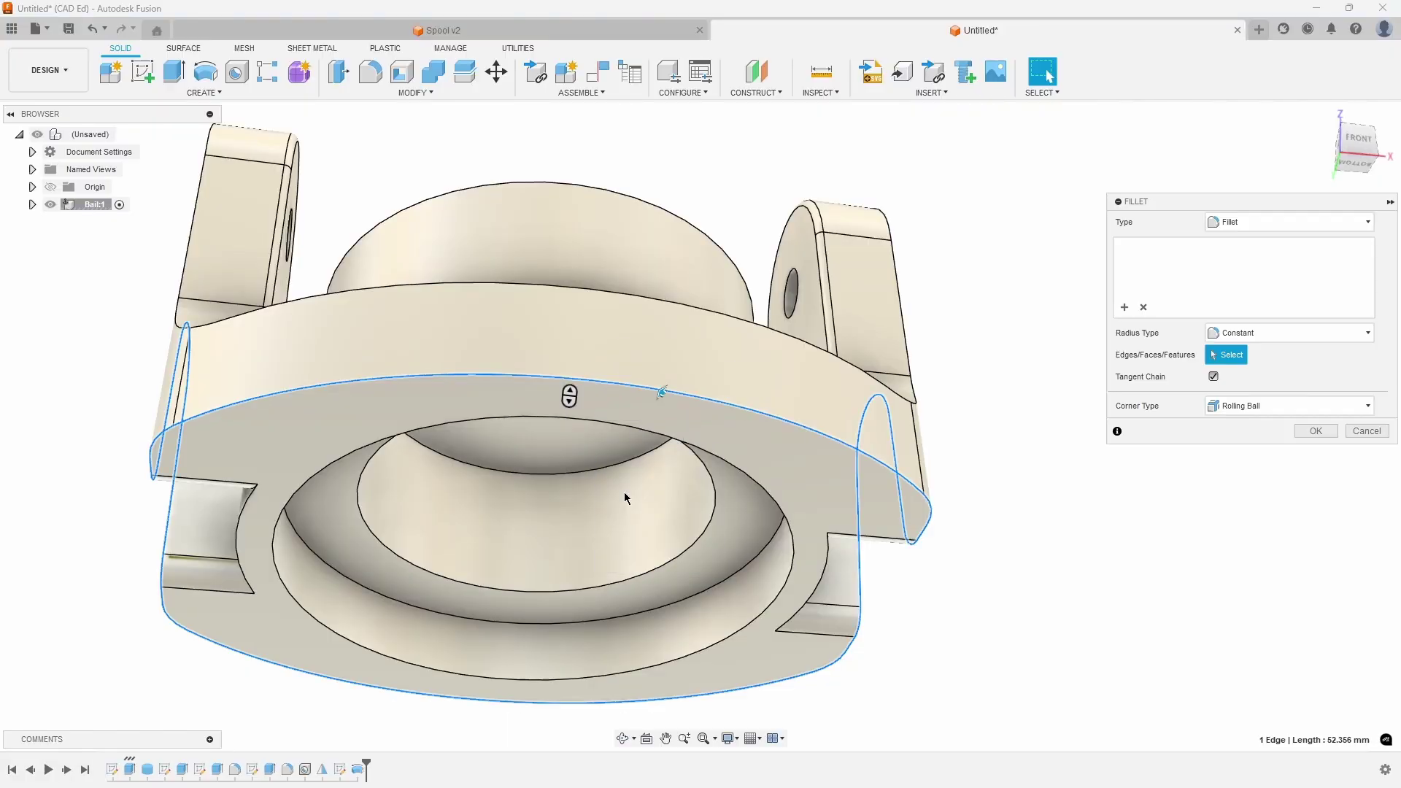
pyautogui.write('3')
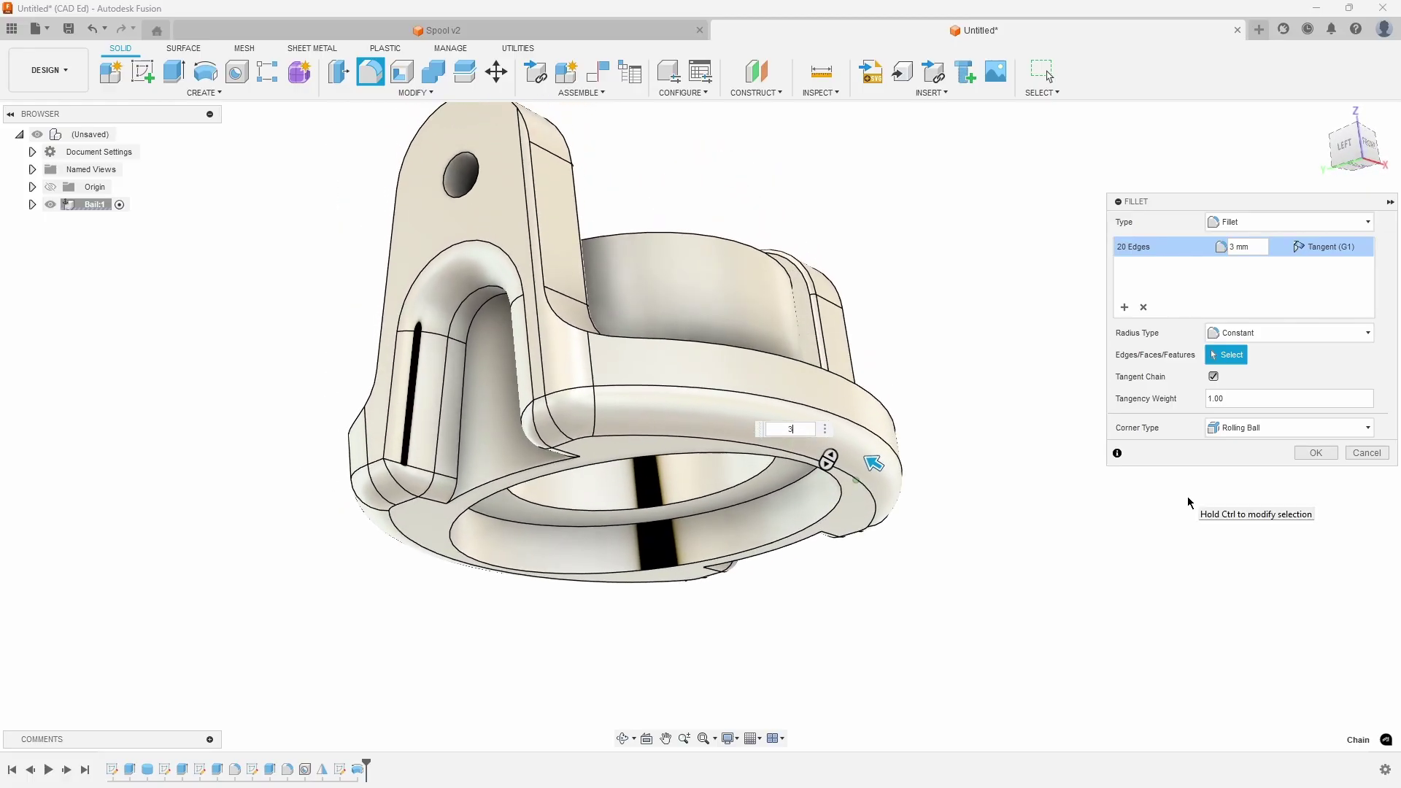
# Step: Add a second fillet set of 0.5 mm along the base's upper outer edge and the uprights' edges, and apply both
pyautogui.click(1124, 307)
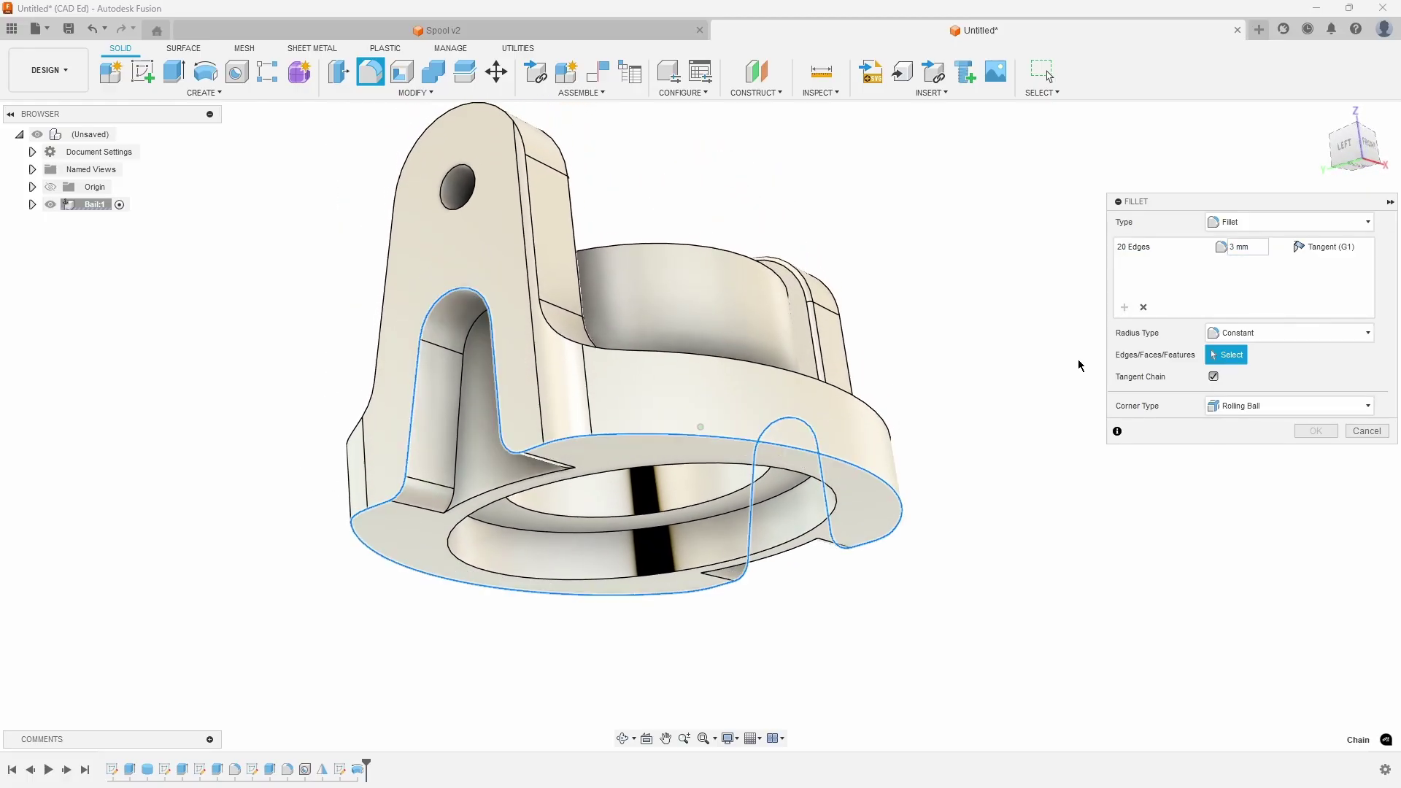
pyautogui.click(820, 441)
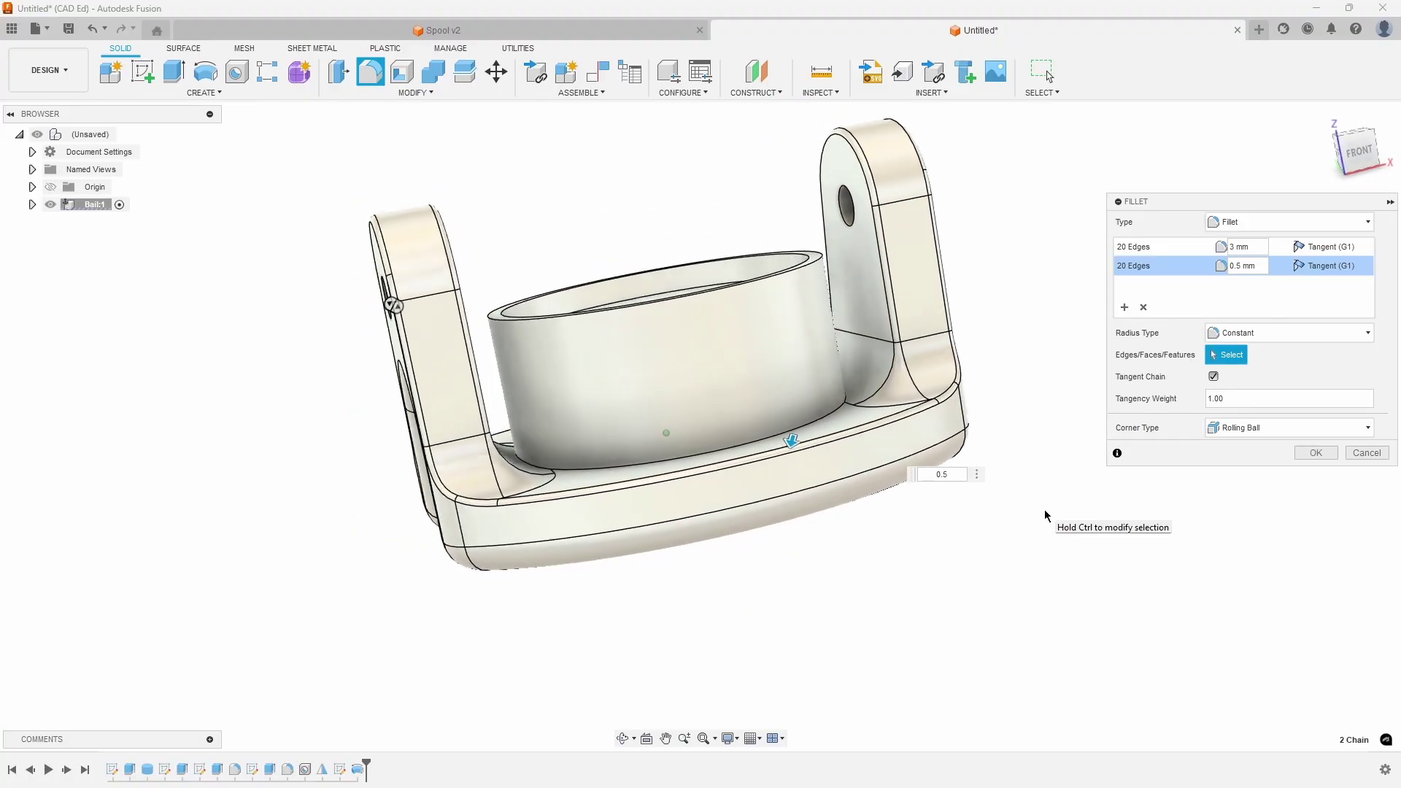
pyautogui.click(1316, 453)
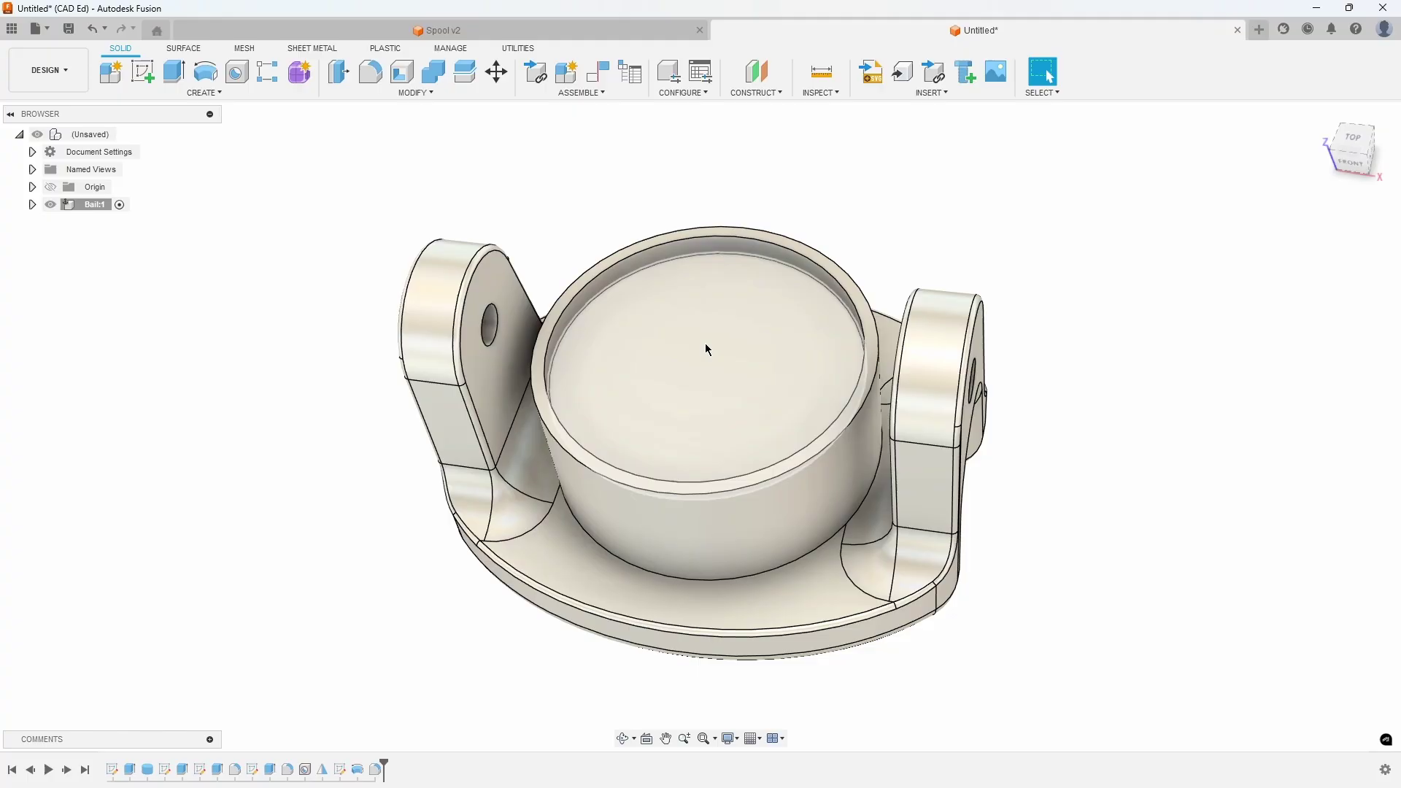
# Step: Start a sketch on the recessed face inside the cylinder and draw a 12.2 mm diameter circle at its centre
pyautogui.click(705, 349)
pyautogui.rightClick(705, 350)
pyautogui.click(727, 445)
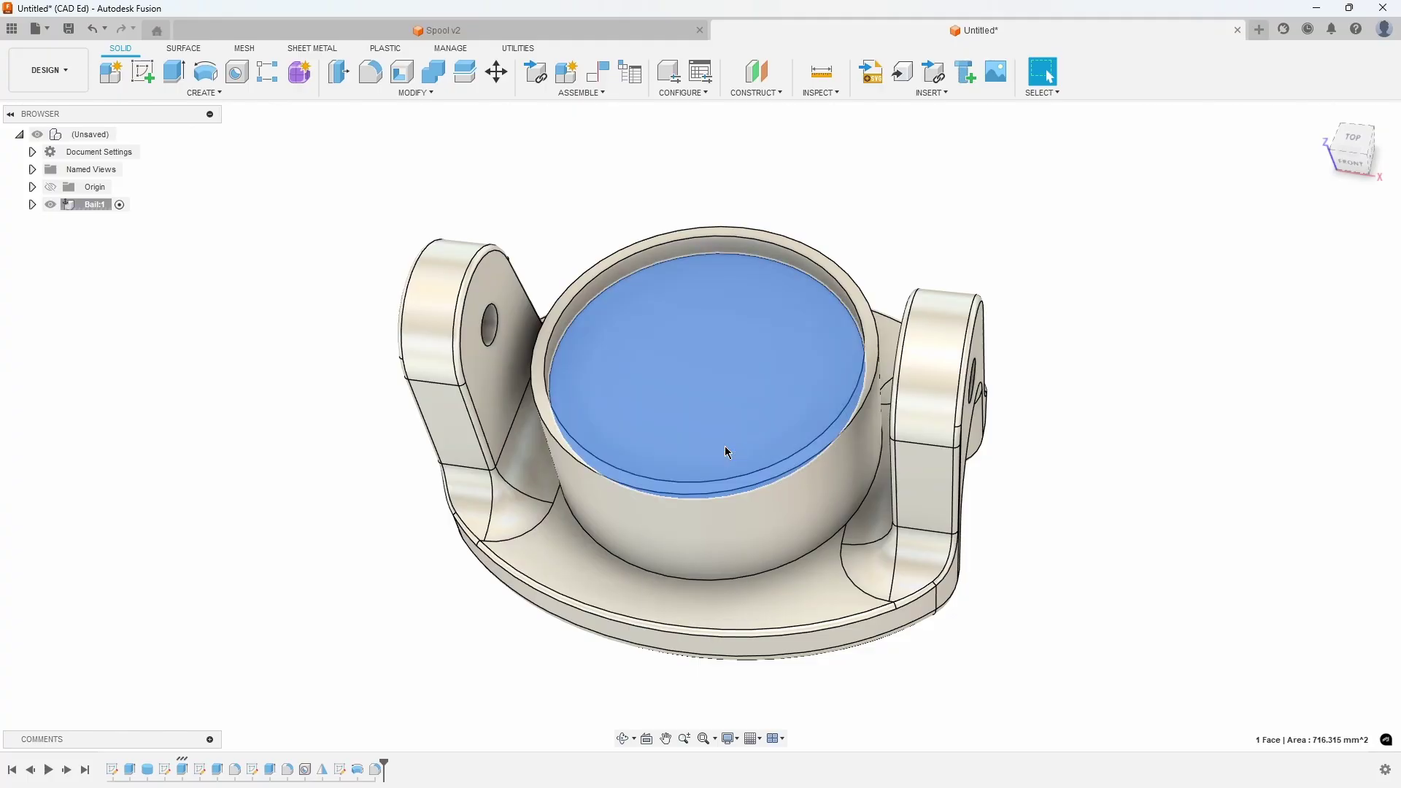
pyautogui.press('c')
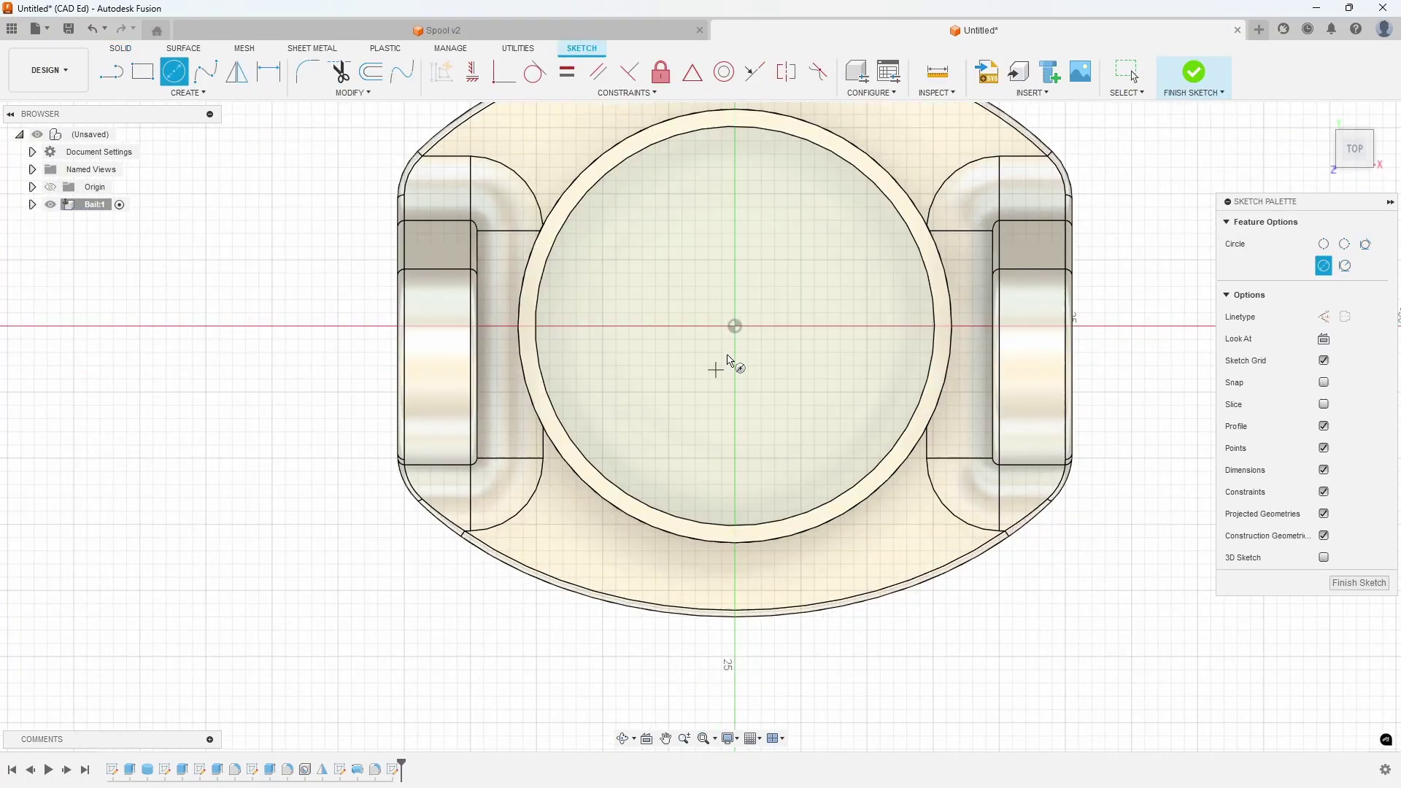
pyautogui.click(735, 328)
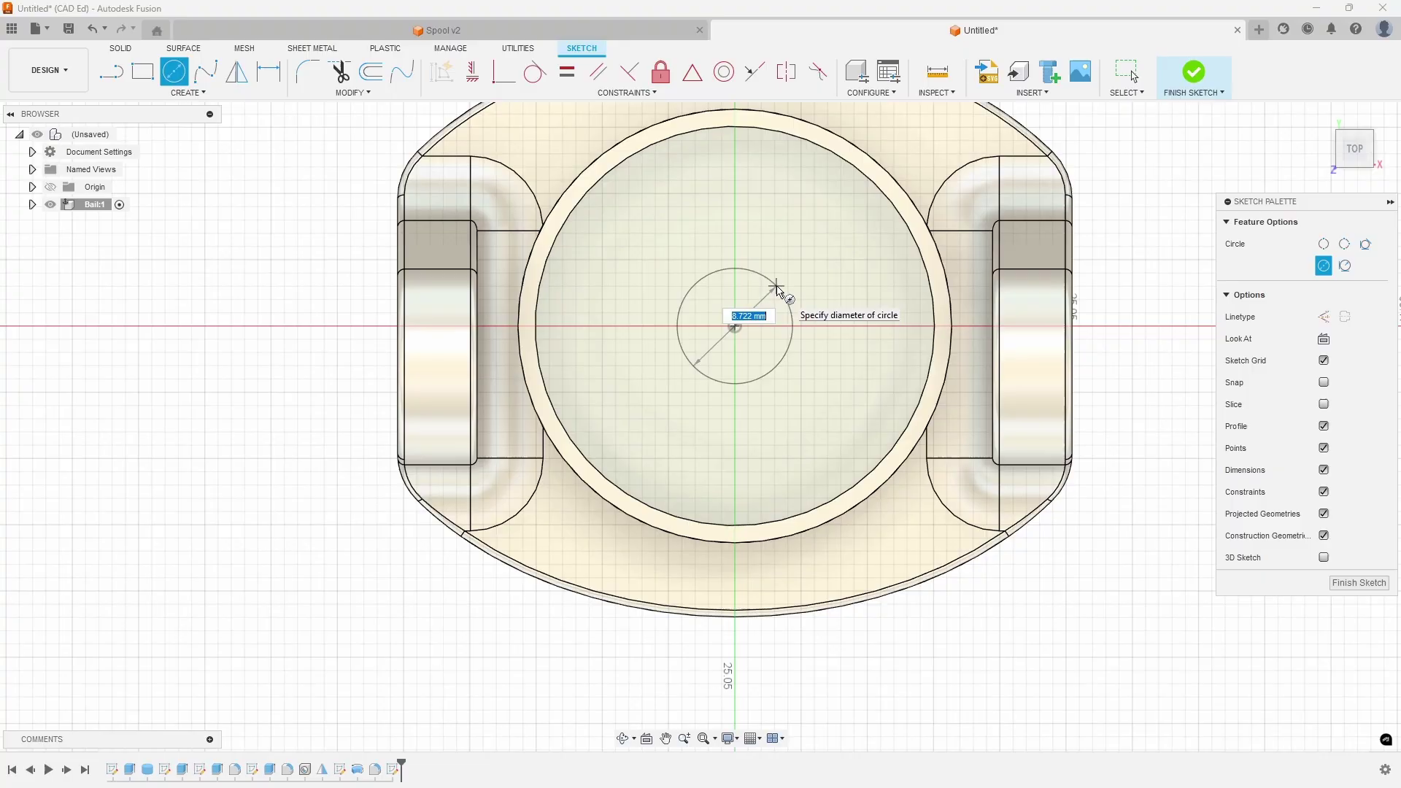
pyautogui.write('12.2')
pyautogui.press('Return')
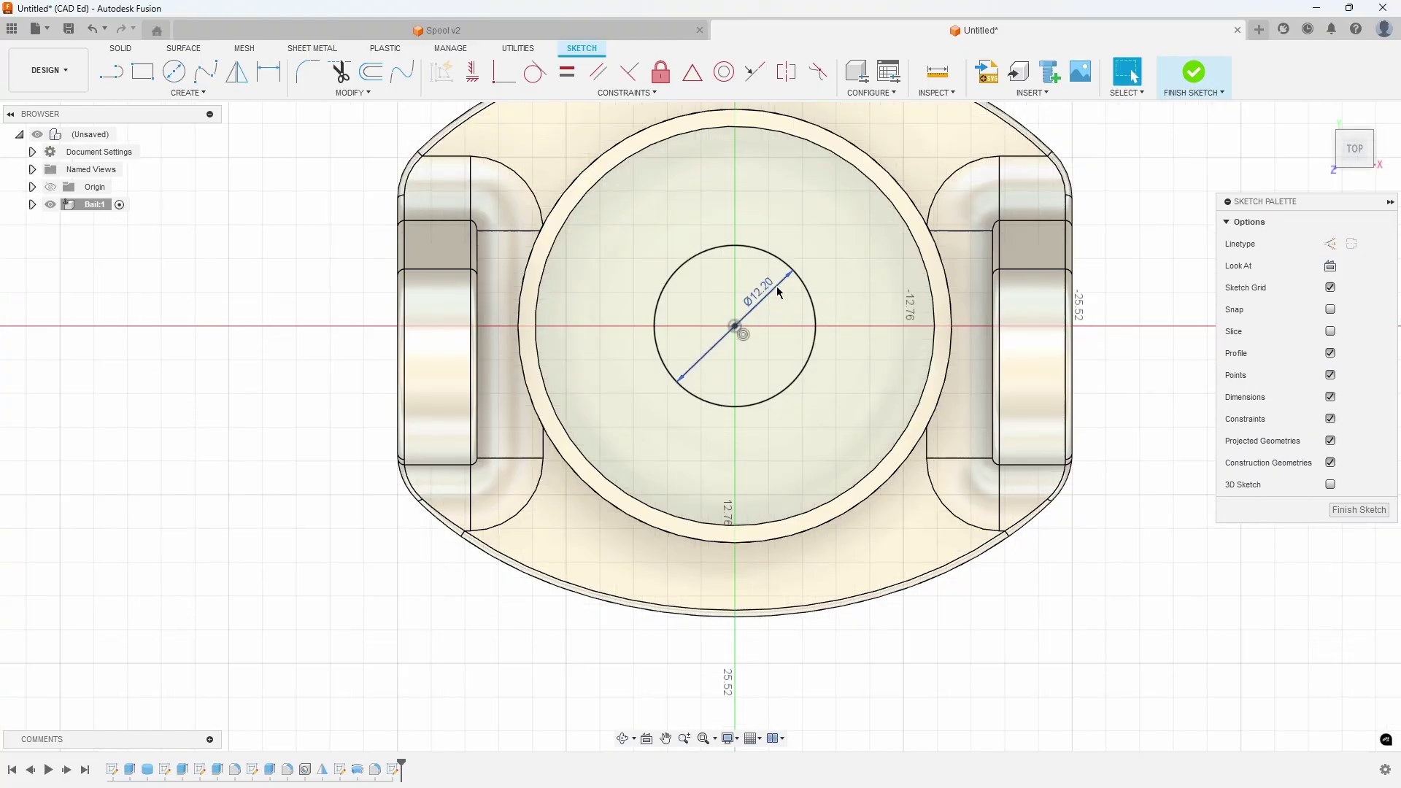
# Step: Draw a concentric 6 mm diameter circle inside the 12.2 mm circle
pyautogui.click(735, 327)
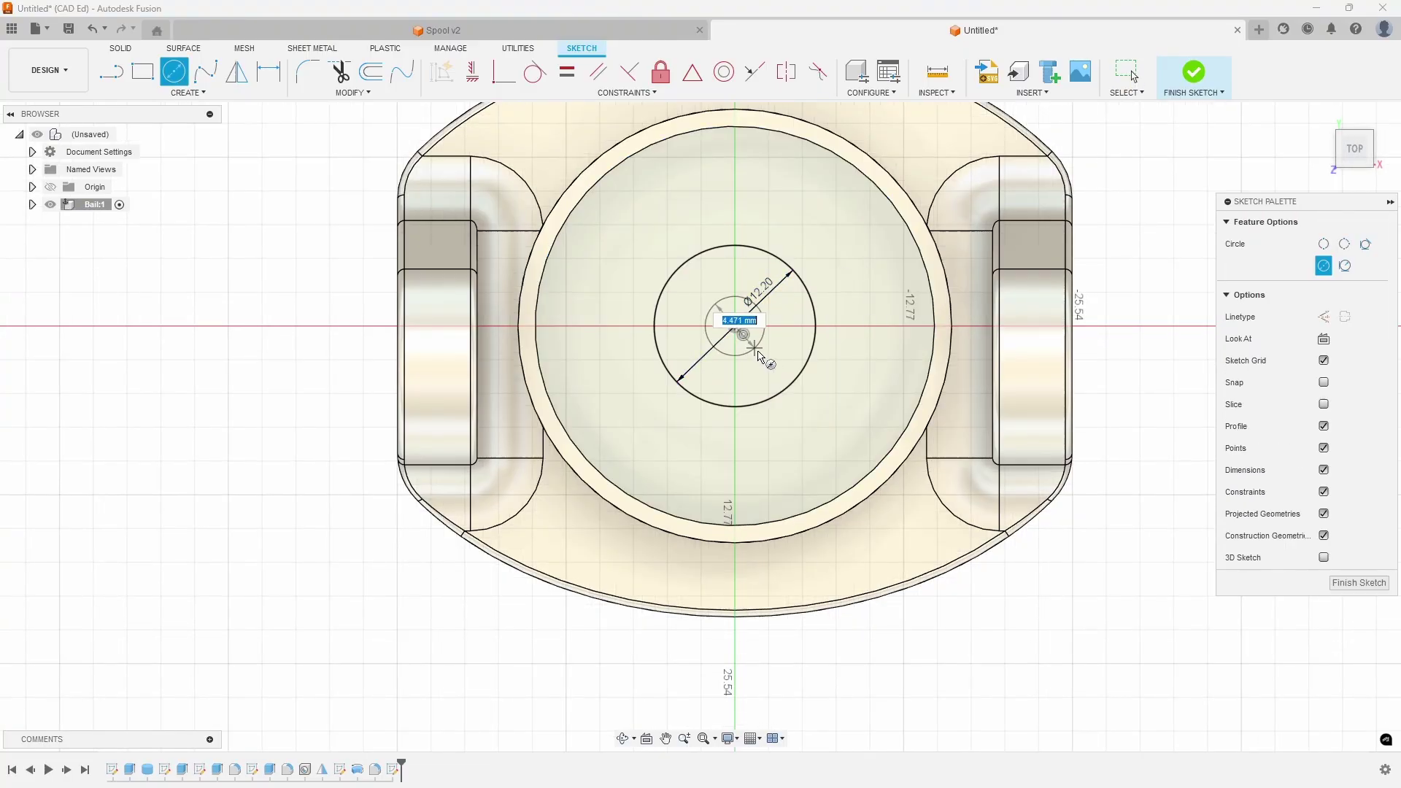
pyautogui.write('6')
pyautogui.press('Return')
pyautogui.press('Escape')
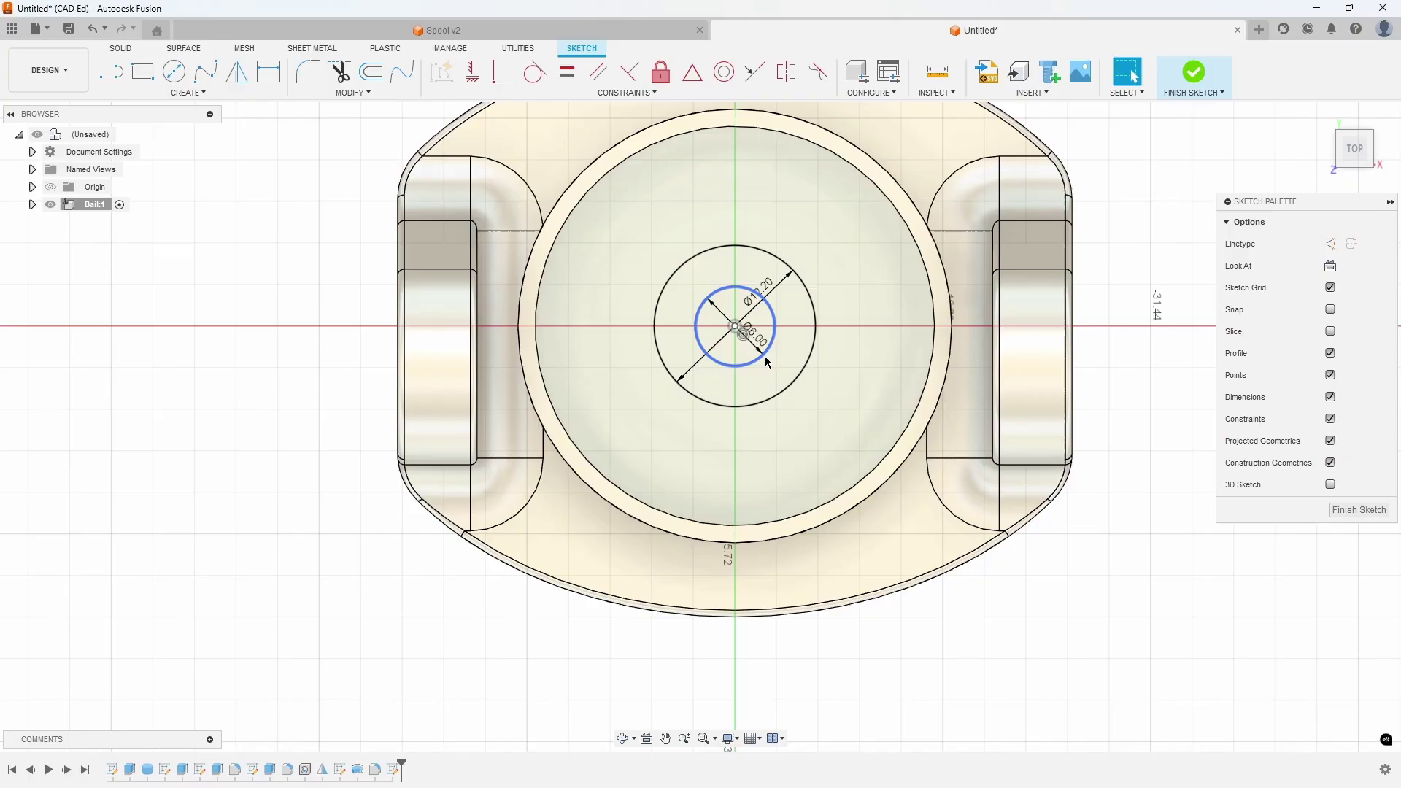
# Step: Draw two horizontal chords across the outer circle, about 6.4 mm long near its top and about 7.7 mm near its bottom
pyautogui.scroll(4, 725, 291)
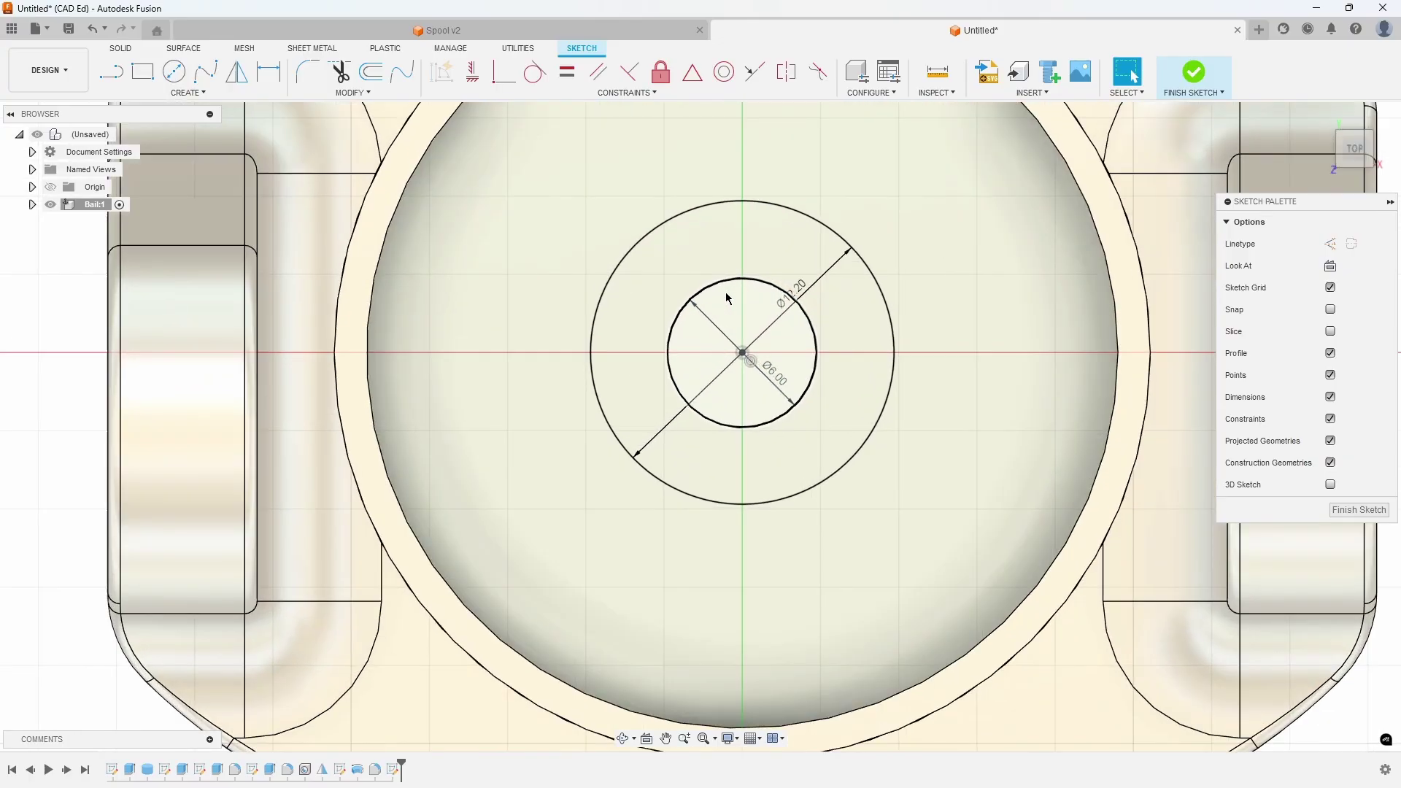
pyautogui.press('l')
pyautogui.click(664, 222)
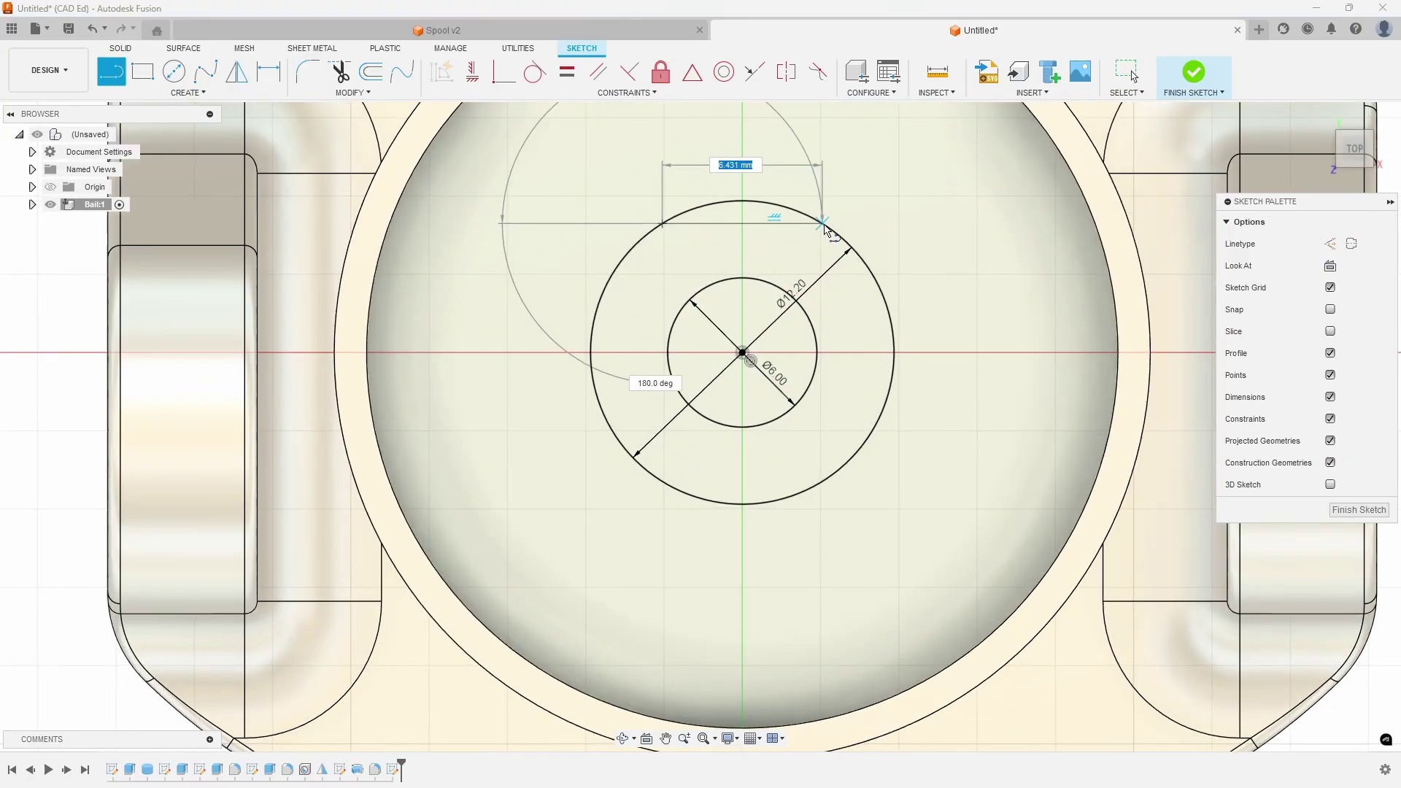
pyautogui.click(822, 224)
pyautogui.click(649, 471)
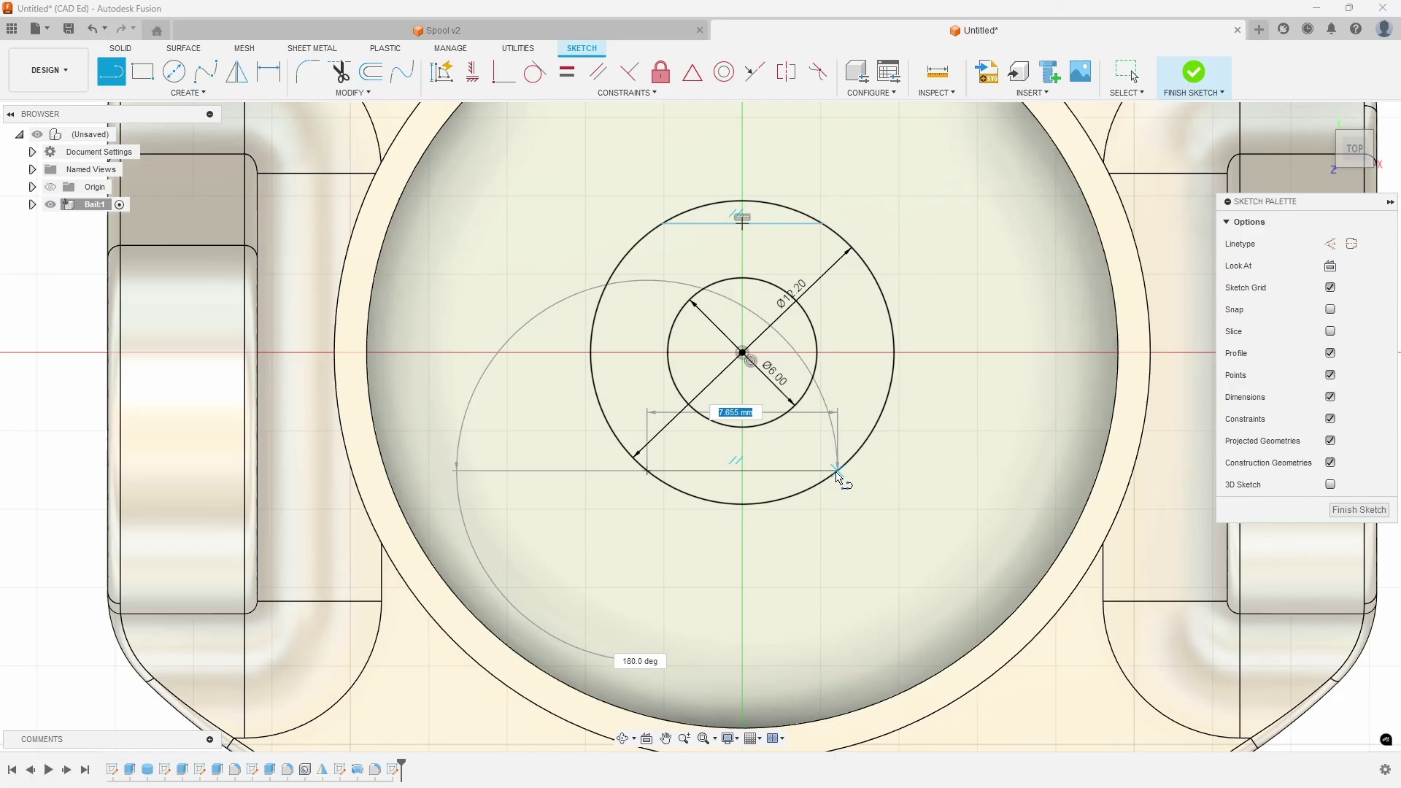
pyautogui.click(836, 470)
# Step: Draw two horizontal chords across the inner circle, about 3.5 mm long above the centre and about 4.8 mm below it
pyautogui.click(699, 292)
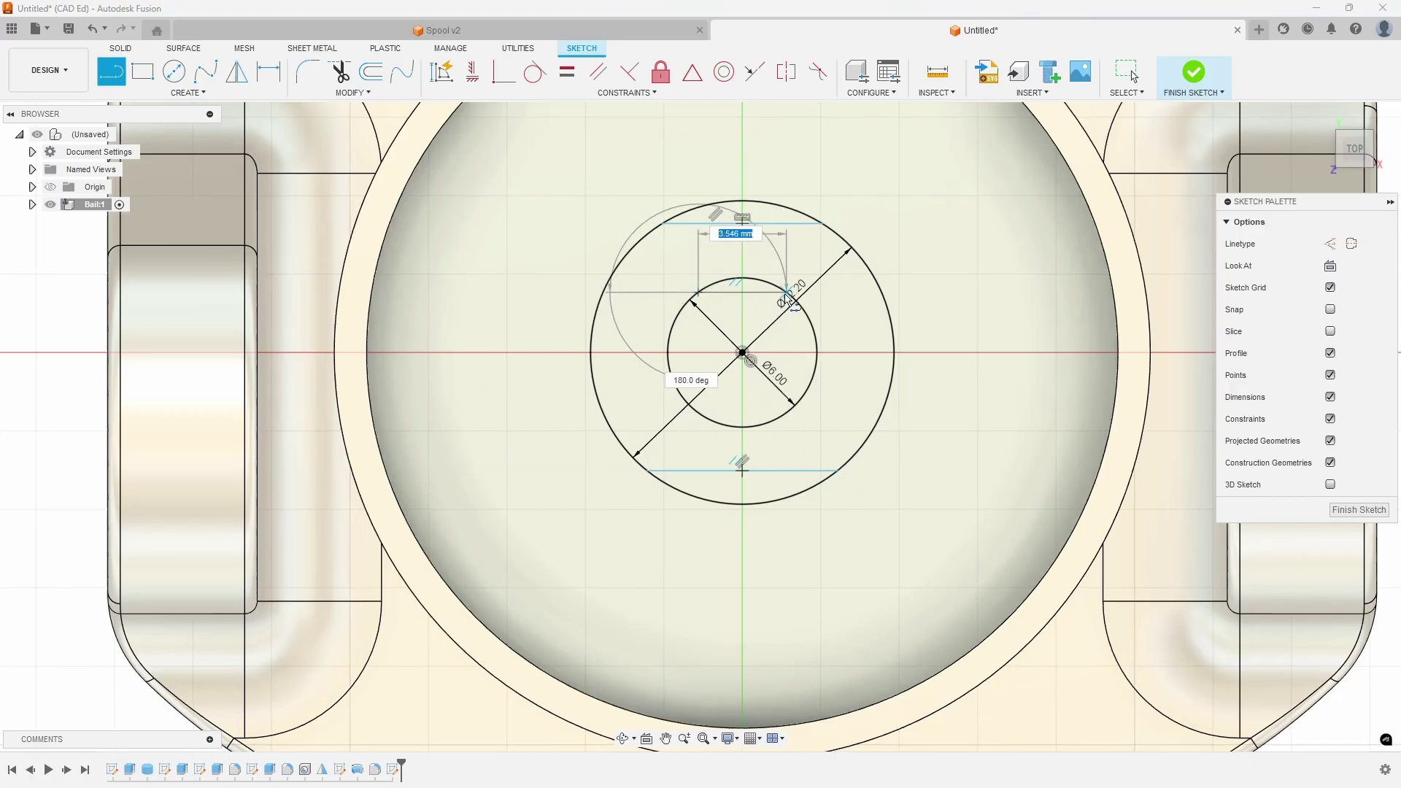
pyautogui.click(785, 292)
pyautogui.click(683, 397)
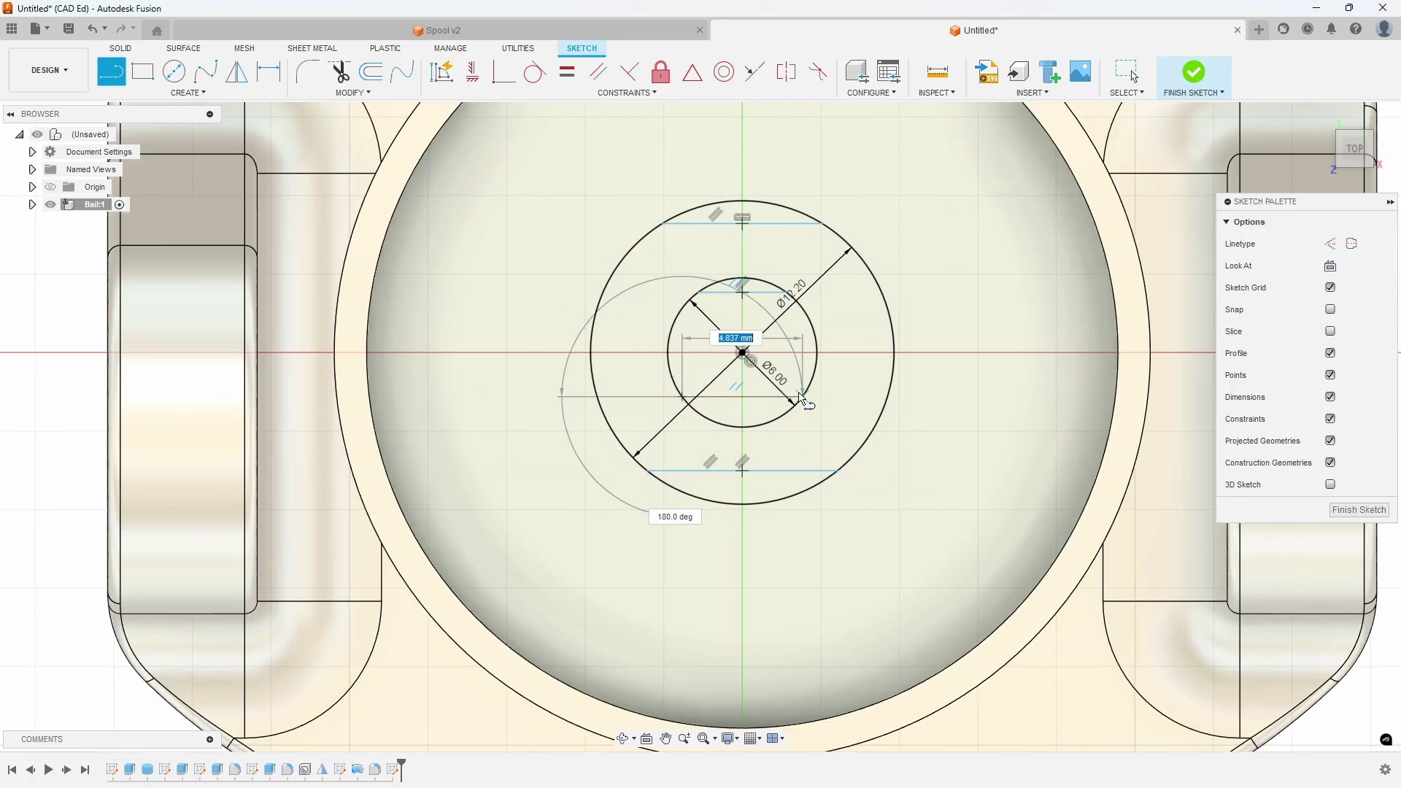
pyautogui.click(802, 397)
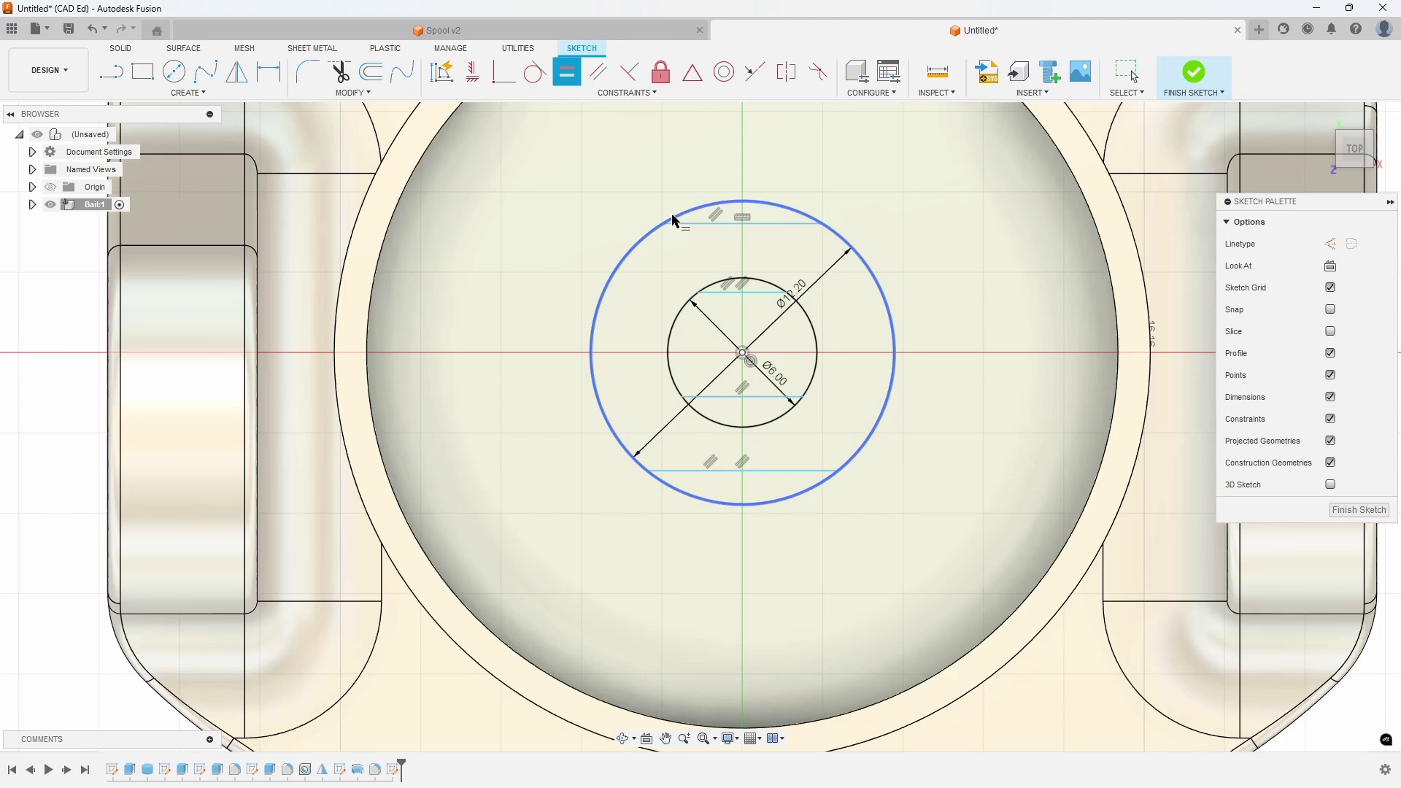
# Step: Make the outer circle's two chords equal in length, and likewise the inner circle's two chords
pyautogui.click(689, 470)
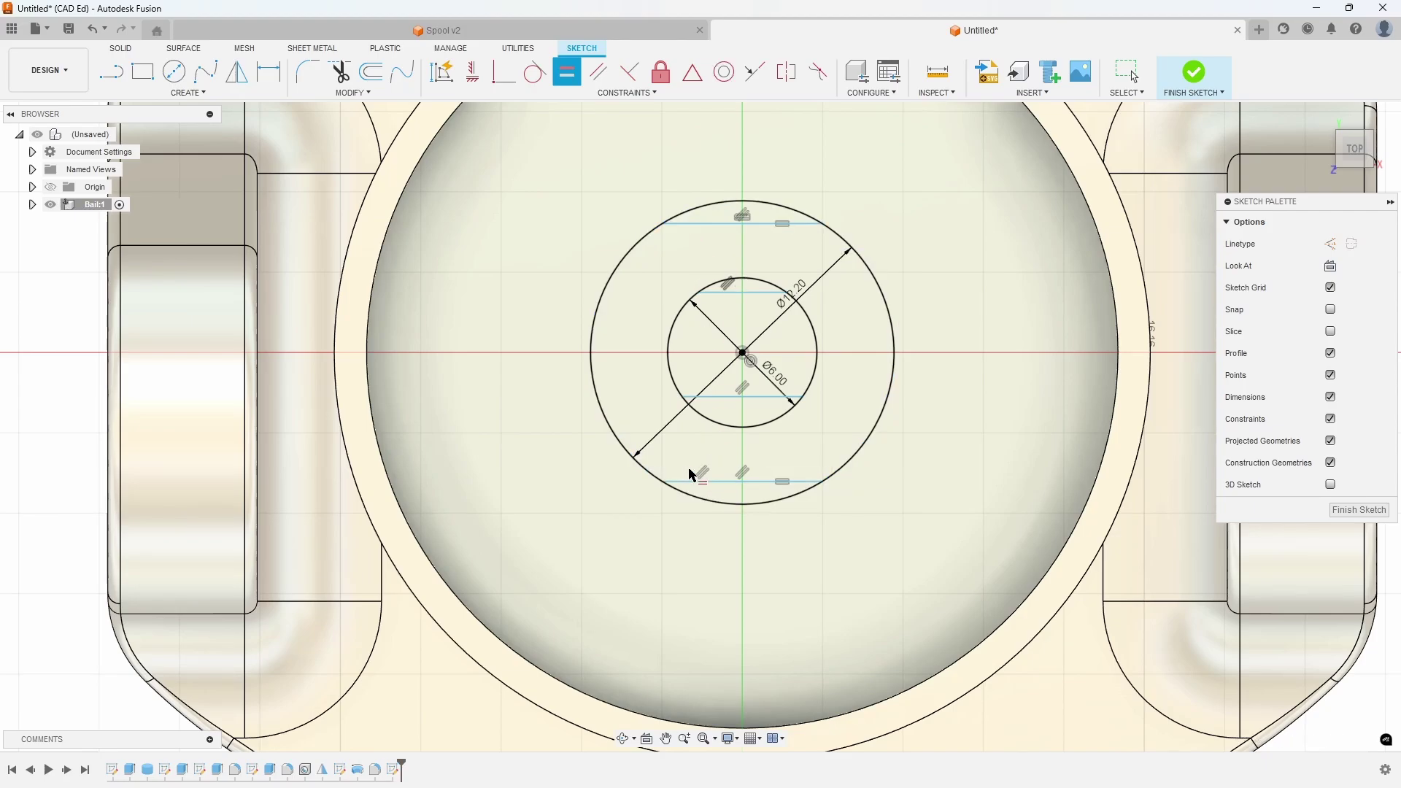
pyautogui.click(731, 292)
pyautogui.click(725, 397)
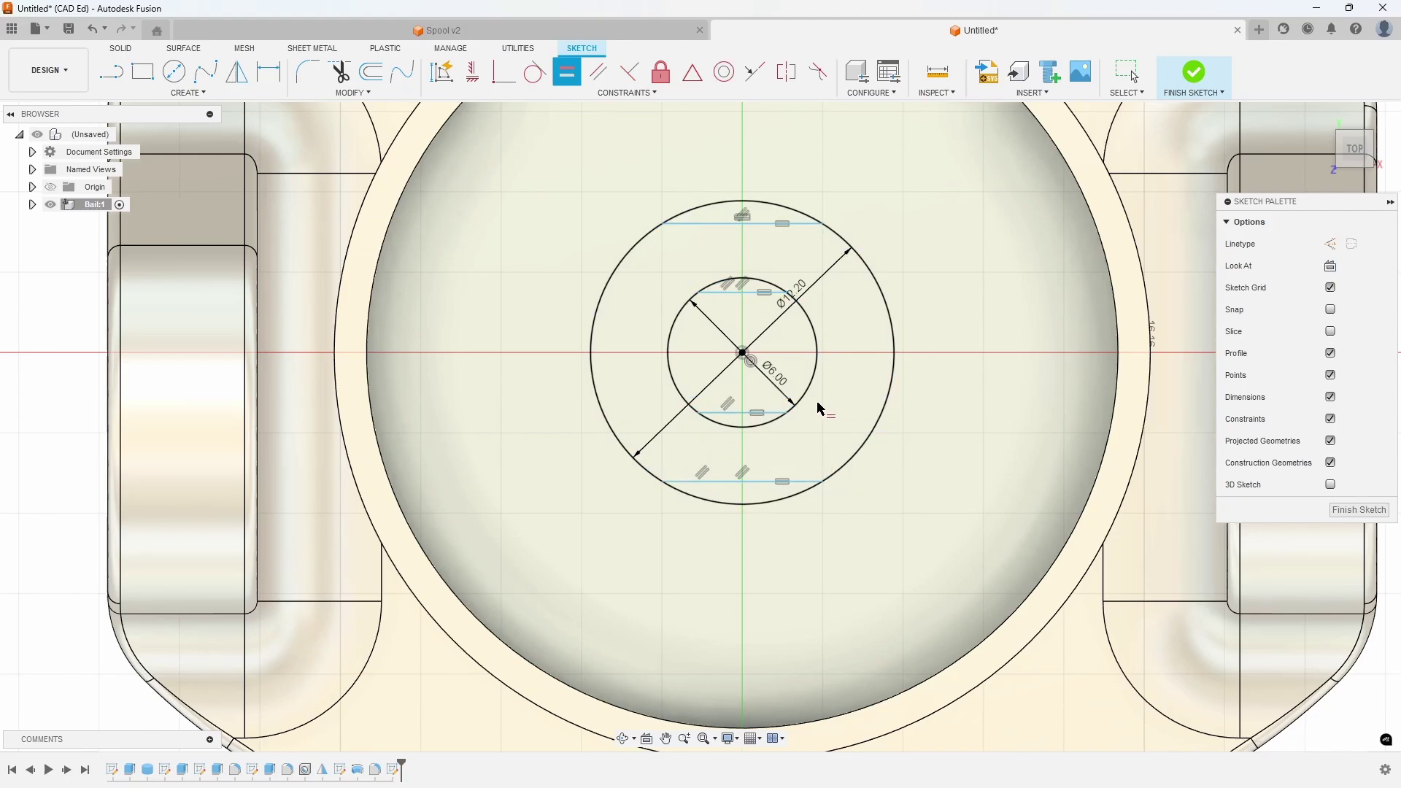
# Step: Dimension the distance between the inner circle's two flats as 4.85 mm
pyautogui.click(267, 71)
pyautogui.click(726, 293)
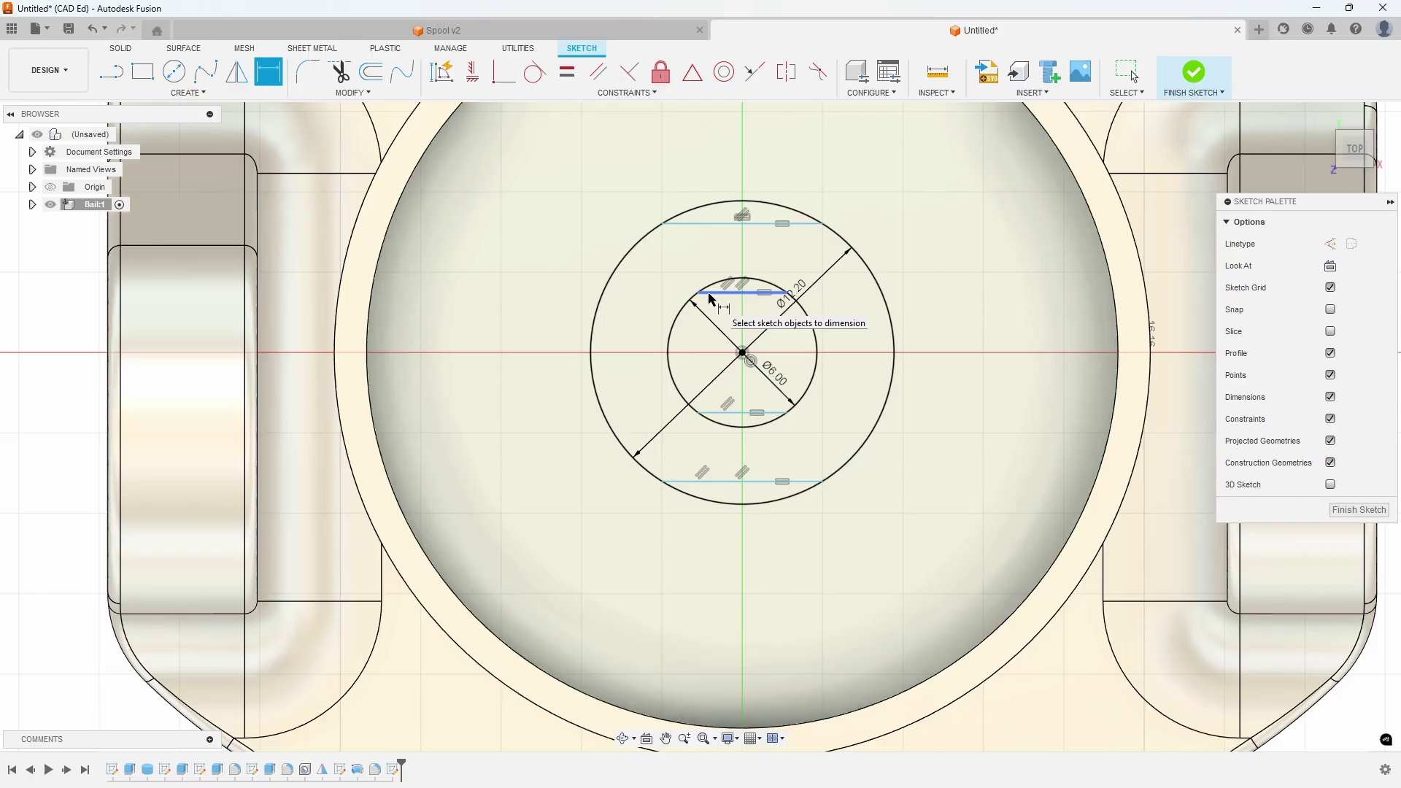
pyautogui.click(723, 413)
pyautogui.click(558, 346)
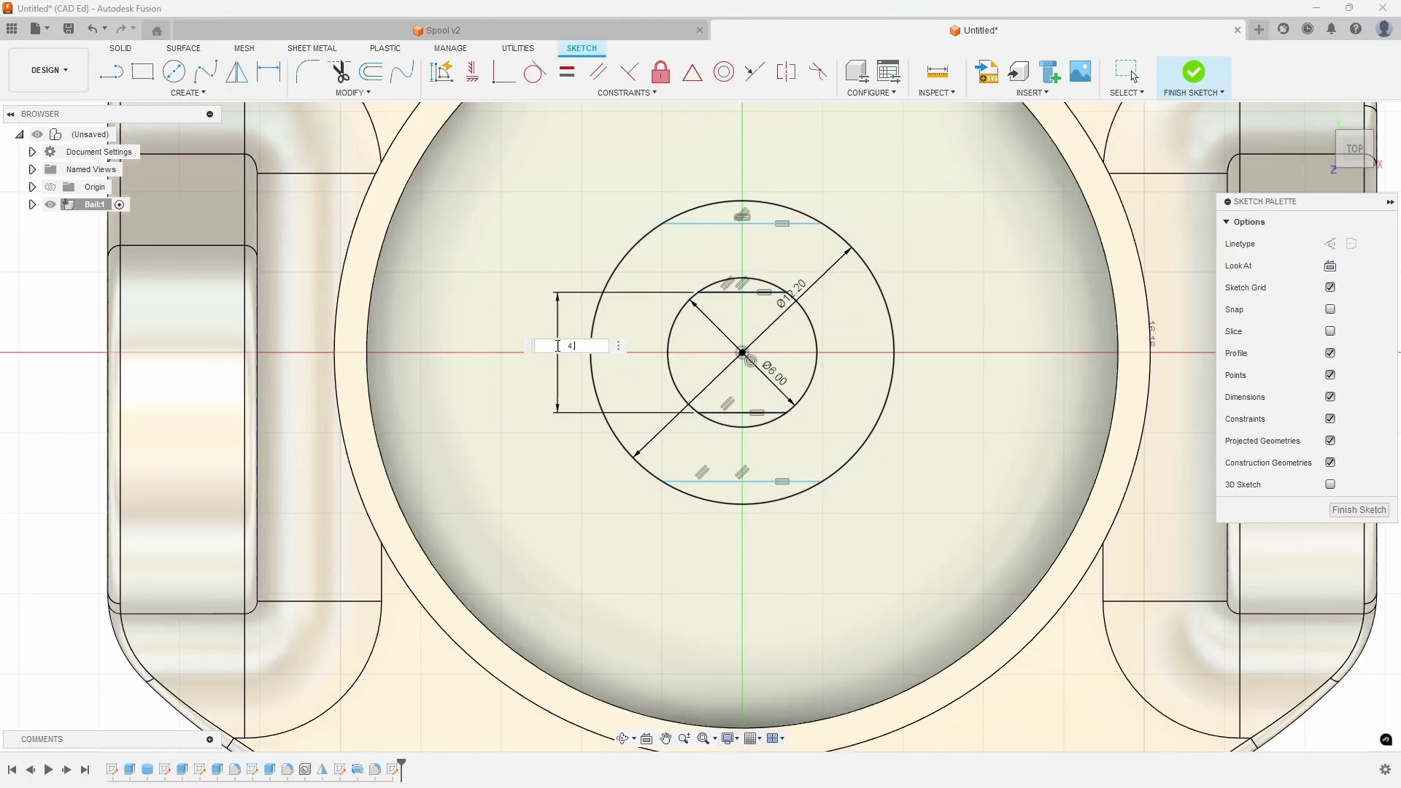
pyautogui.press('Return')
# Step: Dimension the distance between the outer circle's two flats as 10 mm and finish the sketch
pyautogui.click(692, 223)
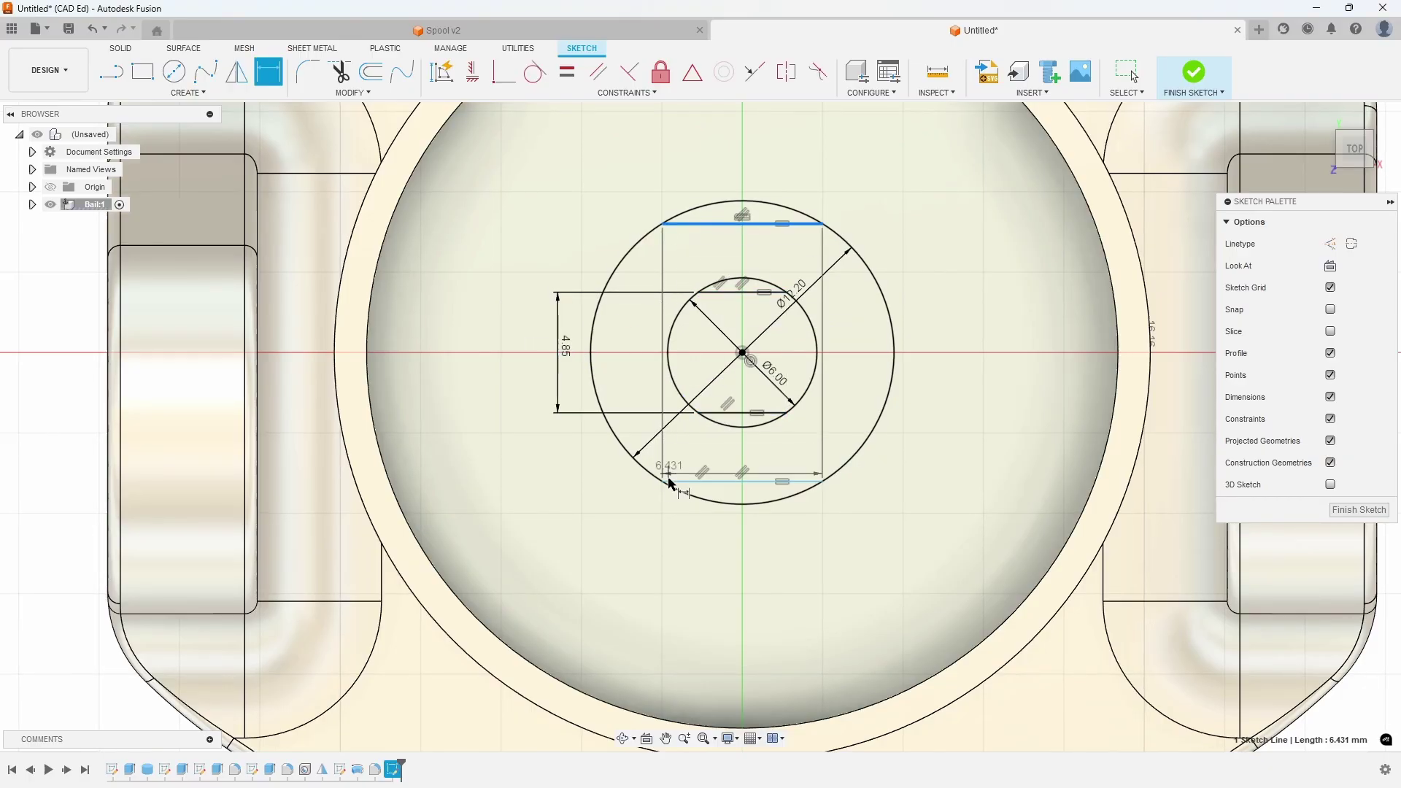
pyautogui.click(675, 482)
pyautogui.click(516, 322)
pyautogui.write('10')
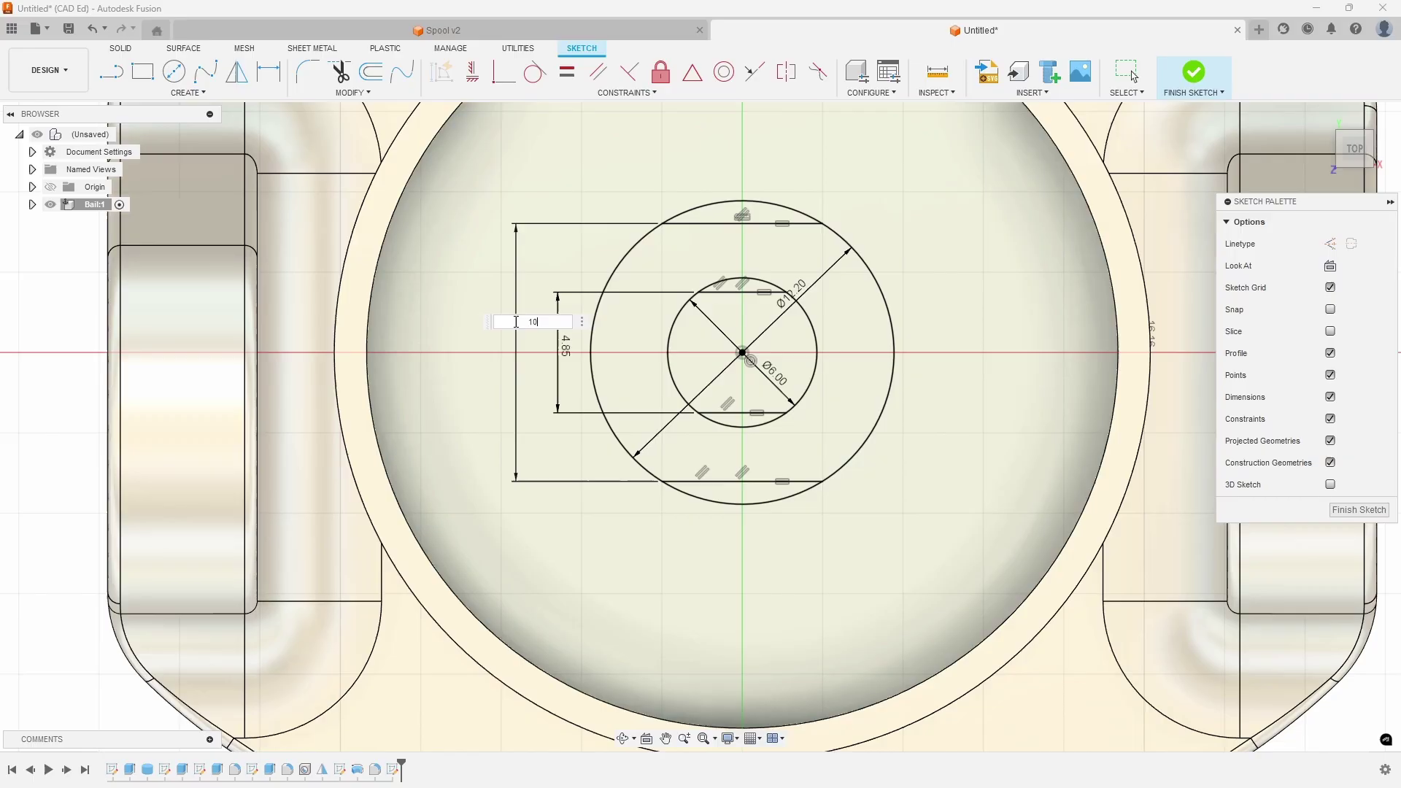
pyautogui.press('Return')
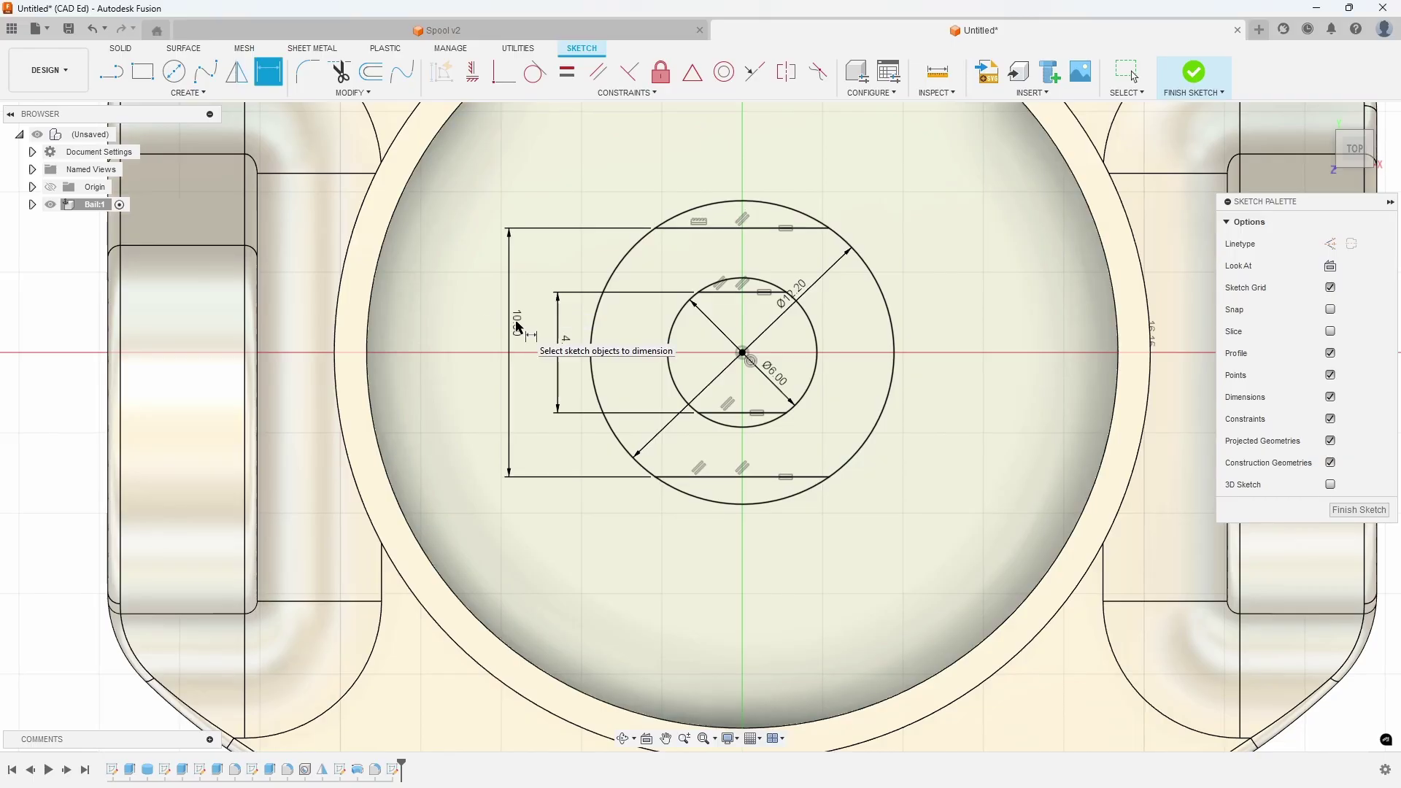
pyautogui.click(1342, 511)
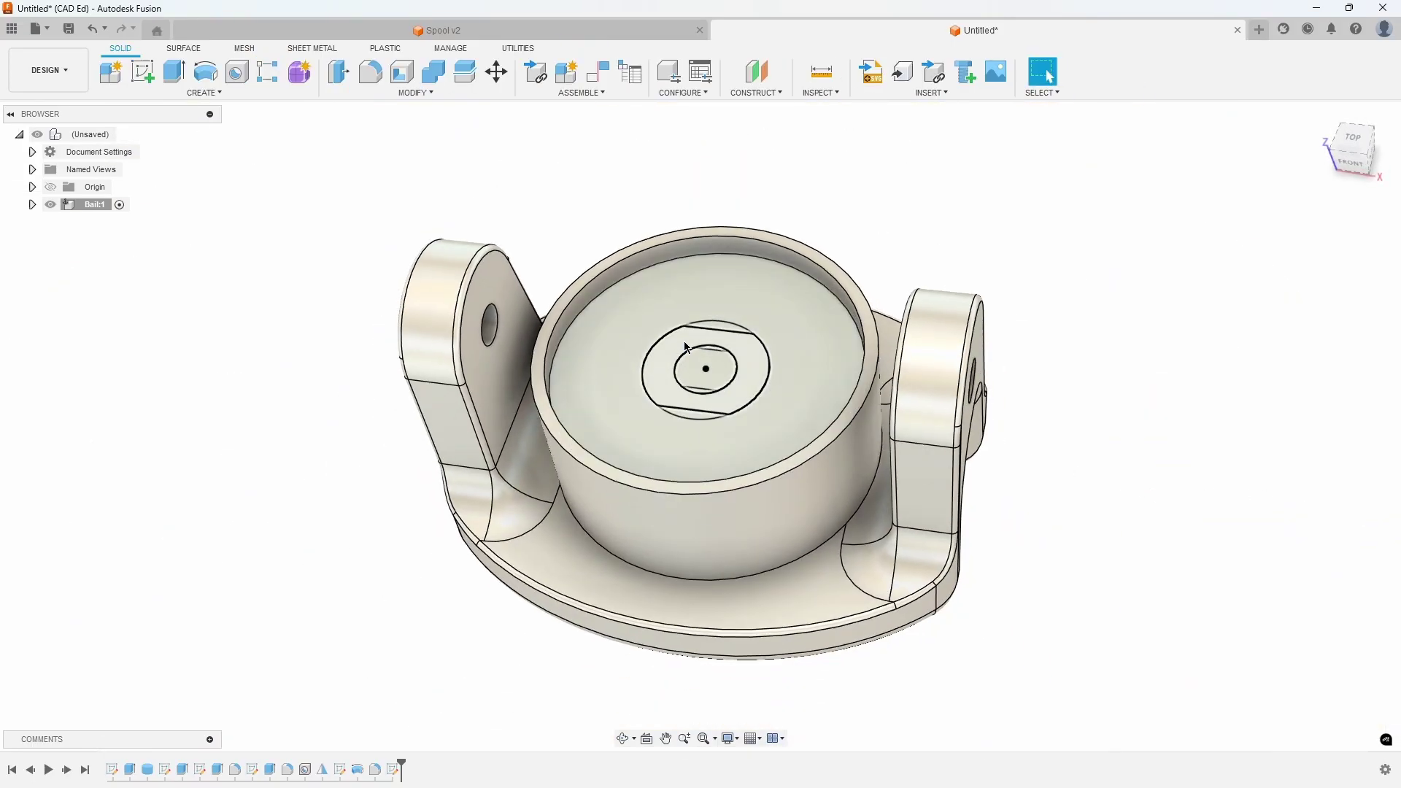
# Step: Extrude the whole outer flat-sided profile, including the inner circle's regions, as a 1 mm deep cut into the cylinder's recessed face
pyautogui.click(686, 348)
pyautogui.scroll(5, 722, 346)
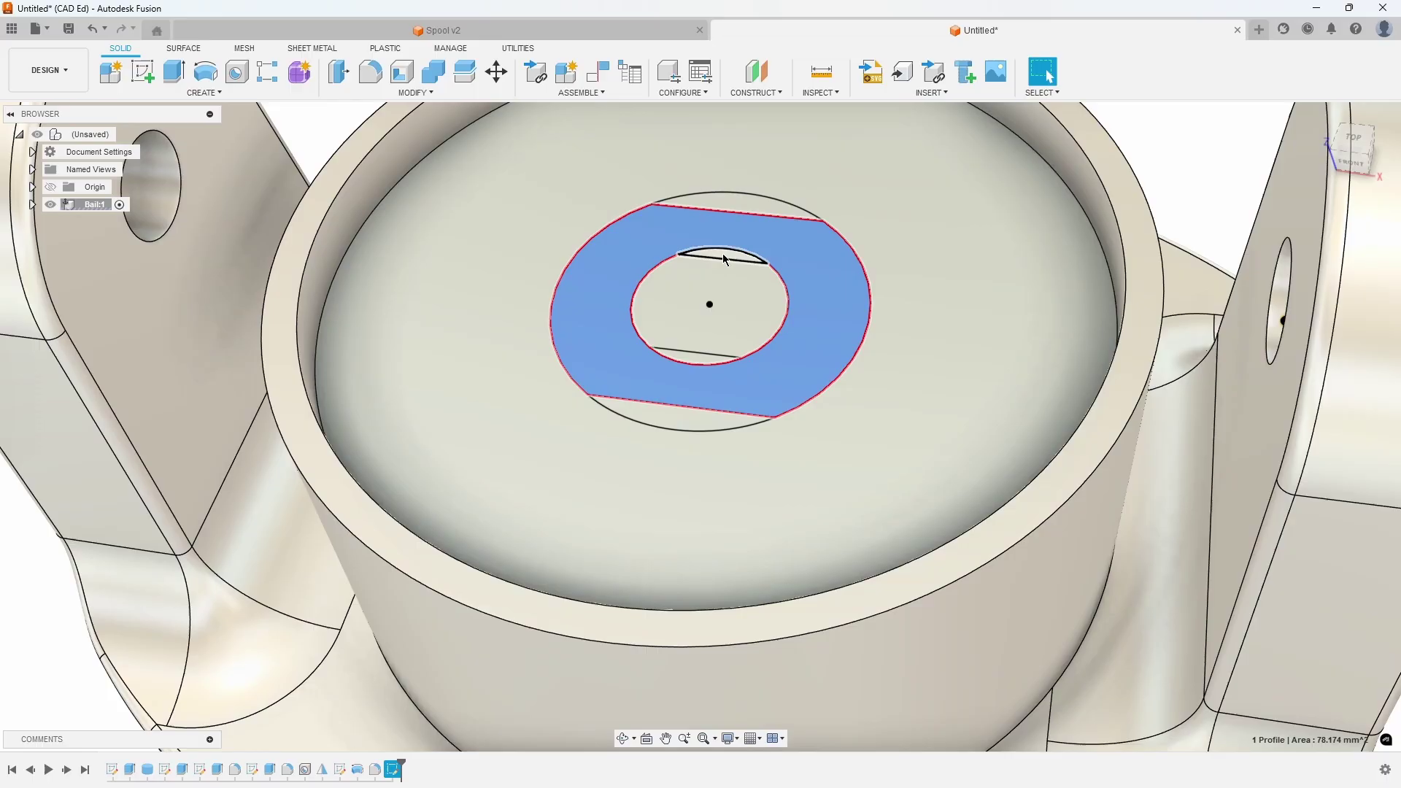
pyautogui.click(700, 295)
pyautogui.rightClick(686, 355)
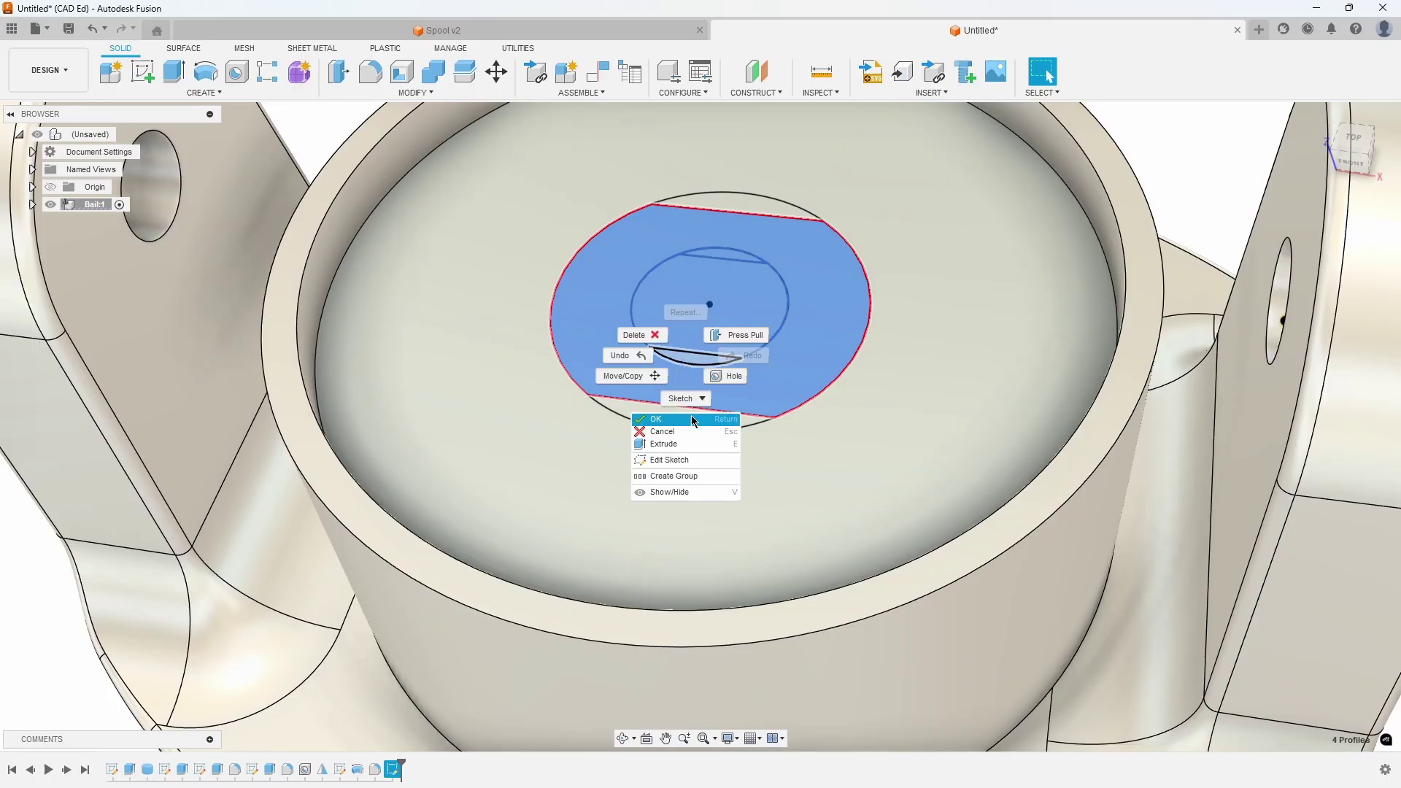
pyautogui.click(685, 444)
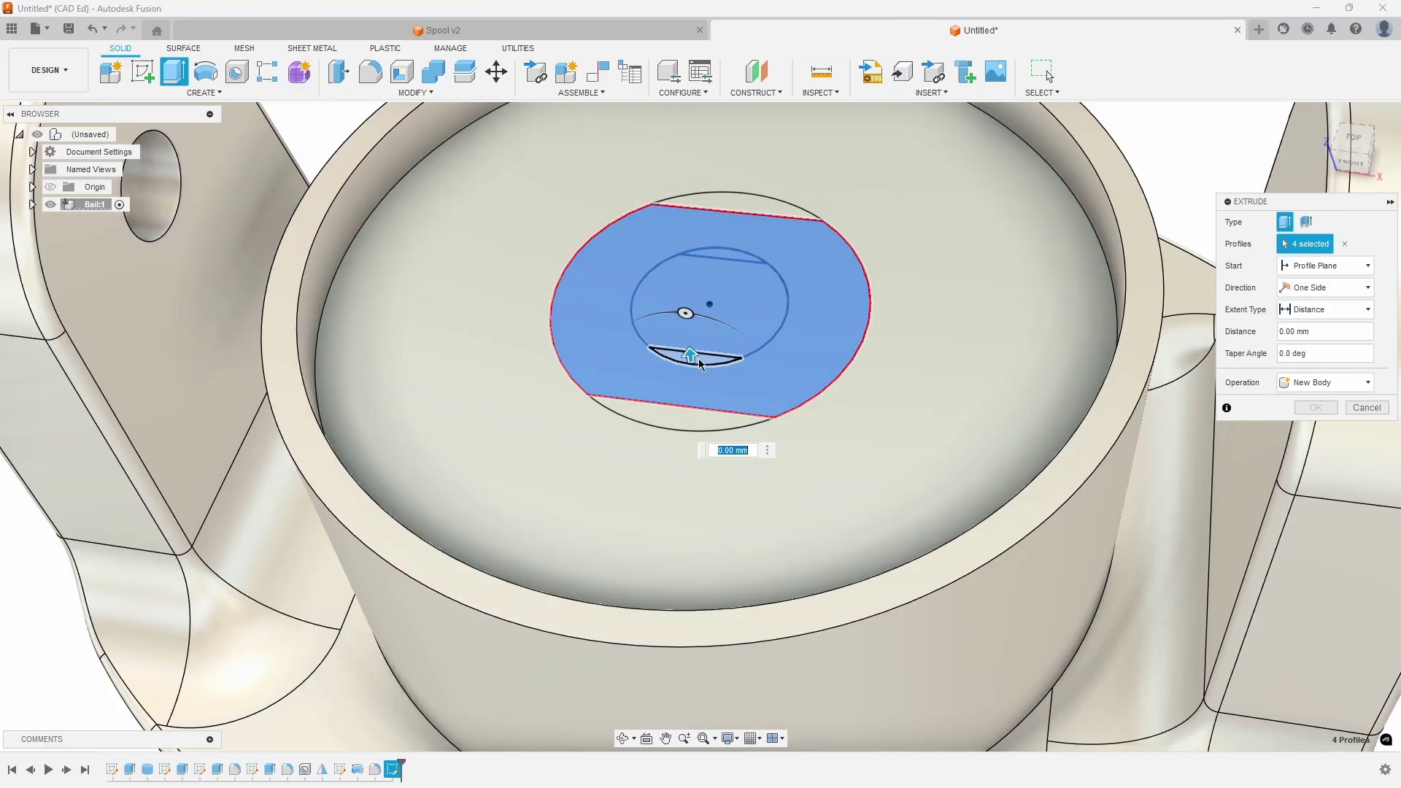
pyautogui.moveTo(690, 357); pyautogui.dragTo(695, 379)
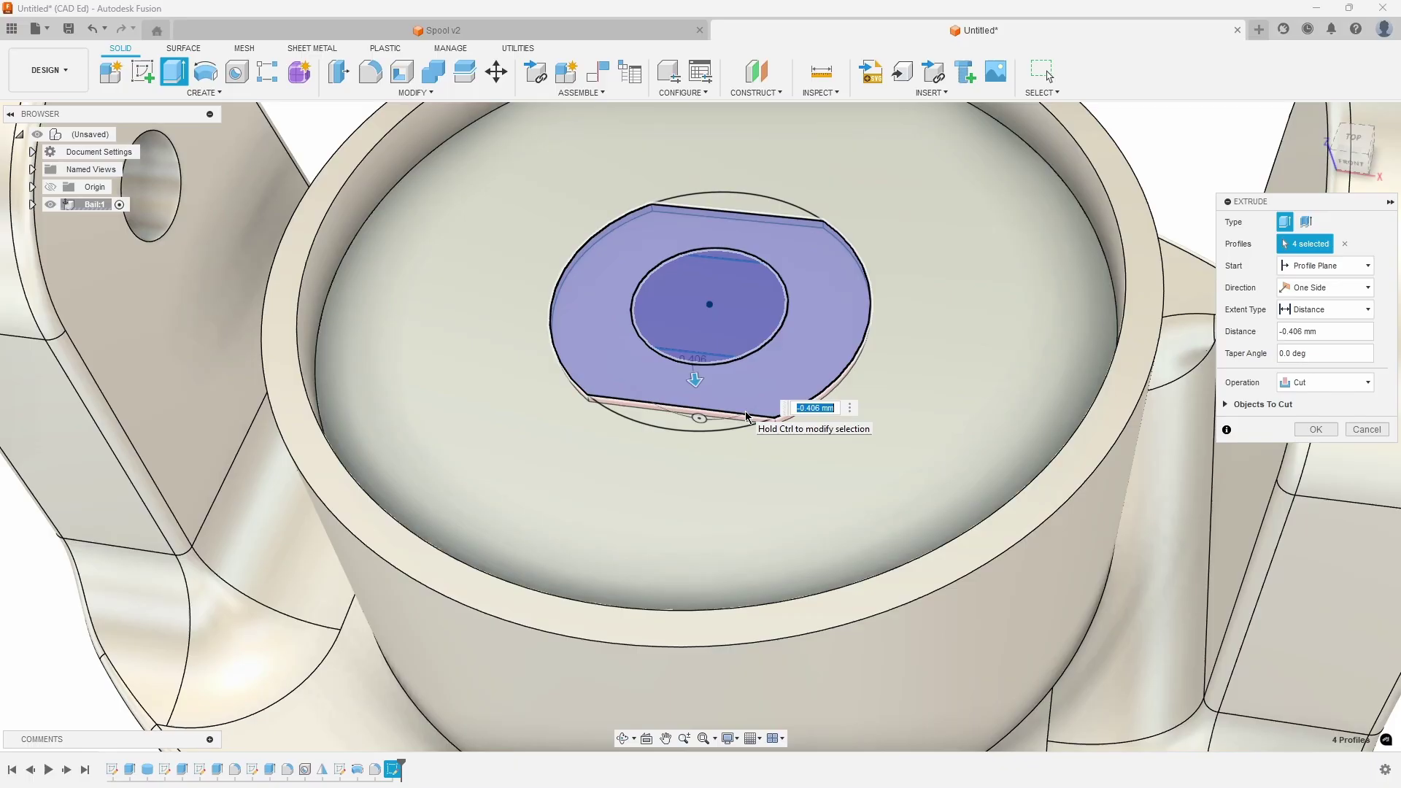
pyautogui.write('1')
pyautogui.press('Return')
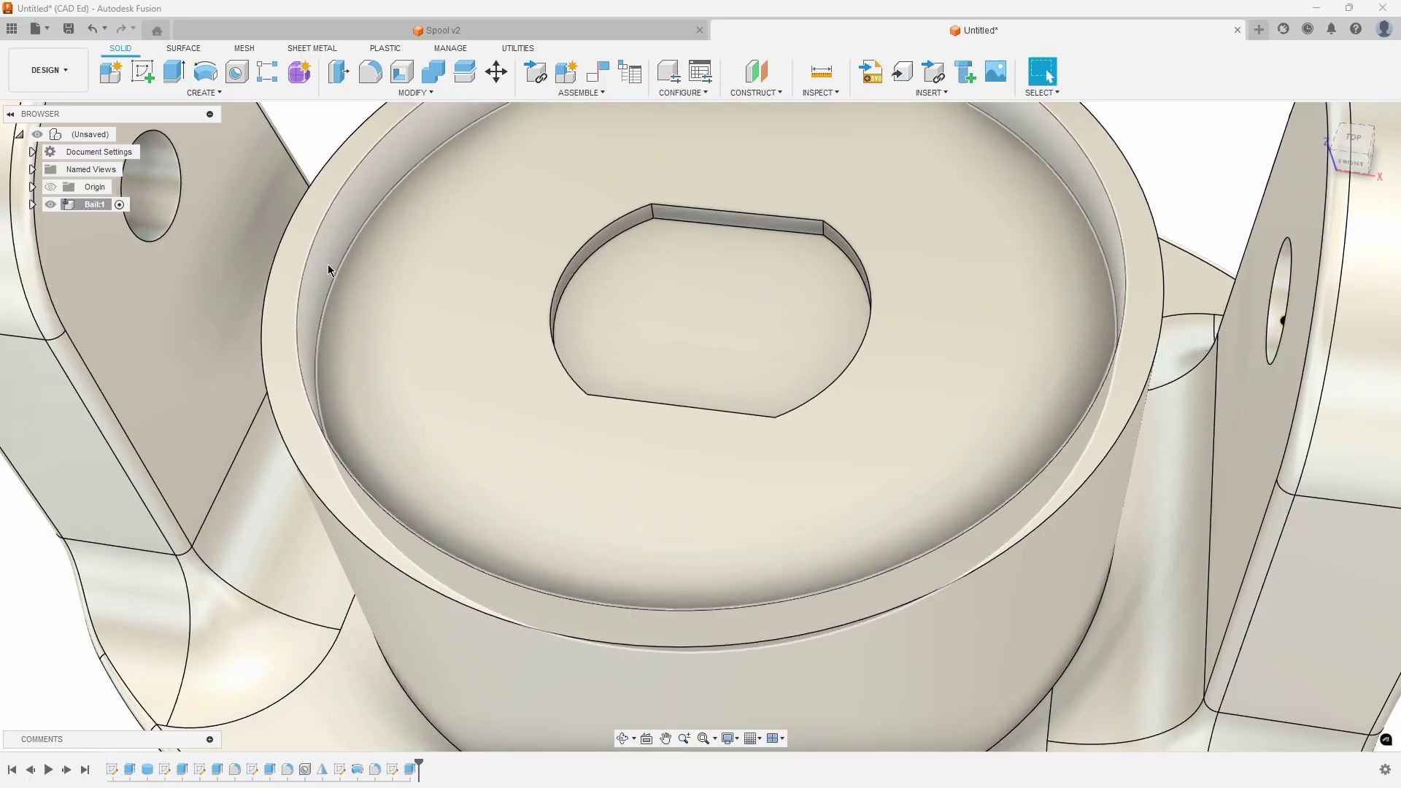
# Step: Show Sketch7, the sketch of the flat-sided opening, inside the Bail component
pyautogui.click(32, 209)
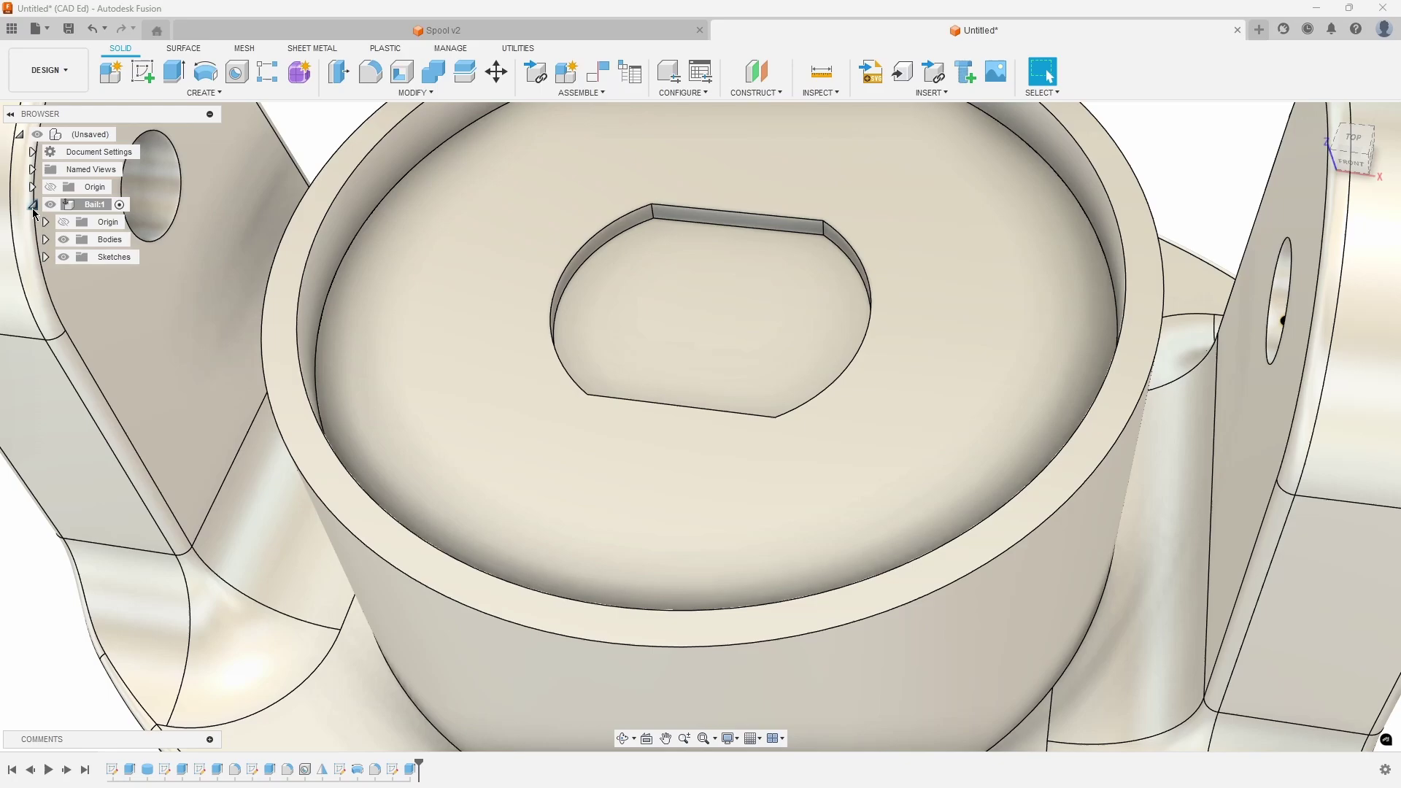
pyautogui.click(46, 255)
pyautogui.click(77, 362)
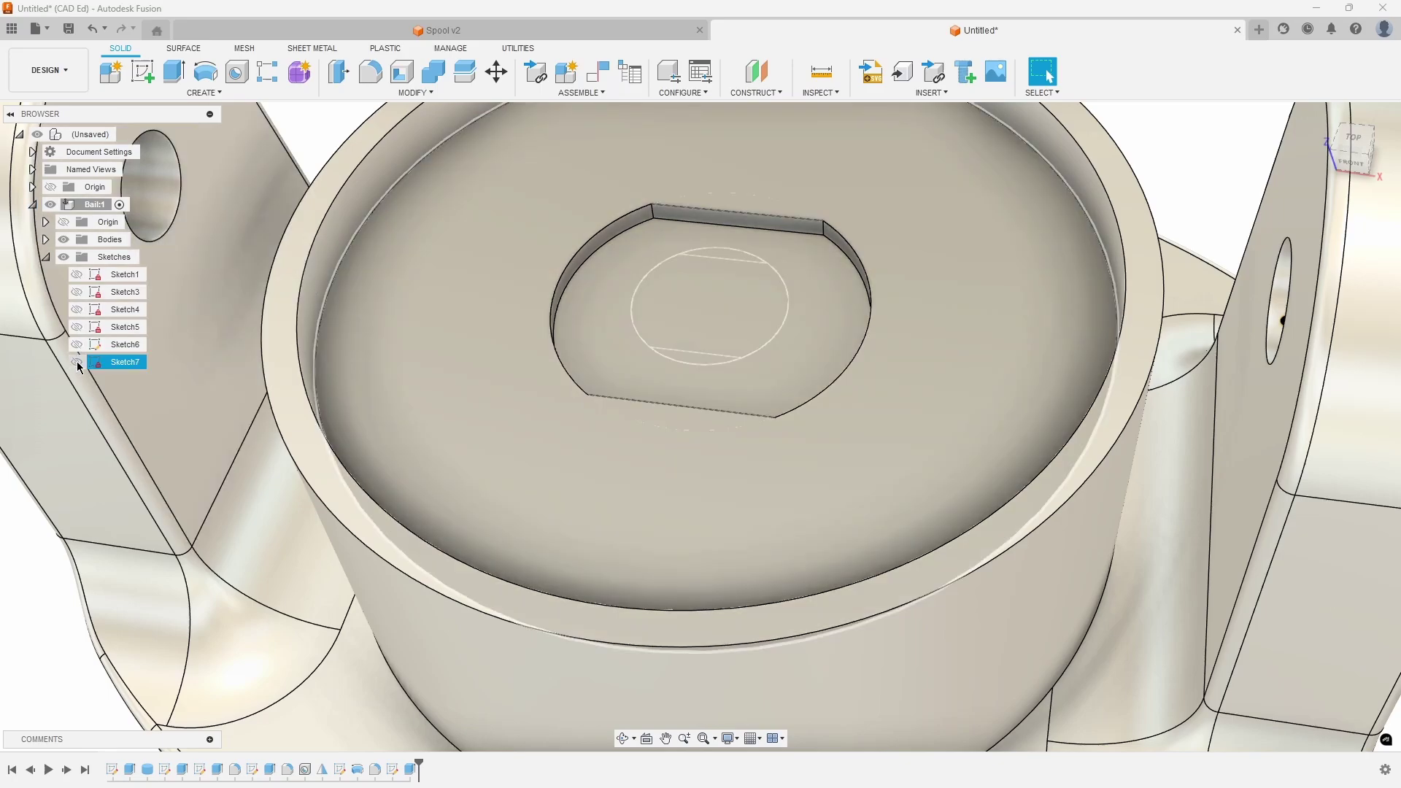
# Step: Extrude the inner flat-sided profile downward as a cut with extent All, opening it through the body
pyautogui.click(677, 300)
pyautogui.rightClick(677, 299)
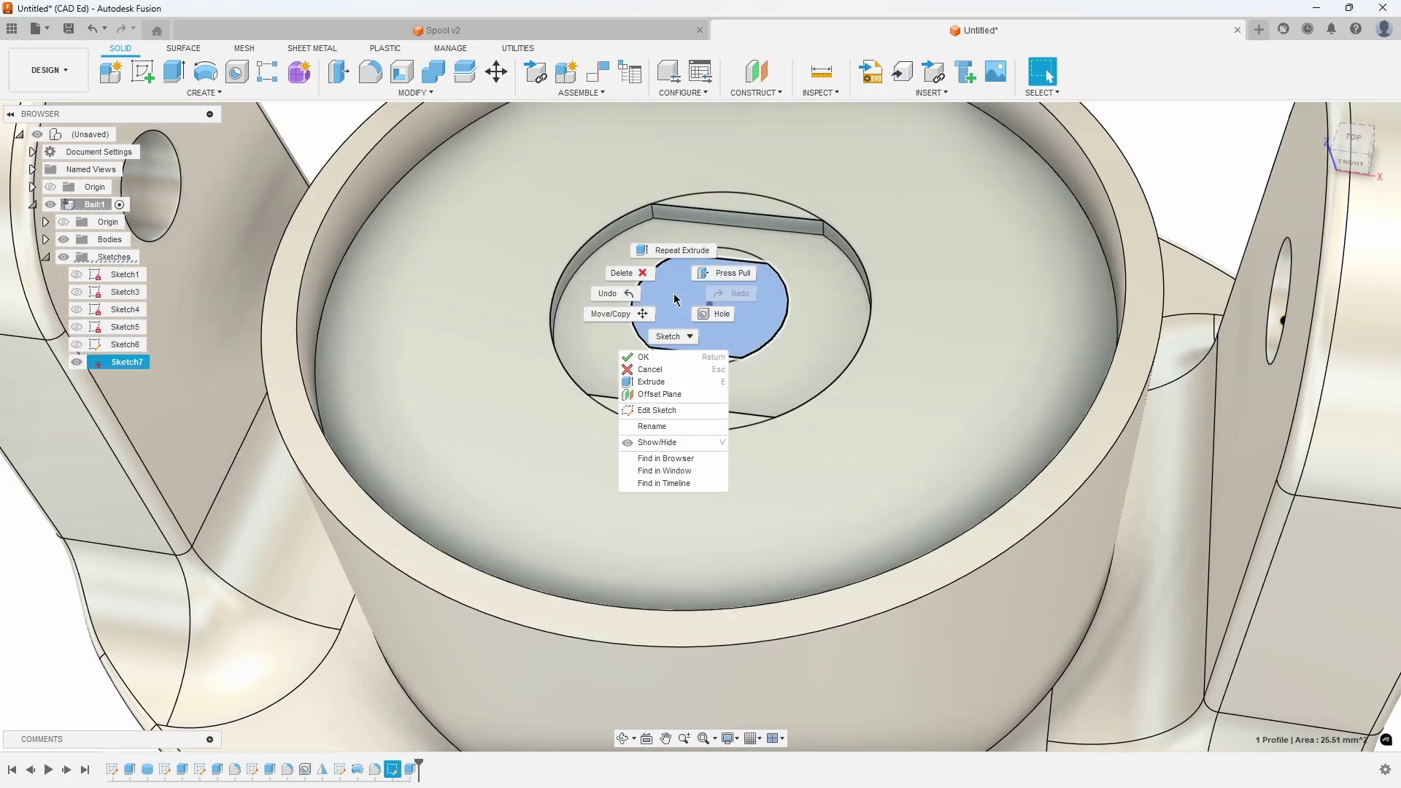
pyautogui.click(690, 376)
pyautogui.scroll(-5, 690, 376)
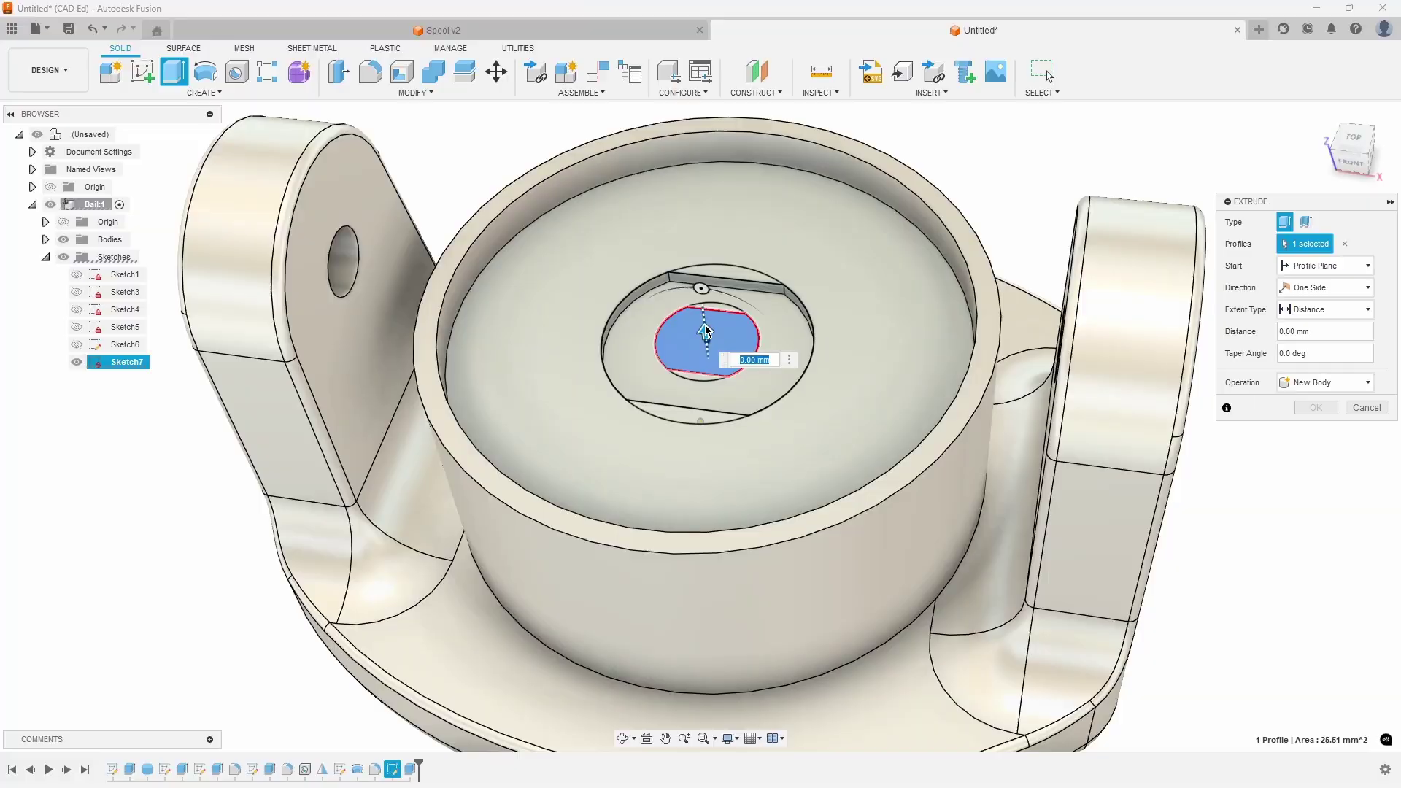
pyautogui.moveTo(710, 326); pyautogui.dragTo(713, 391)
pyautogui.scroll(2, 713, 365)
pyautogui.click(1324, 309)
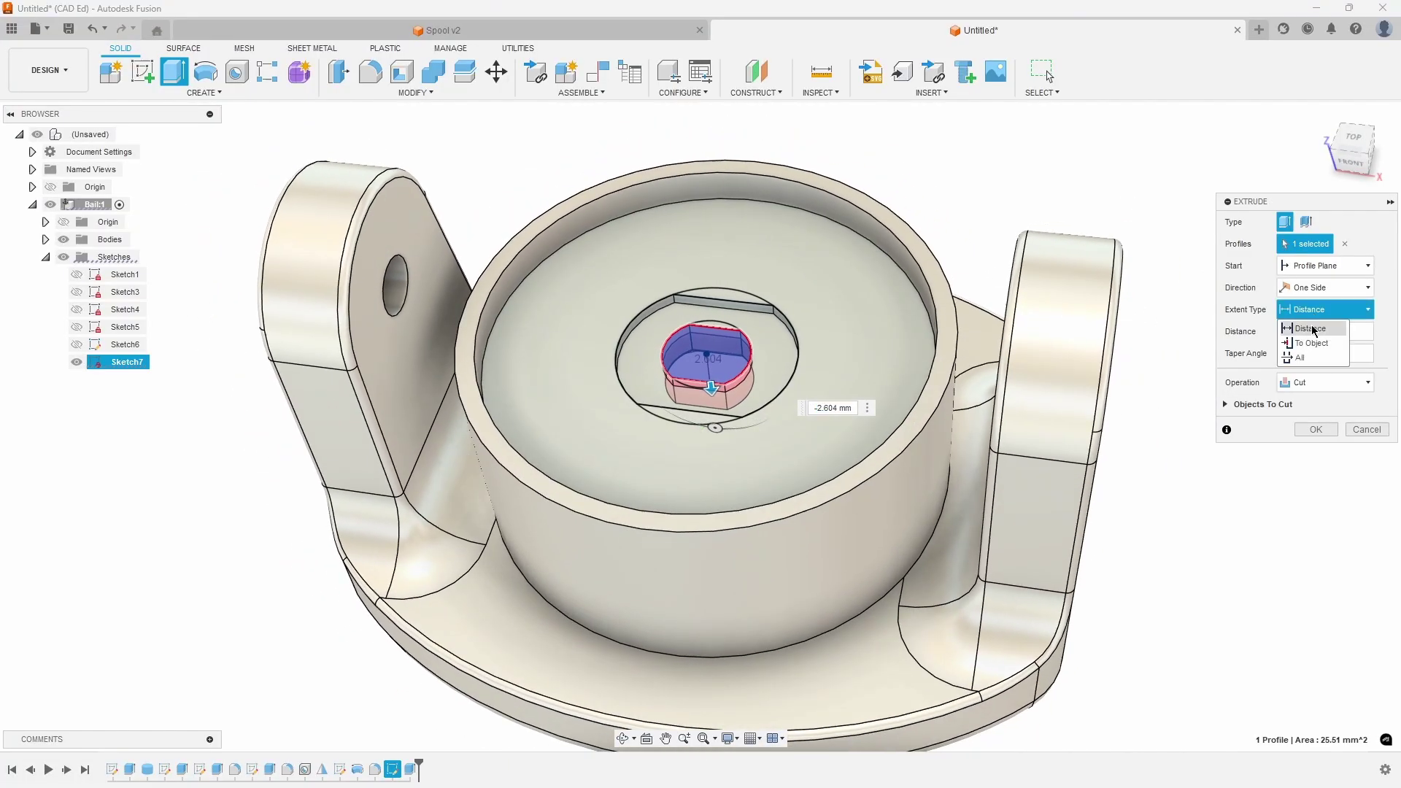
pyautogui.click(1306, 354)
pyautogui.click(1318, 430)
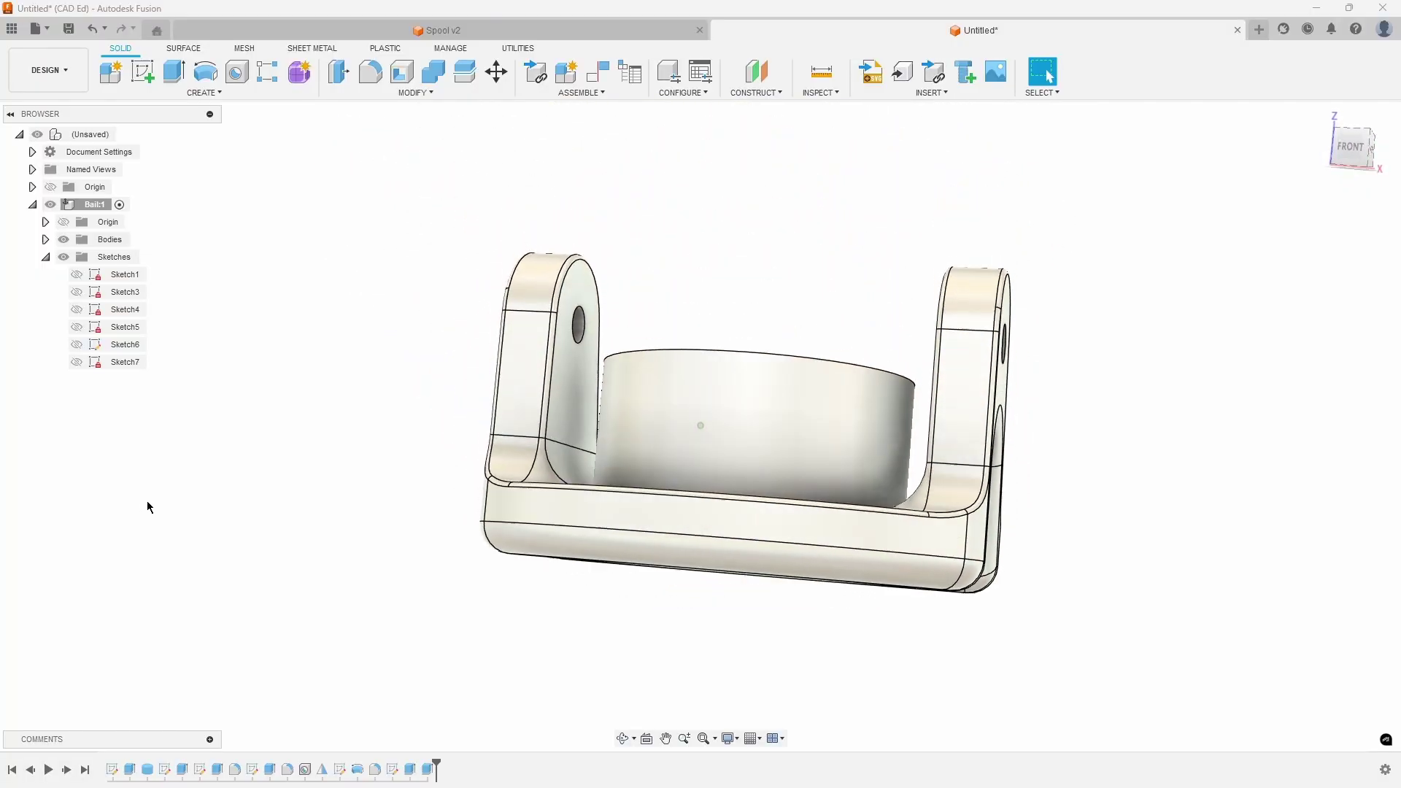
# Step: Download the Powder Coat (Red) appearance from the smooth powder coat paints and apply it to the whole bail body
pyautogui.click(393, 93)
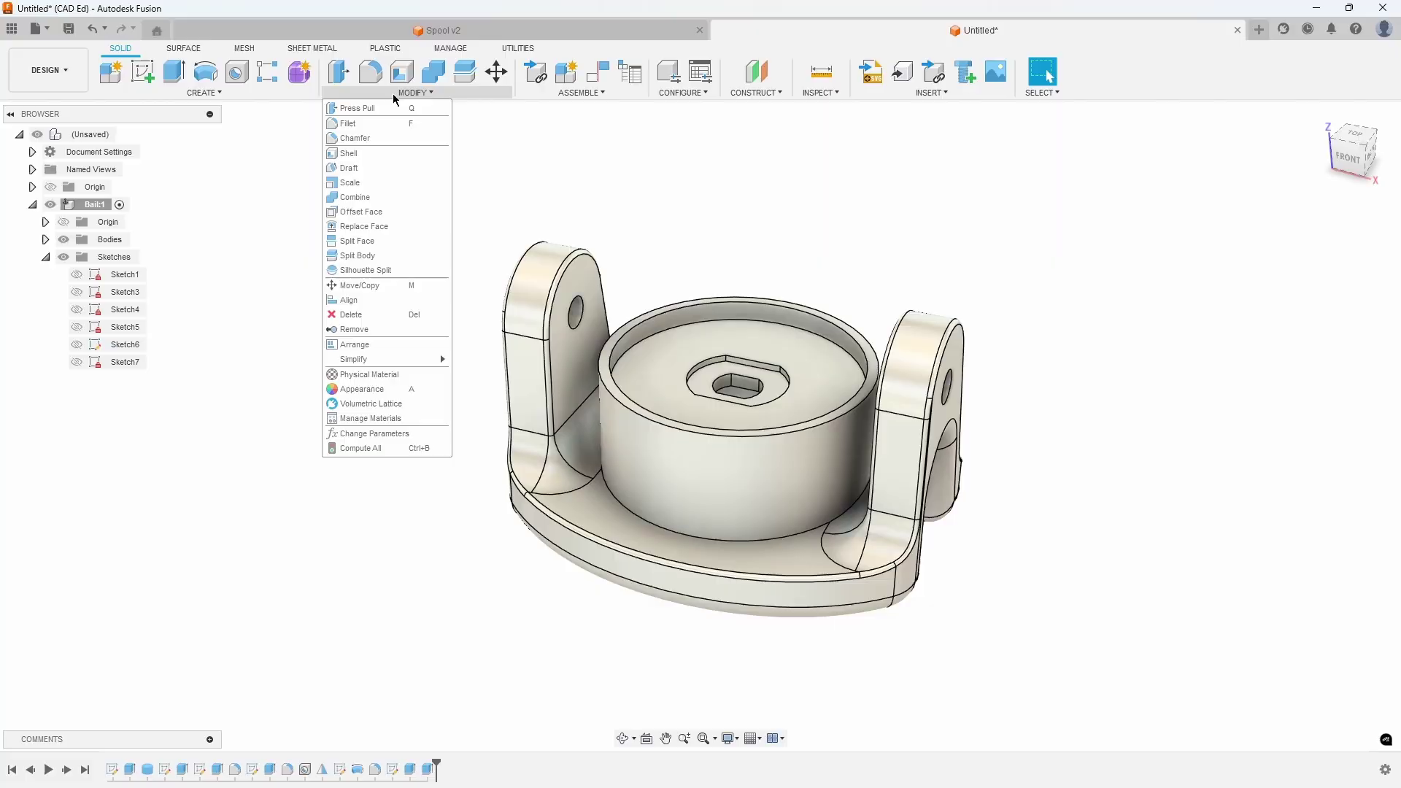
pyautogui.click(361, 390)
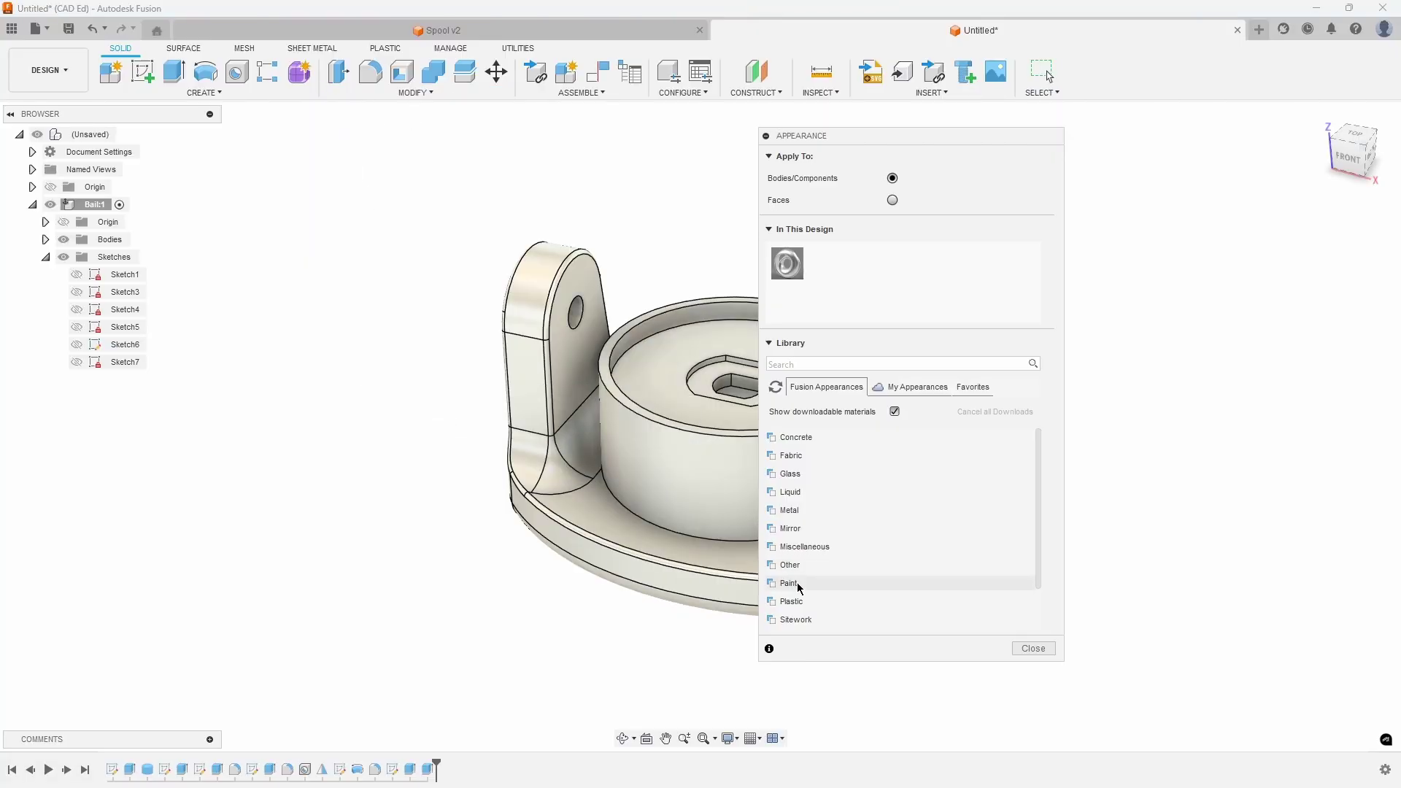
pyautogui.scroll(-3, 825, 580)
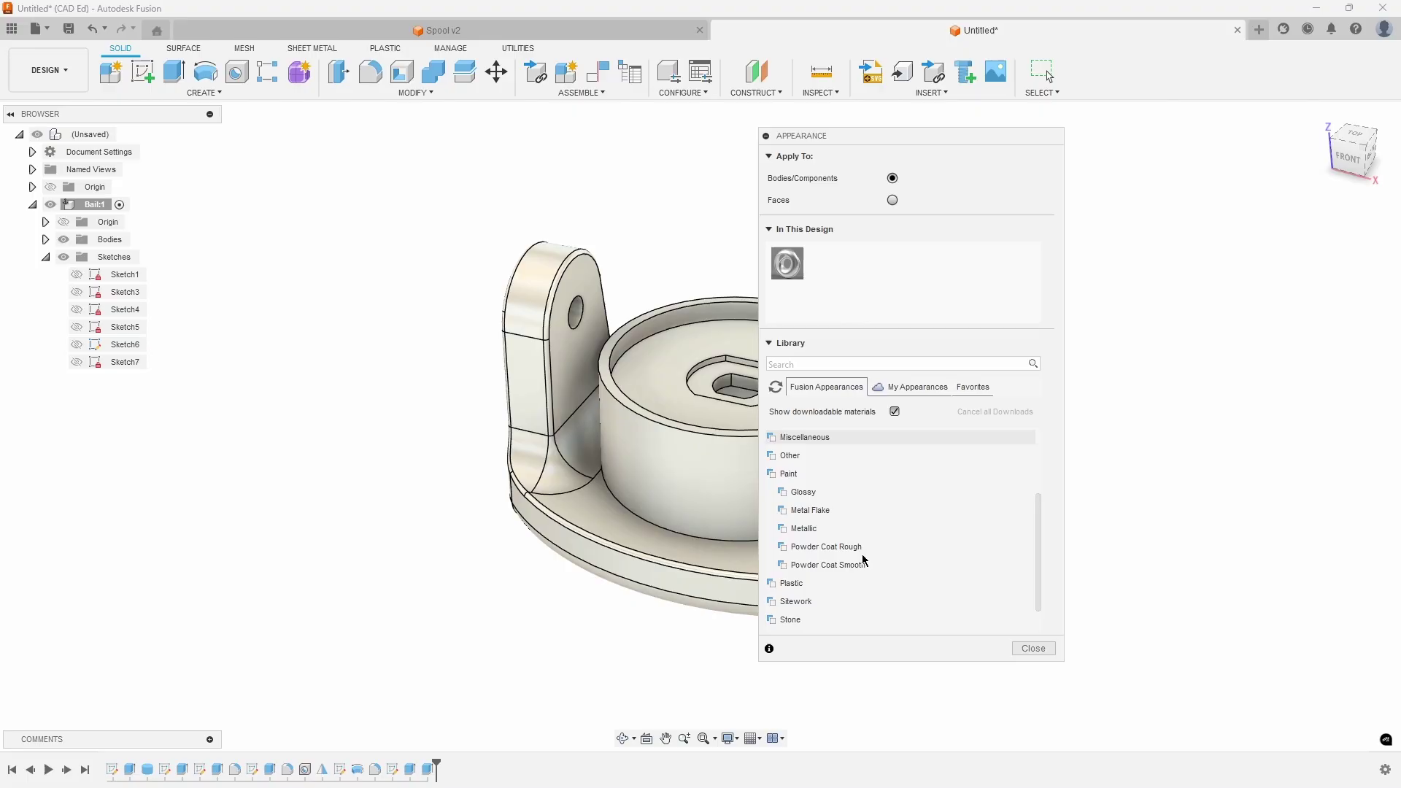
pyautogui.click(839, 568)
pyautogui.scroll(-5, 903, 525)
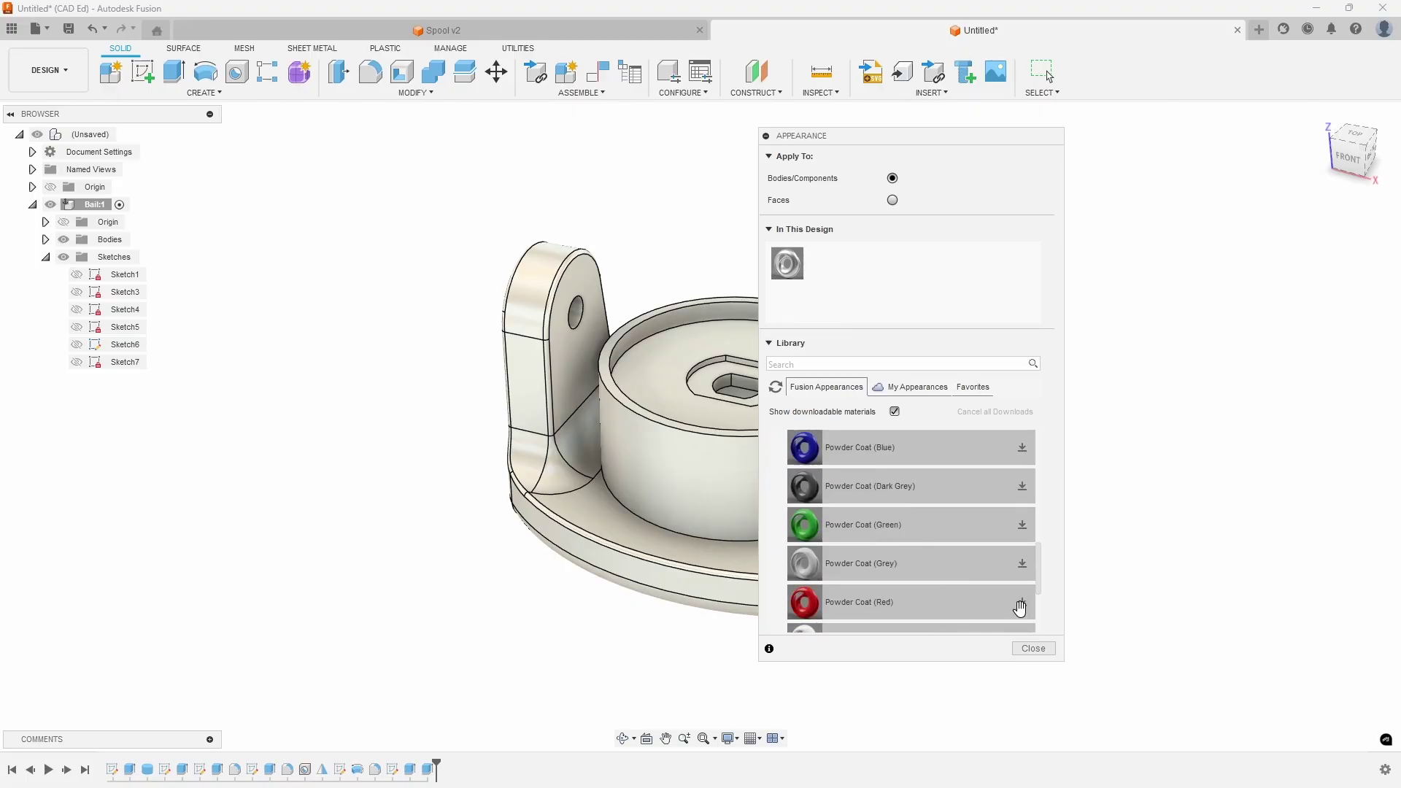
pyautogui.click(1022, 602)
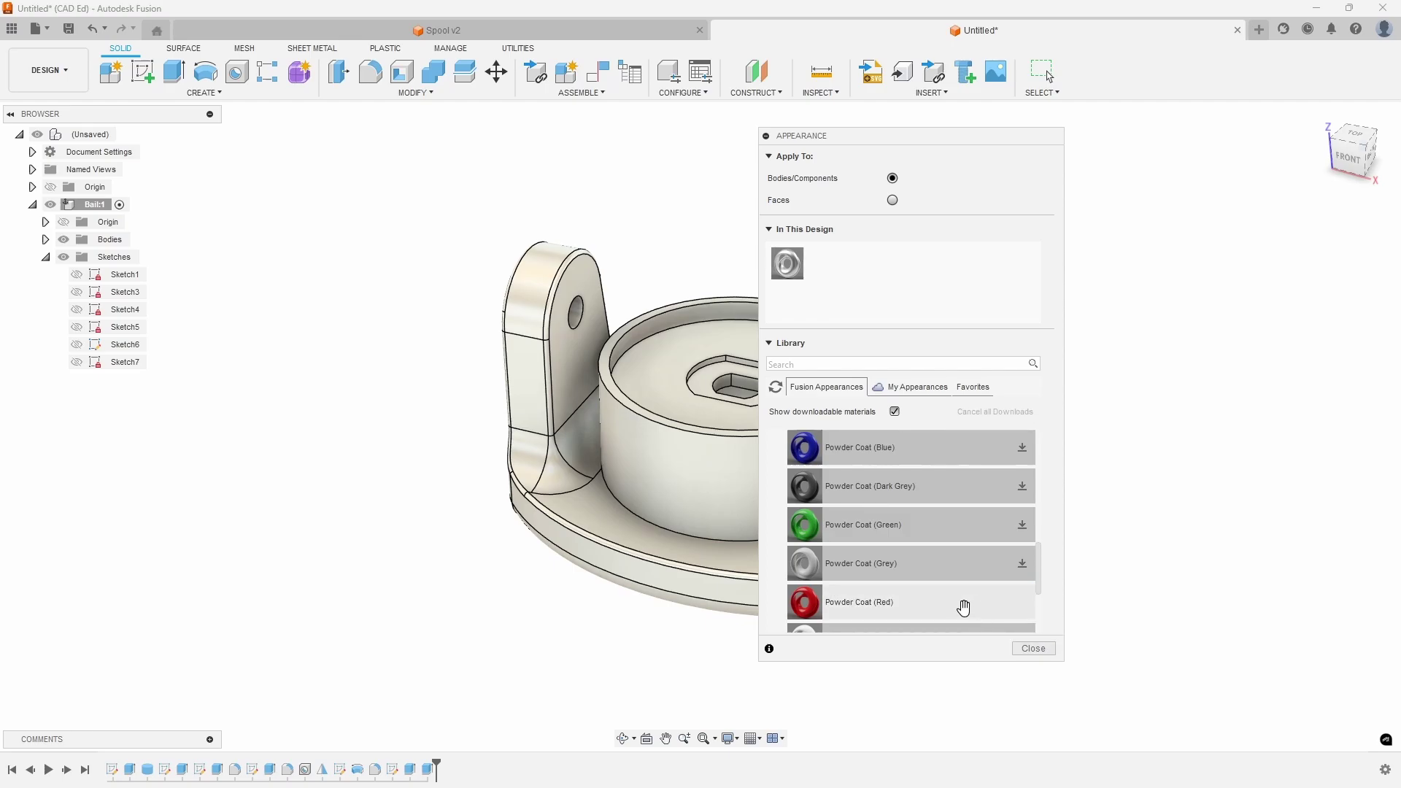
pyautogui.moveTo(940, 603); pyautogui.dragTo(704, 435)
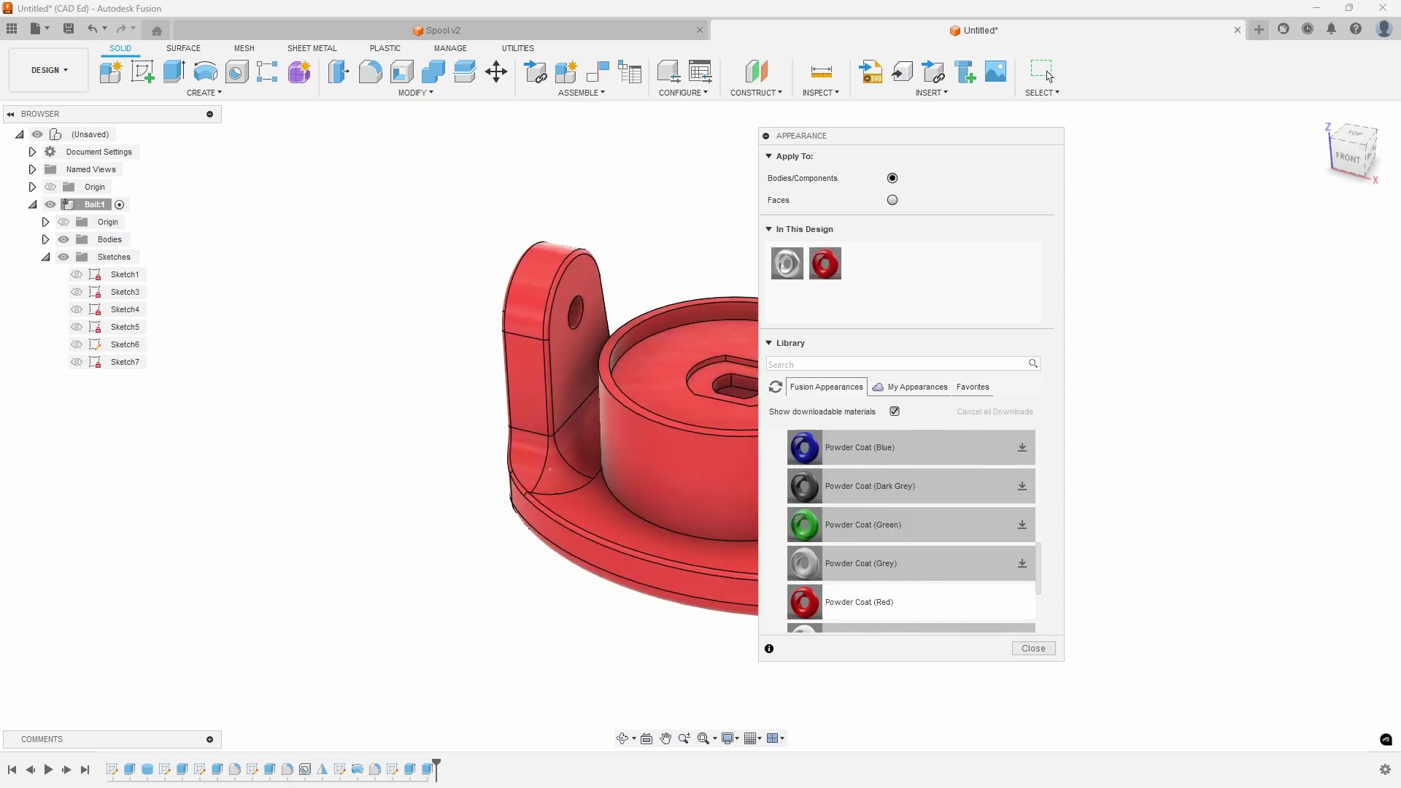
pyautogui.click(1042, 648)
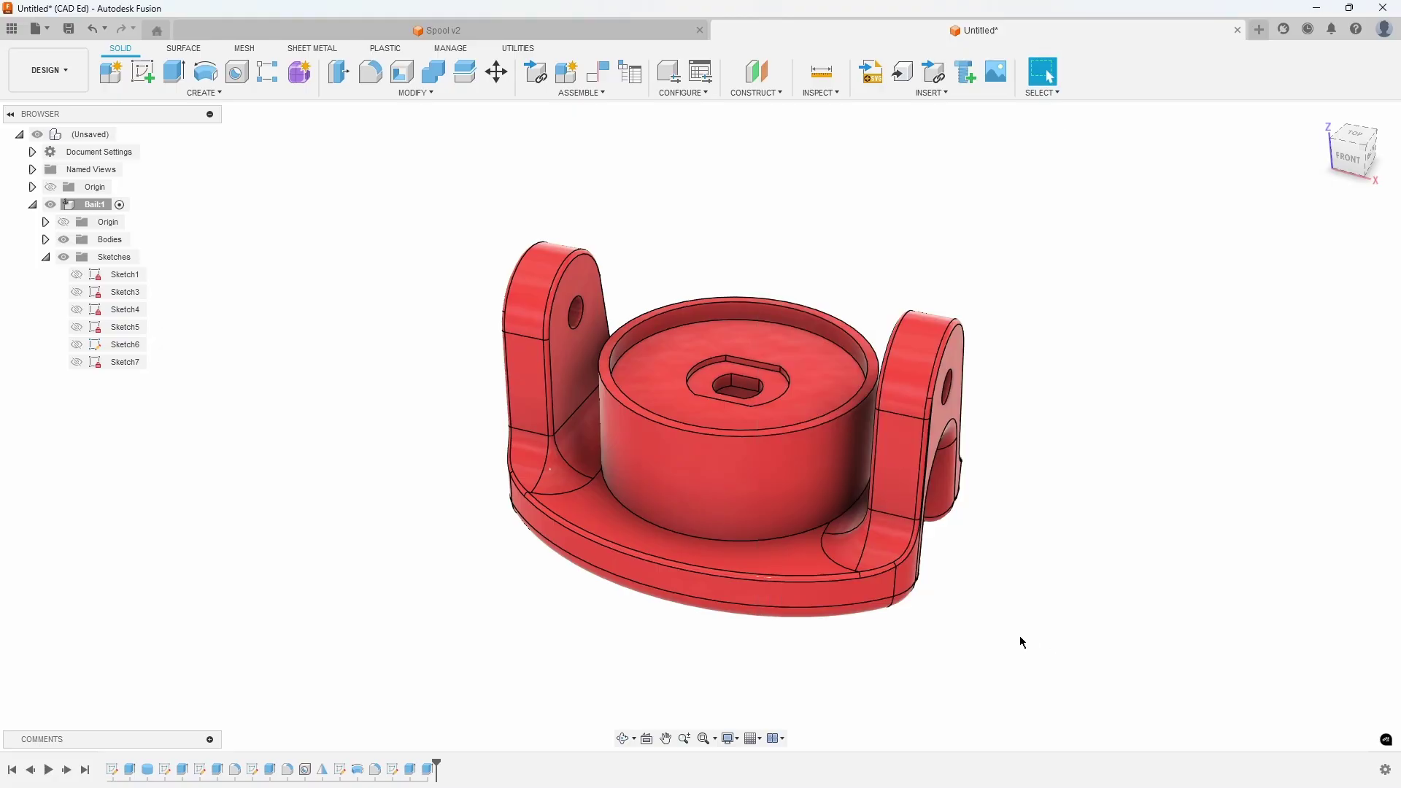
# Step: Save the design as Bail in the Getting Started Series location
pyautogui.click(67, 29)
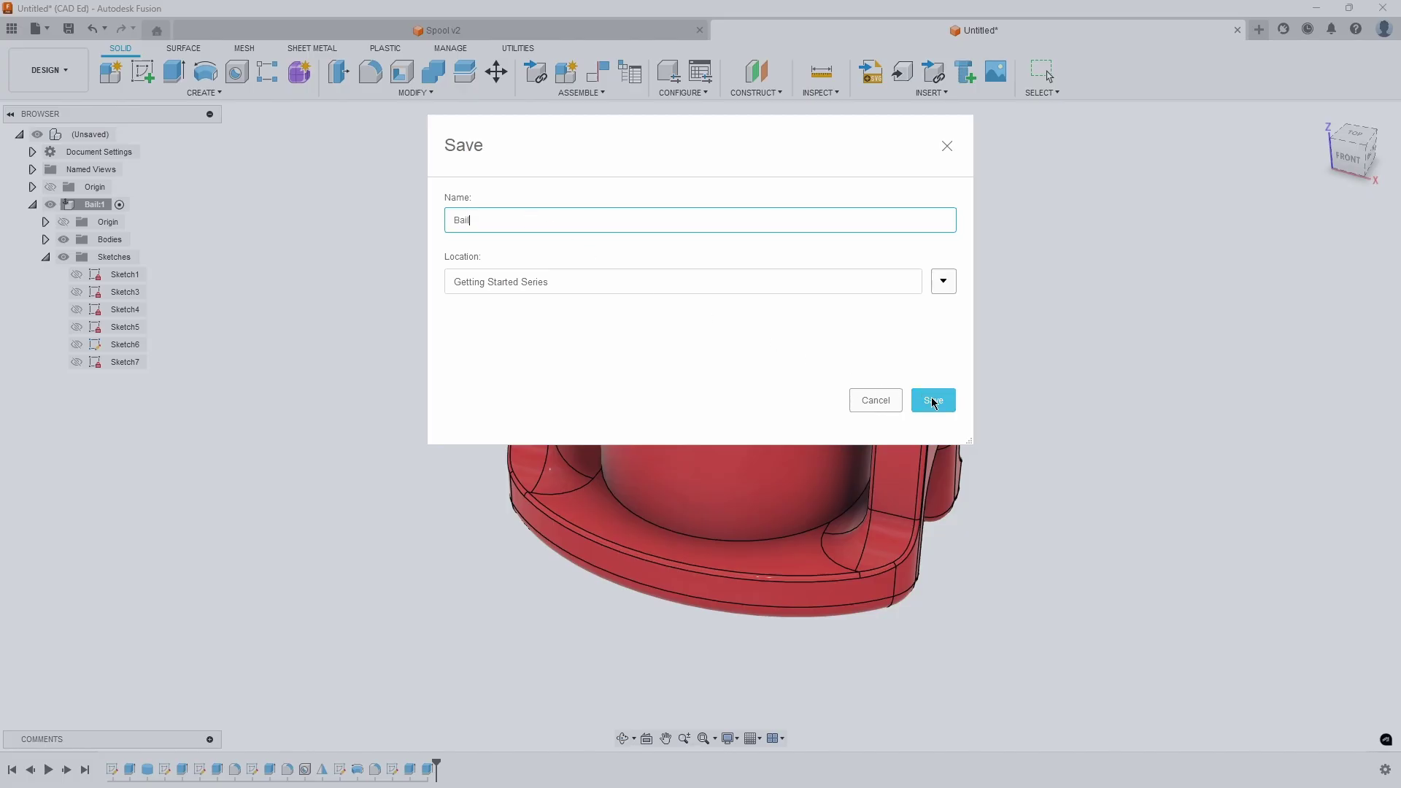
pyautogui.click(933, 401)
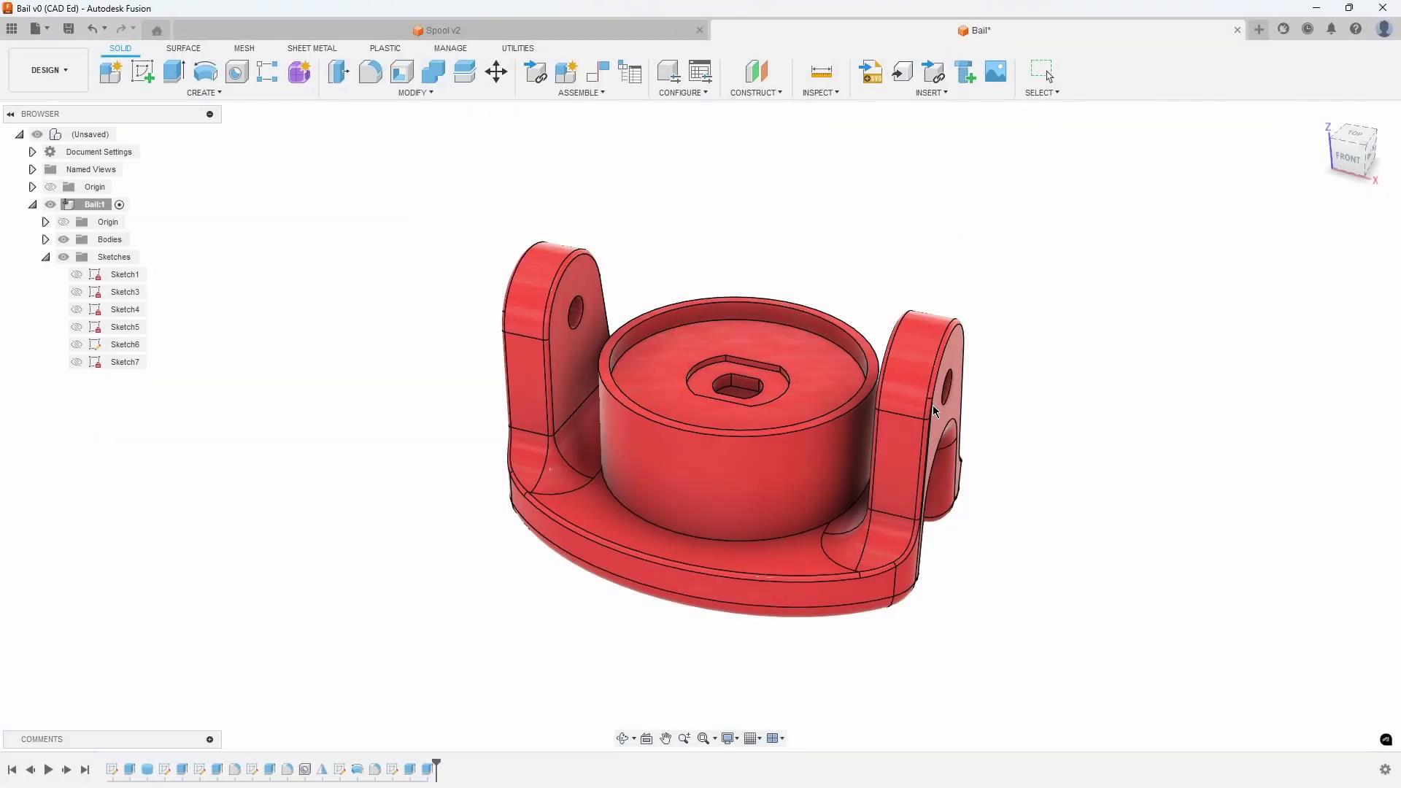